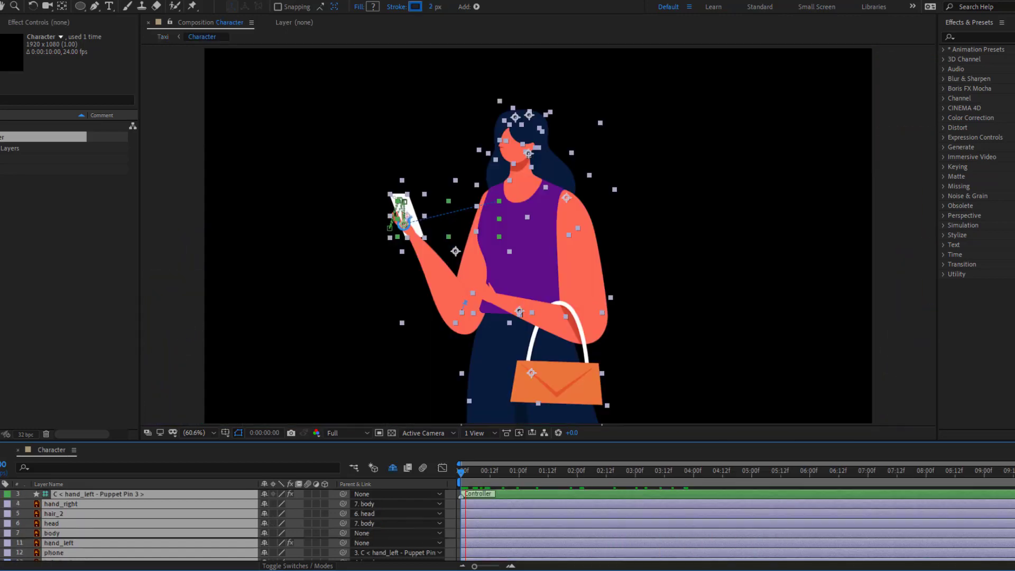
{"action": "key", "text": "space"}
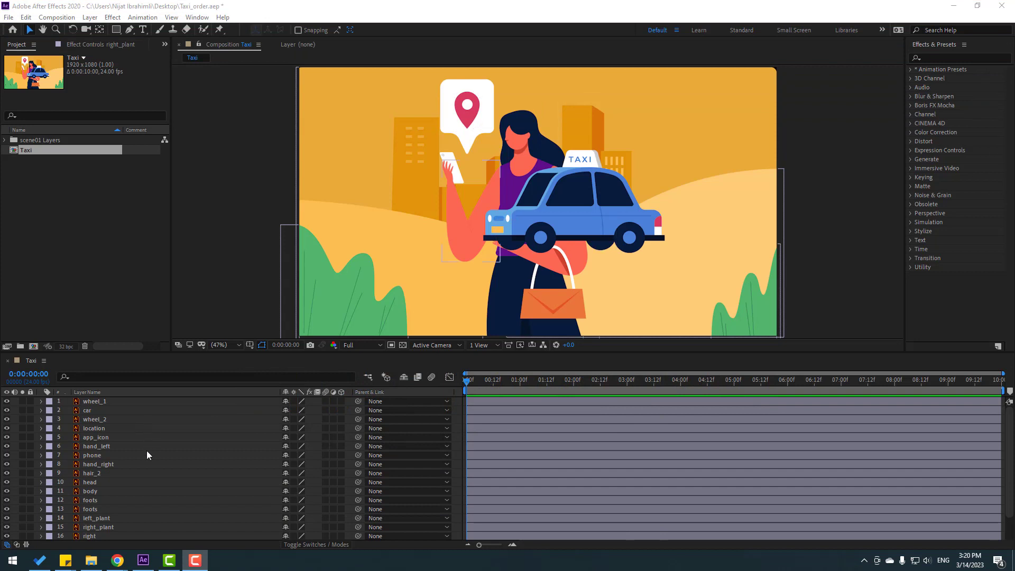
Lock the BG layer at the end of the Taxi composition's layer stack
{"action": "scroll", "coordinate": [87, 537], "scroll_direction": "down", "scroll_amount": 2}
{"action": "left_click", "coordinate": [90, 538]}
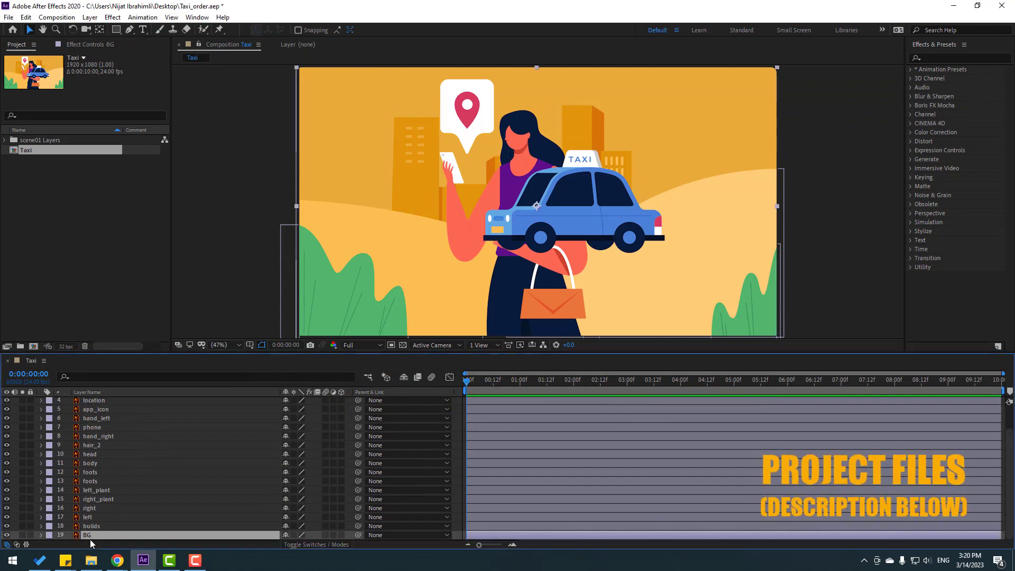
{"action": "left_click", "coordinate": [31, 536]}
{"action": "scroll", "coordinate": [208, 465], "scroll_direction": "up", "scroll_amount": 2}
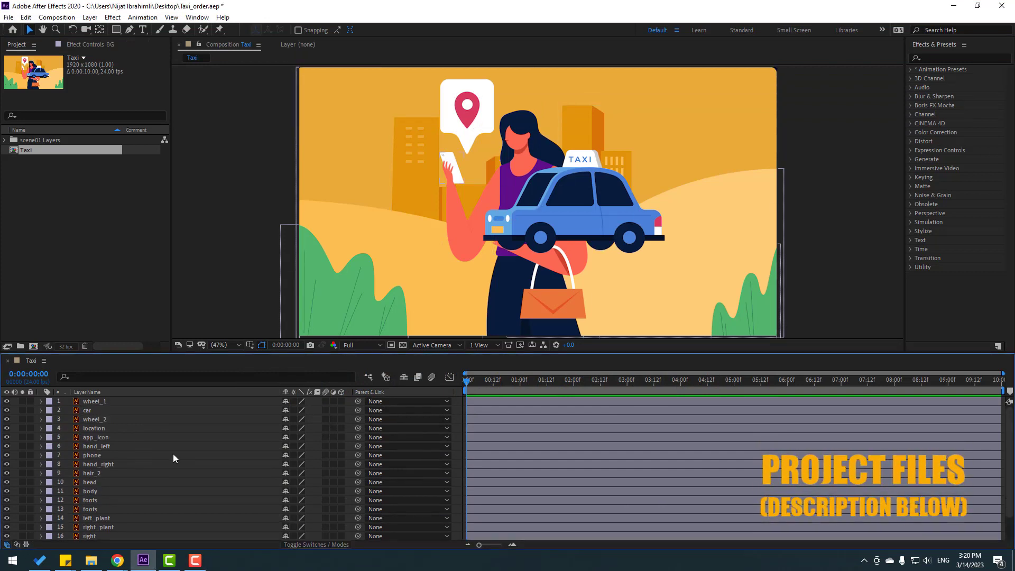
Pre-compose the wheel_1, car and wheel_2 layers into a new composition named Car
{"action": "left_click", "coordinate": [107, 402]}
{"action": "left_click", "coordinate": [95, 411], "text": "ctrl"}
{"action": "left_click", "coordinate": [93, 419], "text": "ctrl"}
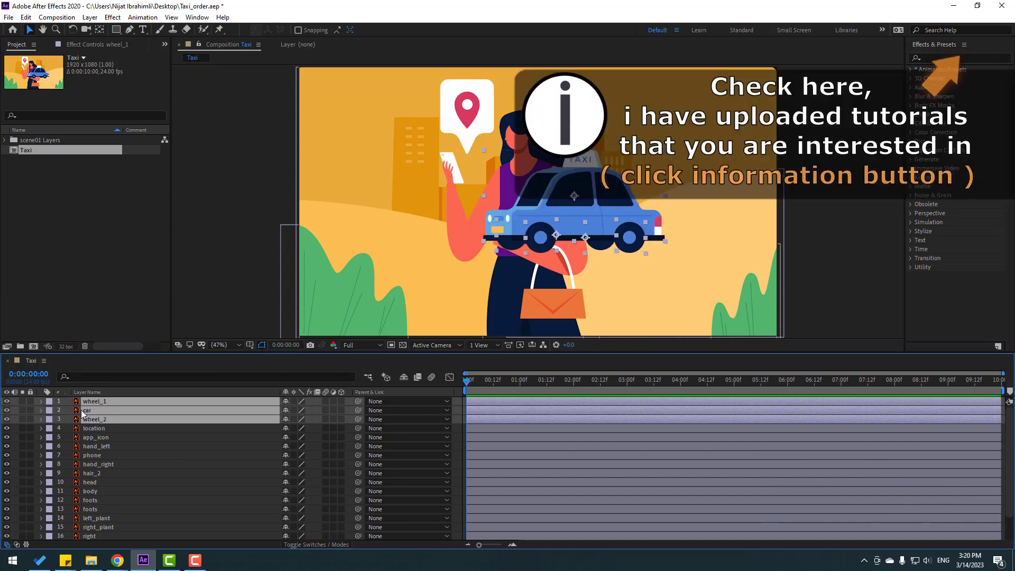
{"action": "right_click", "coordinate": [85, 413]}
{"action": "left_click", "coordinate": [122, 349]}
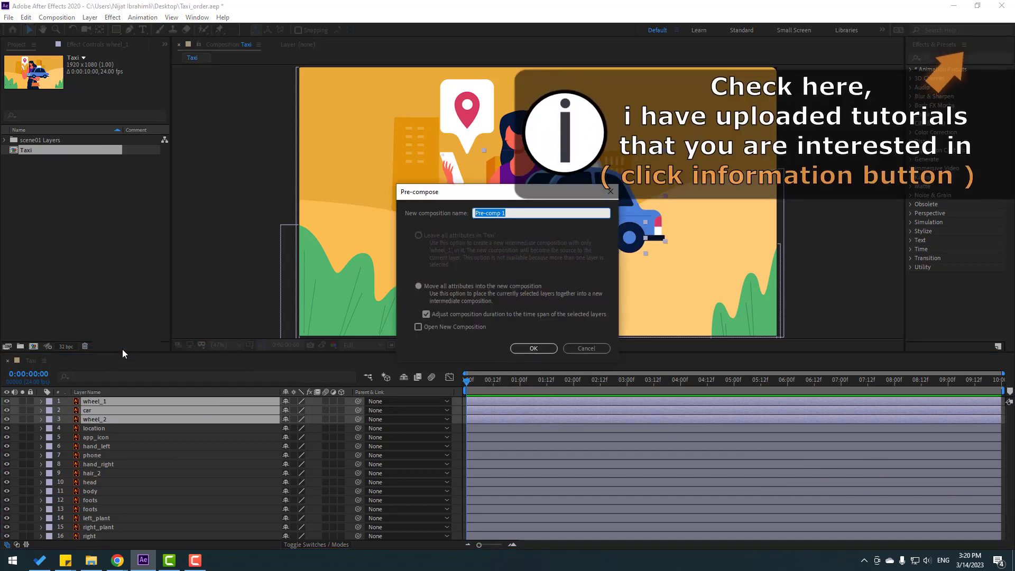
{"action": "type", "text": "Car"}
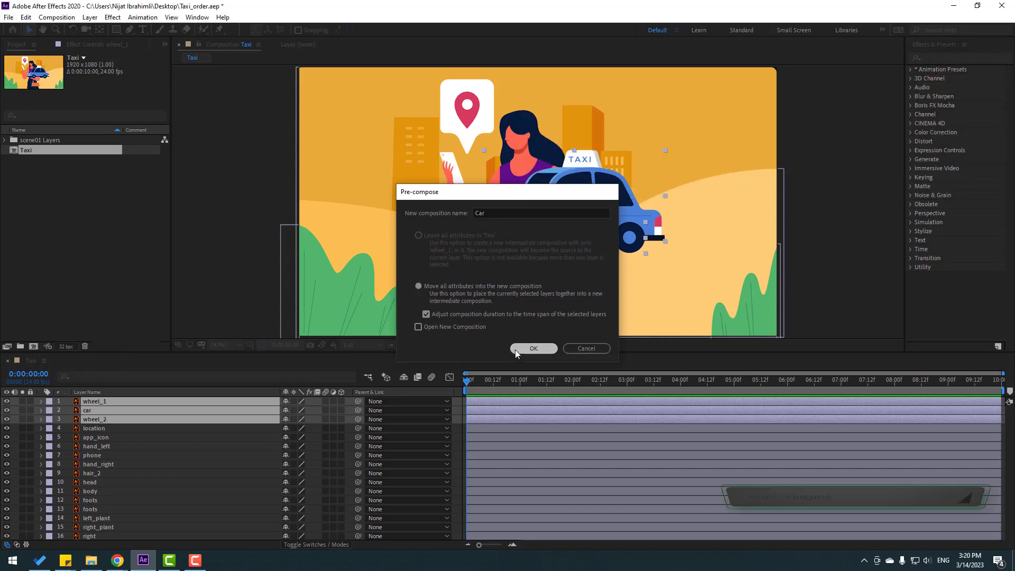
{"action": "left_click", "coordinate": [515, 350]}
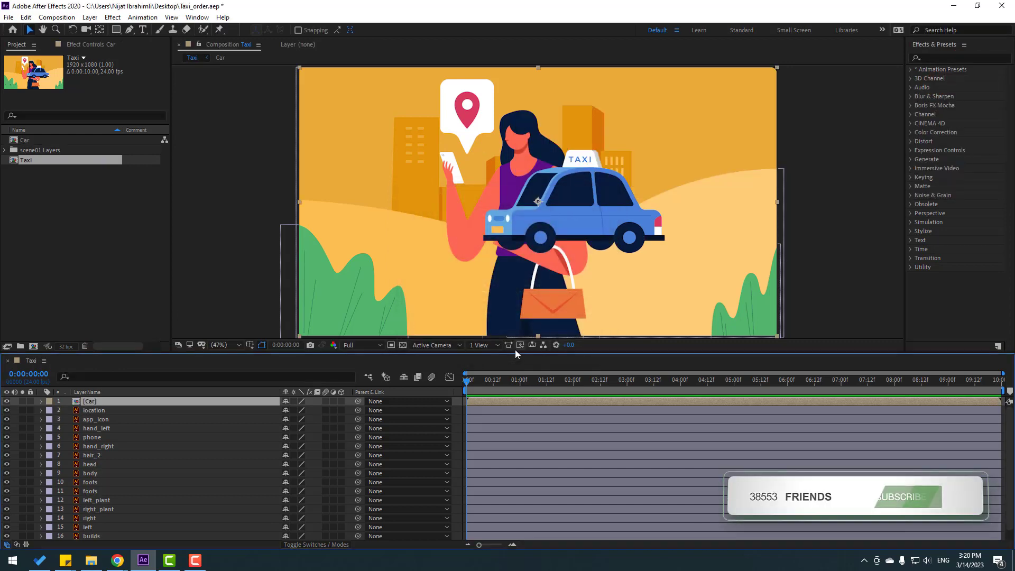
Open the Car composition and move all its layers together so the taxi sits horizontally centred in the frame
{"action": "double_click", "coordinate": [89, 405]}
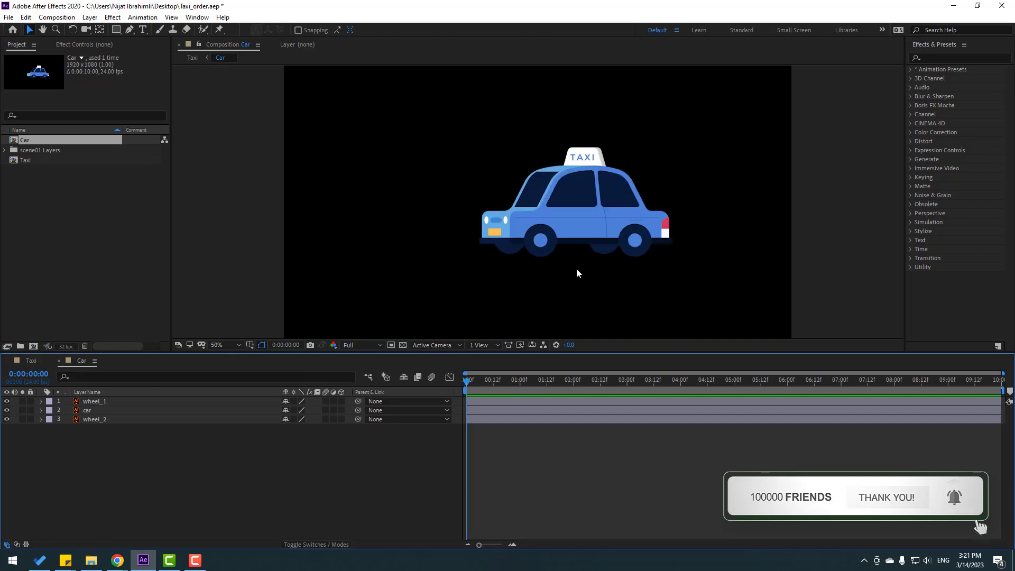
{"action": "key", "text": "ctrl+a"}
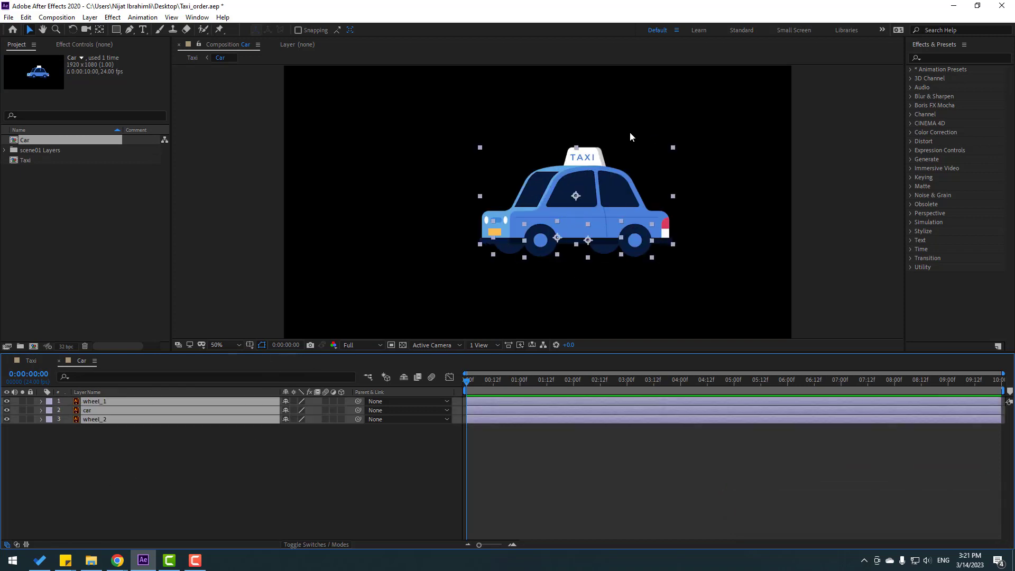
{"action": "left_click_drag", "start_coordinate": [591, 237], "coordinate": [548, 237]}
{"action": "left_click", "coordinate": [331, 439]}
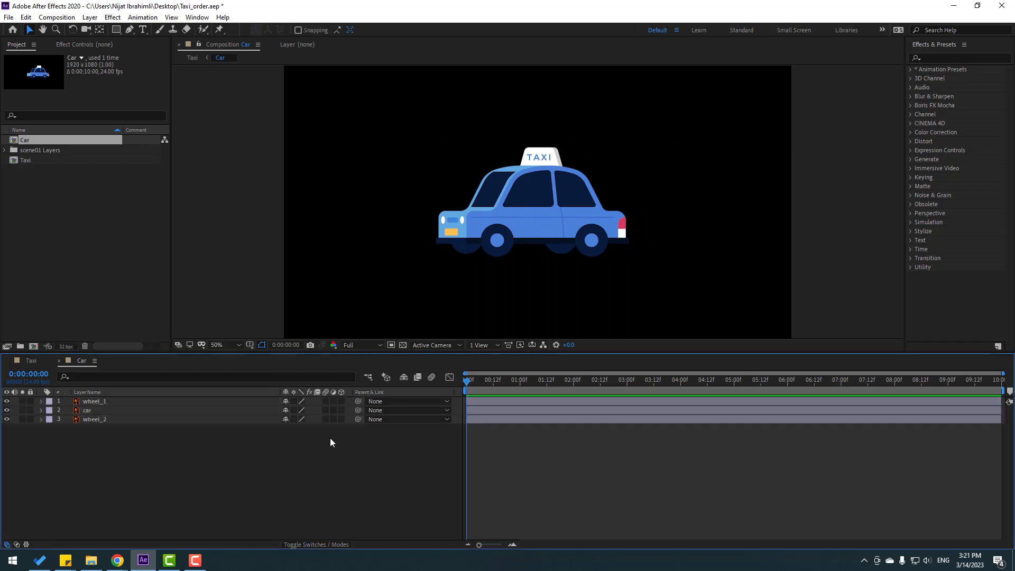
Crop the Car composition to a region of interest around the taxi, about 774 x 590 px, and check it against the transparency grid
{"action": "left_click", "coordinate": [390, 345]}
{"action": "left_click_drag", "start_coordinate": [430, 113], "coordinate": [638, 272]}
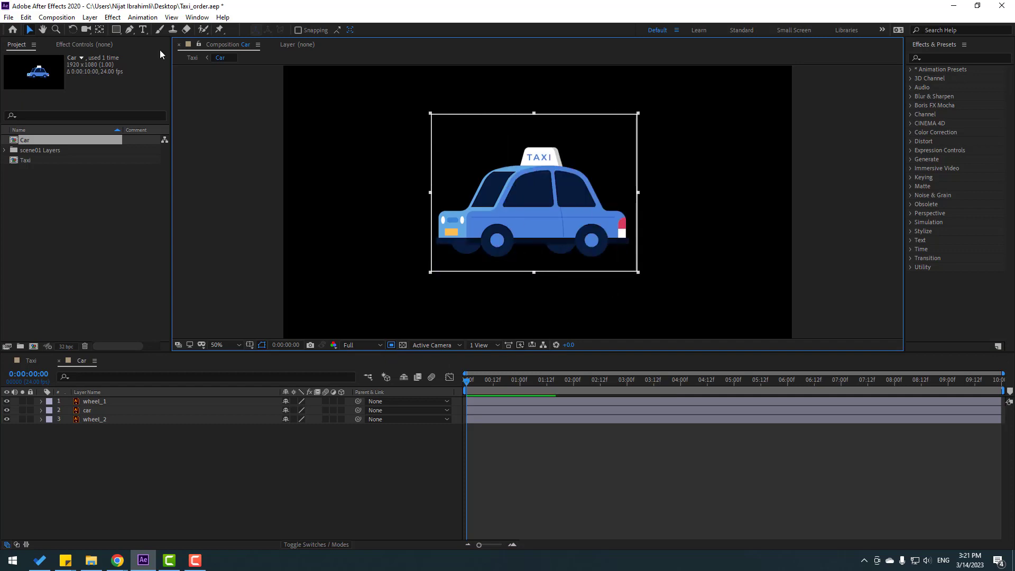
{"action": "left_click", "coordinate": [56, 17]}
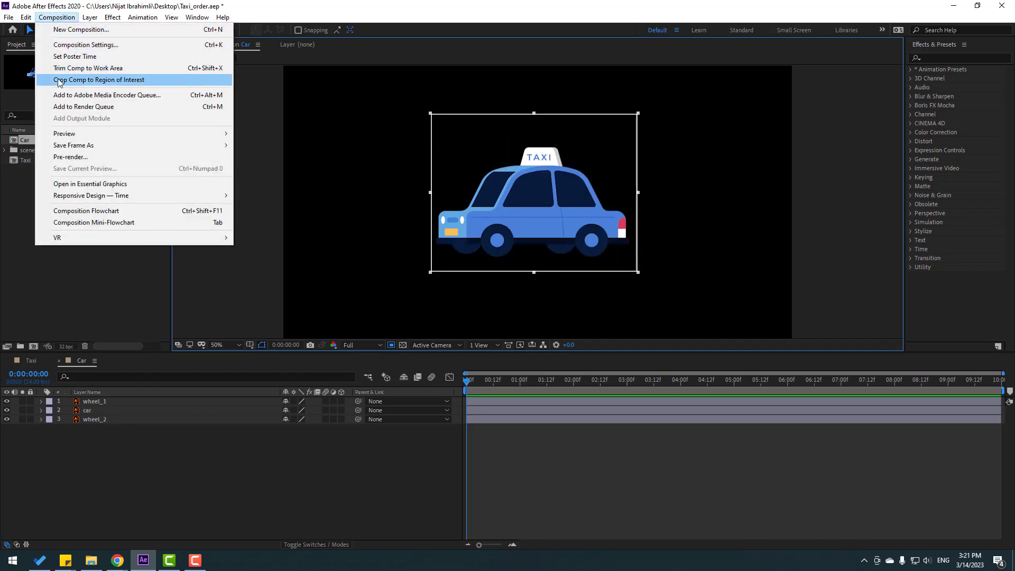
{"action": "left_click", "coordinate": [127, 79]}
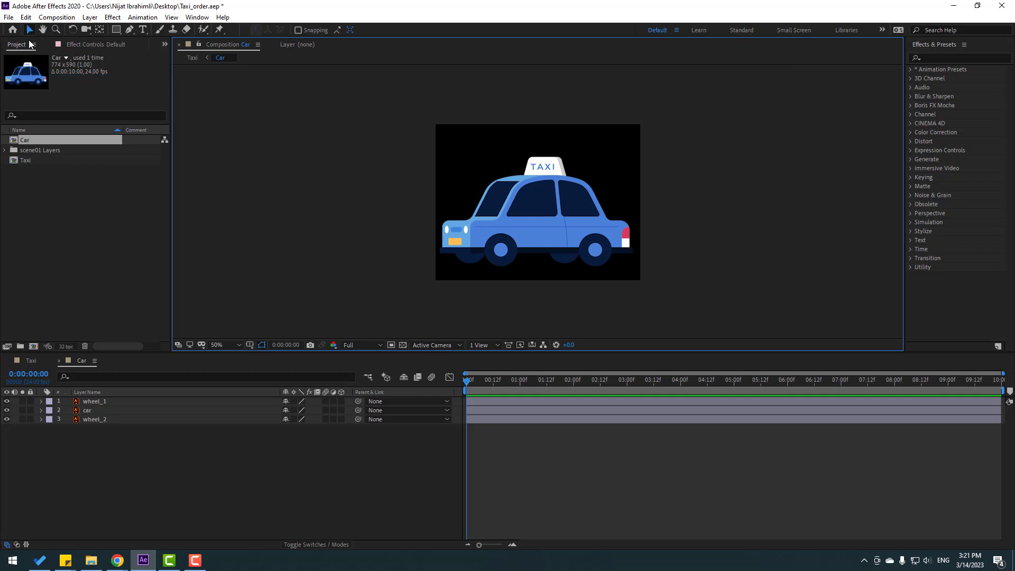
{"action": "left_click", "coordinate": [402, 345]}
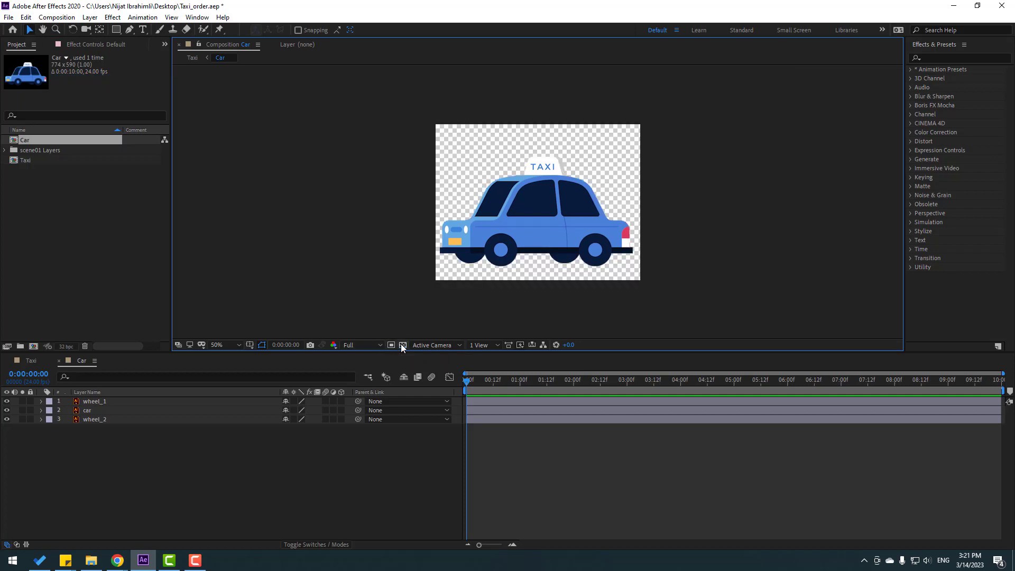
{"action": "left_click", "coordinate": [402, 345]}
{"action": "left_click", "coordinate": [402, 345]}
{"action": "left_click", "coordinate": [402, 345]}
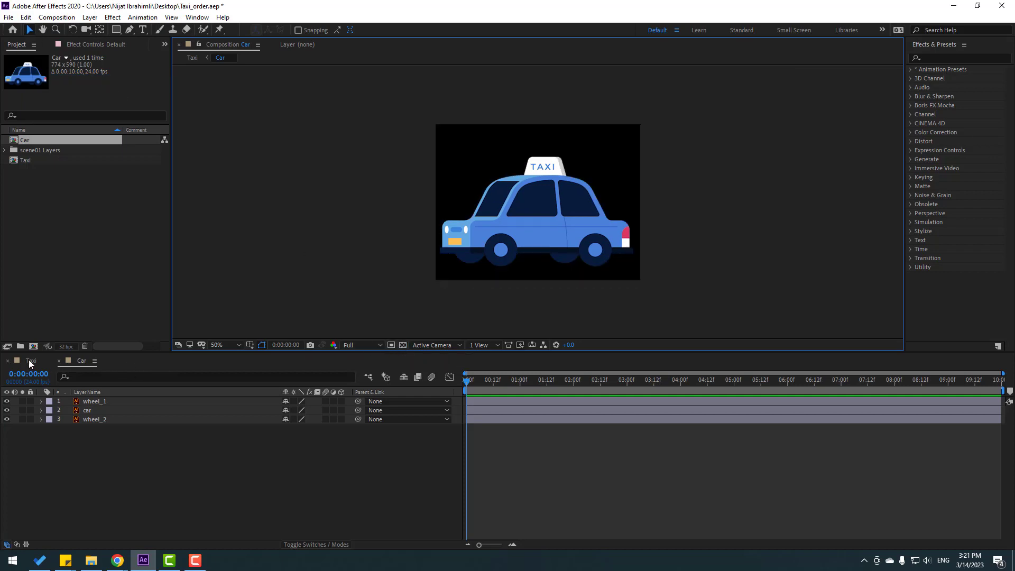
Return to the Taxi composition and hide the Car layer
{"action": "left_click", "coordinate": [30, 361]}
{"action": "left_click", "coordinate": [85, 403]}
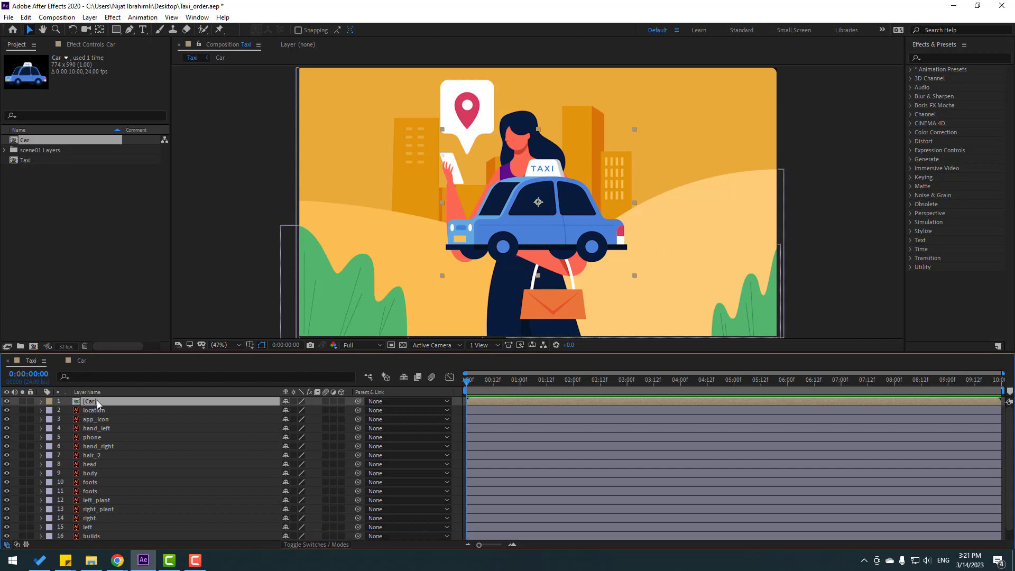
{"action": "left_click", "coordinate": [7, 402]}
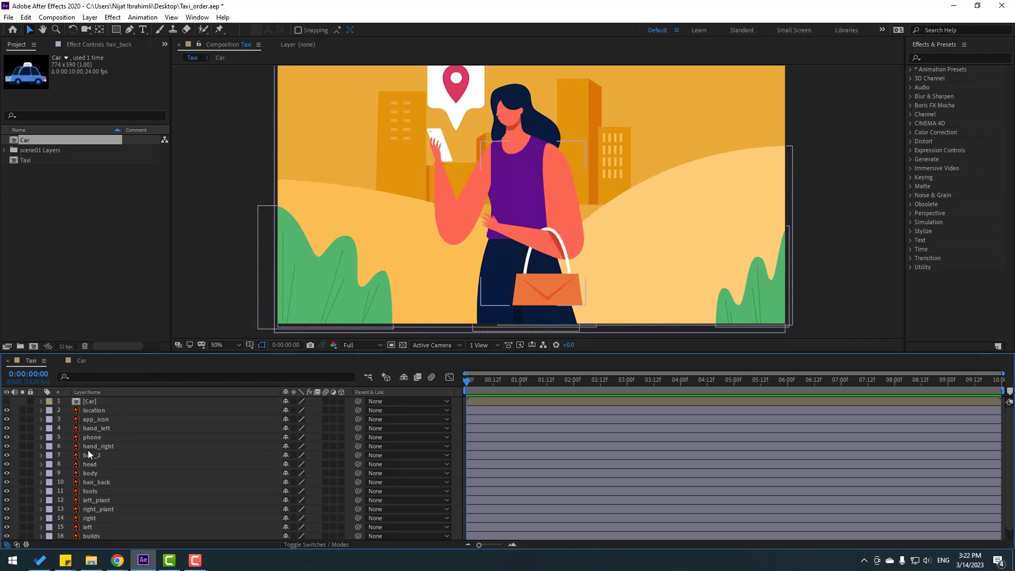
Pre-compose hand_left, hand_right, hair_2, head, body, hair_back and foots into a new composition named Character
{"action": "left_click", "coordinate": [105, 429]}
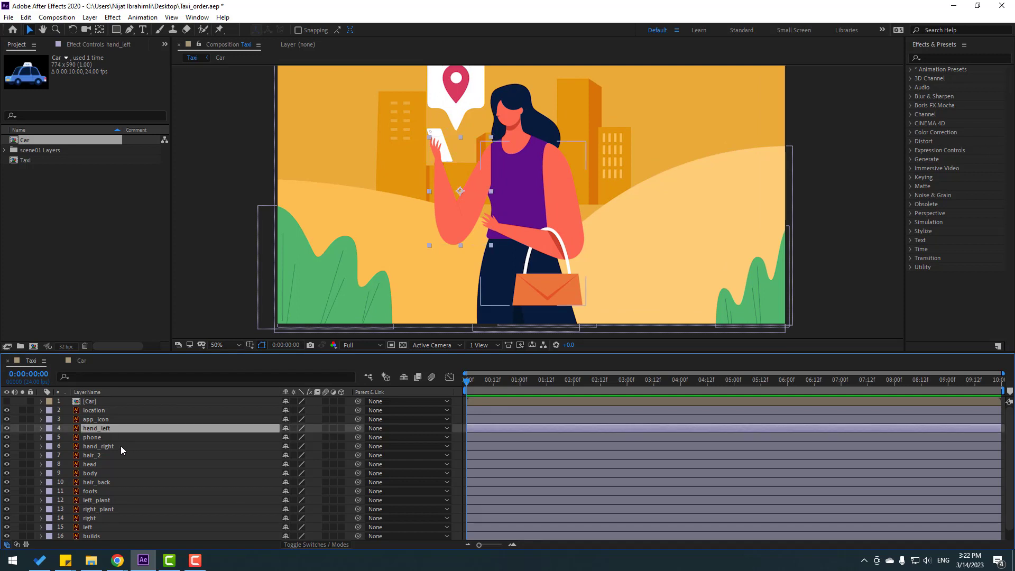
{"action": "left_click", "coordinate": [121, 446], "text": "ctrl"}
{"action": "left_click", "coordinate": [110, 454], "text": "ctrl"}
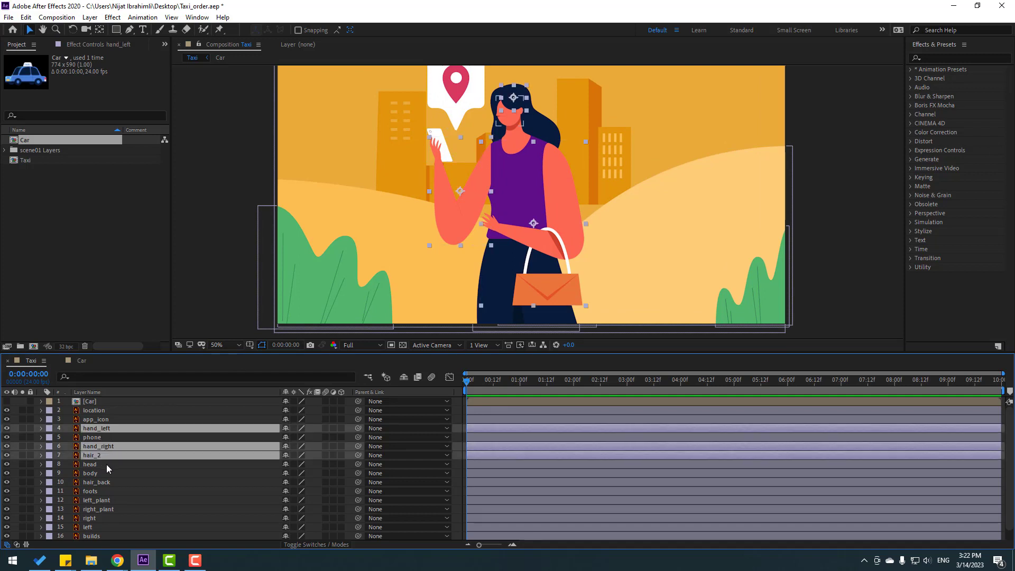
{"action": "left_click", "coordinate": [106, 464], "text": "ctrl"}
{"action": "left_click", "coordinate": [120, 473], "text": "ctrl"}
{"action": "left_click", "coordinate": [127, 482], "text": "ctrl"}
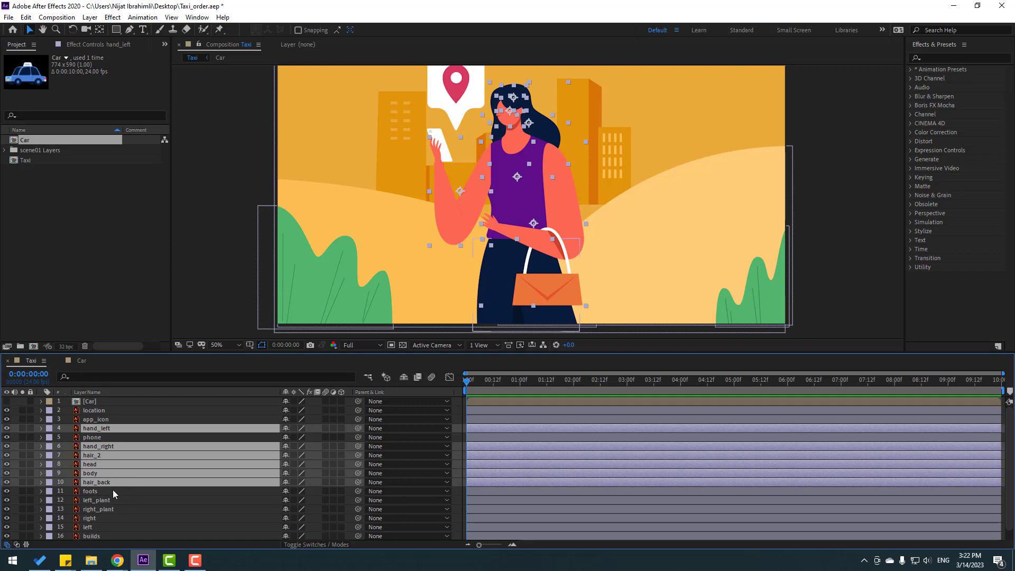
{"action": "left_click", "coordinate": [105, 493], "text": "ctrl"}
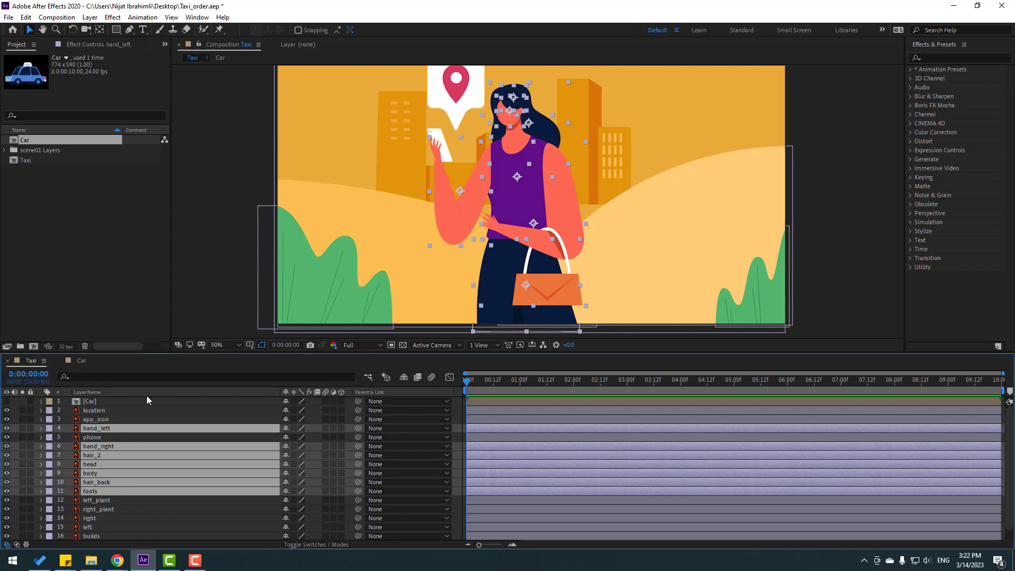
{"action": "left_click", "coordinate": [6, 427]}
{"action": "left_click", "coordinate": [6, 428]}
{"action": "right_click", "coordinate": [91, 467]}
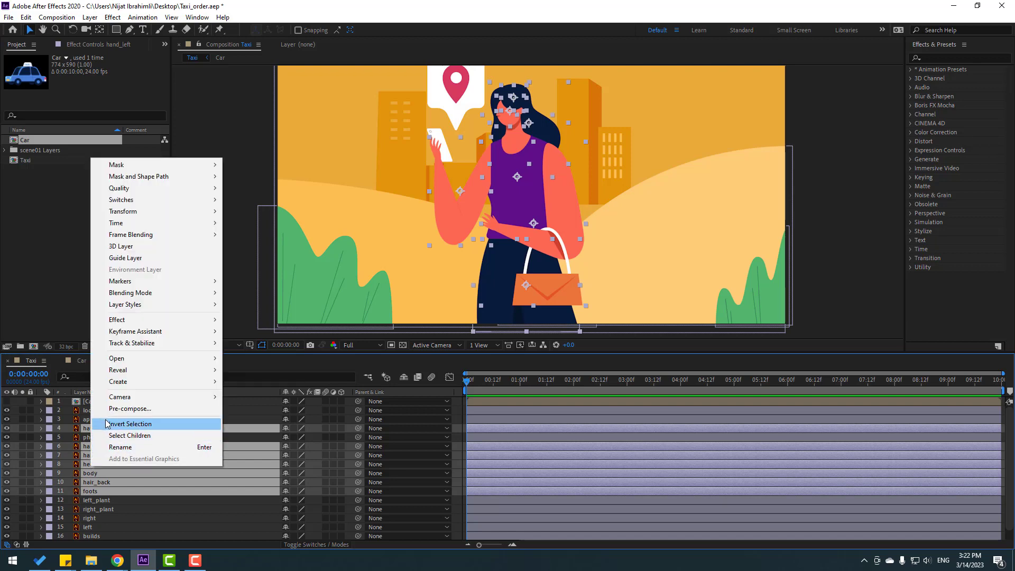
{"action": "left_click", "coordinate": [113, 411]}
{"action": "type", "text": "Character"}
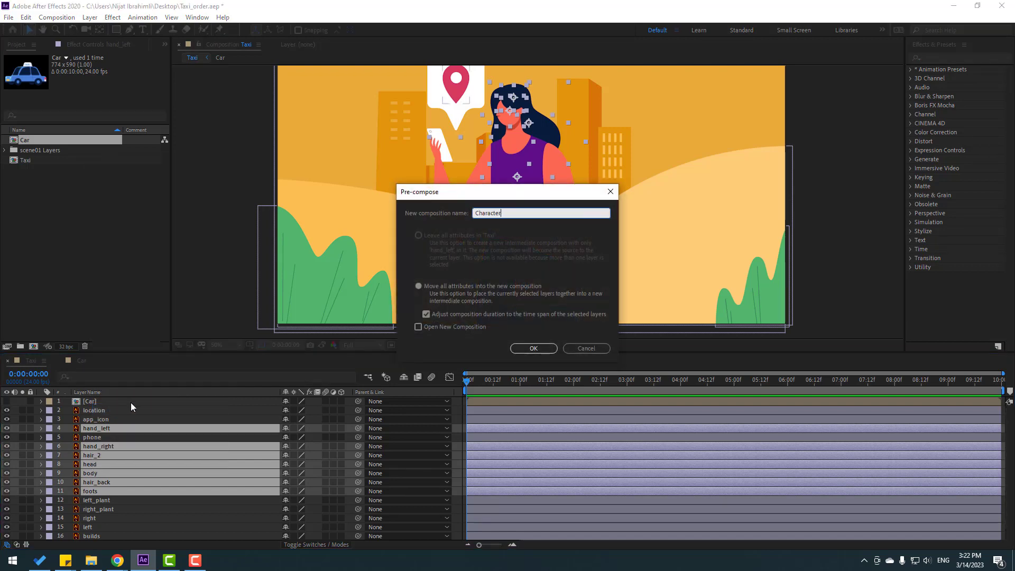
{"action": "left_click", "coordinate": [529, 348]}
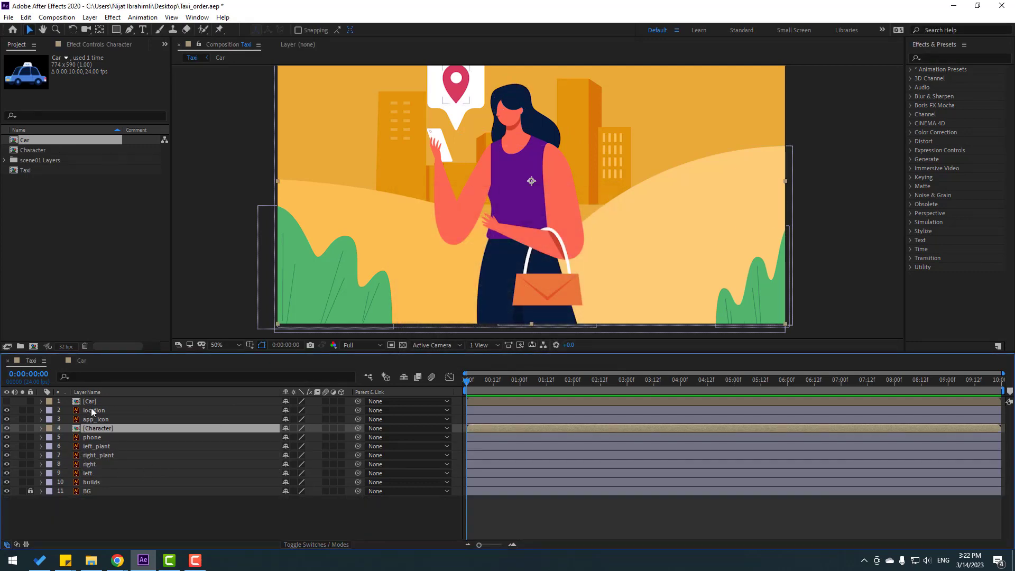
Show the Car layer directly beneath the Character layer and move the taxi to the right of the woman
{"action": "left_click", "coordinate": [66, 402]}
{"action": "left_click", "coordinate": [6, 401]}
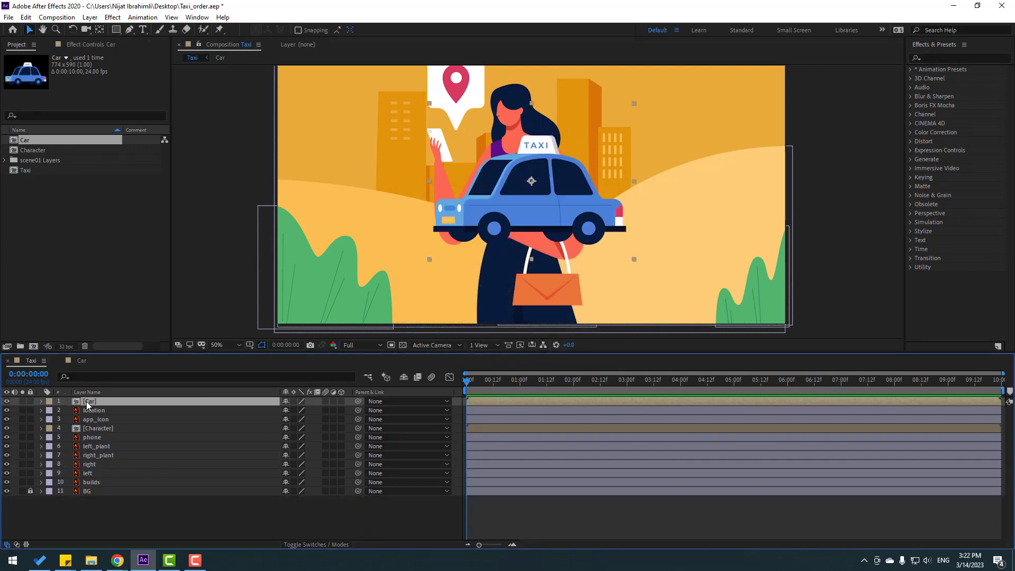
{"action": "left_click_drag", "start_coordinate": [89, 402], "coordinate": [111, 437]}
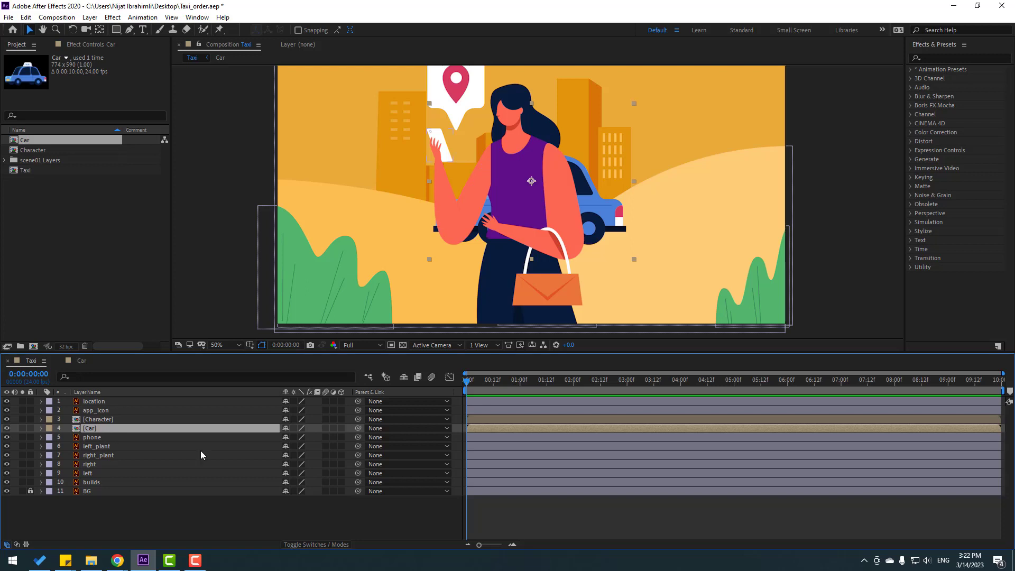
{"action": "left_click_drag", "start_coordinate": [595, 230], "coordinate": [672, 224]}
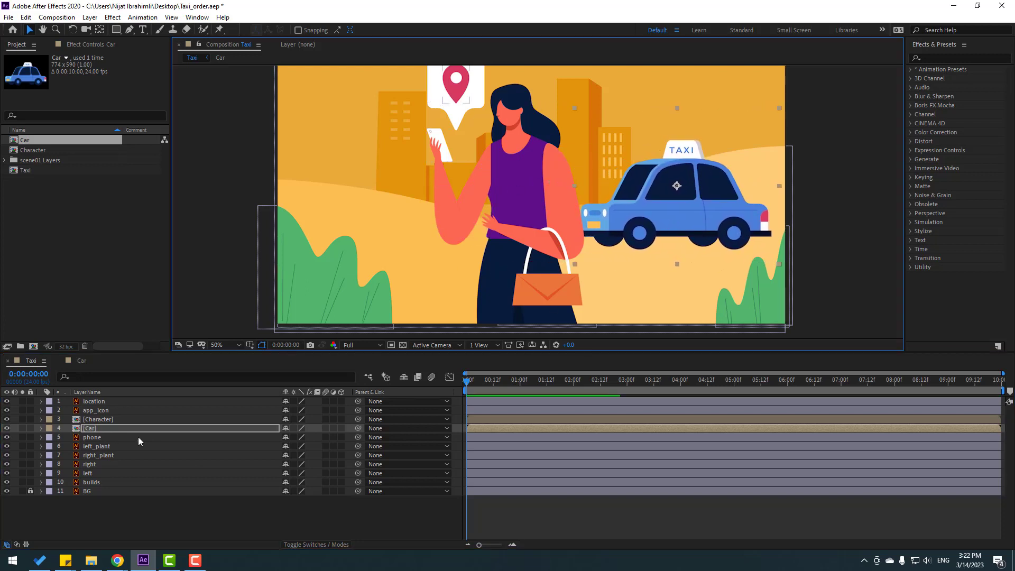
{"action": "left_click", "coordinate": [108, 508]}
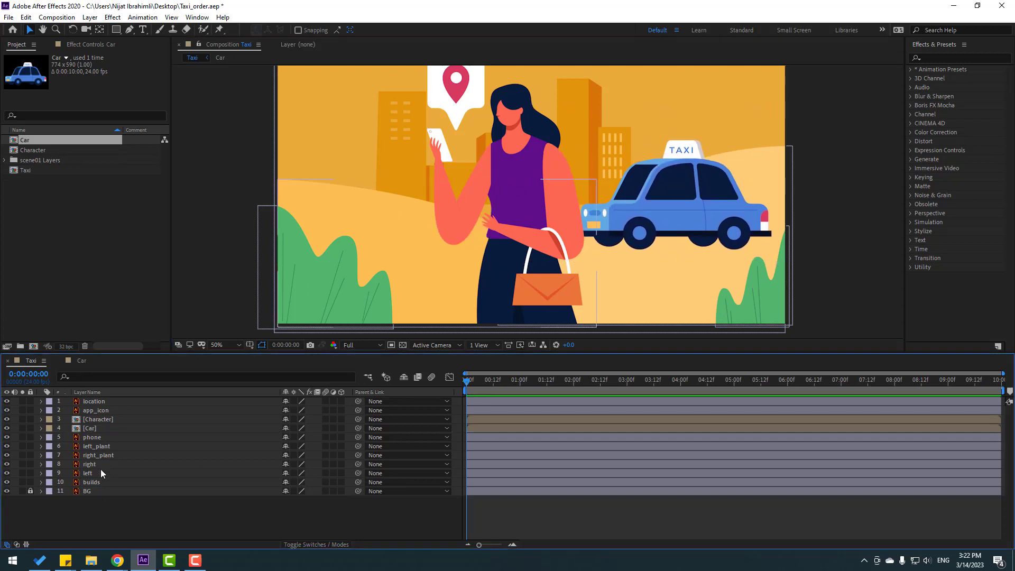
Open the Character composition and move the hand_right layer's anchor point to the shoulder, soloing the layer while placing it
{"action": "double_click", "coordinate": [107, 421]}
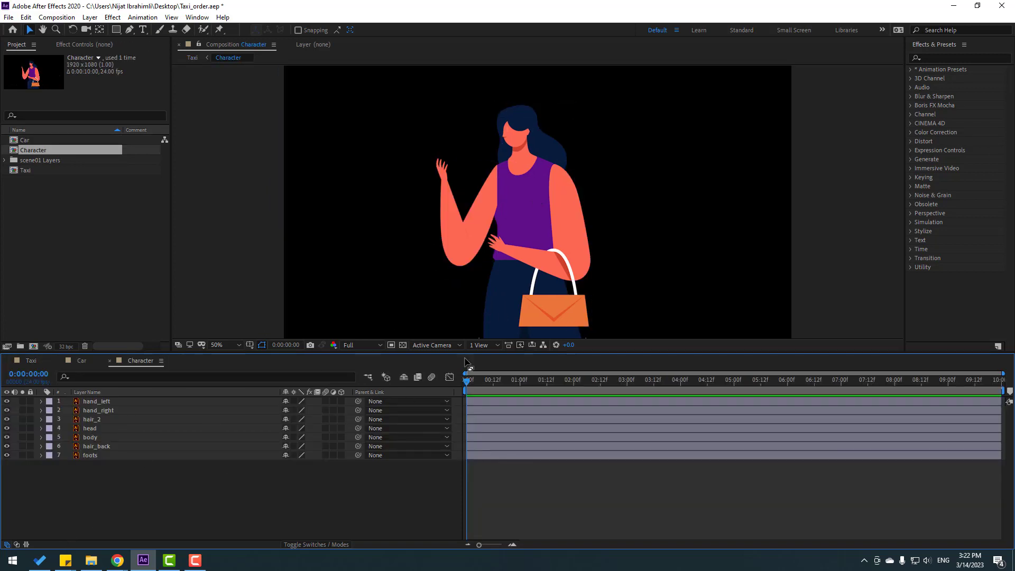
{"action": "left_click", "coordinate": [557, 242]}
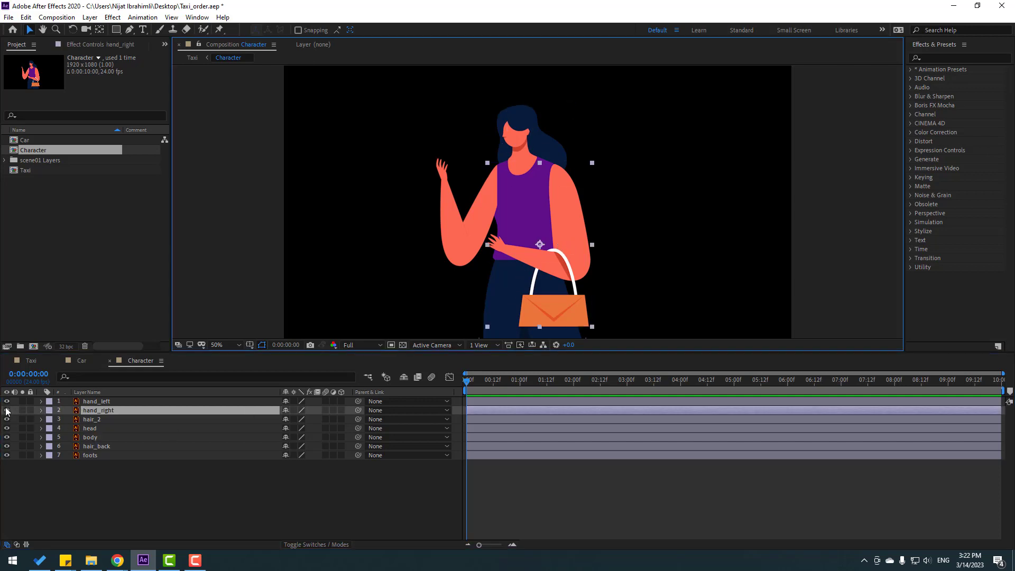
{"action": "left_click", "coordinate": [23, 410]}
{"action": "scroll", "coordinate": [537, 244], "scroll_direction": "up", "scroll_amount": 2}
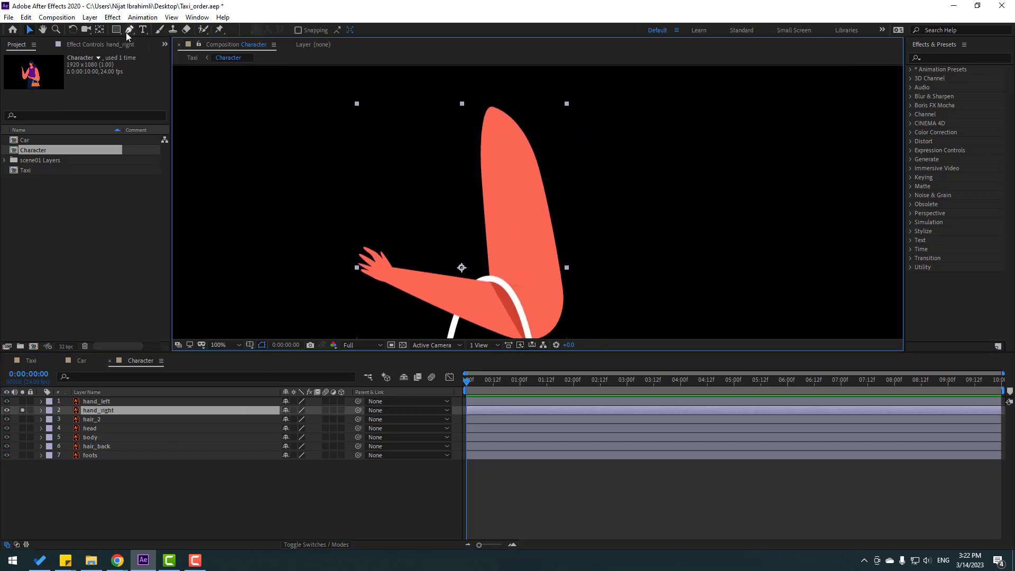
{"action": "left_click", "coordinate": [101, 30]}
{"action": "left_click_drag", "start_coordinate": [462, 267], "coordinate": [493, 118]}
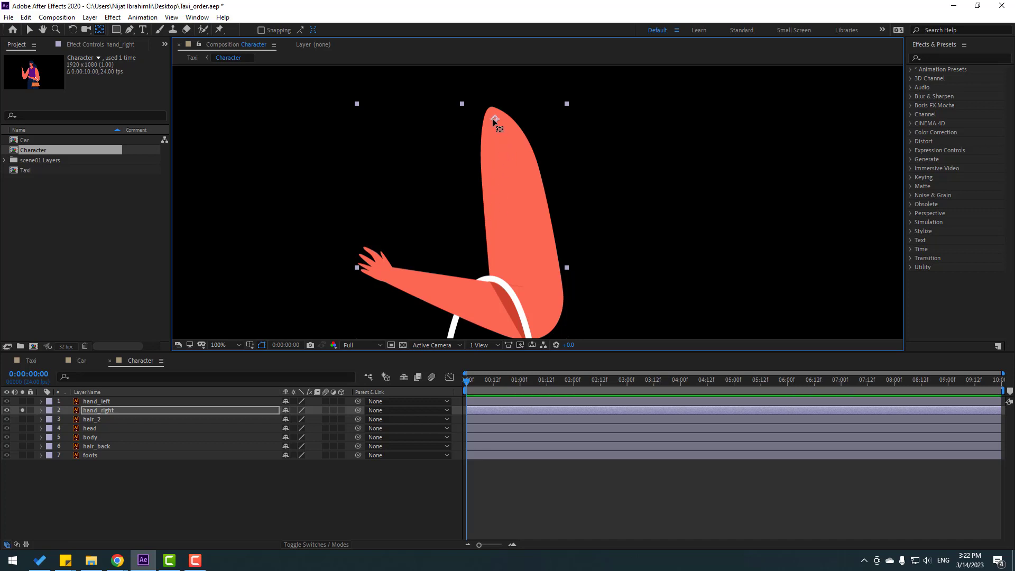
{"action": "left_click", "coordinate": [29, 30]}
{"action": "left_click", "coordinate": [22, 410]}
{"action": "scroll", "coordinate": [556, 216], "scroll_direction": "down", "scroll_amount": 2}
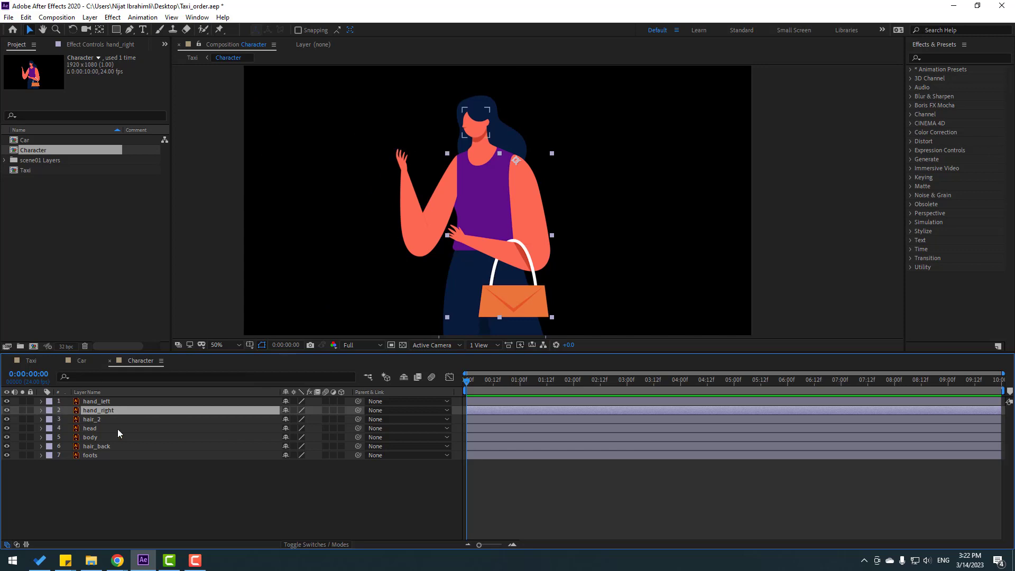
Test the hand_right layer's rotation about the shoulder and undo it
{"action": "key", "text": "r"}
{"action": "left_click_drag", "start_coordinate": [296, 420], "coordinate": [294, 419]}
{"action": "key", "text": "ctrl+z"}
{"action": "left_click", "coordinate": [41, 411]}
Move the hair_2 layer's anchor point to the top centre of the hair shape, soloing the layer while placing it
{"action": "left_click", "coordinate": [90, 420]}
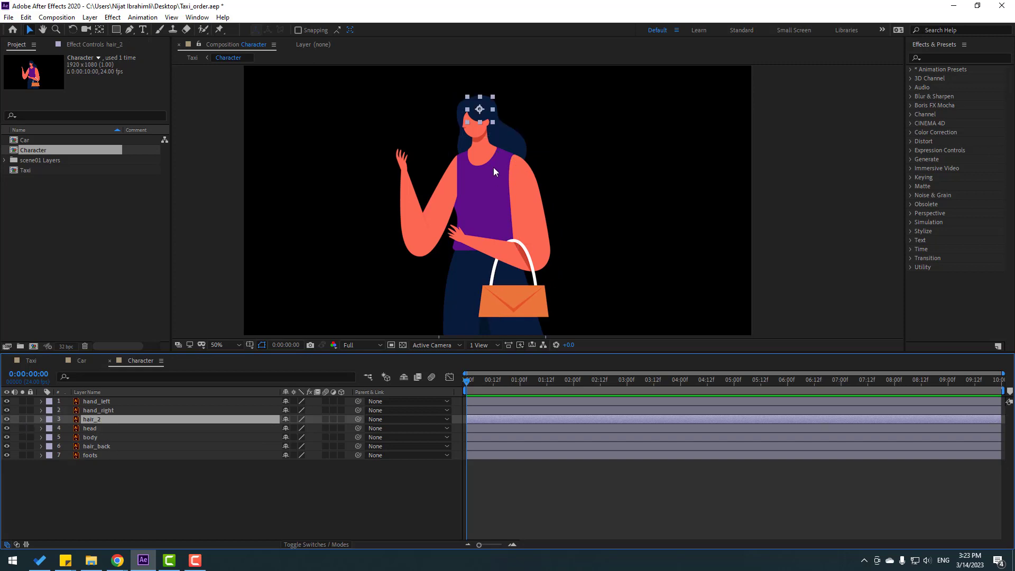
{"action": "scroll", "coordinate": [505, 204], "scroll_direction": "up", "scroll_amount": 4}
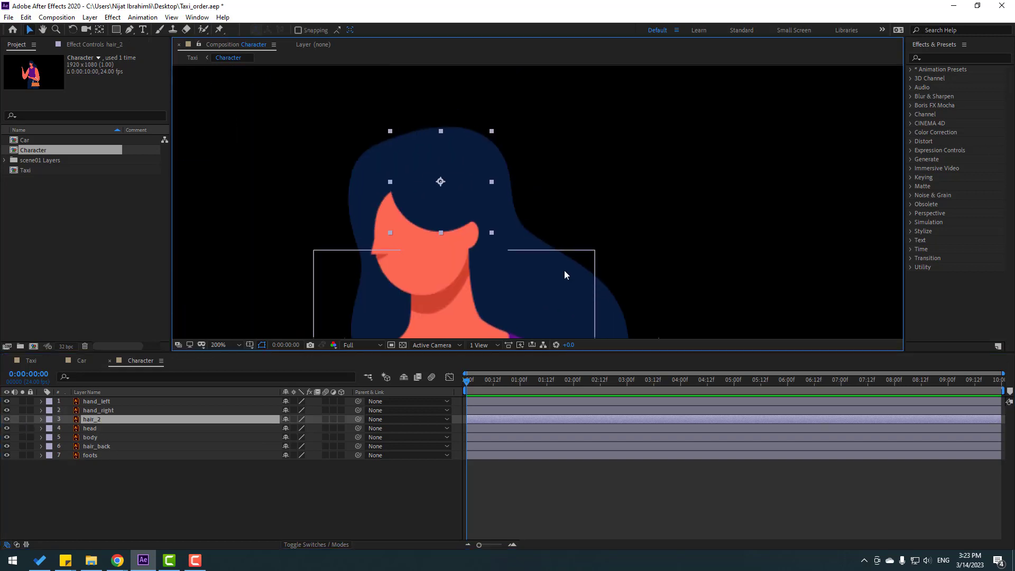
{"action": "left_click", "coordinate": [22, 419]}
{"action": "left_click", "coordinate": [100, 30]}
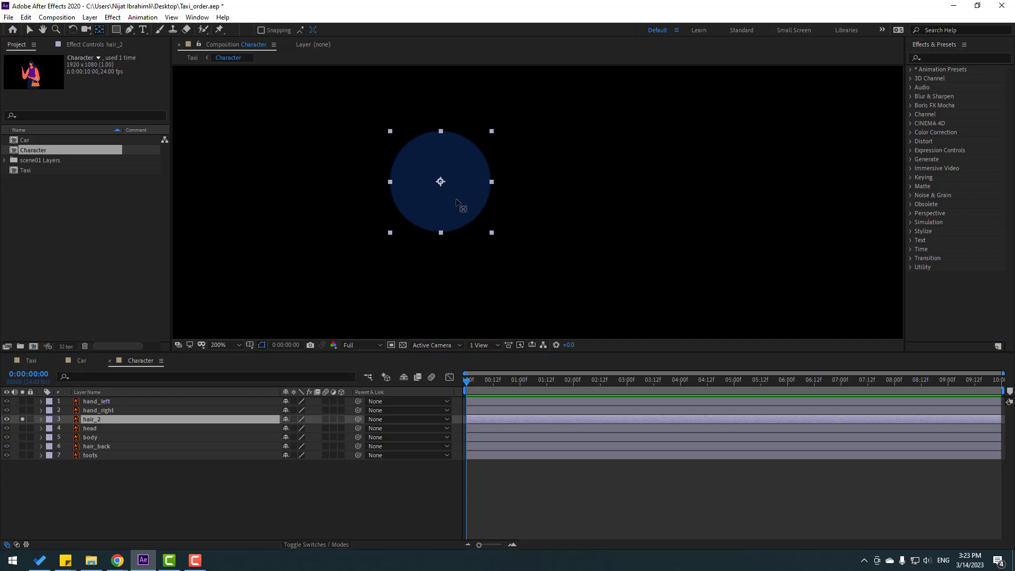
{"action": "left_click_drag", "start_coordinate": [441, 182], "coordinate": [442, 144]}
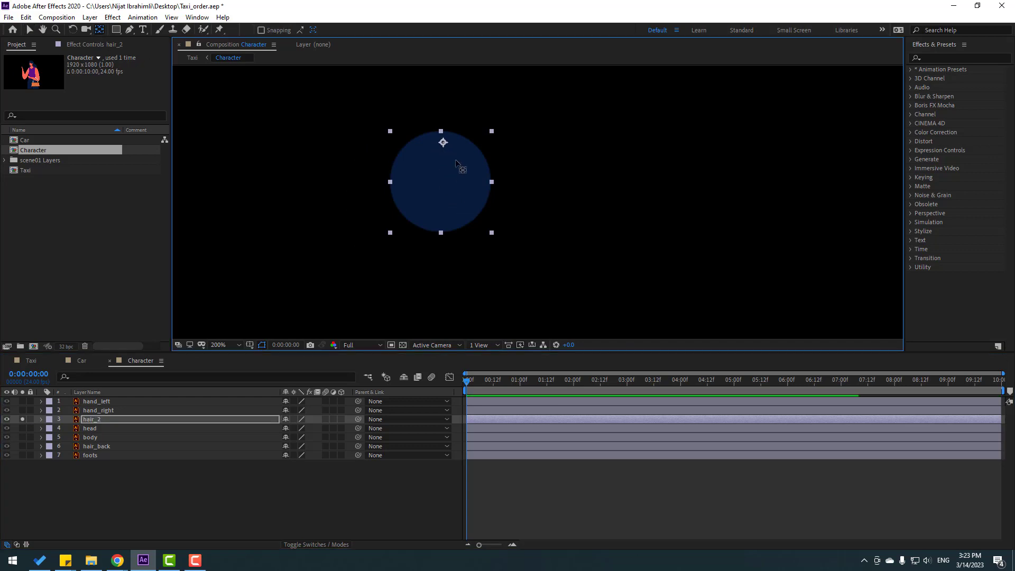
{"action": "key", "text": "v"}
{"action": "left_click", "coordinate": [22, 419]}
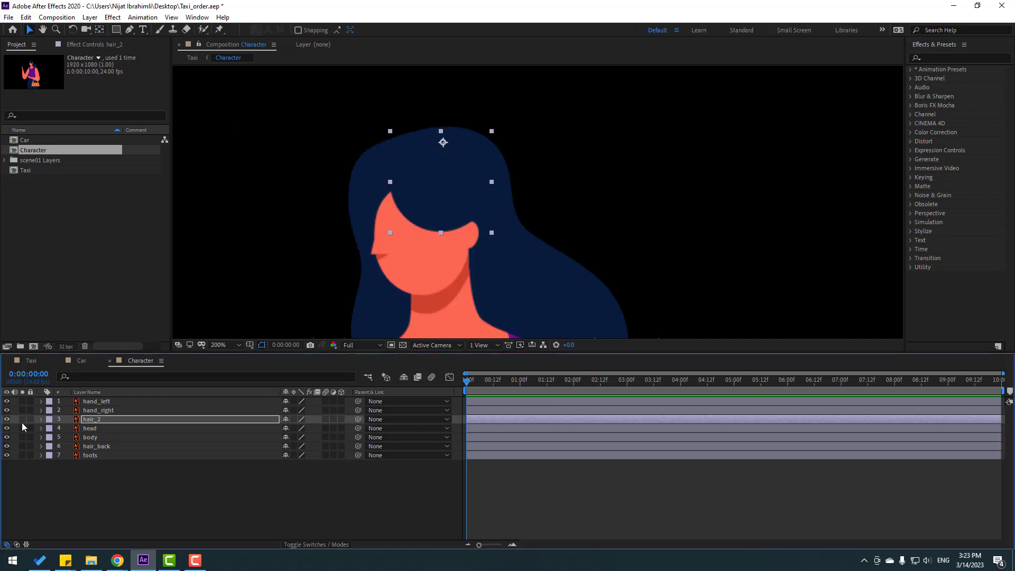
Move the head layer's anchor point from the face's centre to the jaw beside the neck, soloing the layer for the first placement
{"action": "left_click", "coordinate": [90, 428]}
{"action": "left_click", "coordinate": [23, 428]}
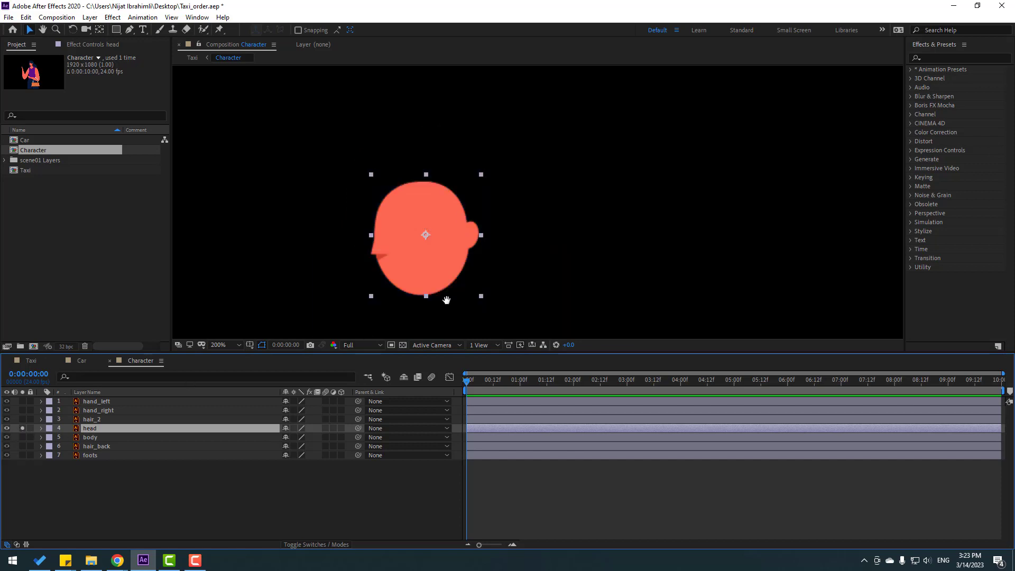
{"action": "left_click", "coordinate": [98, 29]}
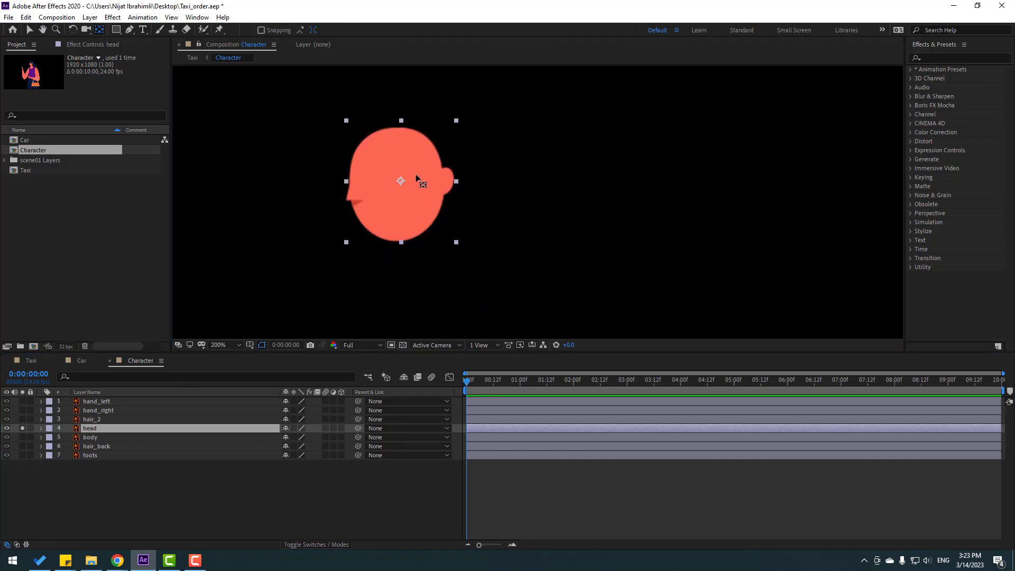
{"action": "left_click_drag", "start_coordinate": [403, 186], "coordinate": [404, 238]}
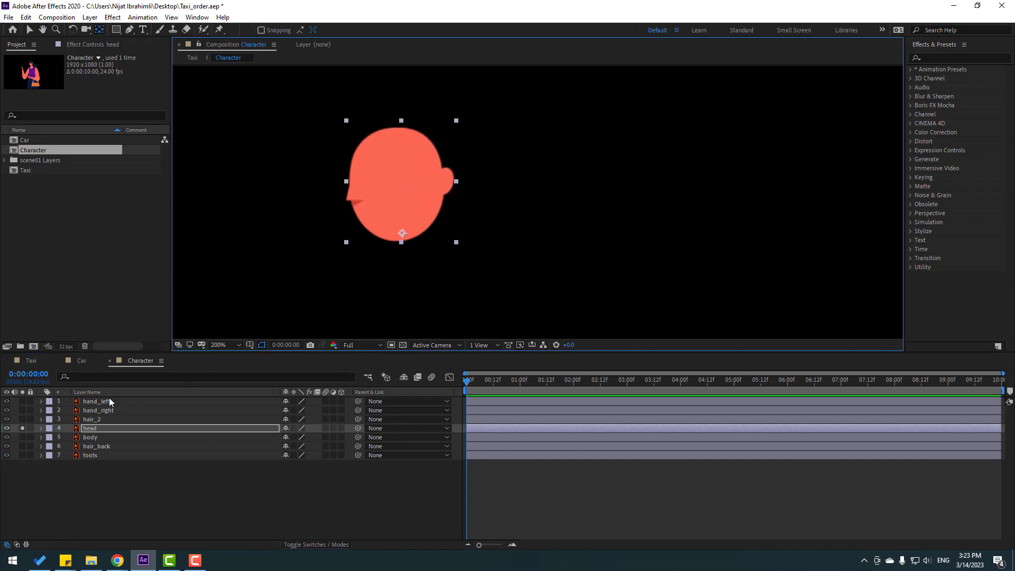
{"action": "left_click", "coordinate": [22, 428]}
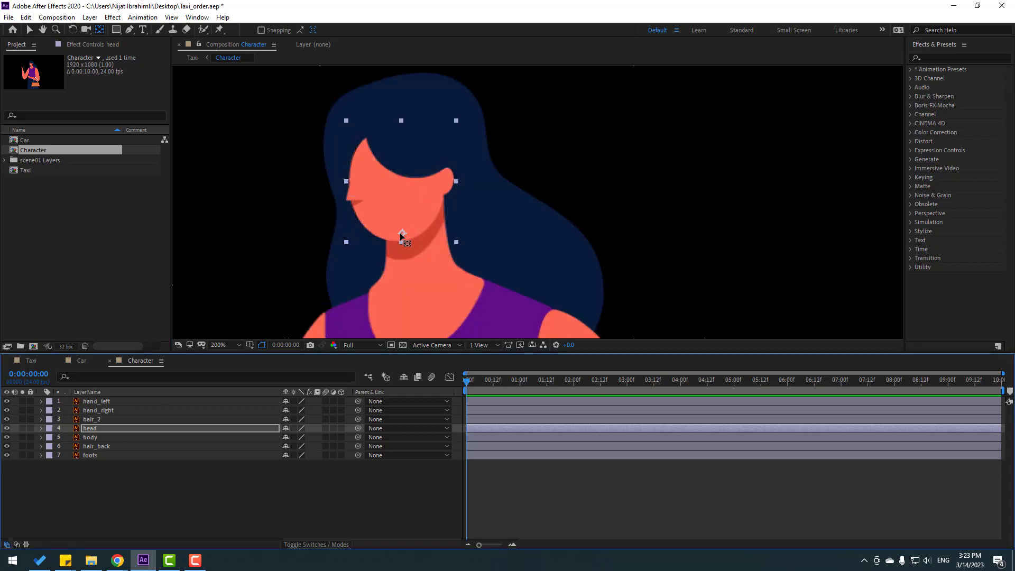
{"action": "left_click_drag", "start_coordinate": [402, 236], "coordinate": [407, 234]}
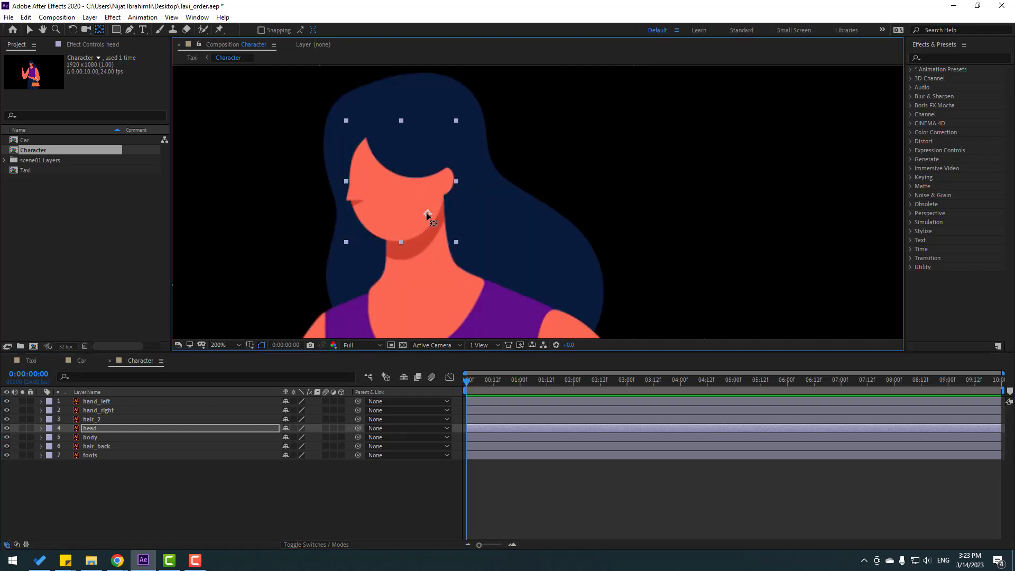
Test the head layer's rotation about the jaw and undo it
{"action": "left_click", "coordinate": [89, 428]}
{"action": "key", "text": "r"}
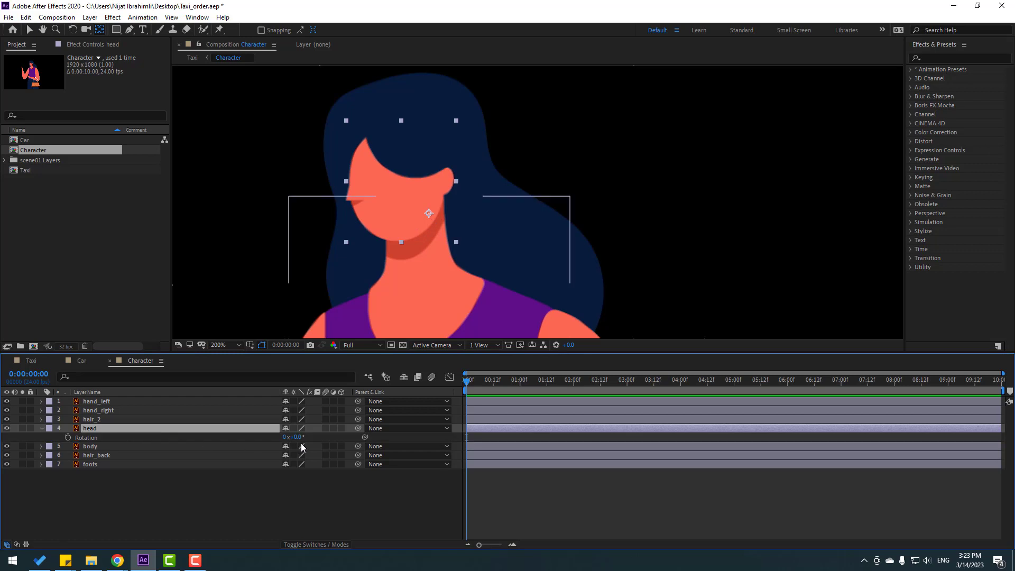
{"action": "left_click_drag", "start_coordinate": [294, 438], "coordinate": [298, 437]}
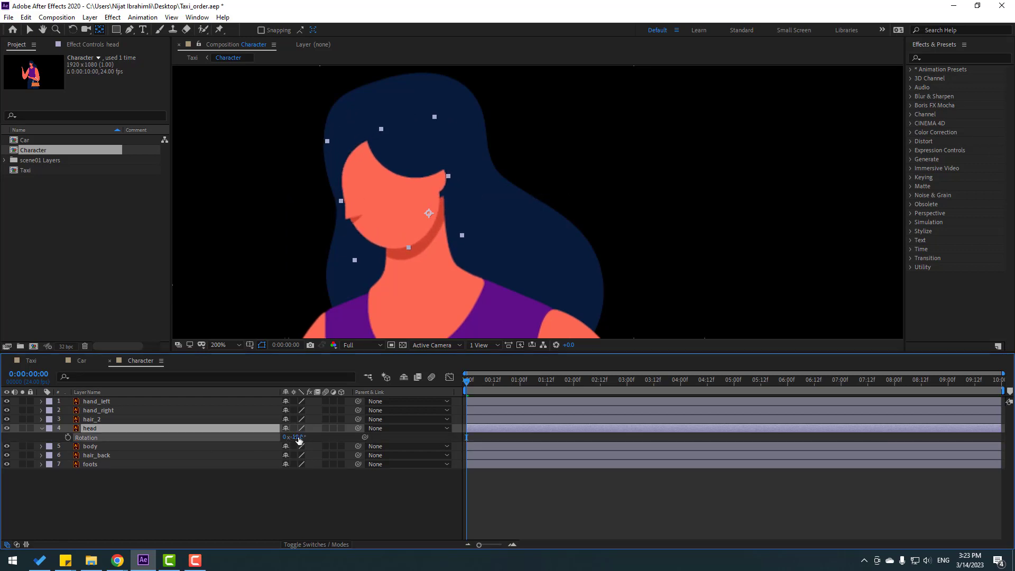
{"action": "key", "text": "ctrl+z"}
Move the head layer's anchor point to the back of the jaw just below the ear, then test its rotation and undo the test
{"action": "left_click_drag", "start_coordinate": [431, 212], "coordinate": [441, 202]}
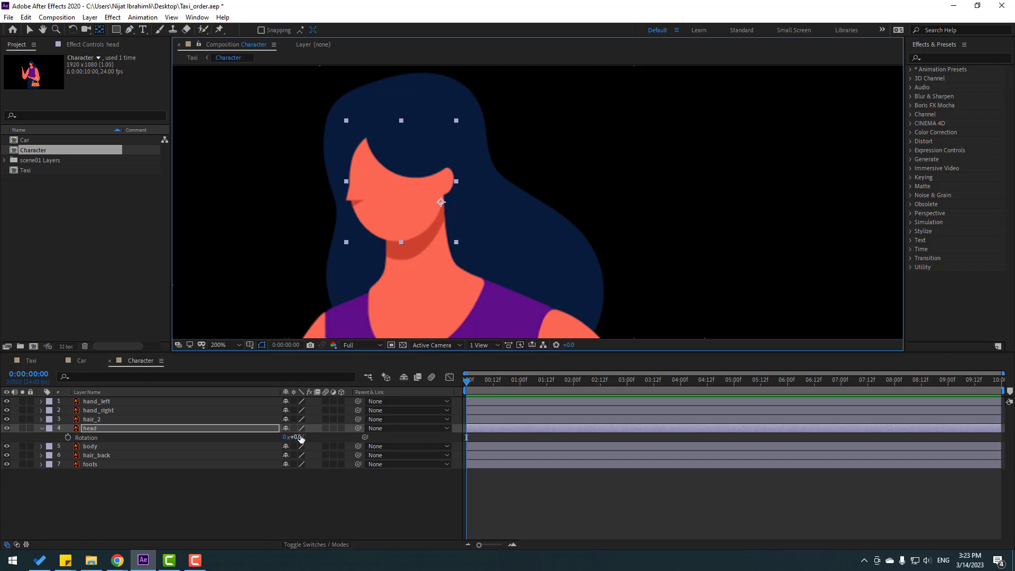
{"action": "left_click_drag", "start_coordinate": [296, 436], "coordinate": [297, 433]}
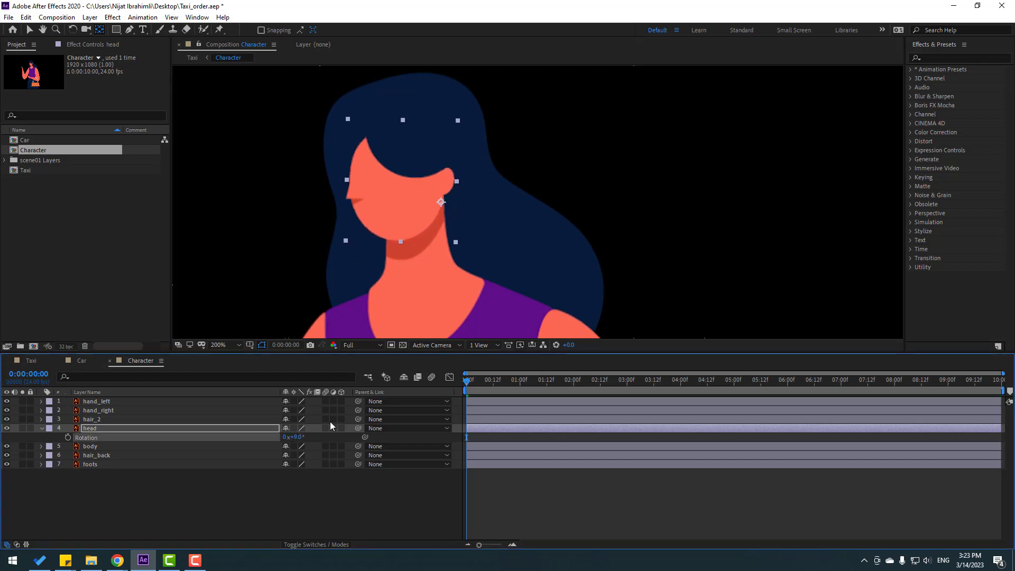
{"action": "key", "text": "ctrl+z"}
{"action": "left_click", "coordinate": [30, 30]}
{"action": "left_click", "coordinate": [73, 496]}
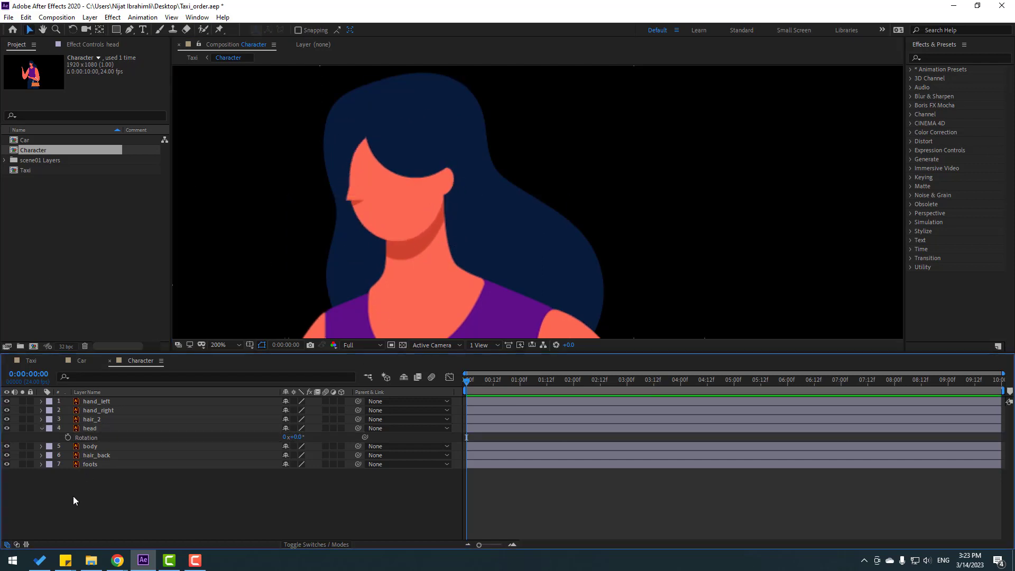
{"action": "left_click", "coordinate": [42, 429]}
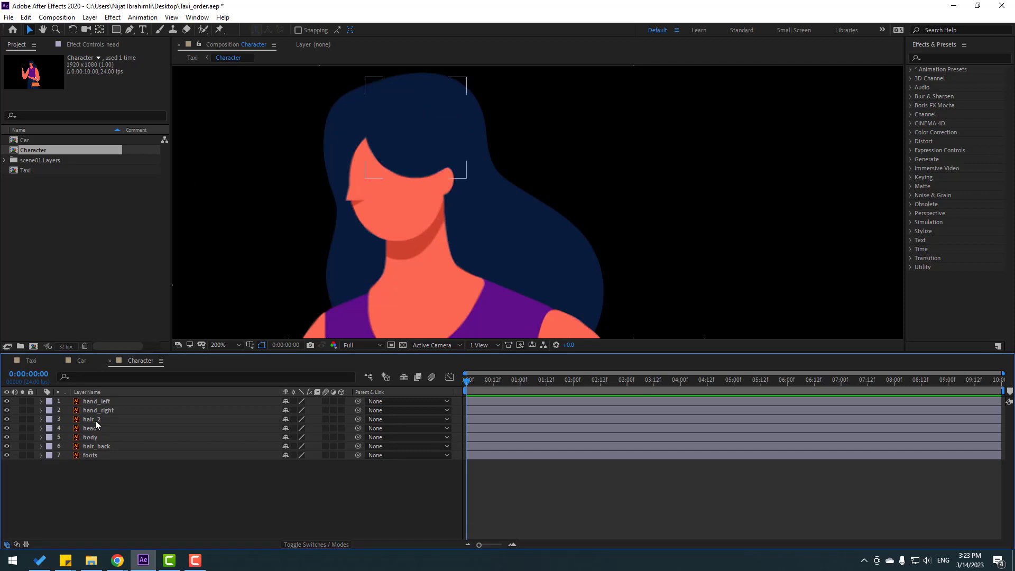
Parent the hair_2 and hair_back layers to the head layer
{"action": "left_click", "coordinate": [96, 421]}
{"action": "left_click_drag", "start_coordinate": [358, 420], "coordinate": [93, 429]}
{"action": "left_click", "coordinate": [93, 447]}
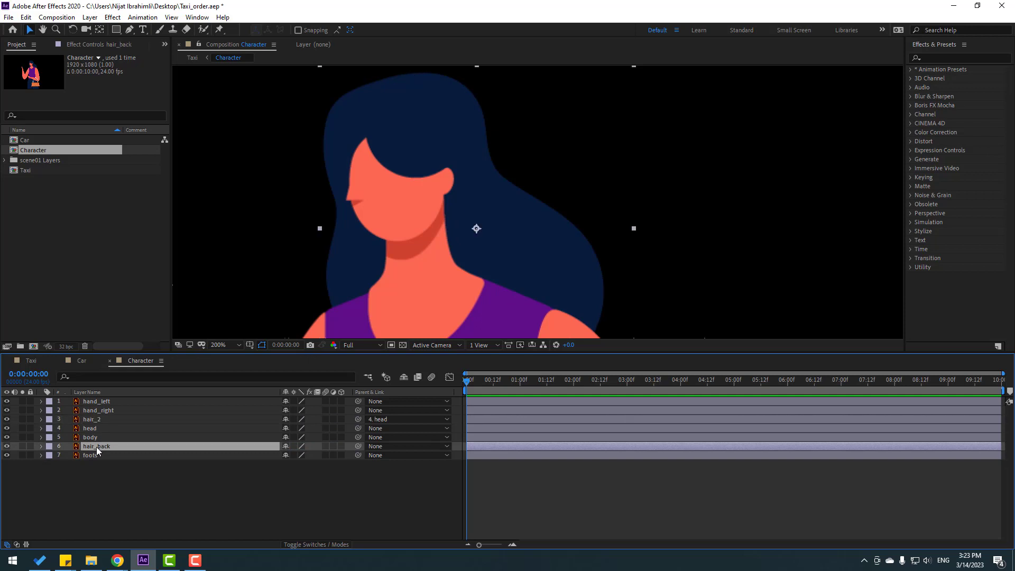
{"action": "left_click_drag", "start_coordinate": [358, 447], "coordinate": [81, 429]}
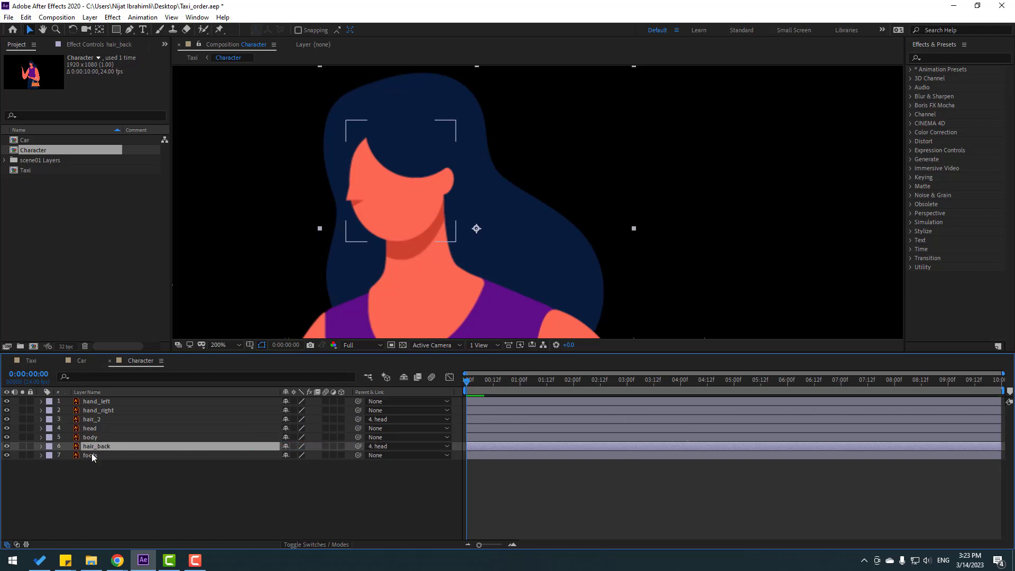
Move the hair_back layer's anchor point to the upper front of the hair shape, soloing the layer while placing it
{"action": "left_click", "coordinate": [23, 447]}
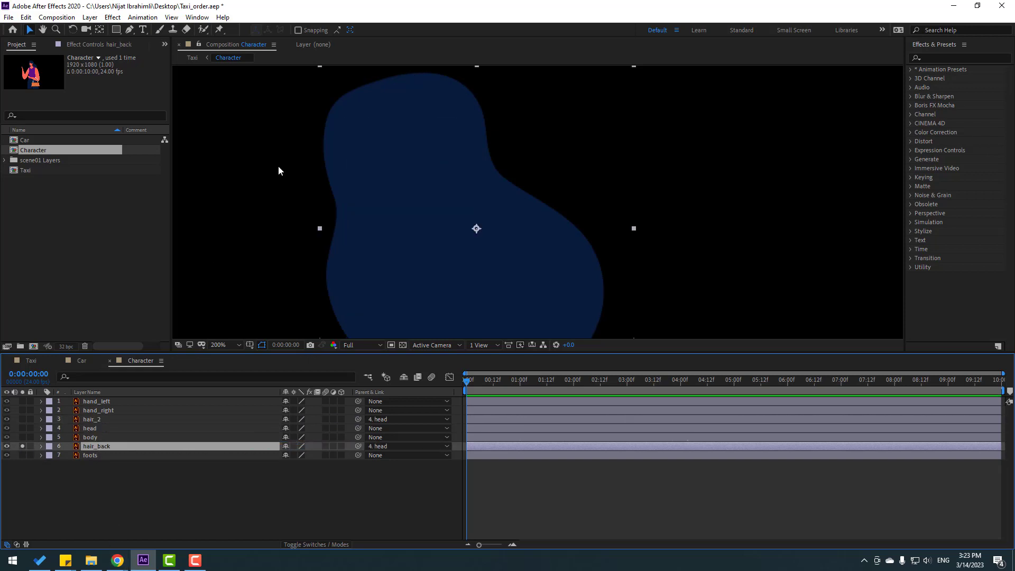
{"action": "key", "text": "comma"}
{"action": "left_click", "coordinate": [104, 30]}
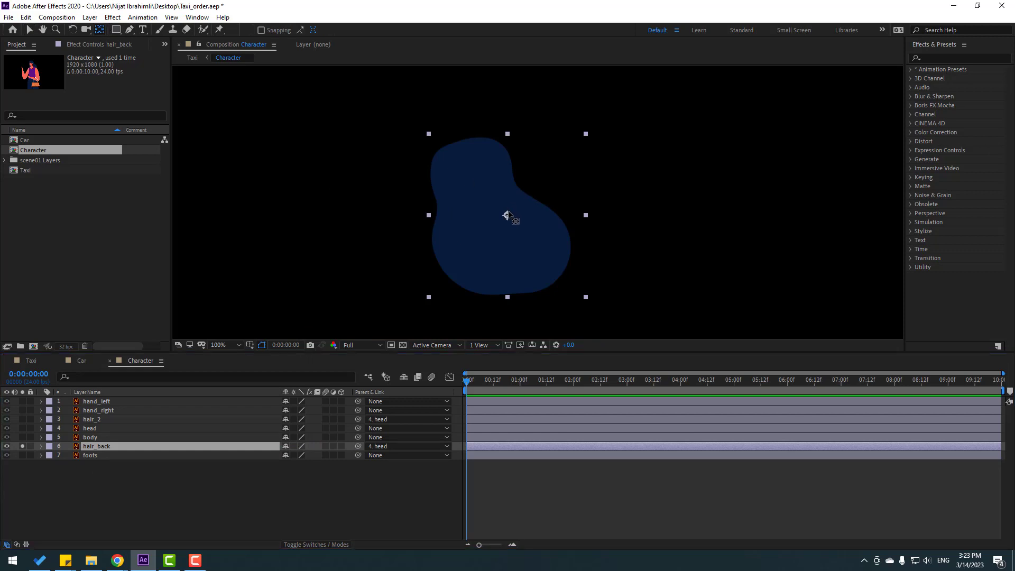
{"action": "left_click_drag", "start_coordinate": [506, 215], "coordinate": [456, 153]}
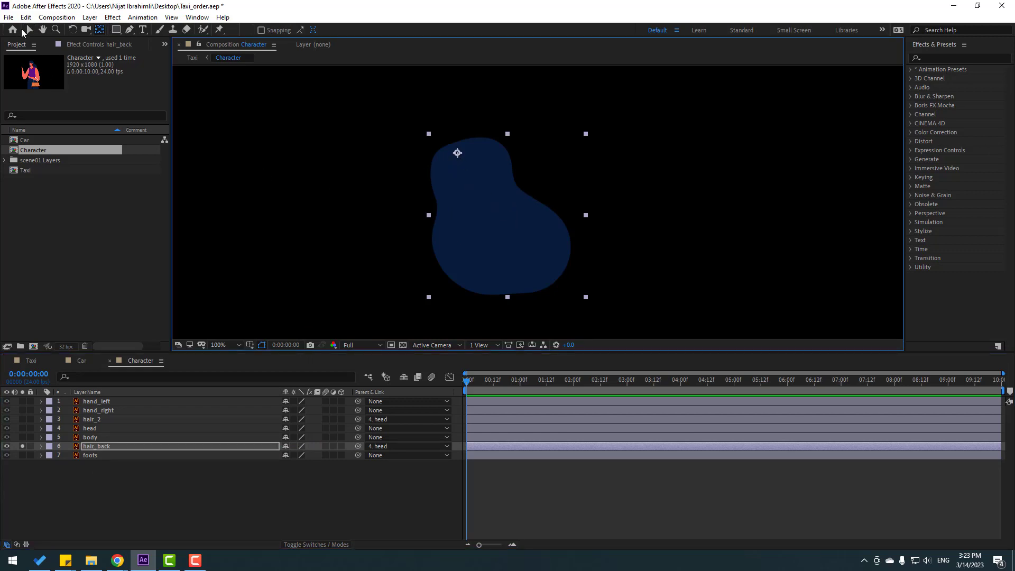
{"action": "left_click", "coordinate": [27, 29]}
{"action": "left_click", "coordinate": [23, 447]}
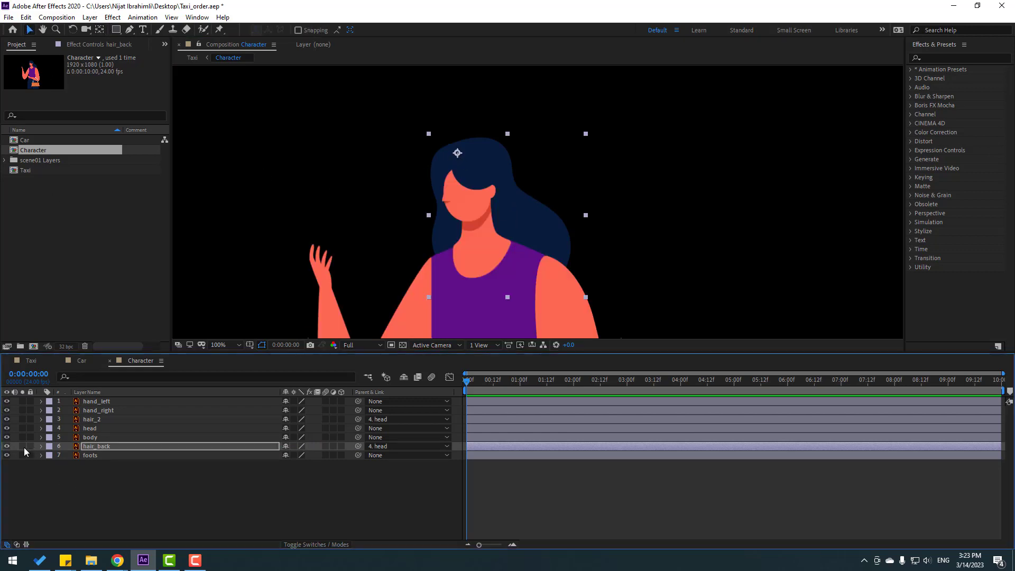
Parent the head layer to body and move the body layer's anchor point to the centre of the waist, soloing body while placing it
{"action": "left_click", "coordinate": [88, 429]}
{"action": "left_click_drag", "start_coordinate": [358, 429], "coordinate": [90, 440]}
{"action": "left_click", "coordinate": [90, 440]}
{"action": "scroll", "coordinate": [522, 221], "scroll_direction": "down", "scroll_amount": 2}
{"action": "key", "text": "v"}
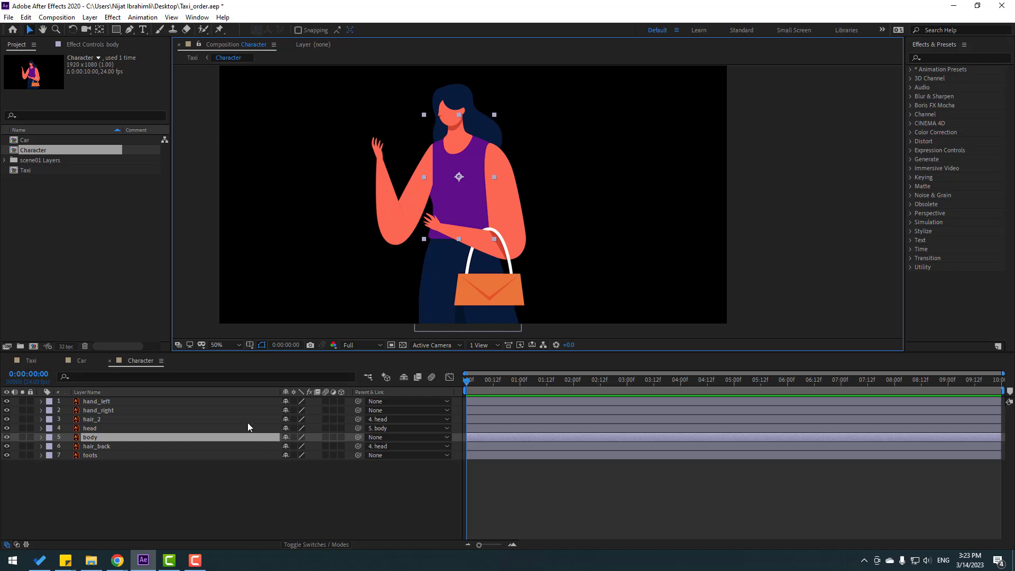
{"action": "left_click", "coordinate": [22, 437]}
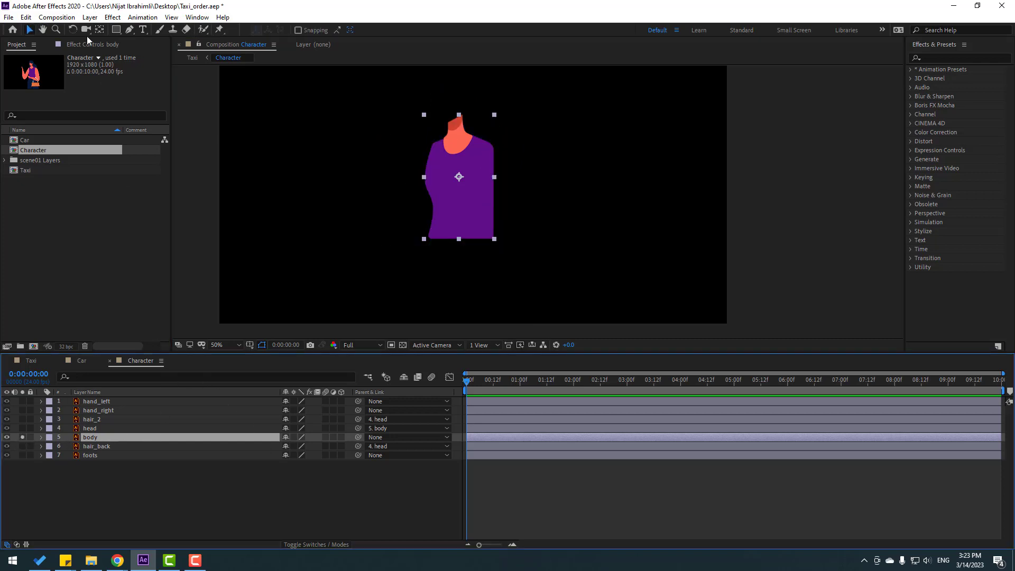
{"action": "left_click", "coordinate": [100, 30]}
{"action": "left_click_drag", "start_coordinate": [459, 176], "coordinate": [459, 237]}
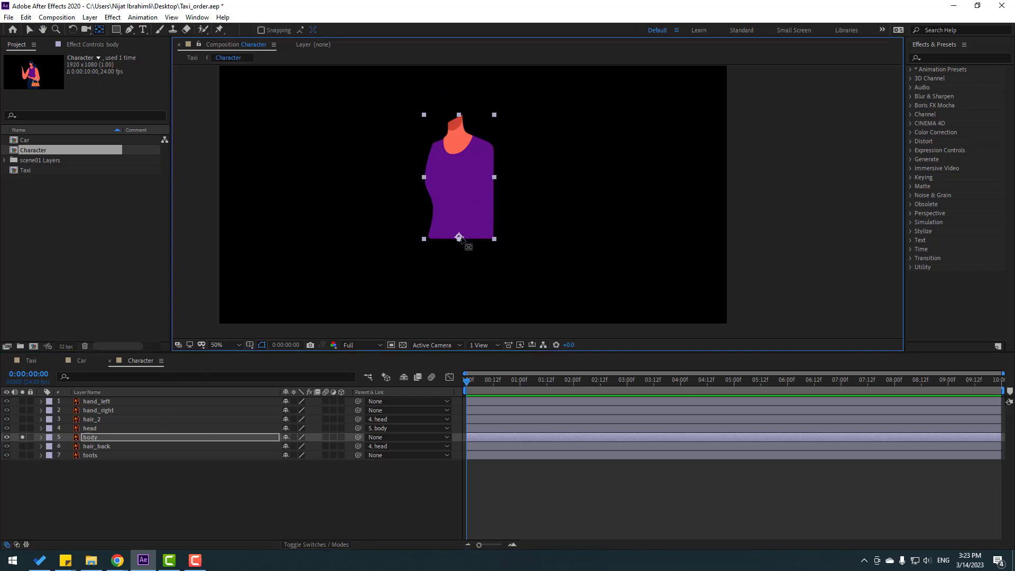
{"action": "left_click", "coordinate": [29, 30]}
{"action": "left_click", "coordinate": [22, 436]}
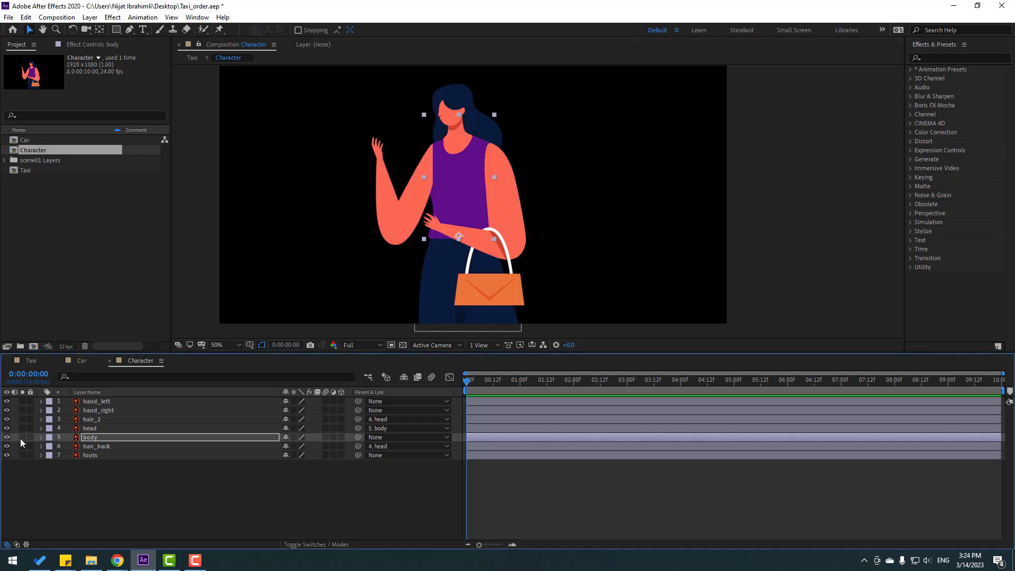
Test the body layer's rotation about the waist and undo it
{"action": "left_click", "coordinate": [100, 437]}
{"action": "key", "text": "r"}
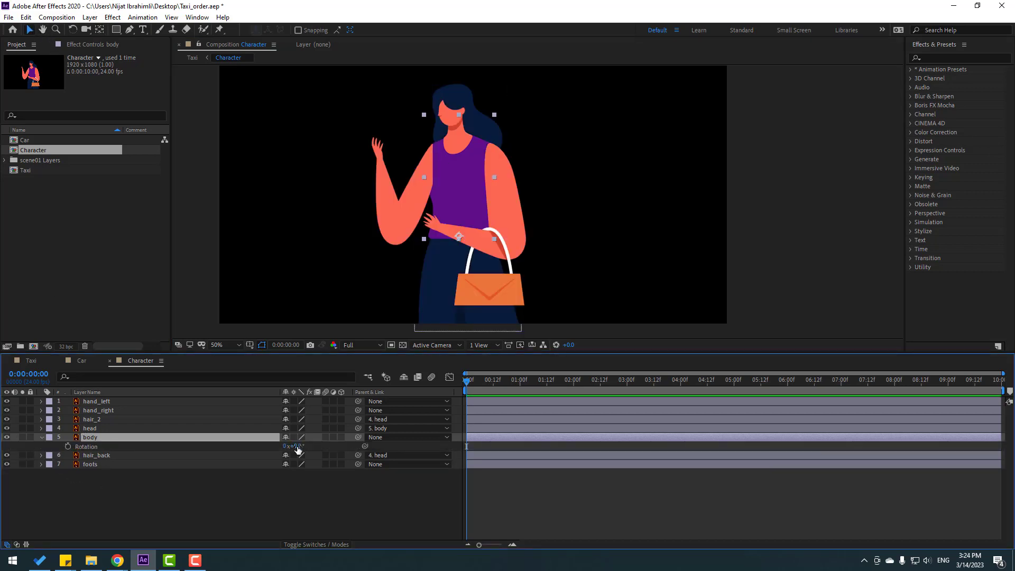
{"action": "mouse_move", "coordinate": [298, 448]}
{"action": "left_mouse_down"}
{"action": "mouse_move", "coordinate": [286, 449]}
{"action": "mouse_move", "coordinate": [295, 449]}
{"action": "left_mouse_up"}
{"action": "key", "text": "ctrl+z"}
Parent the hand_right layer to body and test the link by rotating the body layer
{"action": "left_click", "coordinate": [94, 411]}
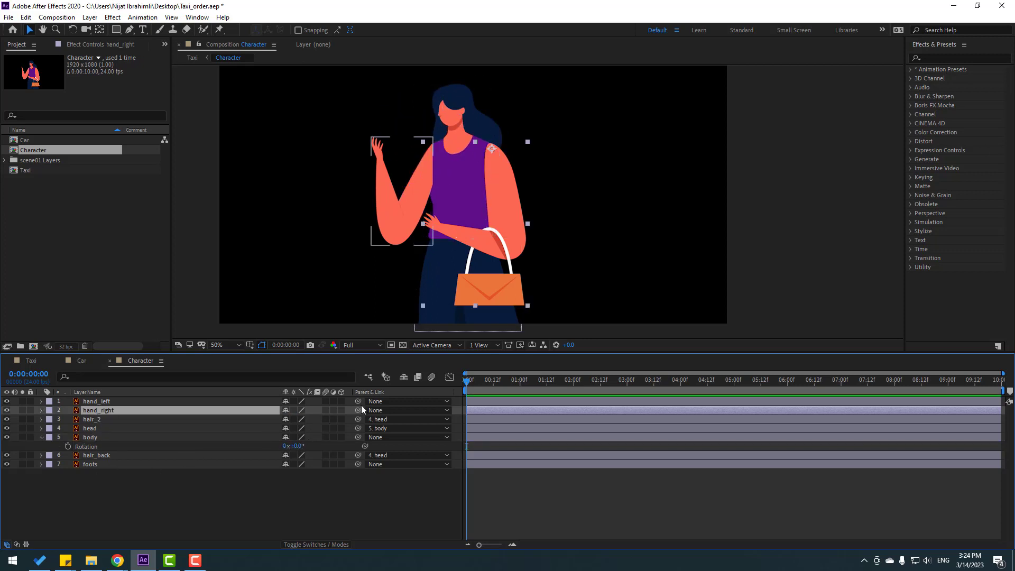
{"action": "left_click_drag", "start_coordinate": [358, 411], "coordinate": [118, 438]}
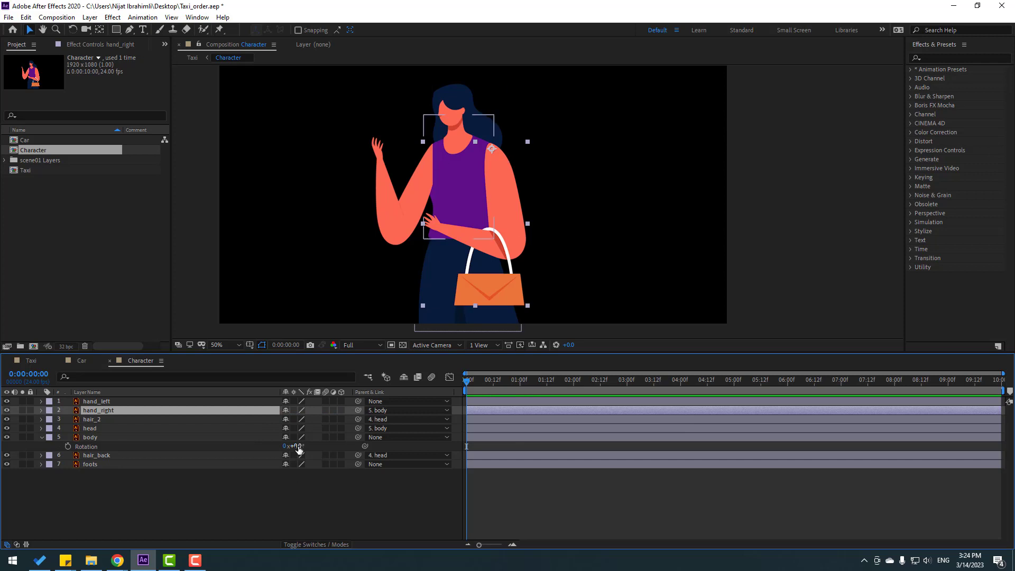
{"action": "left_click_drag", "start_coordinate": [294, 447], "coordinate": [304, 448]}
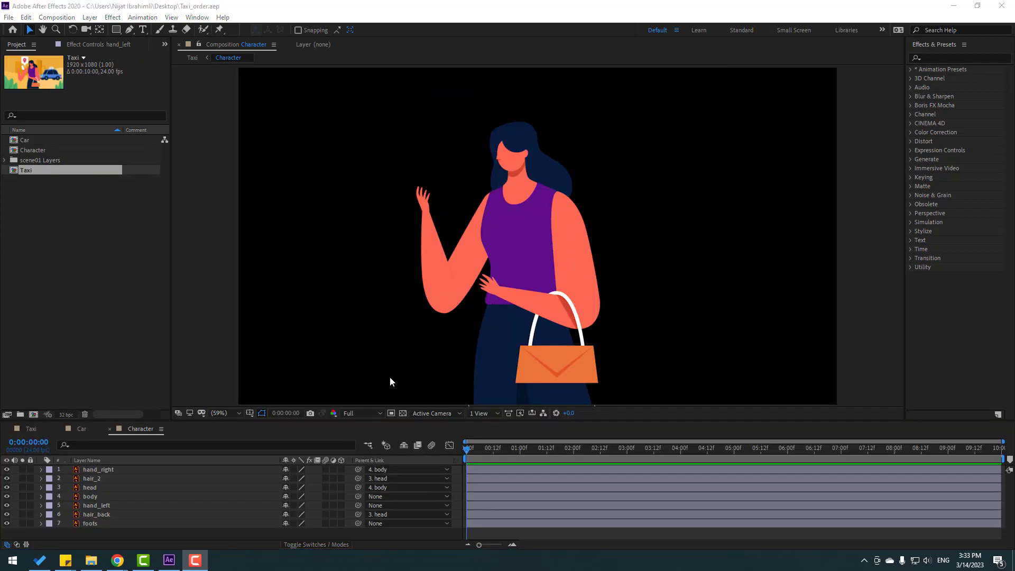
Solo the hand_left layer and place puppet pins at its shoulder, elbow and hand
{"action": "left_click", "coordinate": [431, 261]}
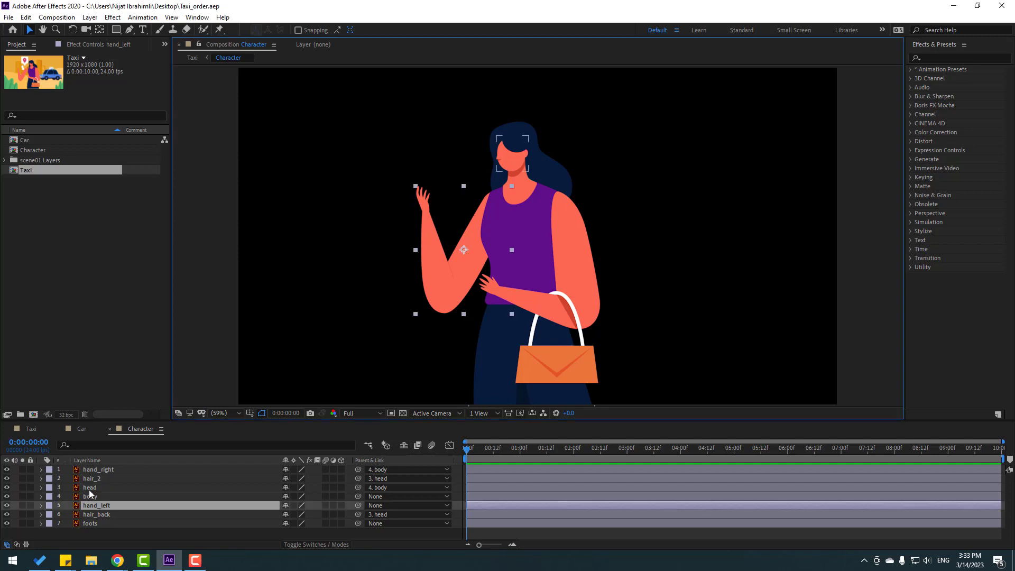
{"action": "left_click", "coordinate": [23, 506]}
{"action": "key", "text": "slash"}
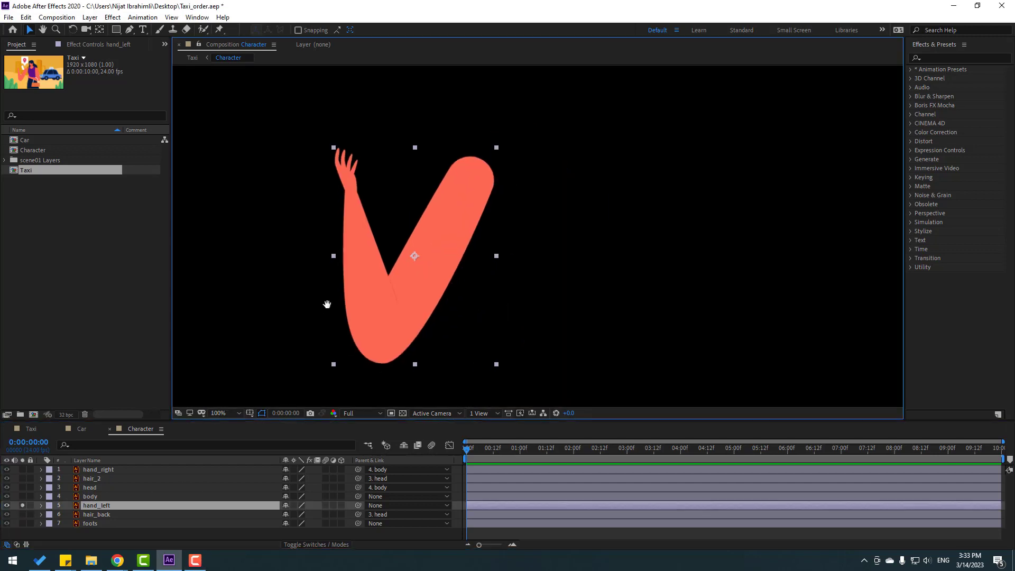
{"action": "left_click_drag", "start_coordinate": [327, 304], "coordinate": [334, 291]}
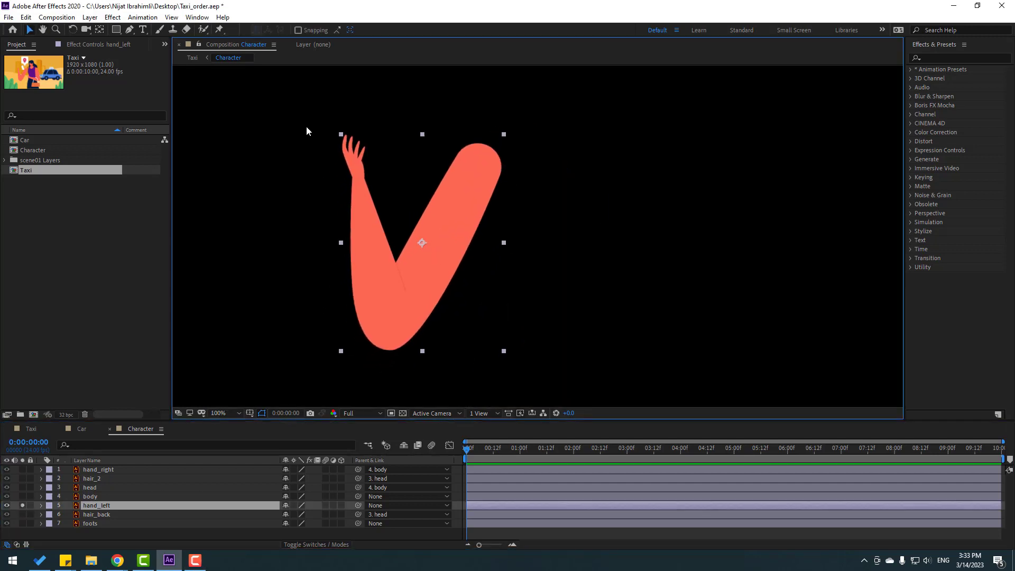
{"action": "left_click", "coordinate": [219, 30]}
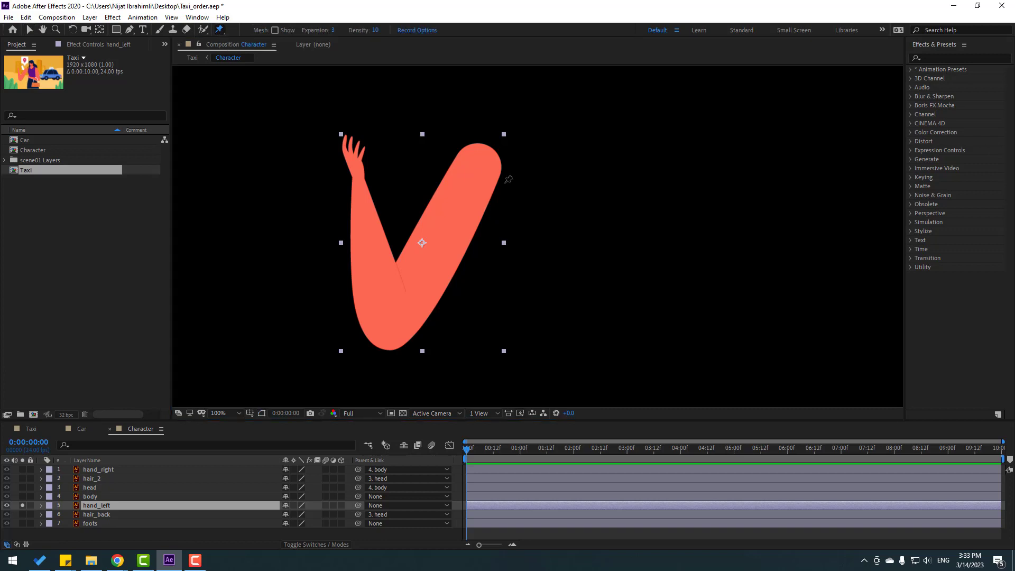
{"action": "left_click", "coordinate": [482, 164]}
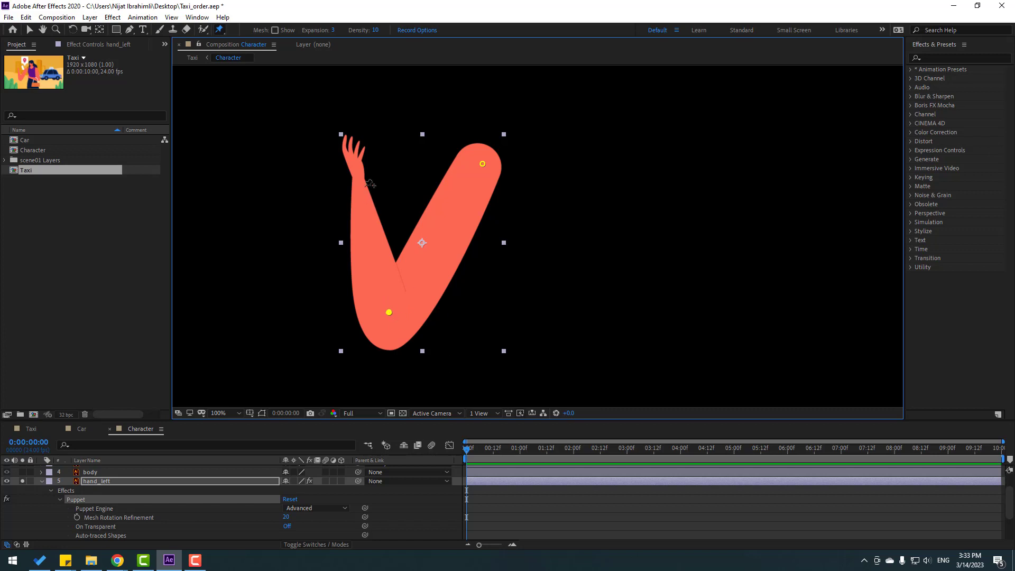
{"action": "left_click", "coordinate": [30, 32]}
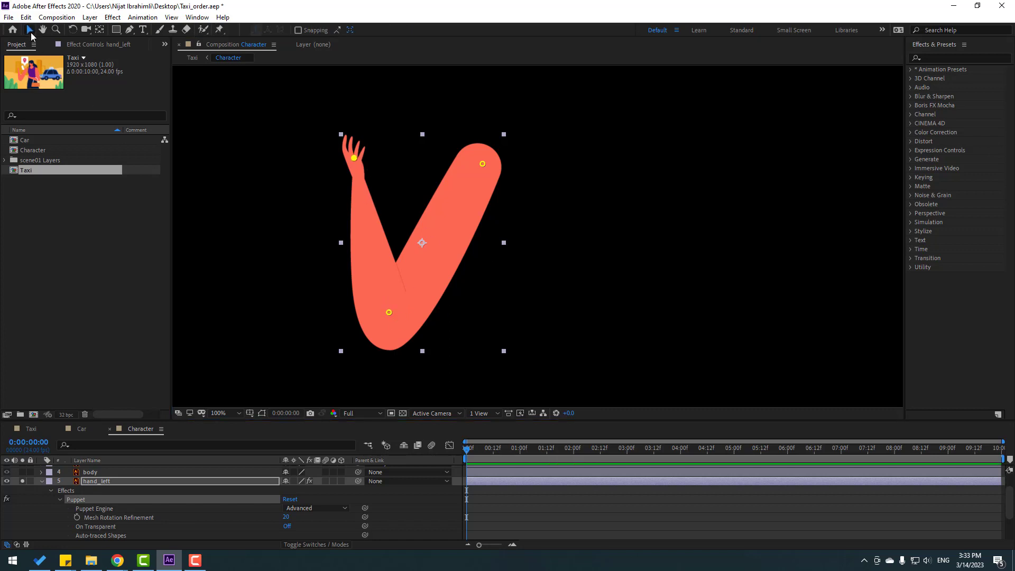
Select hand_left's Puppet effect, enlarge the timeline area, collapse the layer's properties and open the Duik Angela script
{"action": "left_click", "coordinate": [94, 46]}
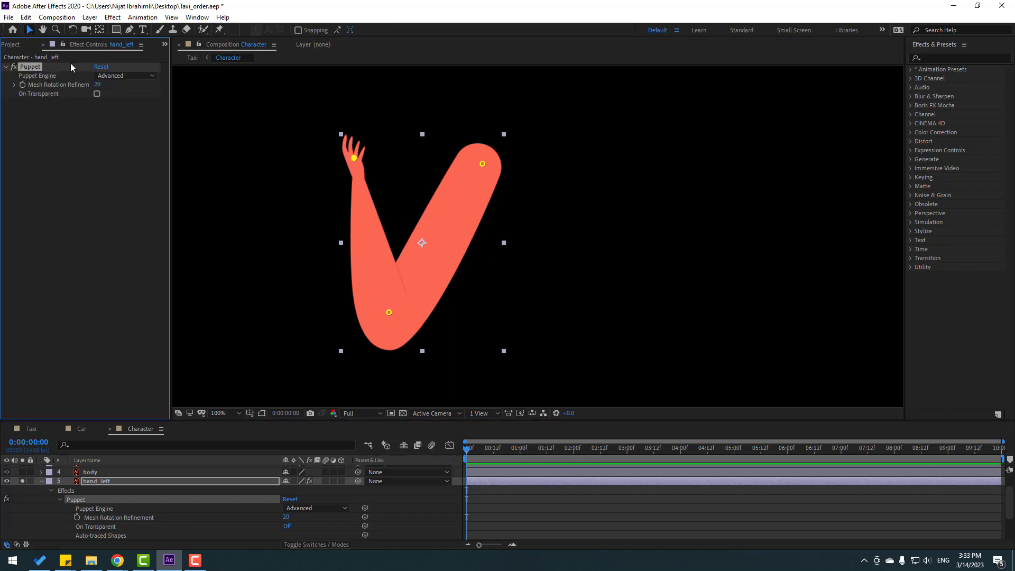
{"action": "left_click", "coordinate": [31, 71]}
{"action": "left_click_drag", "start_coordinate": [259, 421], "coordinate": [262, 336]}
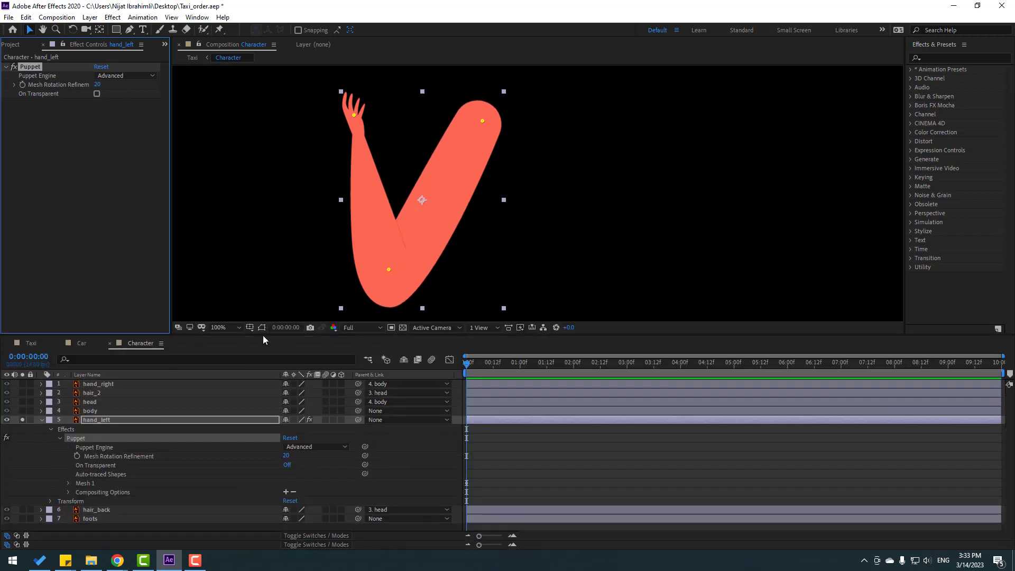
{"action": "left_click", "coordinate": [41, 422]}
{"action": "left_click", "coordinate": [197, 17]}
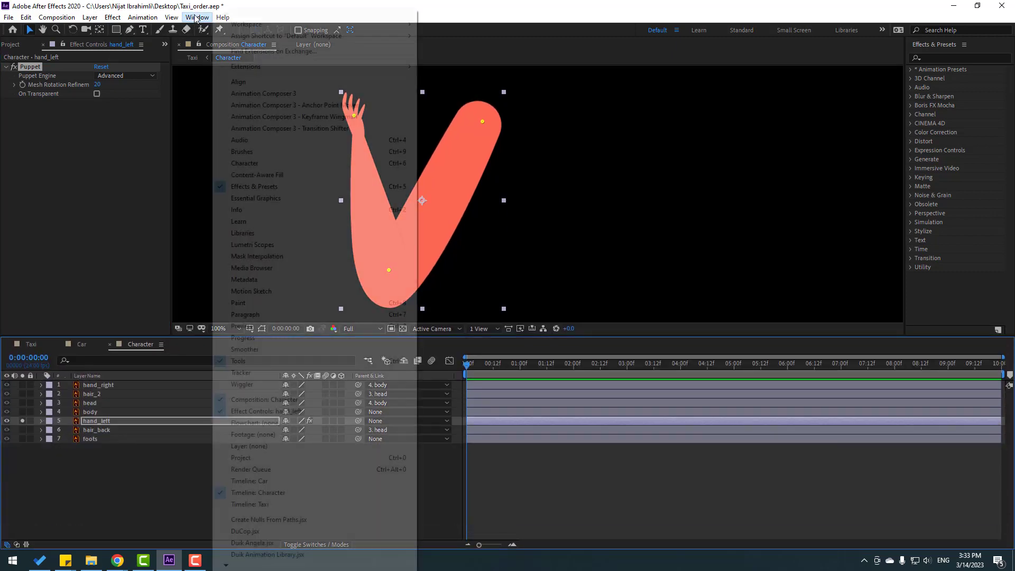
{"action": "left_click", "coordinate": [260, 543]}
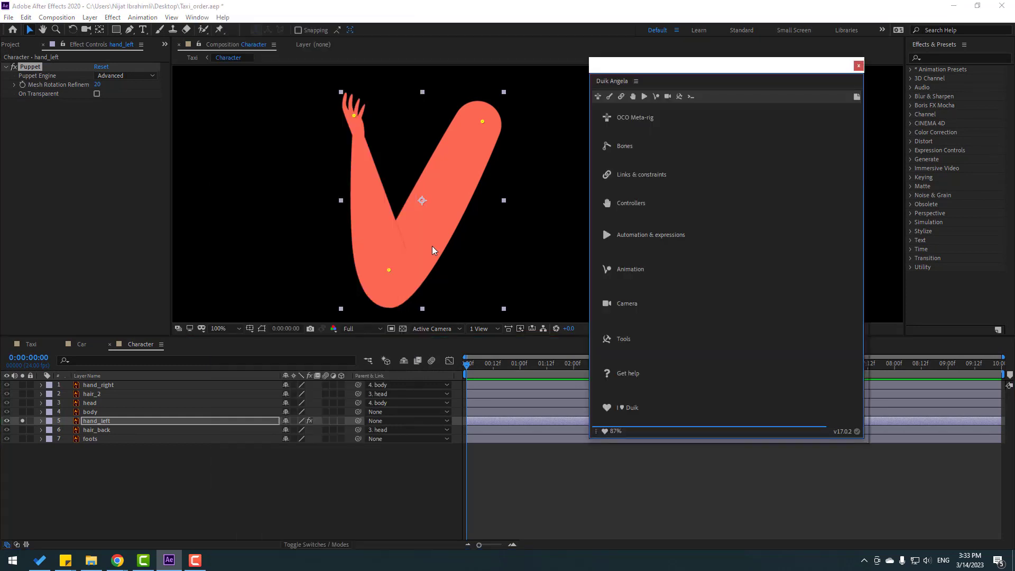
Create Duik pin layers for hand_left's puppet pins with Add Pins, ignoring the suggestion to hide layer controls
{"action": "left_click", "coordinate": [625, 96]}
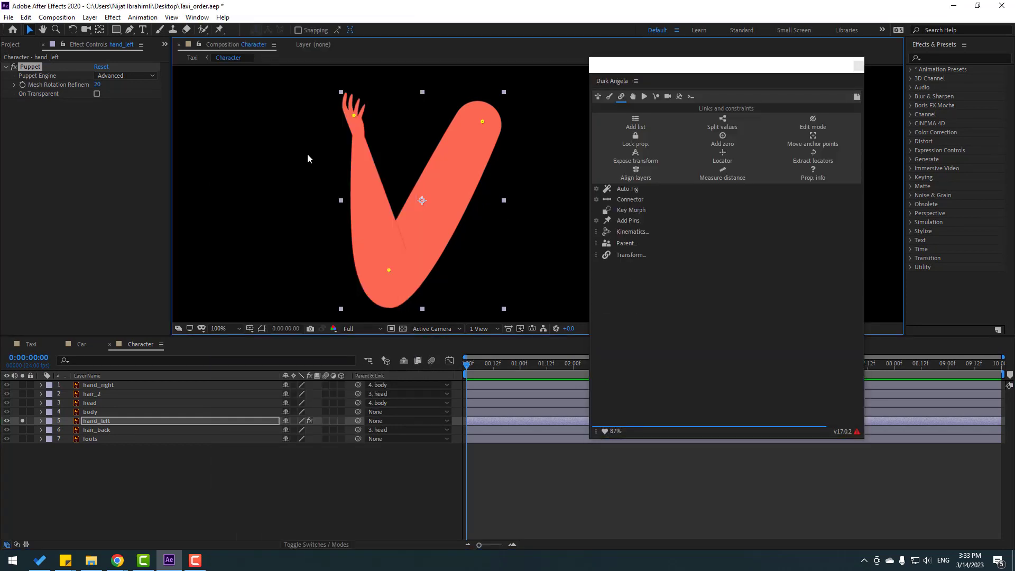
{"action": "left_click", "coordinate": [628, 221]}
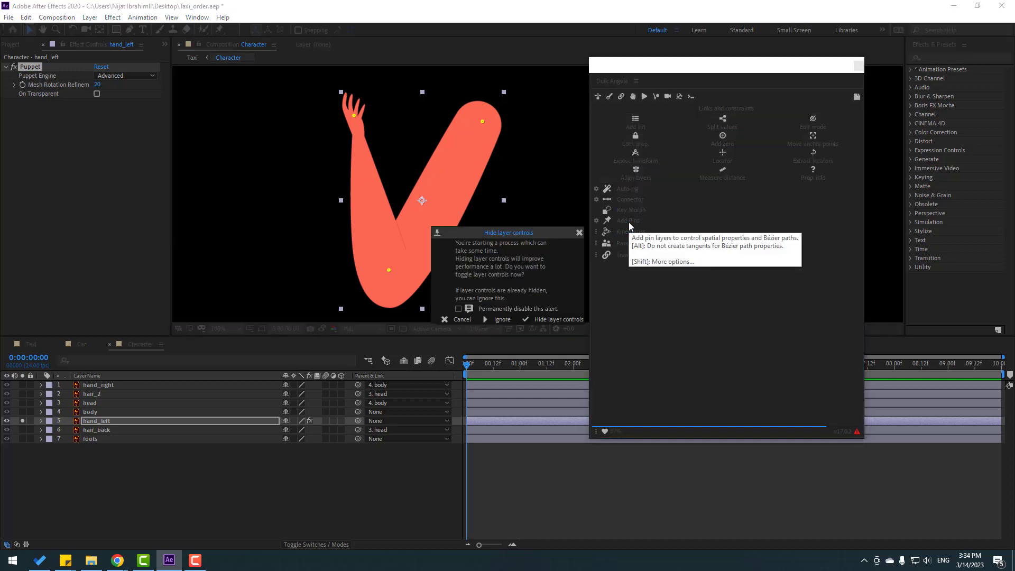
{"action": "left_click", "coordinate": [492, 319]}
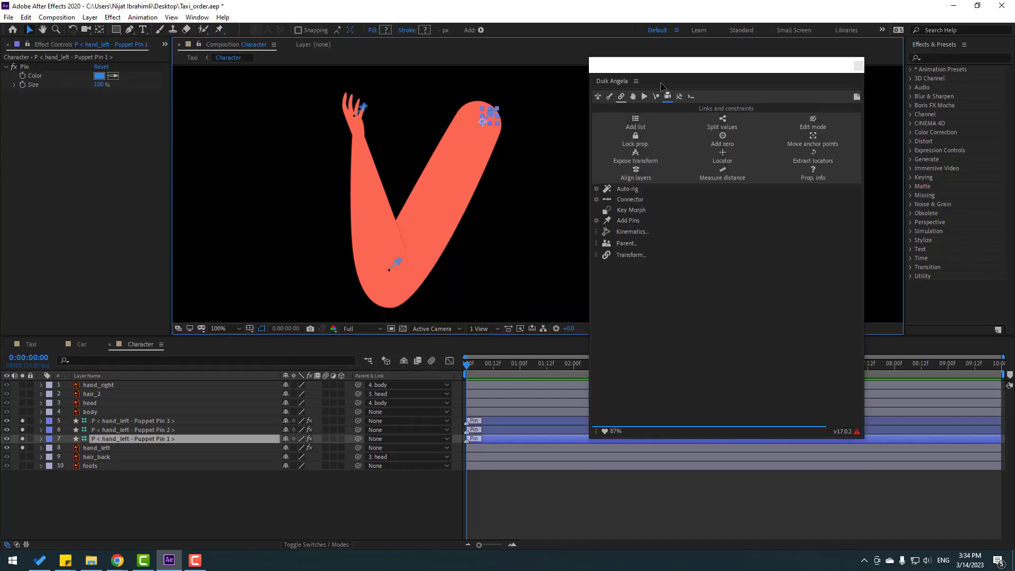
{"action": "left_click_drag", "start_coordinate": [669, 74], "coordinate": [709, 128]}
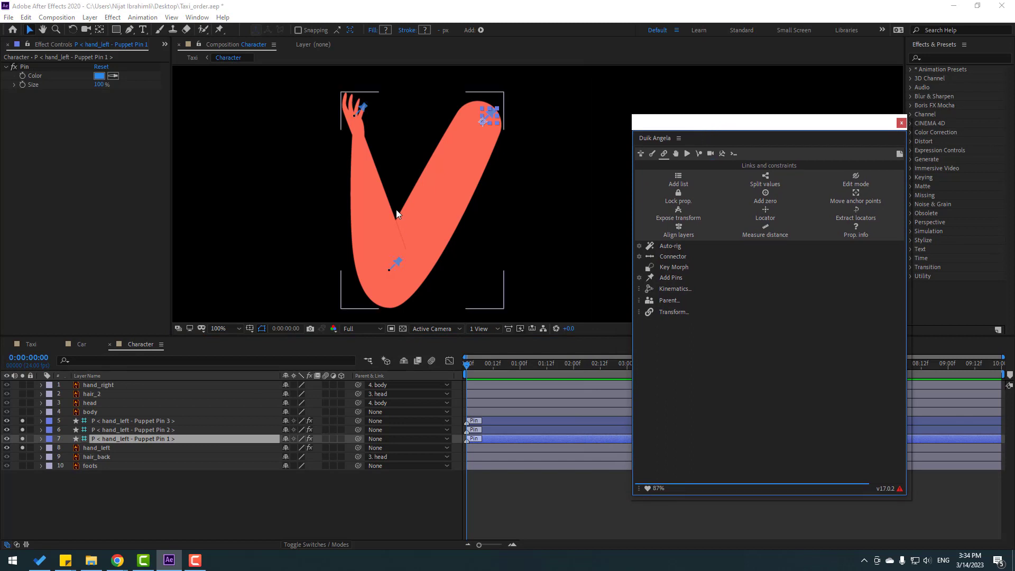
Parent the hand_left Puppet Pin 3 layer to Pin 2, Pin 2 to Pin 1, and Pin 1 to body
{"action": "left_click", "coordinate": [144, 420]}
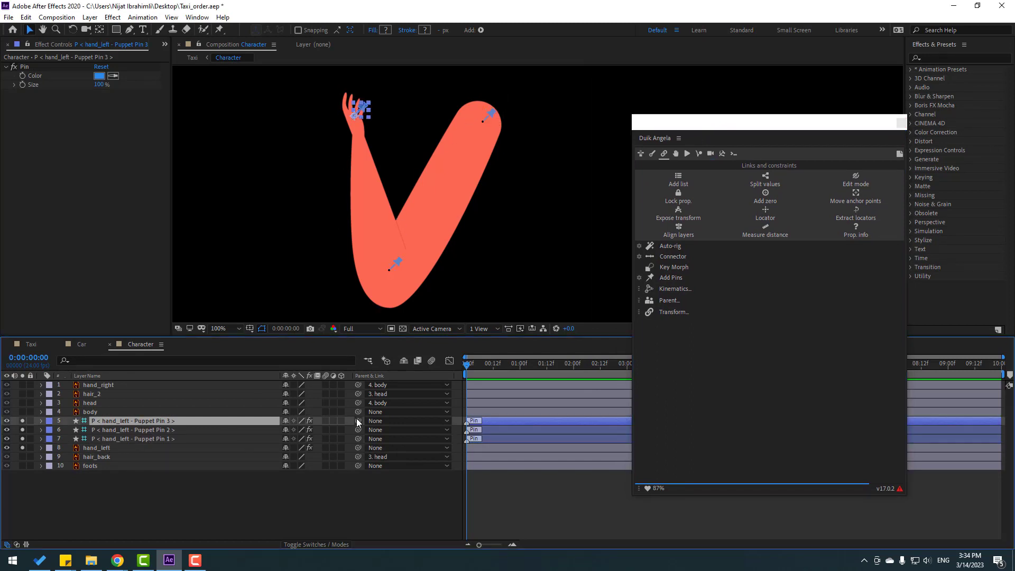
{"action": "left_click_drag", "start_coordinate": [358, 421], "coordinate": [136, 430]}
{"action": "left_click", "coordinate": [151, 430]}
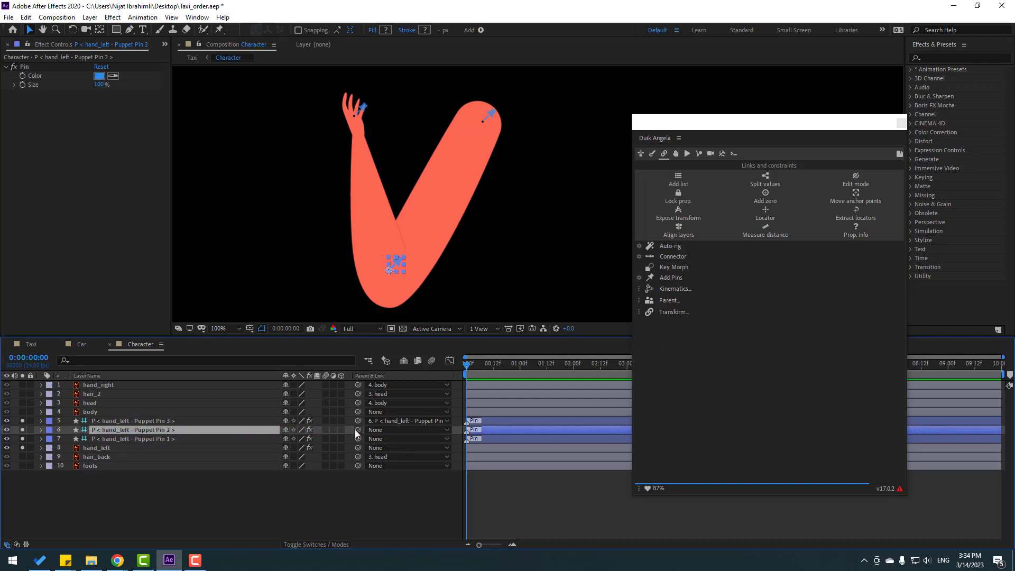
{"action": "left_click_drag", "start_coordinate": [355, 429], "coordinate": [106, 439]}
{"action": "left_click", "coordinate": [131, 439]}
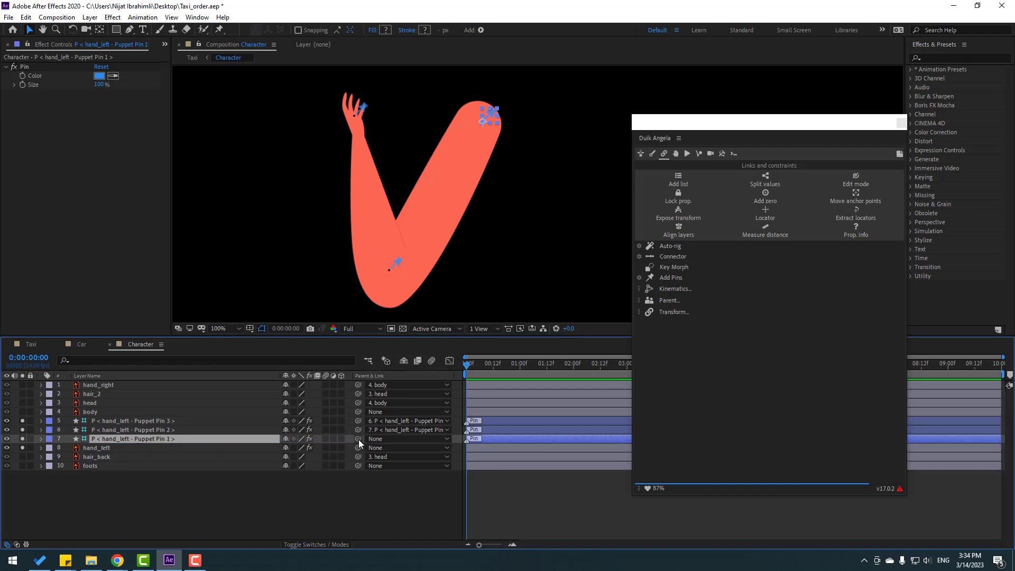
{"action": "left_click_drag", "start_coordinate": [359, 440], "coordinate": [91, 412]}
Apply Duik's standard inverse kinematics to the three hand_left puppet pin layers
{"action": "left_click", "coordinate": [133, 428]}
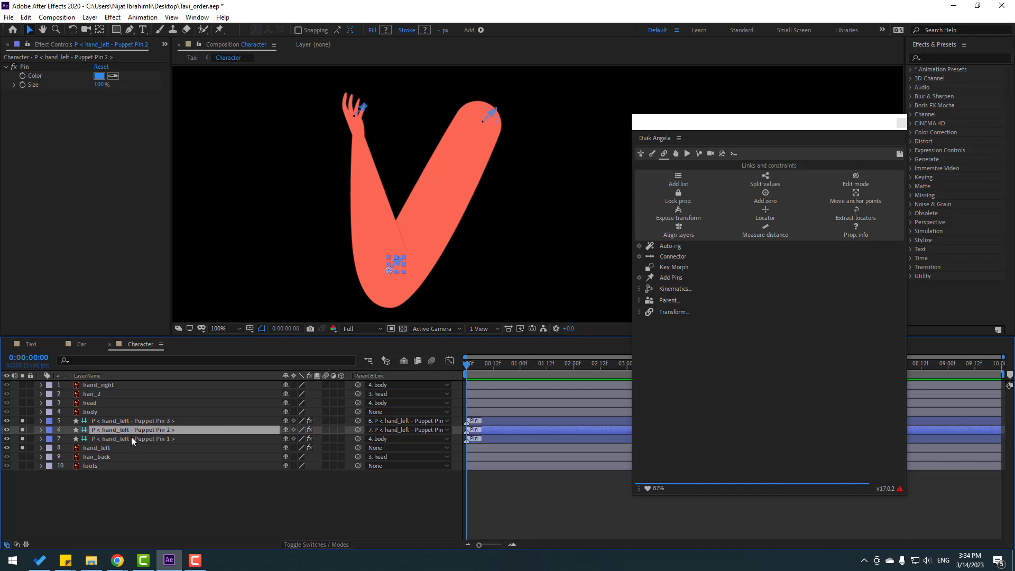
{"action": "left_click", "coordinate": [131, 438], "text": "ctrl"}
{"action": "left_click", "coordinate": [135, 422], "text": "ctrl"}
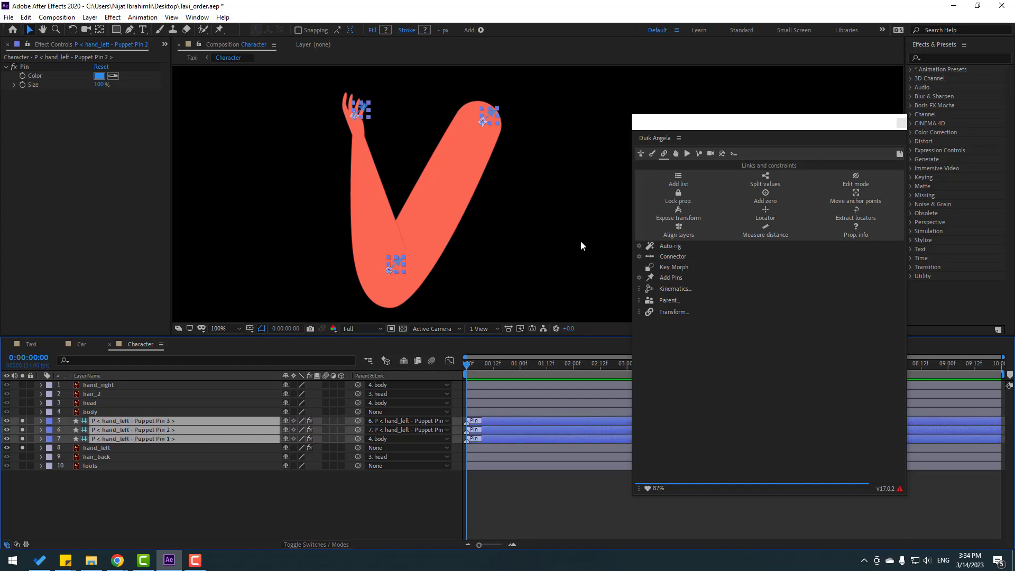
{"action": "left_click", "coordinate": [670, 290]}
{"action": "left_click", "coordinate": [689, 301]}
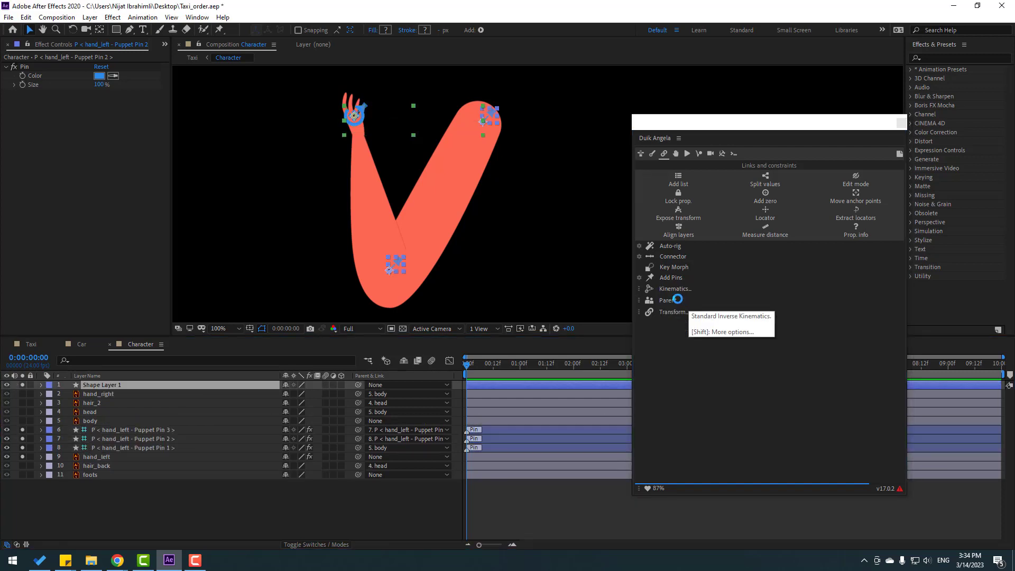
Test the arm's inverse kinematics by moving the hand controller outward, and undo the move
{"action": "left_click", "coordinate": [119, 386]}
{"action": "left_click_drag", "start_coordinate": [363, 119], "coordinate": [308, 147]}
{"action": "key", "text": "ctrl+z"}
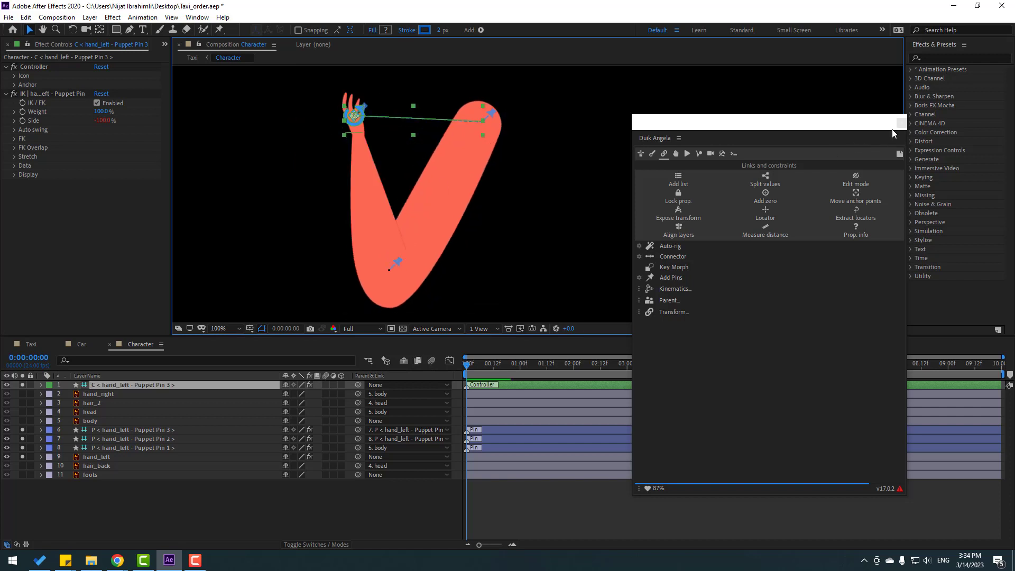
Close Duik Angela and unsolo the controller, pin and hand_left layers to show the whole character
{"action": "left_click", "coordinate": [902, 122]}
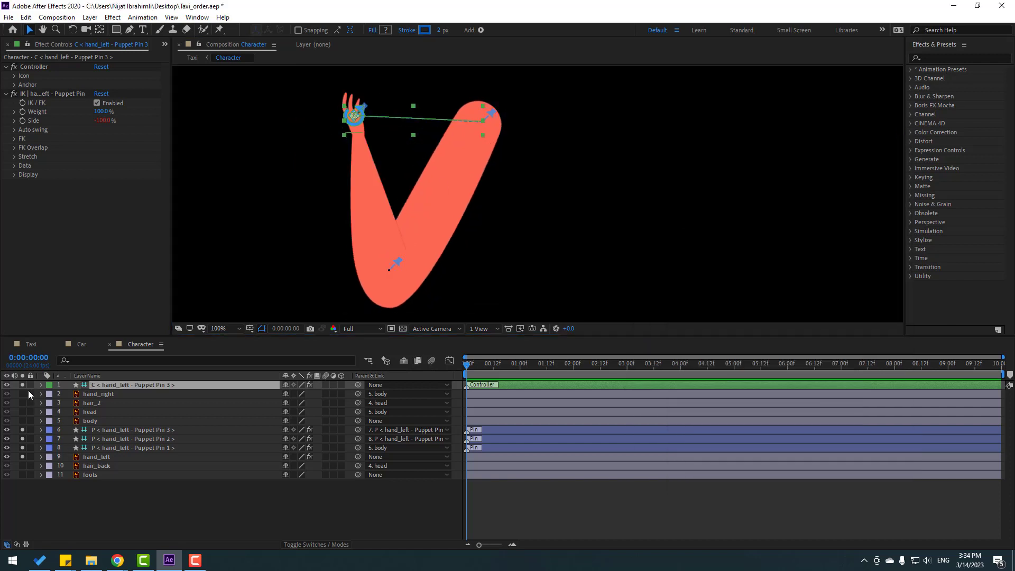
{"action": "left_click_drag", "start_coordinate": [22, 386], "coordinate": [26, 466]}
{"action": "scroll", "coordinate": [482, 217], "scroll_direction": "down", "scroll_amount": 1}
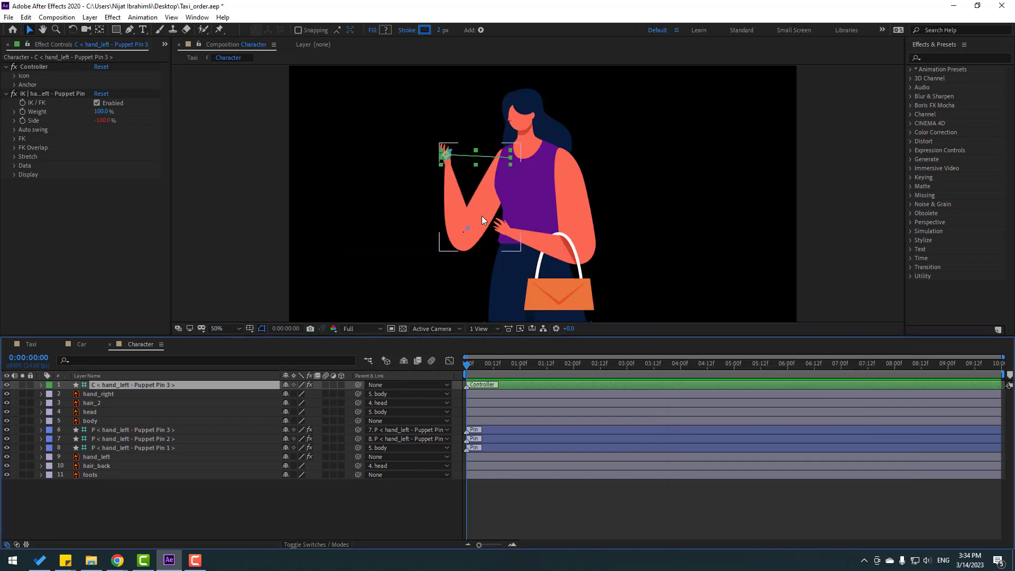
Test the left hand's controller on the full character with a slight outward move, and undo it
{"action": "scroll", "coordinate": [482, 217], "scroll_direction": "up", "scroll_amount": 1}
{"action": "left_click_drag", "start_coordinate": [372, 231], "coordinate": [356, 269]}
{"action": "mouse_move", "coordinate": [343, 162]}
{"action": "left_mouse_down"}
{"action": "mouse_move", "coordinate": [327, 177]}
{"action": "mouse_move", "coordinate": [344, 167]}
{"action": "mouse_move", "coordinate": [314, 167]}
{"action": "mouse_move", "coordinate": [336, 170]}
{"action": "mouse_move", "coordinate": [330, 159]}
{"action": "left_mouse_up"}
{"action": "key", "text": "ctrl+z"}
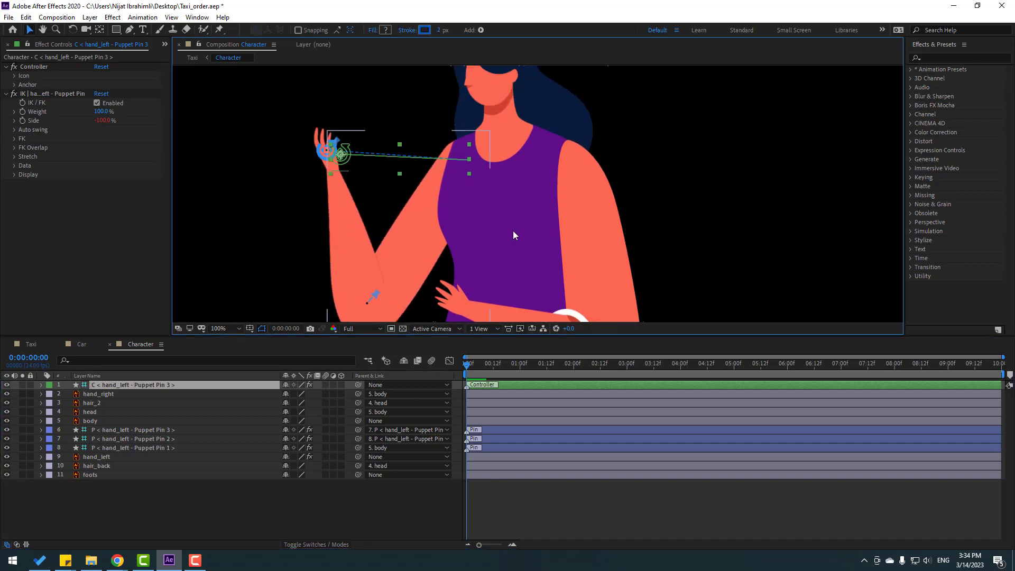
Test how the rigged arm follows the torso by temporarily rotating the body layer
{"action": "key", "text": "comma"}
{"action": "left_click", "coordinate": [93, 422]}
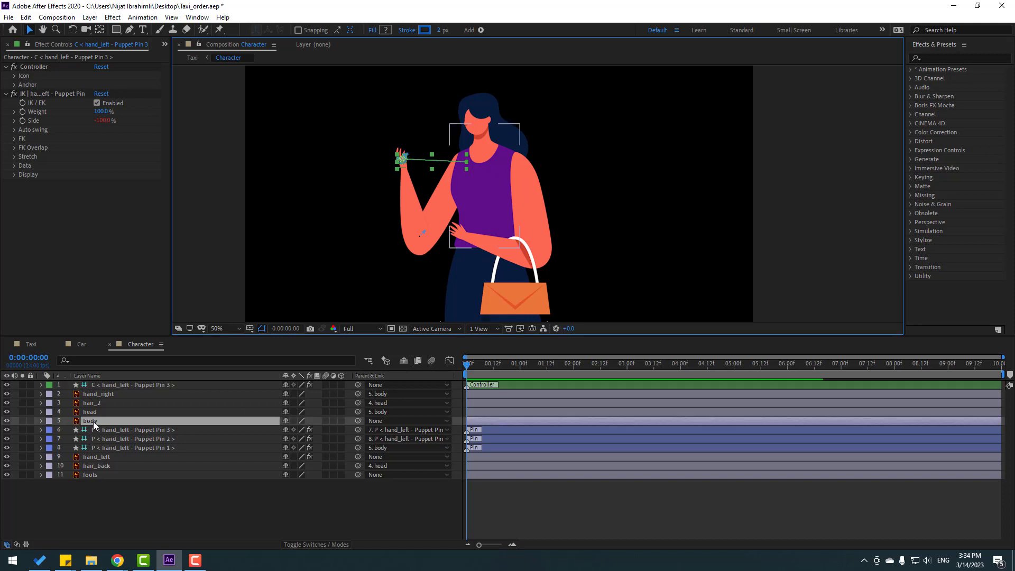
{"action": "key", "text": "r"}
{"action": "mouse_move", "coordinate": [296, 430]}
{"action": "left_mouse_down"}
{"action": "mouse_move", "coordinate": [280, 437]}
{"action": "mouse_move", "coordinate": [292, 432]}
{"action": "left_mouse_up"}
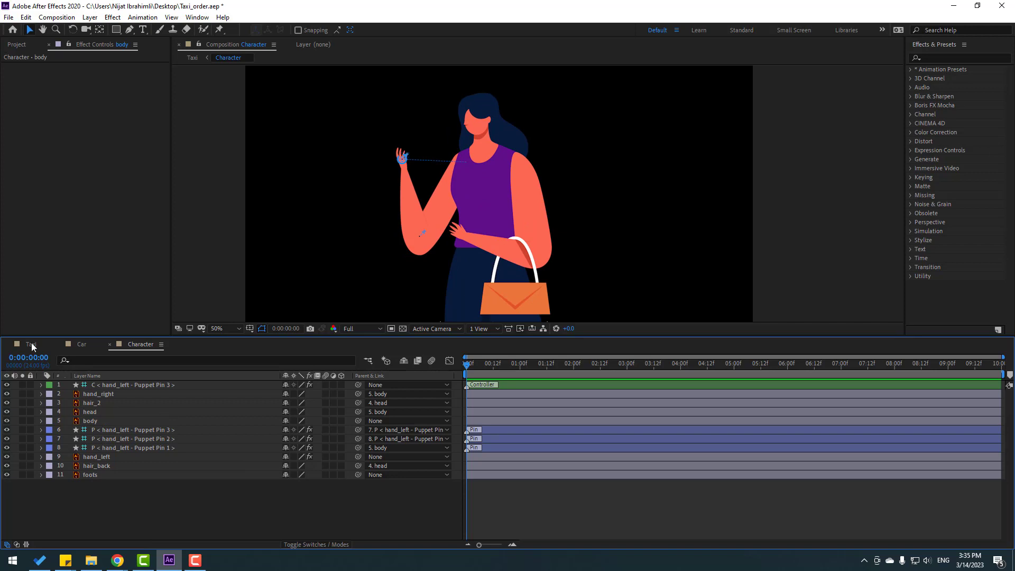
Open the Taxi composition to view the character within the full scene
{"action": "left_click", "coordinate": [29, 345]}
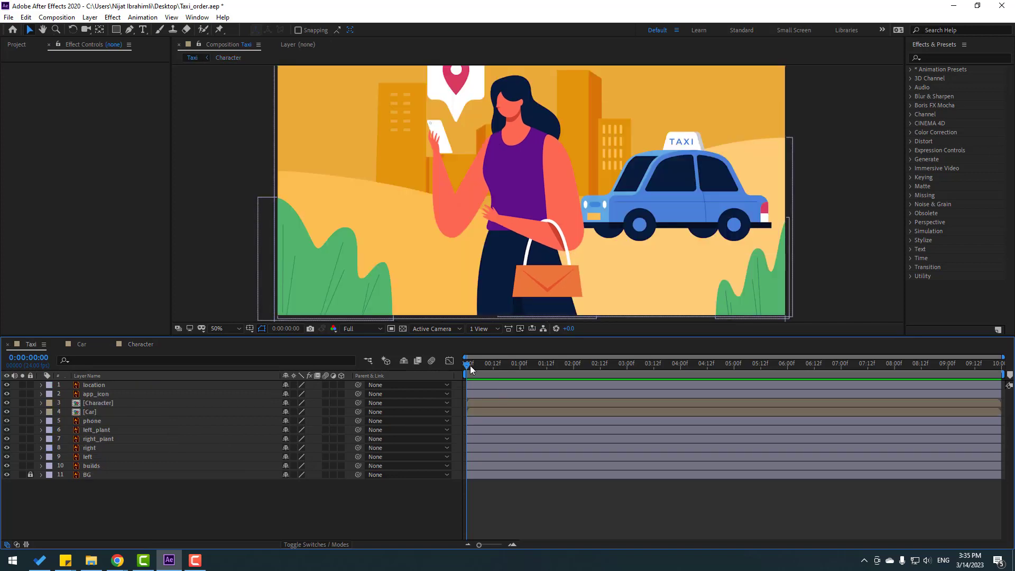
{"action": "left_click_drag", "start_coordinate": [513, 231], "coordinate": [525, 231]}
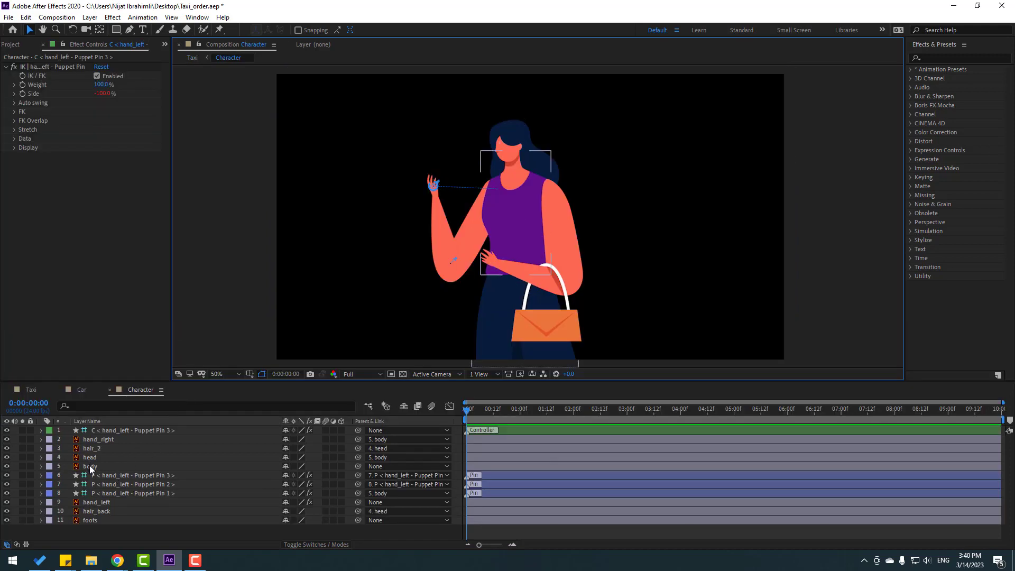
In the Character composition, keyframe the body layer's rotation at 2° on frame 0 and -2° on frame 13
{"action": "left_click", "coordinate": [89, 467]}
{"action": "key", "text": "r"}
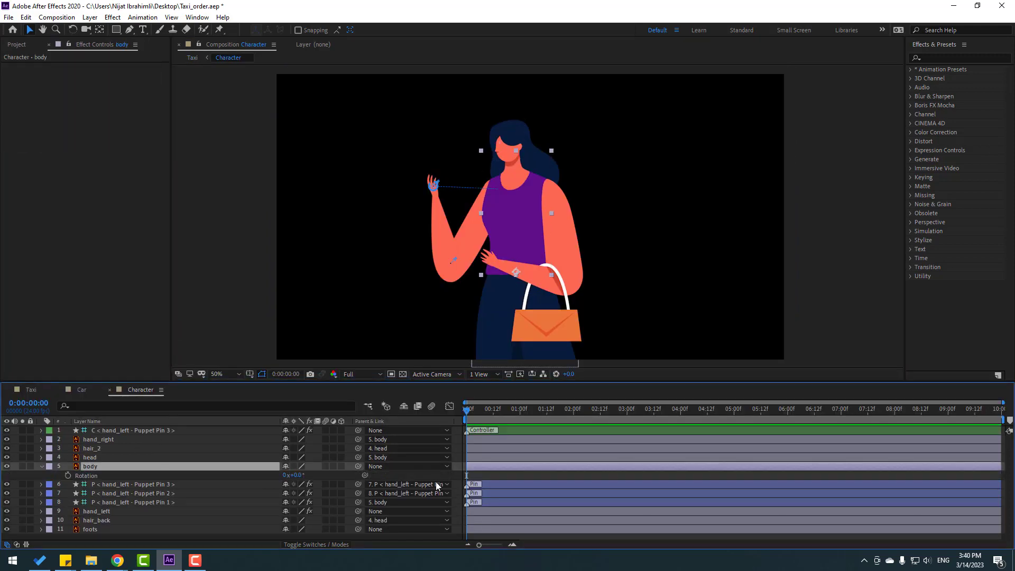
{"action": "left_click", "coordinate": [69, 475]}
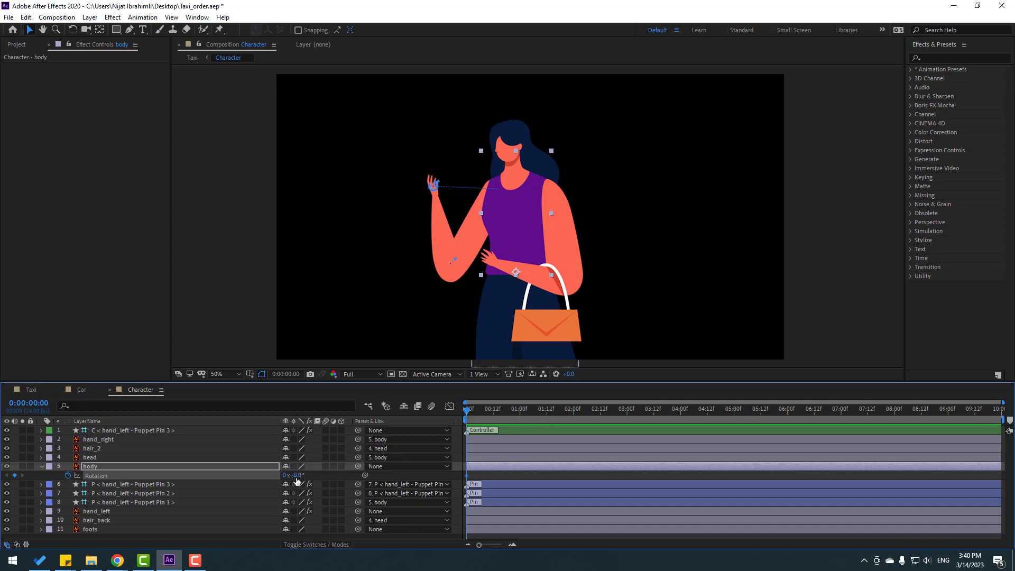
{"action": "left_click", "coordinate": [298, 476]}
{"action": "type", "text": "2"}
{"action": "key", "text": "Return"}
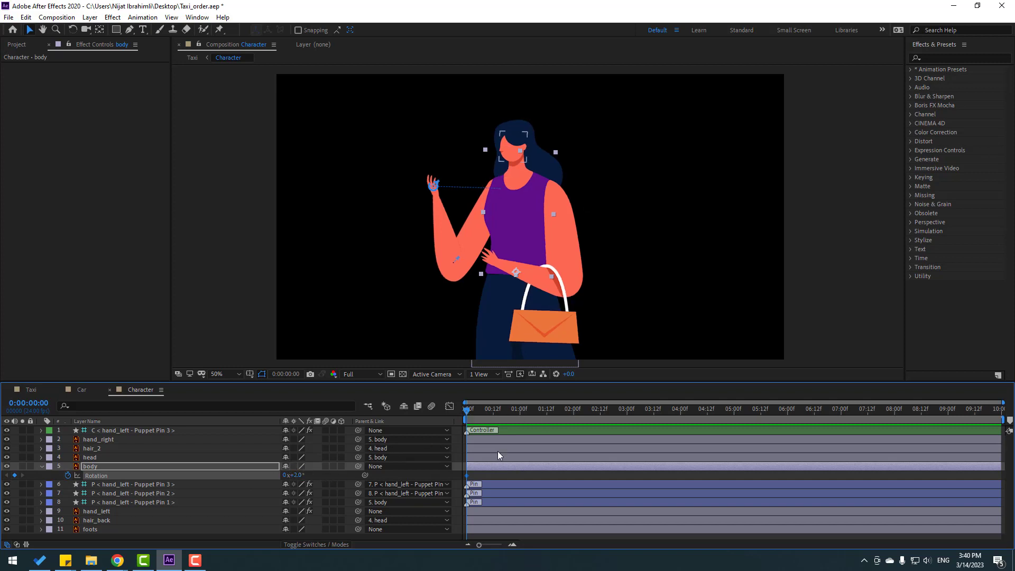
{"action": "left_click_drag", "start_coordinate": [467, 411], "coordinate": [498, 416]}
{"action": "key", "text": "Return"}
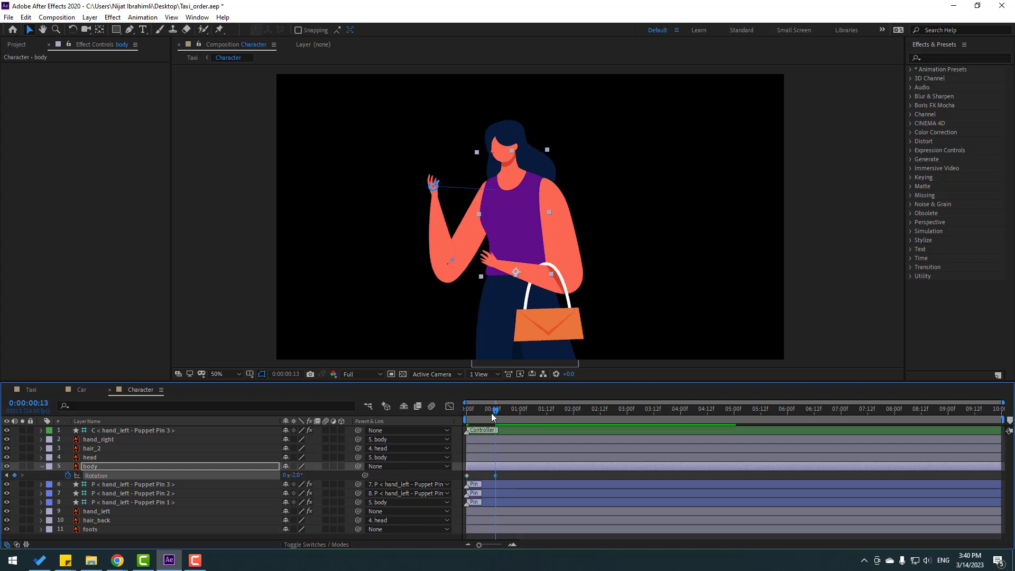
Shift both of the body layer's rotation keyframes about five frames forward in time and preview the motion
{"action": "mouse_move", "coordinate": [491, 414]}
{"action": "left_mouse_down"}
{"action": "mouse_move", "coordinate": [462, 414]}
{"action": "mouse_move", "coordinate": [470, 416]}
{"action": "left_mouse_up"}
{"action": "left_click_drag", "start_coordinate": [503, 472], "coordinate": [478, 477]}
{"action": "left_click_drag", "start_coordinate": [470, 412], "coordinate": [447, 420]}
{"action": "key", "text": "space"}
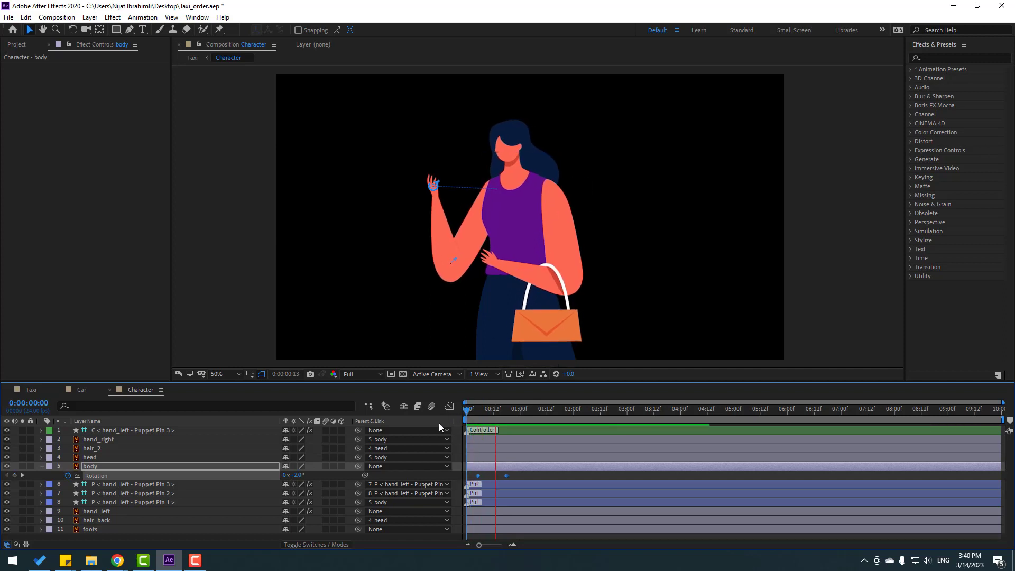
{"action": "key", "text": "space"}
Keyframe the left-hand controller's position at 573, 505 on frame 2 and at 557, 387 on frame 18
{"action": "left_click", "coordinate": [474, 409]}
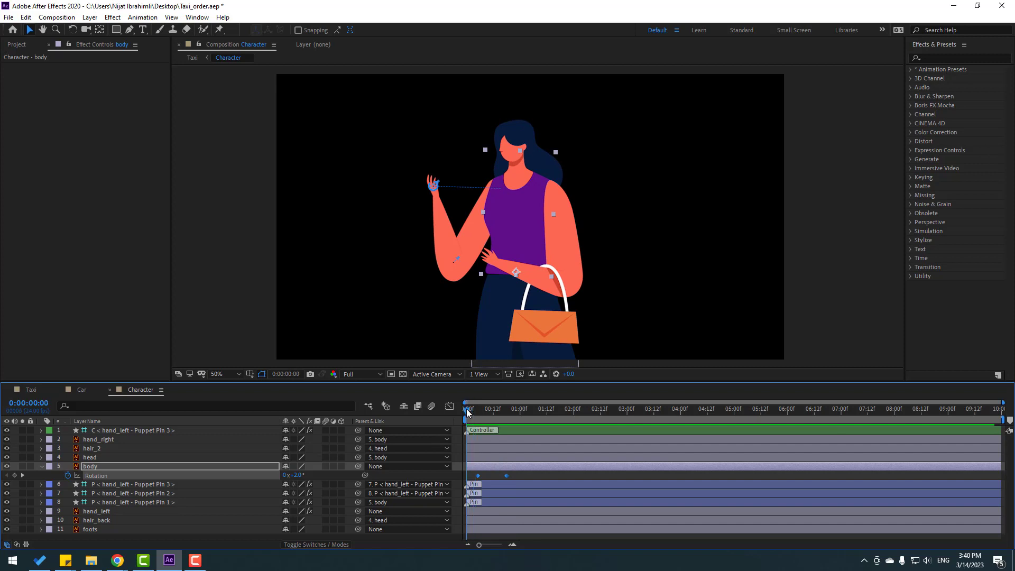
{"action": "left_click", "coordinate": [119, 430]}
{"action": "key", "text": "p"}
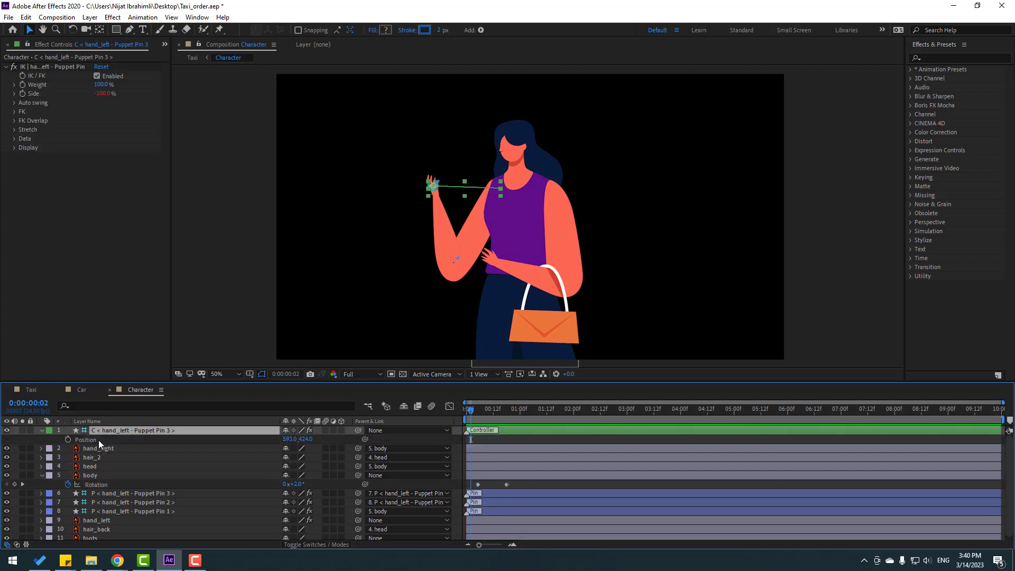
{"action": "left_click", "coordinate": [68, 439]}
{"action": "scroll", "coordinate": [428, 197], "scroll_direction": "up", "scroll_amount": 2}
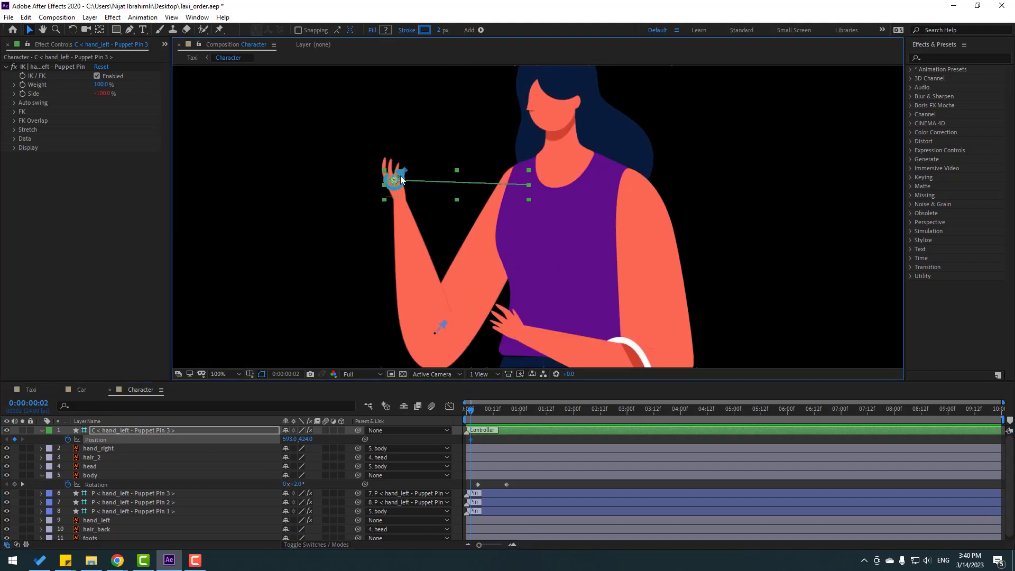
{"action": "left_click_drag", "start_coordinate": [401, 177], "coordinate": [394, 227]}
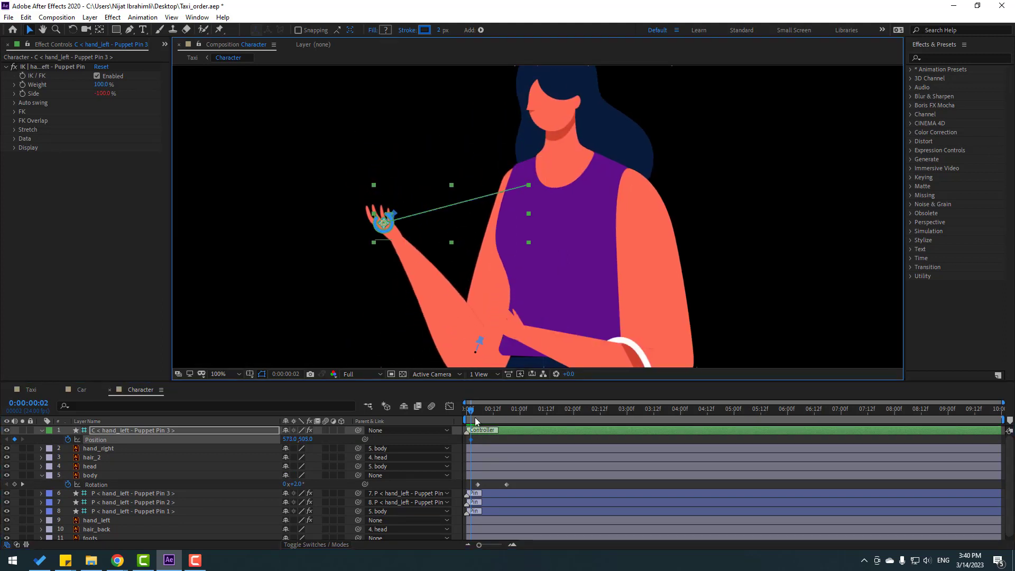
{"action": "left_click_drag", "start_coordinate": [475, 418], "coordinate": [505, 418]}
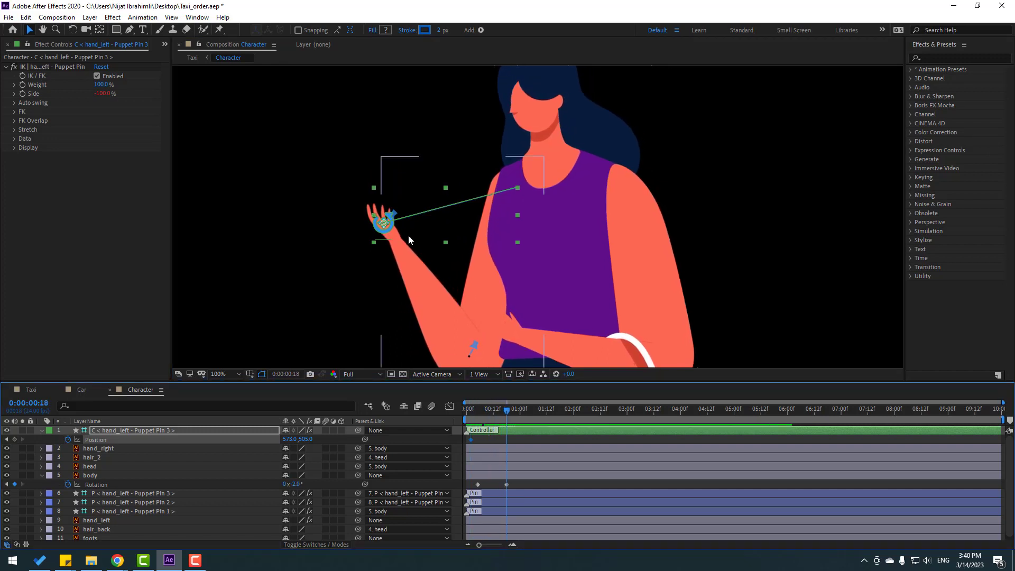
{"action": "left_click_drag", "start_coordinate": [388, 227], "coordinate": [379, 166]}
Apply Easy Ease to the hand controller's position and the body's rotation keyframes and preview the motion
{"action": "left_click_drag", "start_coordinate": [519, 440], "coordinate": [455, 488]}
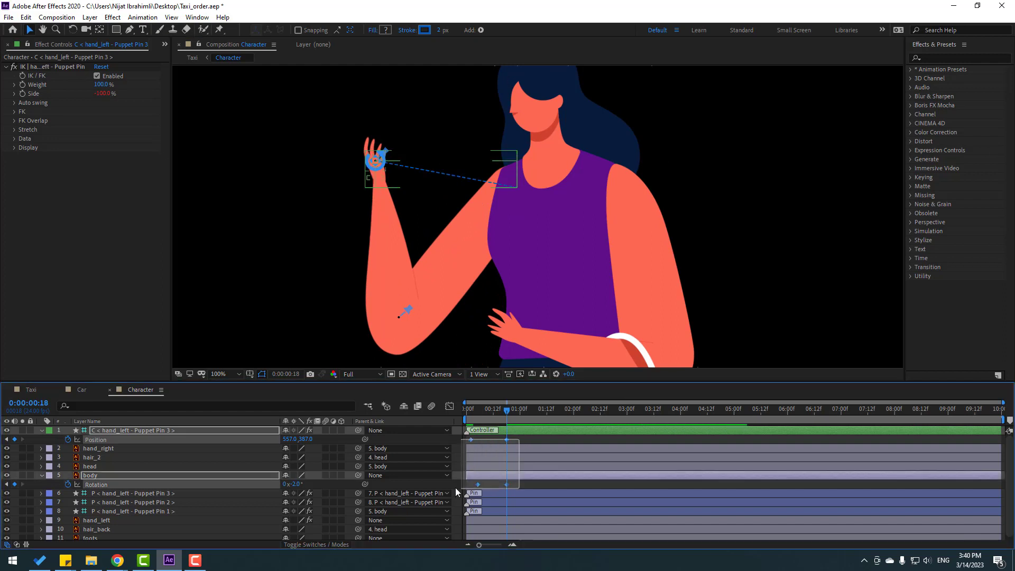
{"action": "right_click", "coordinate": [507, 438]}
{"action": "mouse_move", "coordinate": [556, 431]}
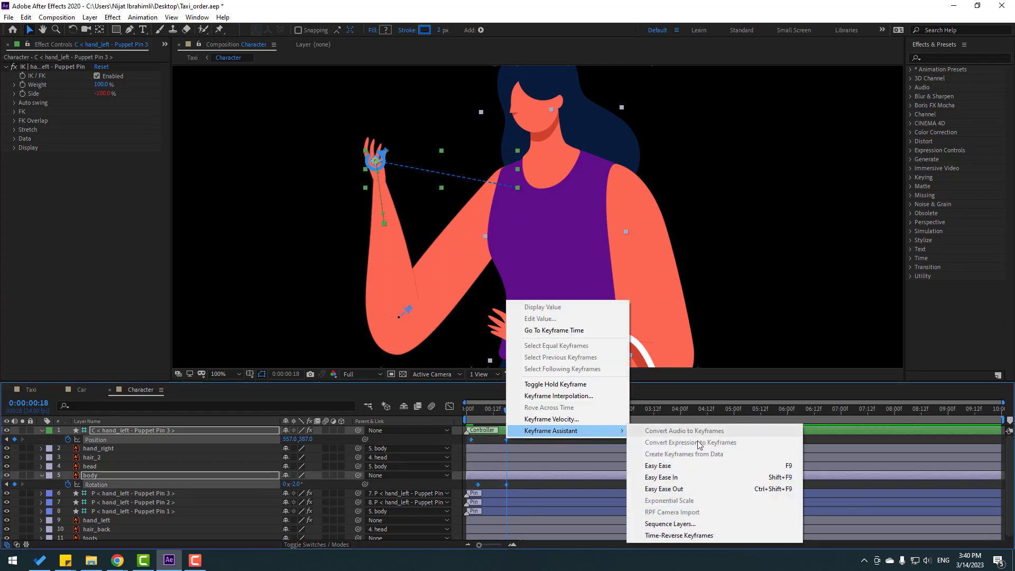
{"action": "left_click", "coordinate": [682, 465]}
{"action": "left_click", "coordinate": [538, 440]}
{"action": "scroll", "coordinate": [564, 289], "scroll_direction": "down", "scroll_amount": 1}
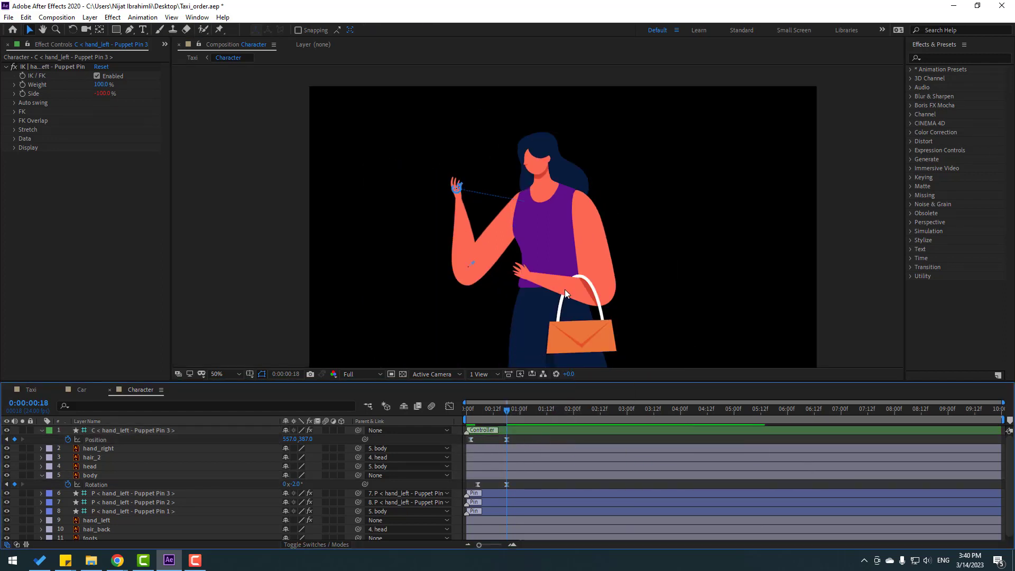
{"action": "key", "text": "space"}
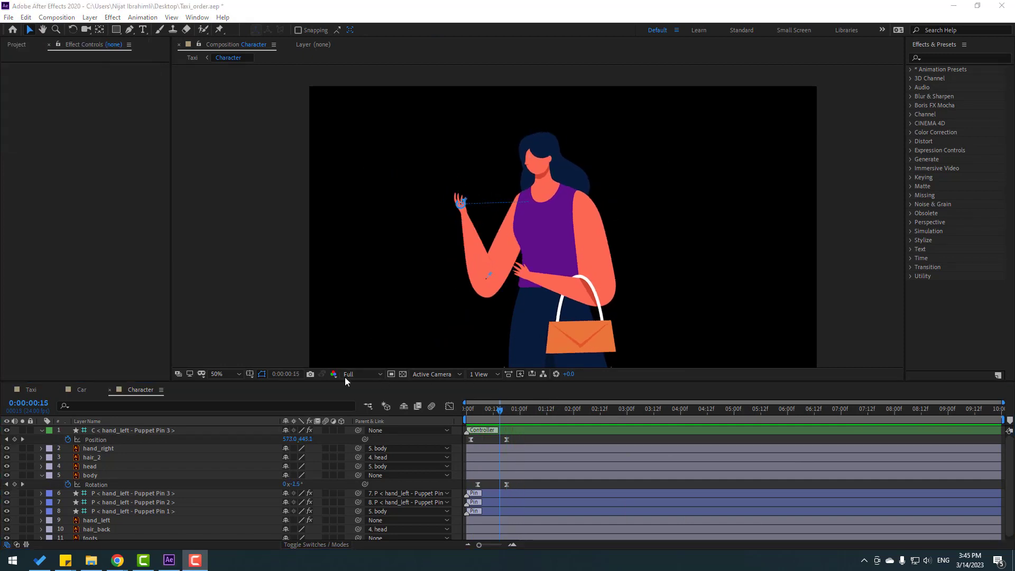
Cut the location, app_icon and phone layers from the Taxi composition and paste them into the Character composition
{"action": "left_click", "coordinate": [32, 392]}
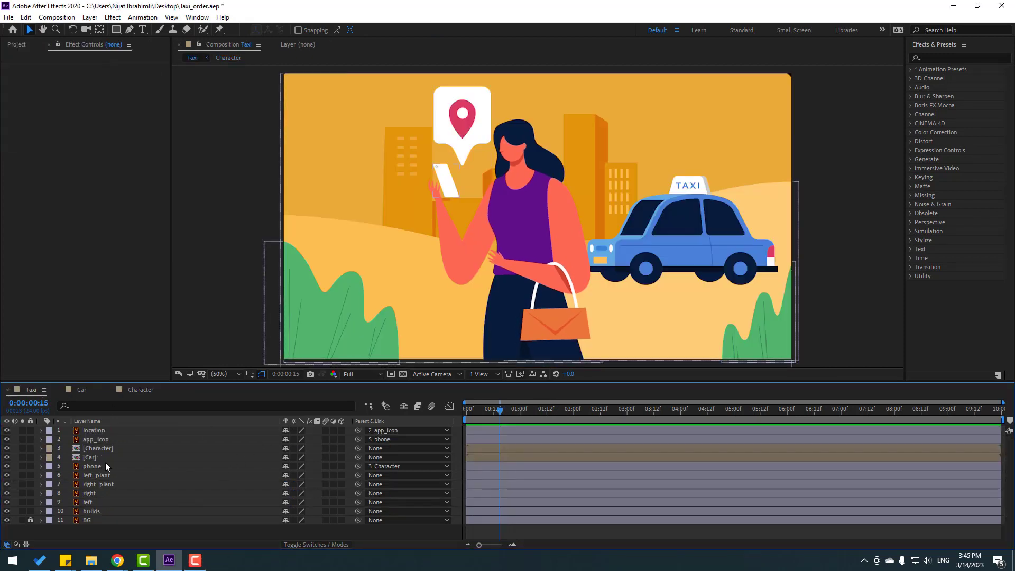
{"action": "left_click", "coordinate": [98, 431]}
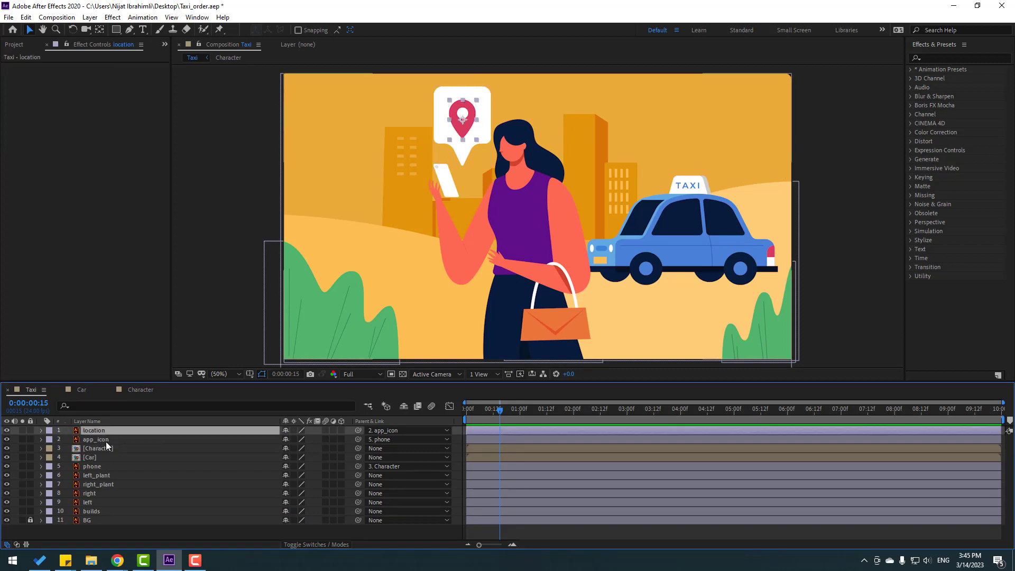
{"action": "left_click", "coordinate": [97, 440], "text": "ctrl"}
{"action": "left_click", "coordinate": [128, 467], "text": "ctrl"}
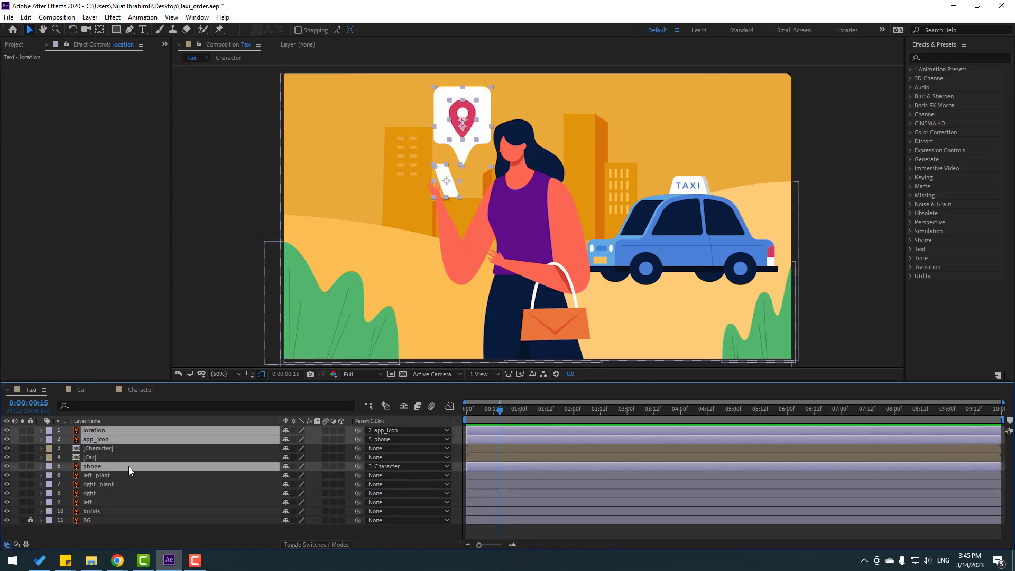
{"action": "key", "text": "ctrl+x"}
{"action": "left_click", "coordinate": [134, 391]}
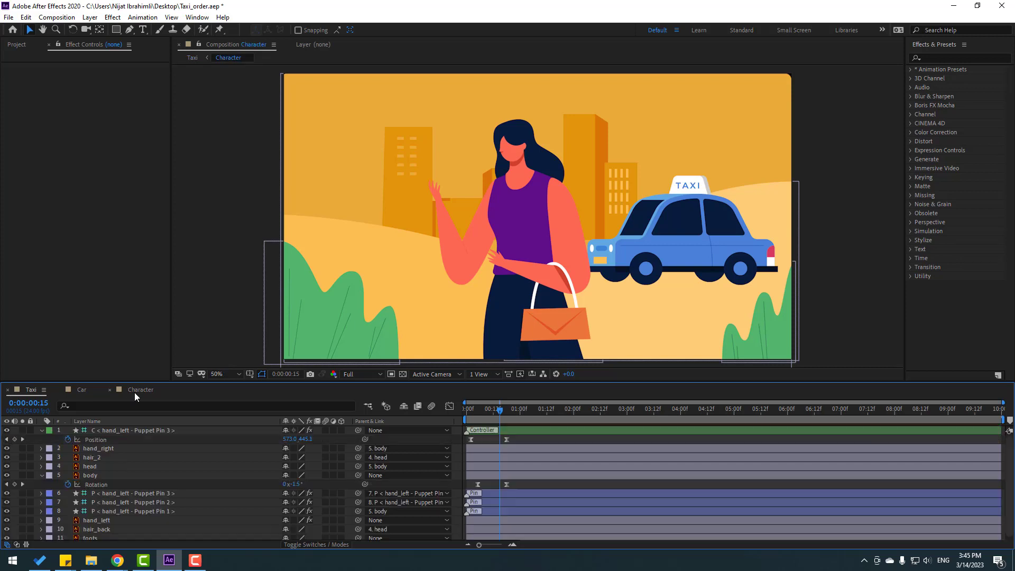
{"action": "key", "text": "ctrl+v"}
Parent the phone layer to the left-hand controller, place it directly below hand_left in the layer order, and preview the motion
{"action": "scroll", "coordinate": [412, 242], "scroll_direction": "up", "scroll_amount": 4}
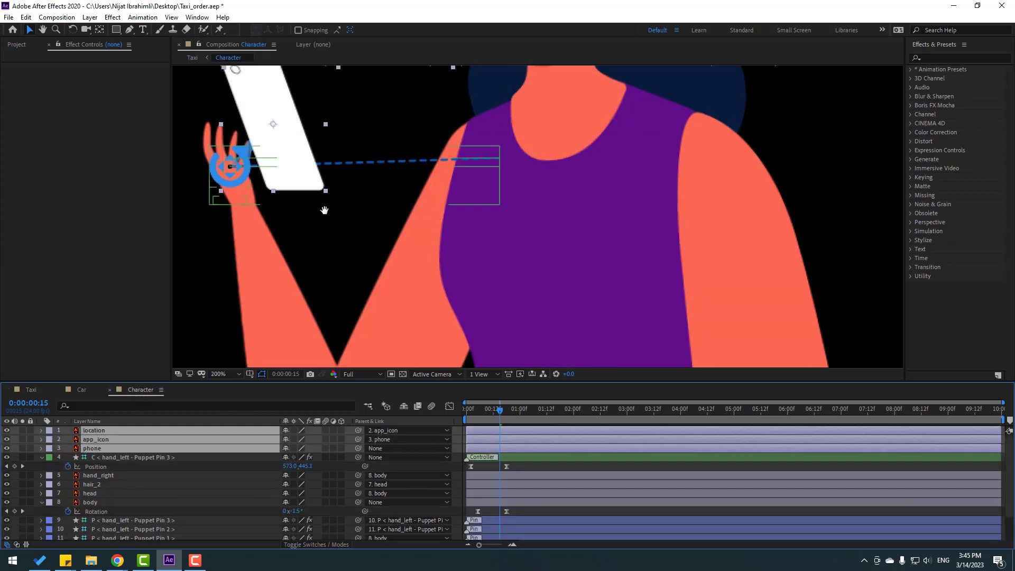
{"action": "left_click_drag", "start_coordinate": [458, 206], "coordinate": [424, 222]}
{"action": "left_click", "coordinate": [246, 341]}
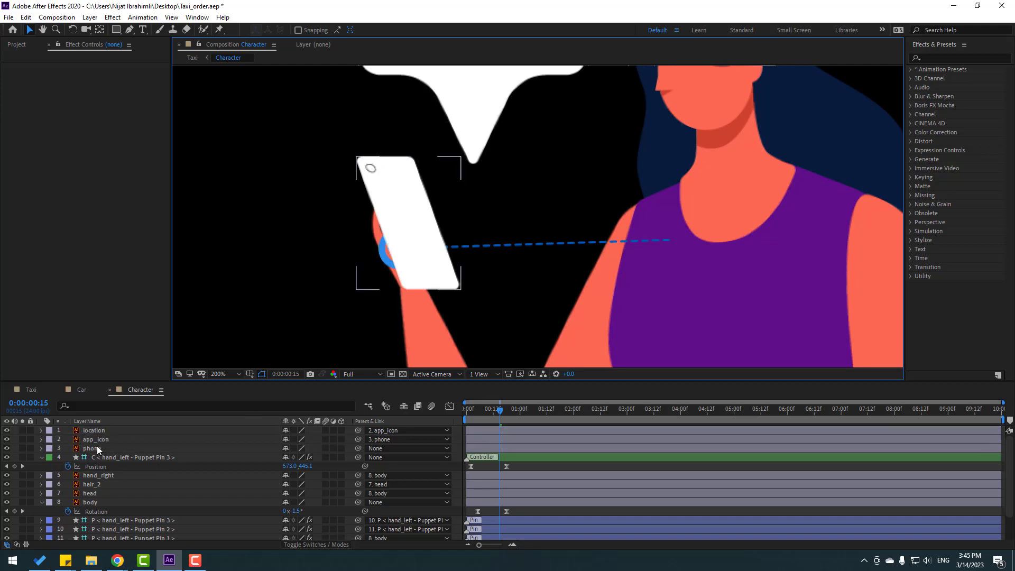
{"action": "left_click", "coordinate": [96, 447]}
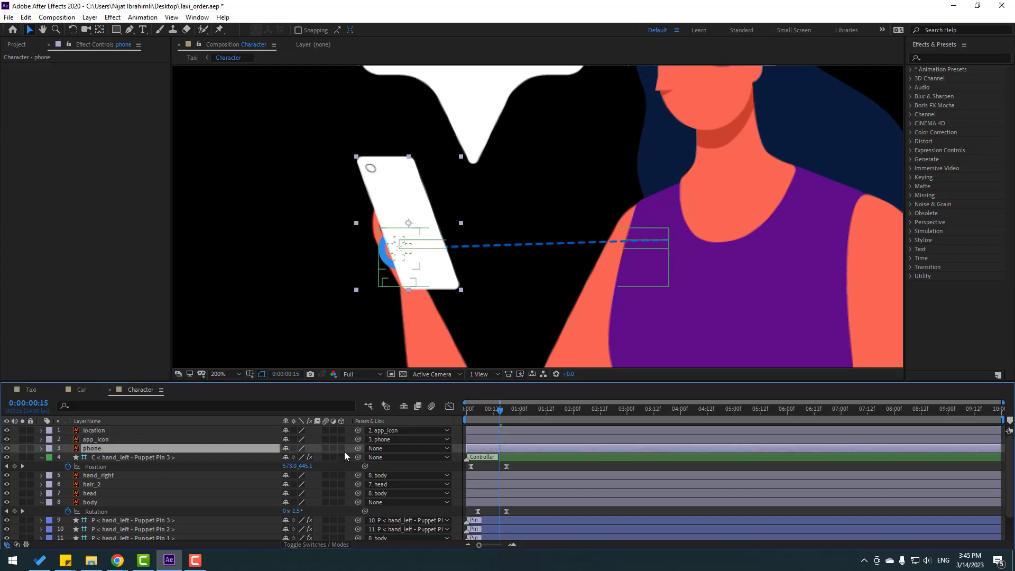
{"action": "left_click_drag", "start_coordinate": [358, 448], "coordinate": [105, 458]}
{"action": "mouse_move", "coordinate": [479, 411]}
{"action": "left_mouse_down"}
{"action": "mouse_move", "coordinate": [519, 415]}
{"action": "mouse_move", "coordinate": [478, 421]}
{"action": "mouse_move", "coordinate": [503, 423]}
{"action": "mouse_move", "coordinate": [493, 424]}
{"action": "left_mouse_up"}
{"action": "left_click_drag", "start_coordinate": [97, 449], "coordinate": [132, 522]}
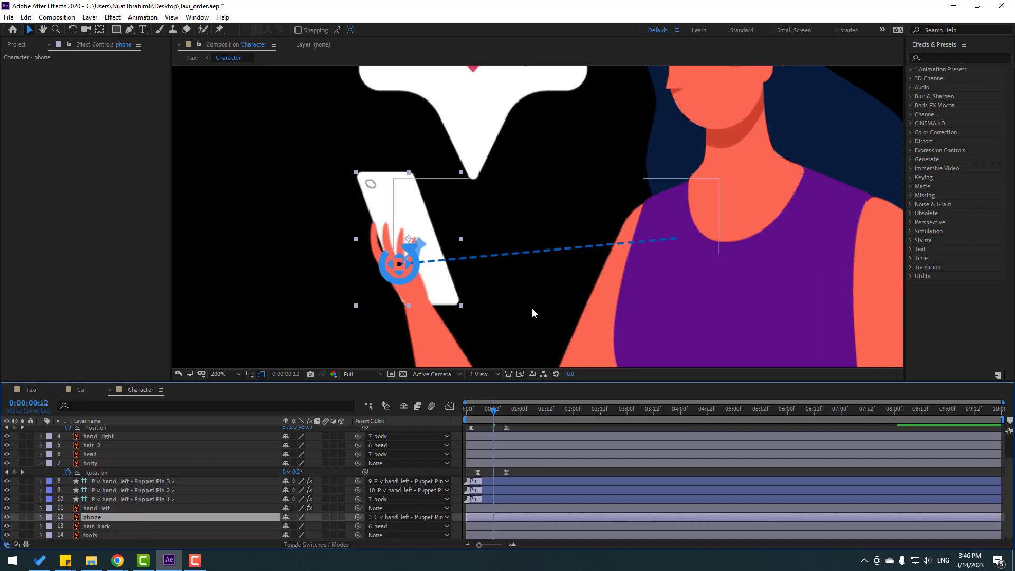
{"action": "scroll", "coordinate": [557, 301], "scroll_direction": "down", "scroll_amount": 4}
{"action": "key", "text": "space"}
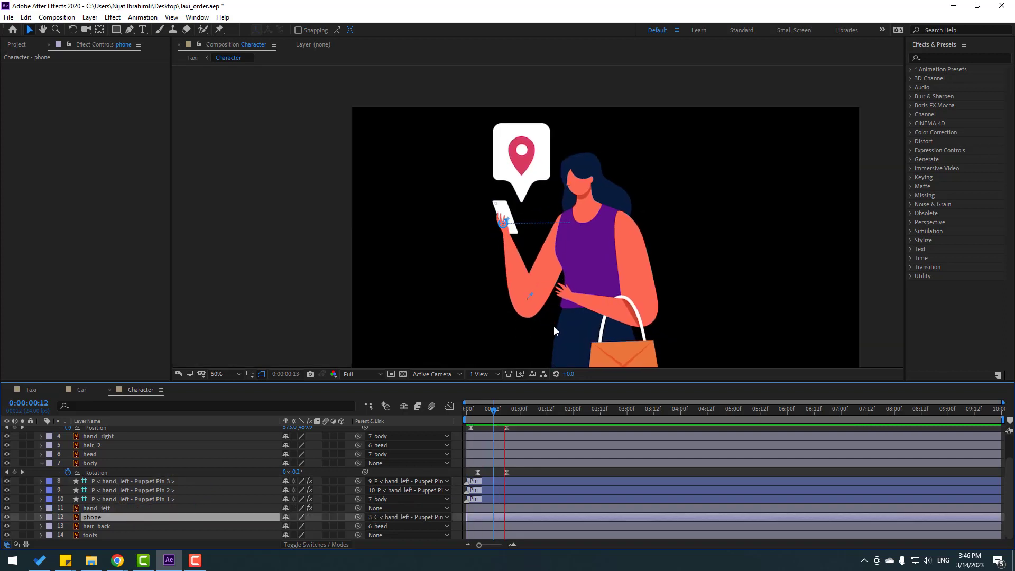
{"action": "key", "text": "space"}
Hide the location and app_icon layers and preview the character on its own
{"action": "scroll", "coordinate": [147, 498], "scroll_direction": "up", "scroll_amount": 2}
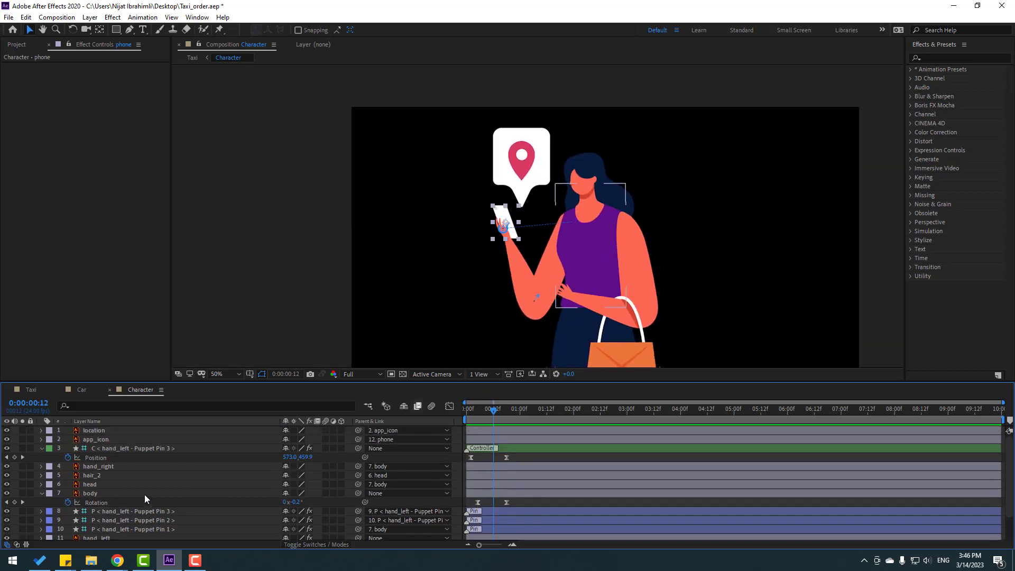
{"action": "left_click", "coordinate": [95, 439]}
{"action": "left_click", "coordinate": [89, 430], "text": "ctrl"}
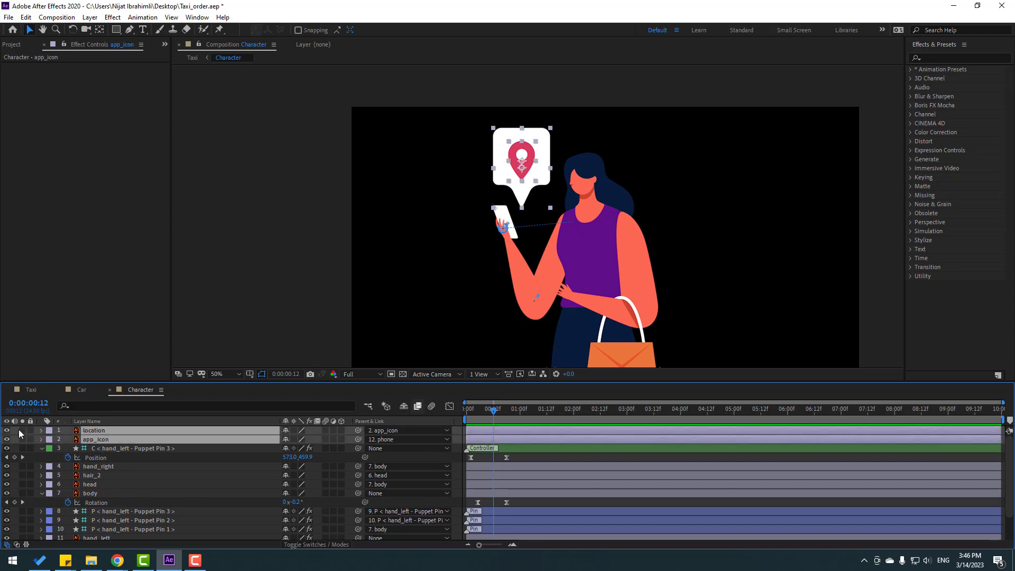
{"action": "left_click_drag", "start_coordinate": [7, 431], "coordinate": [7, 440]}
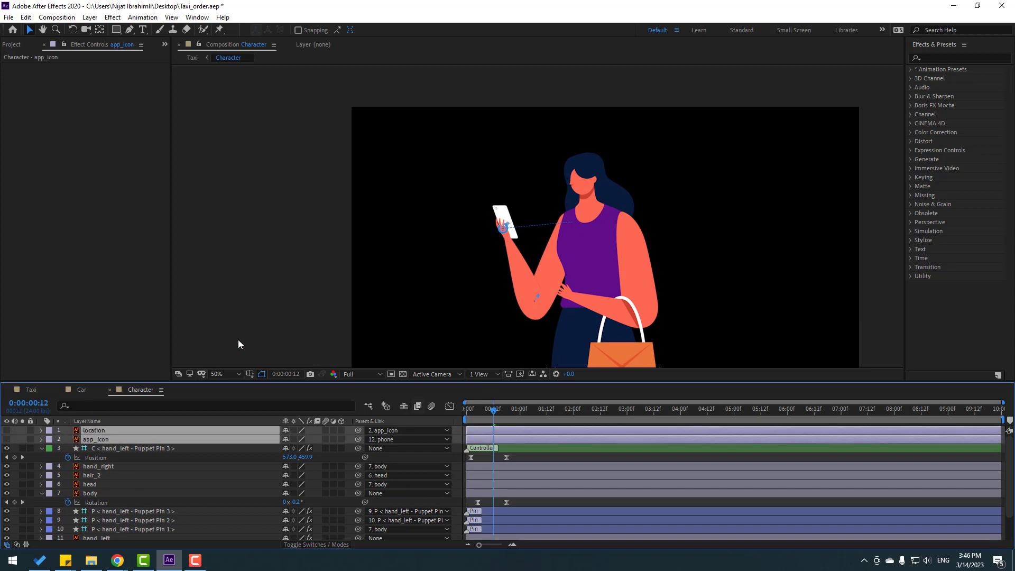
{"action": "left_click", "coordinate": [318, 328]}
{"action": "left_click", "coordinate": [224, 374]}
{"action": "left_click", "coordinate": [243, 201]}
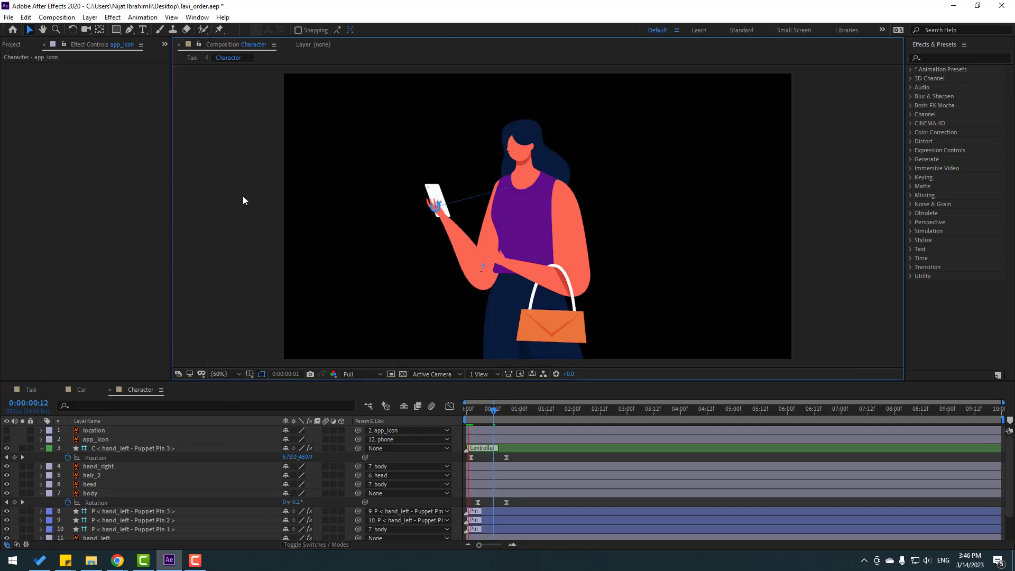
Reveal the body layer's position alongside its rotation and add a first position keyframe on frame 5
{"action": "scroll", "coordinate": [447, 243], "scroll_direction": "up", "scroll_amount": 1}
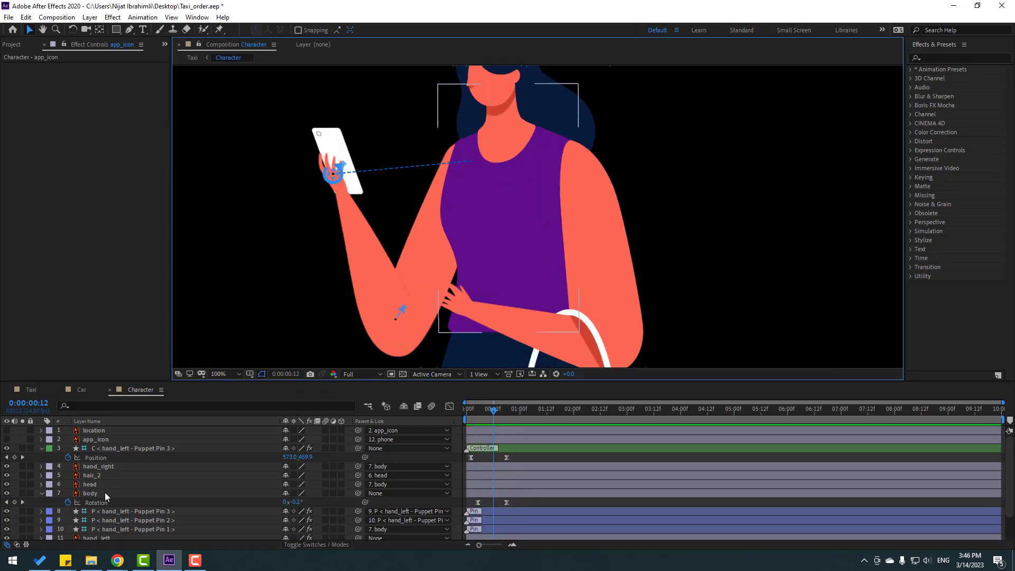
{"action": "left_click", "coordinate": [149, 494]}
{"action": "left_click_drag", "start_coordinate": [480, 414], "coordinate": [476, 413]}
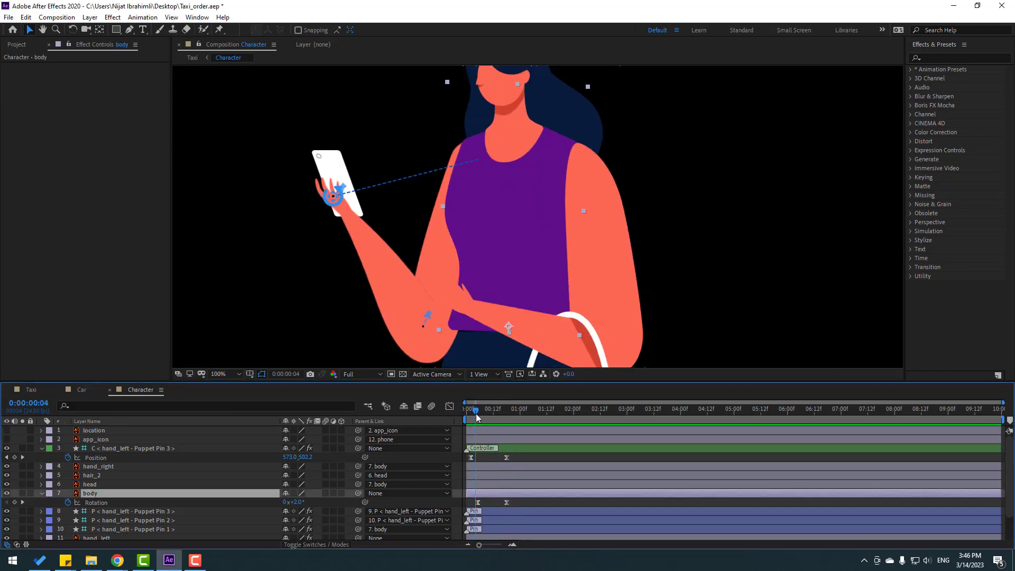
{"action": "key", "text": "shift+p"}
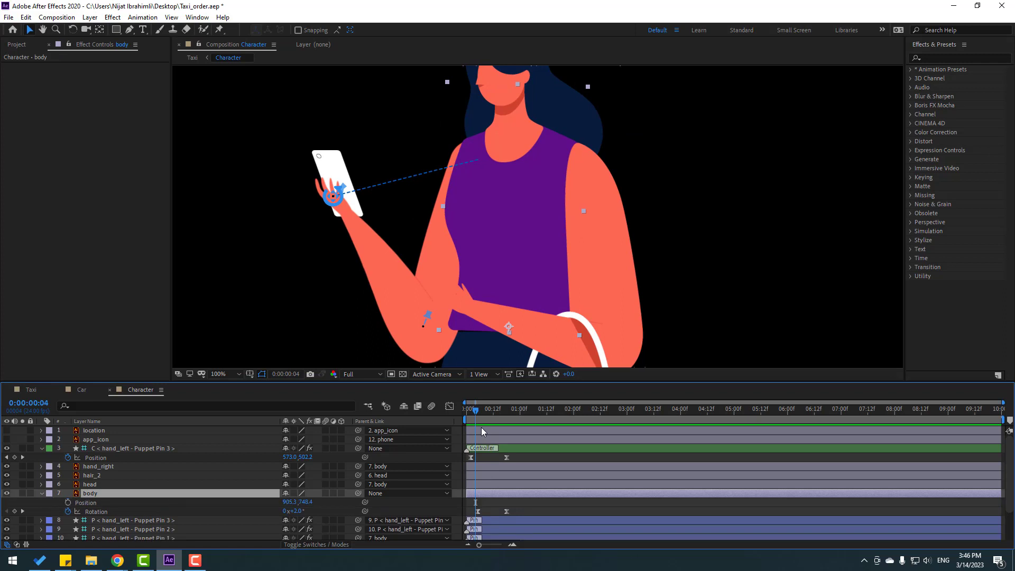
{"action": "key", "text": "Page_Down"}
{"action": "left_click", "coordinate": [68, 503]}
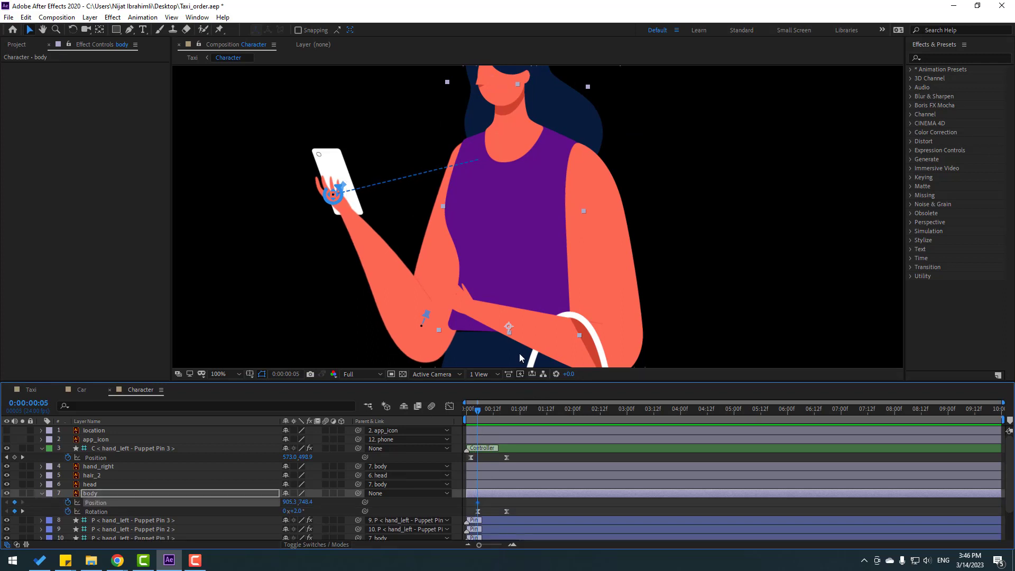
Nudge the body down to position 905.3, 754.4 on frame 5
{"action": "scroll", "coordinate": [476, 217], "scroll_direction": "down", "scroll_amount": 3}
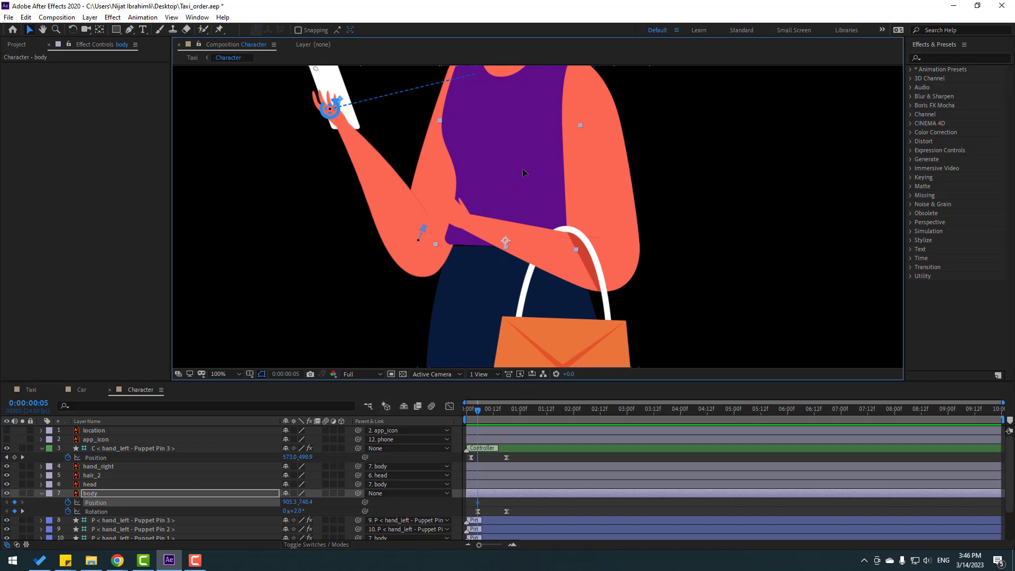
{"action": "key", "text": "Down"}
{"action": "key", "text": "Down"}
{"action": "key", "text": "Down"}
{"action": "key", "text": "Down"}
{"action": "key", "text": "Down"}
{"action": "key", "text": "Down"}
{"action": "key", "text": "h"}
{"action": "left_click_drag", "start_coordinate": [601, 190], "coordinate": [603, 243]}
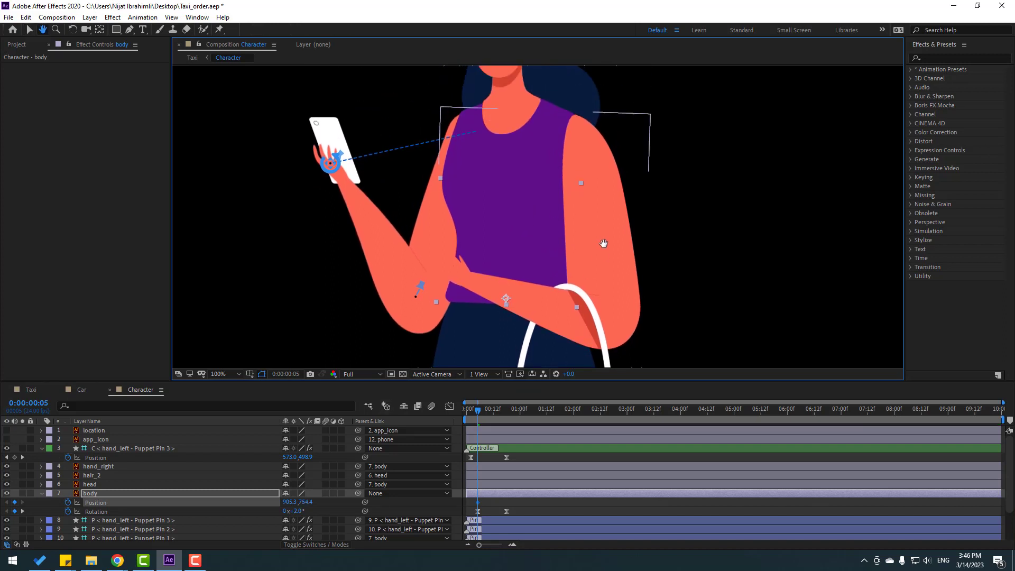
{"action": "key", "text": "v"}
{"action": "key", "text": "comma"}
On frame 12, nudge the body slightly lower to keyframe its position at 905.3, 758.4
{"action": "left_click_drag", "start_coordinate": [478, 414], "coordinate": [493, 414]}
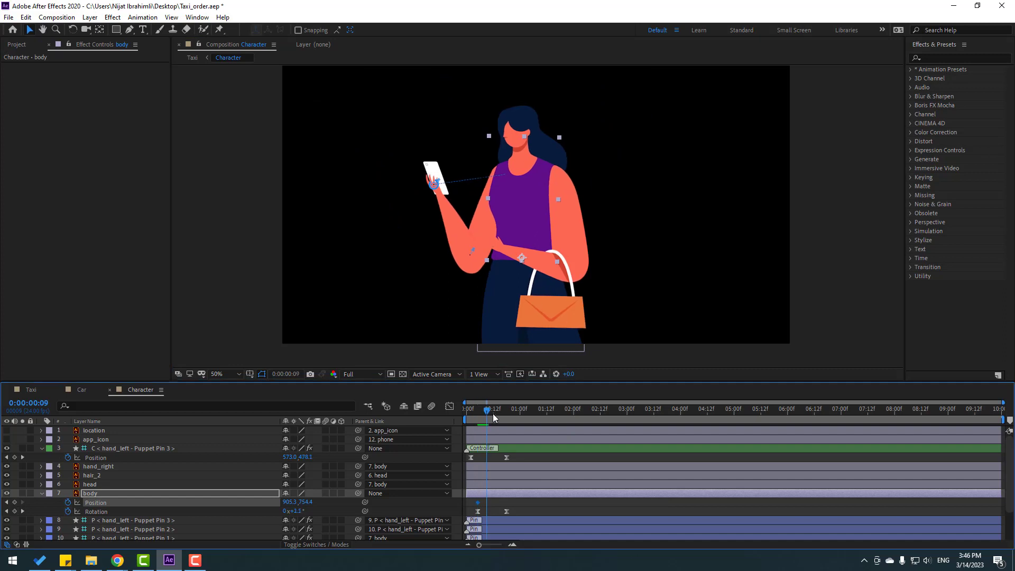
{"action": "scroll", "coordinate": [555, 269], "scroll_direction": "up", "scroll_amount": 1}
{"action": "left_click_drag", "start_coordinate": [553, 271], "coordinate": [568, 232]}
{"action": "key", "text": "Down"}
{"action": "key", "text": "Down"}
{"action": "key", "text": "Down"}
{"action": "key", "text": "Down"}
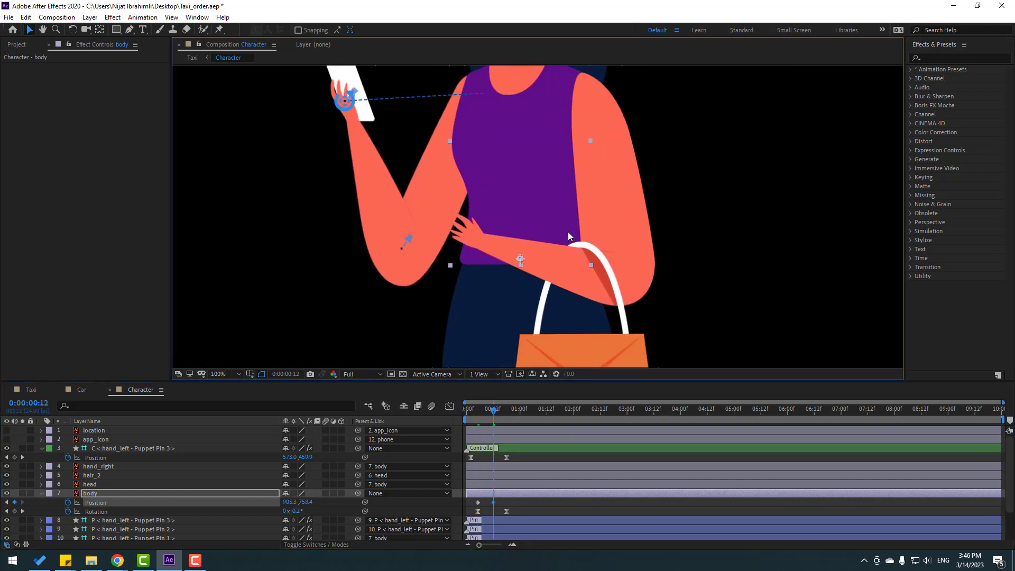
Copy the body's first position keyframe and paste it at frame 18
{"action": "left_click_drag", "start_coordinate": [494, 411], "coordinate": [509, 410]}
{"action": "left_click_drag", "start_coordinate": [485, 500], "coordinate": [464, 507]}
{"action": "key", "text": "ctrl+c"}
{"action": "key", "text": "ctrl+v"}
Apply Easy Ease to the body layer's position keyframes and preview the animation
{"action": "right_click", "coordinate": [478, 507]}
{"action": "mouse_move", "coordinate": [560, 558]}
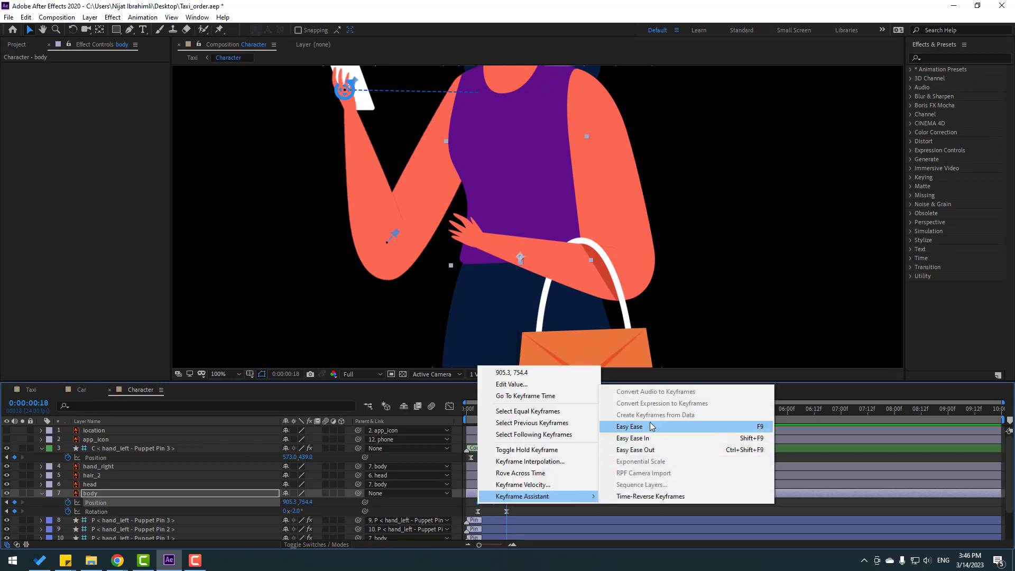
{"action": "left_click", "coordinate": [640, 423]}
{"action": "scroll", "coordinate": [593, 288], "scroll_direction": "down", "scroll_amount": 1}
{"action": "key", "text": "space"}
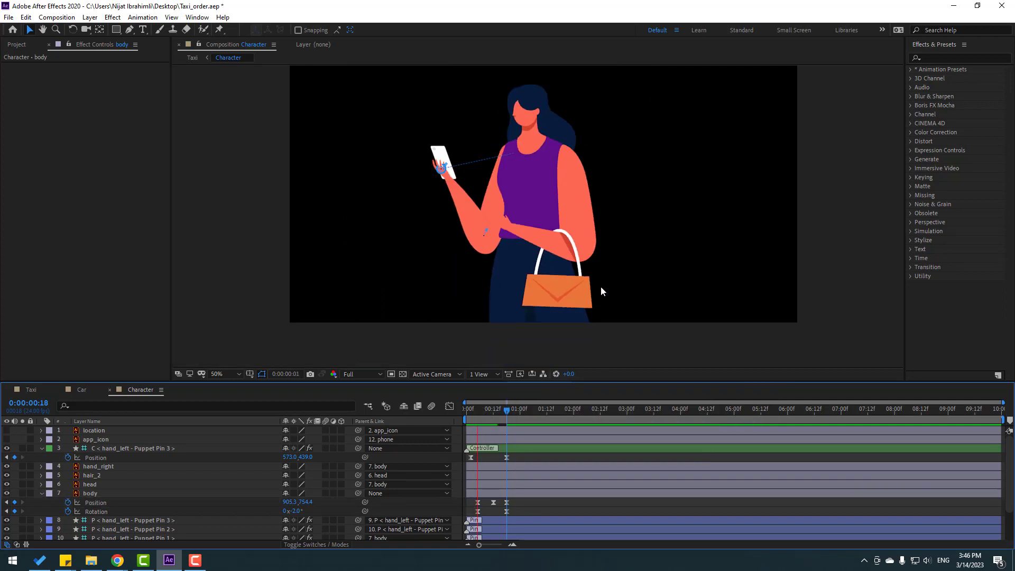
{"action": "key", "text": "space"}
{"action": "key", "text": "space"}
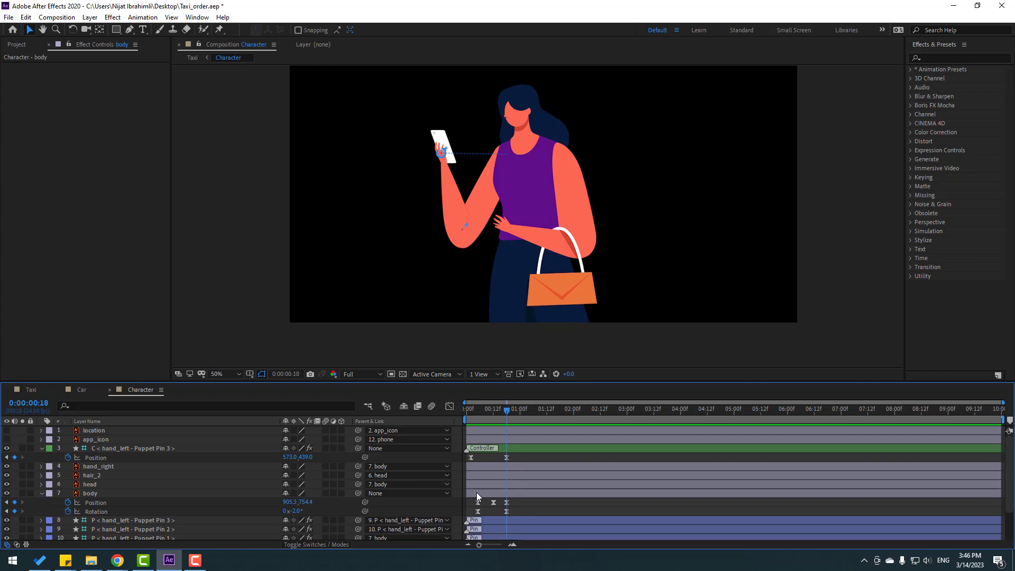
{"action": "left_click_drag", "start_coordinate": [496, 414], "coordinate": [480, 412]}
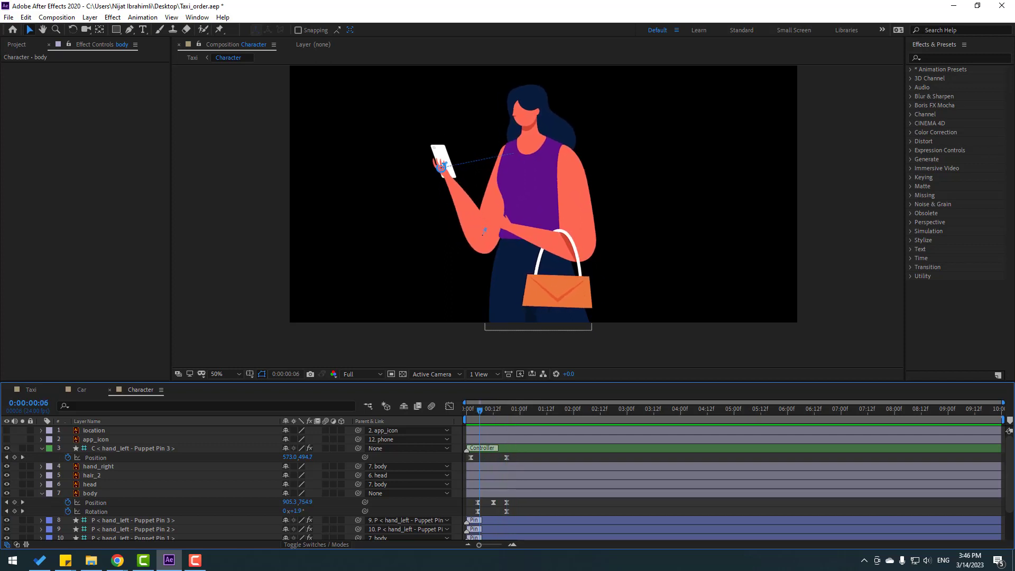
{"action": "key", "text": "F10"}
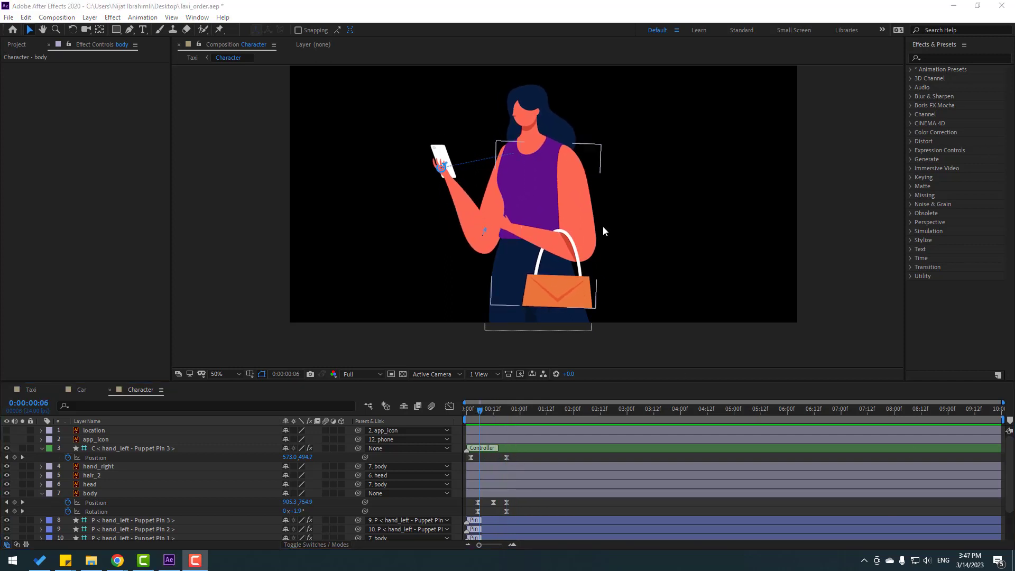
Keyframe the right hand layer's rotation at 0° on frame 5 and -3° on frame 13
{"action": "left_click", "coordinate": [583, 211]}
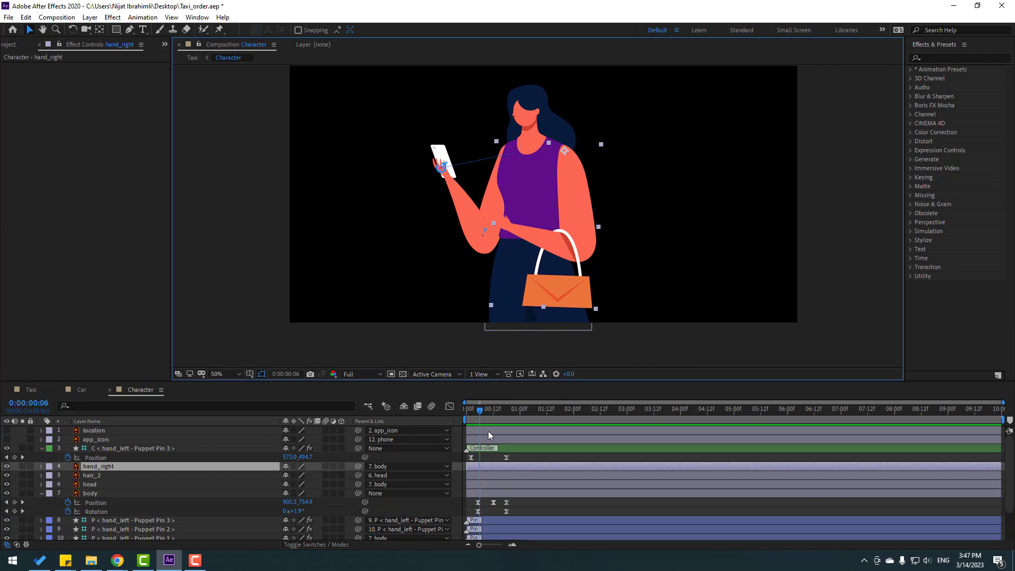
{"action": "left_click", "coordinate": [476, 414]}
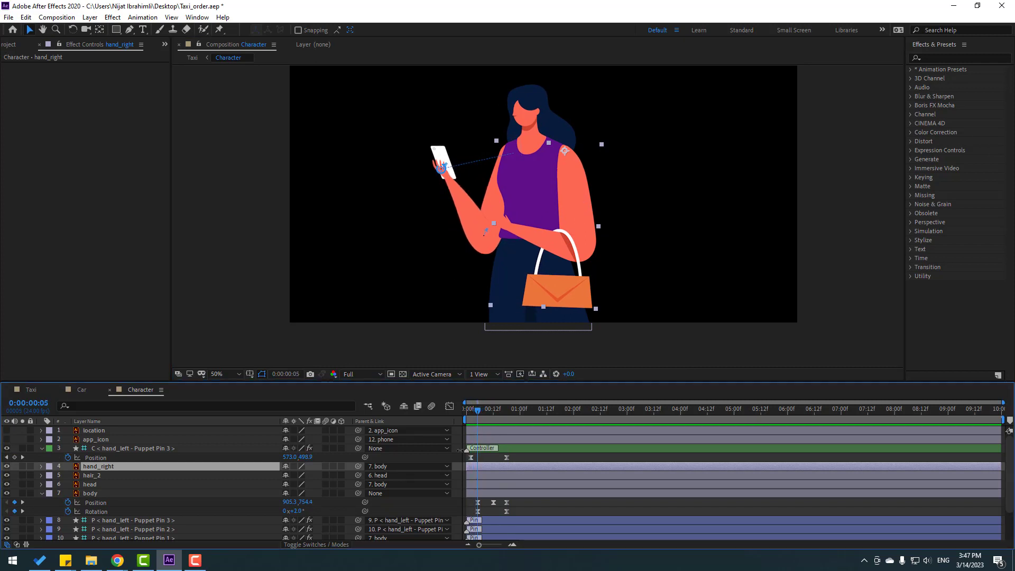
{"action": "key", "text": "r"}
{"action": "key", "text": "alt+shift+r"}
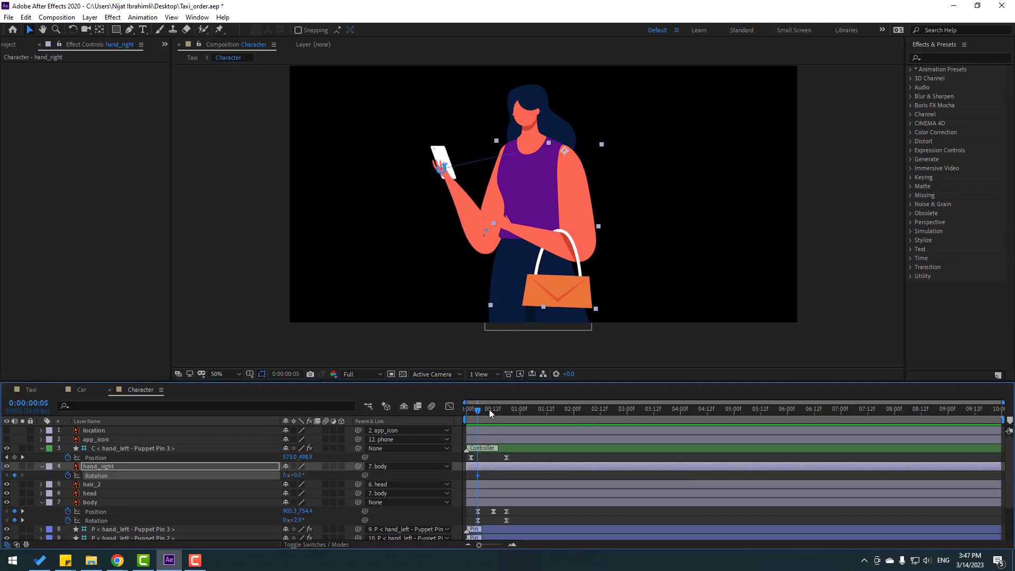
{"action": "left_click_drag", "start_coordinate": [490, 414], "coordinate": [499, 415]}
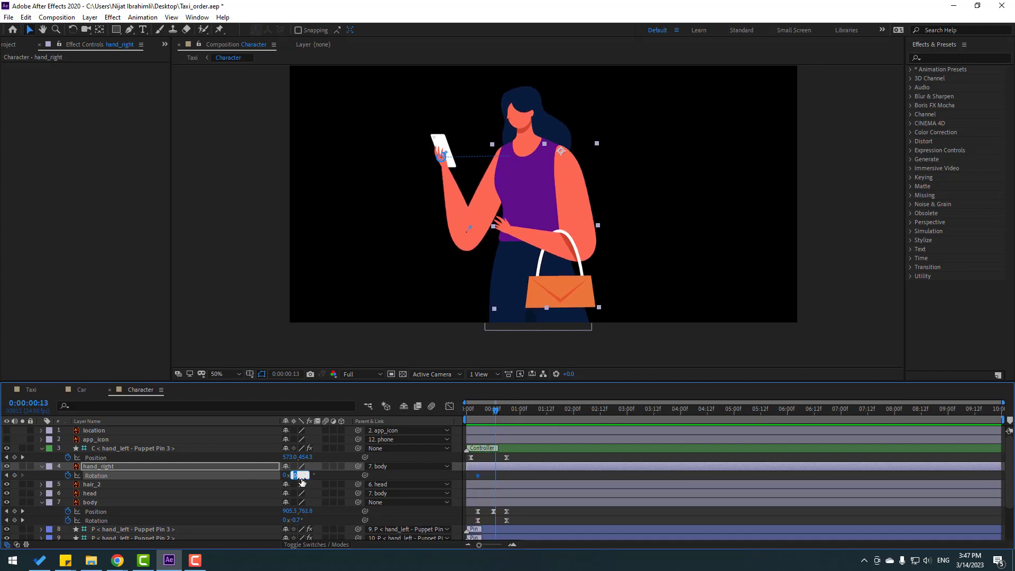
{"action": "type", "text": "3"}
{"action": "key", "text": "Return"}
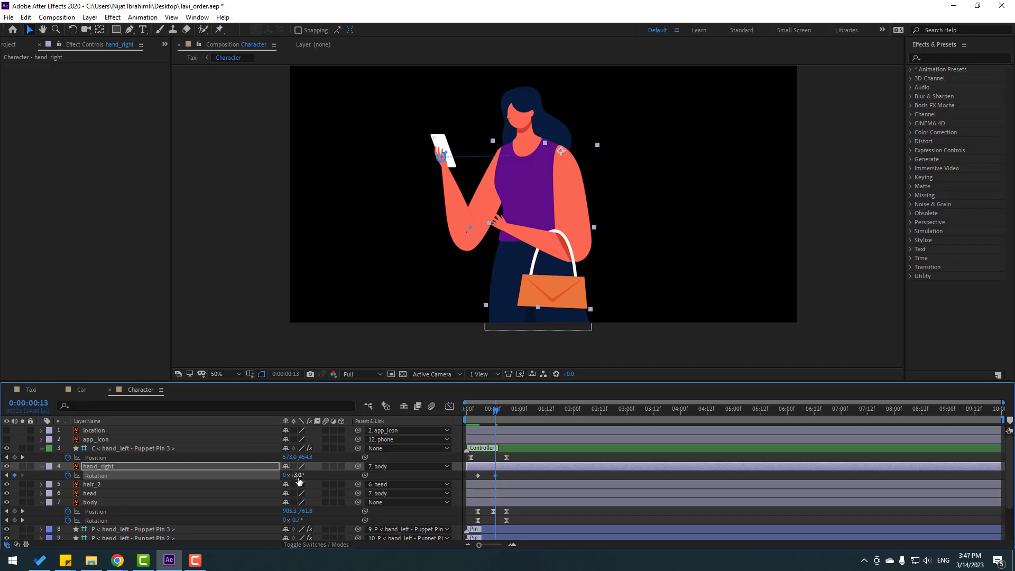
{"action": "key", "text": "Return"}
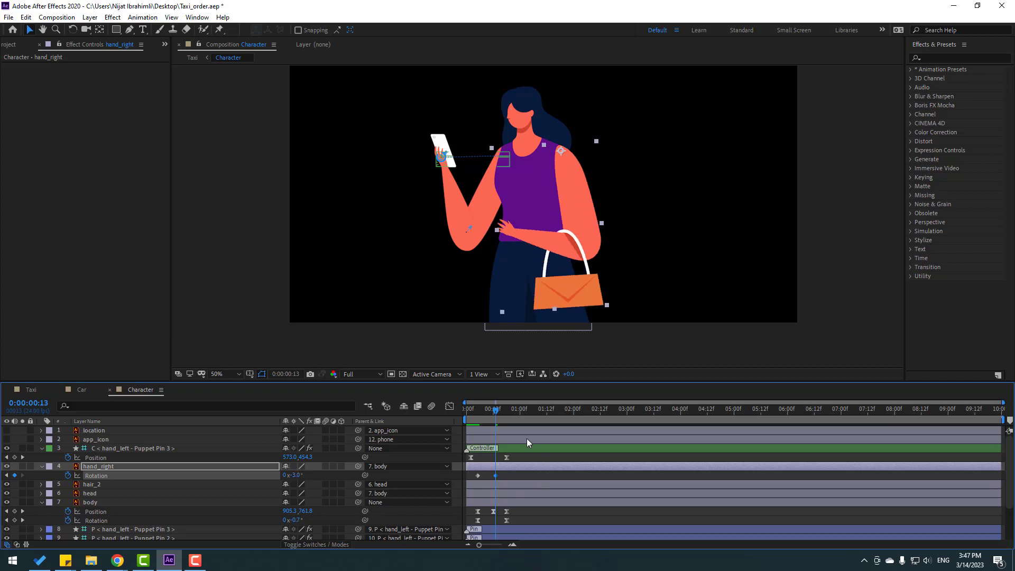
Add right hand rotation keyframes of 1° on frame 20 and 0° at 0:00:01:03
{"action": "left_click_drag", "start_coordinate": [473, 418], "coordinate": [512, 423]}
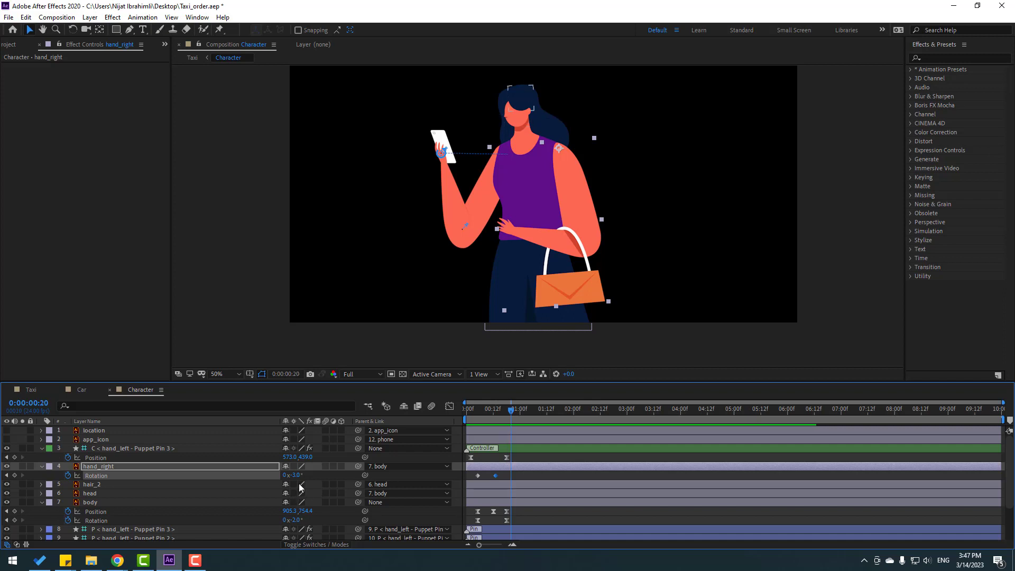
{"action": "left_click_drag", "start_coordinate": [296, 480], "coordinate": [299, 480]}
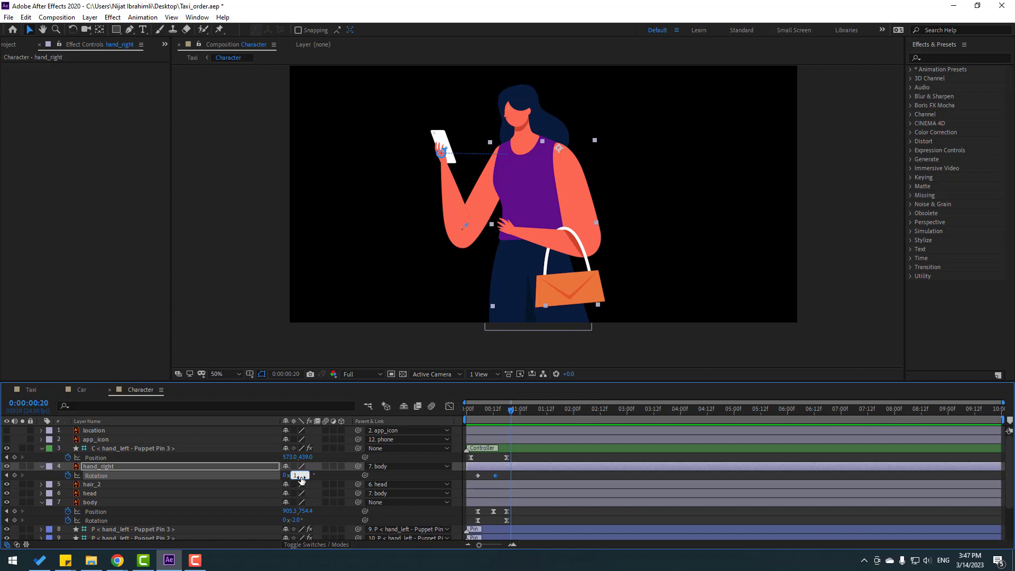
{"action": "left_click_drag", "start_coordinate": [510, 410], "coordinate": [529, 416]}
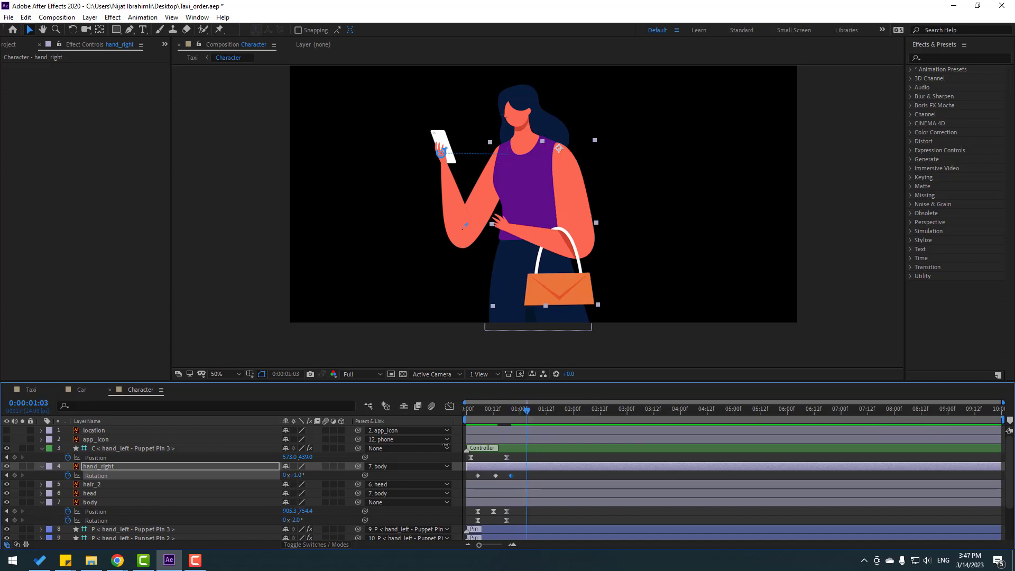
{"action": "key", "text": "Return"}
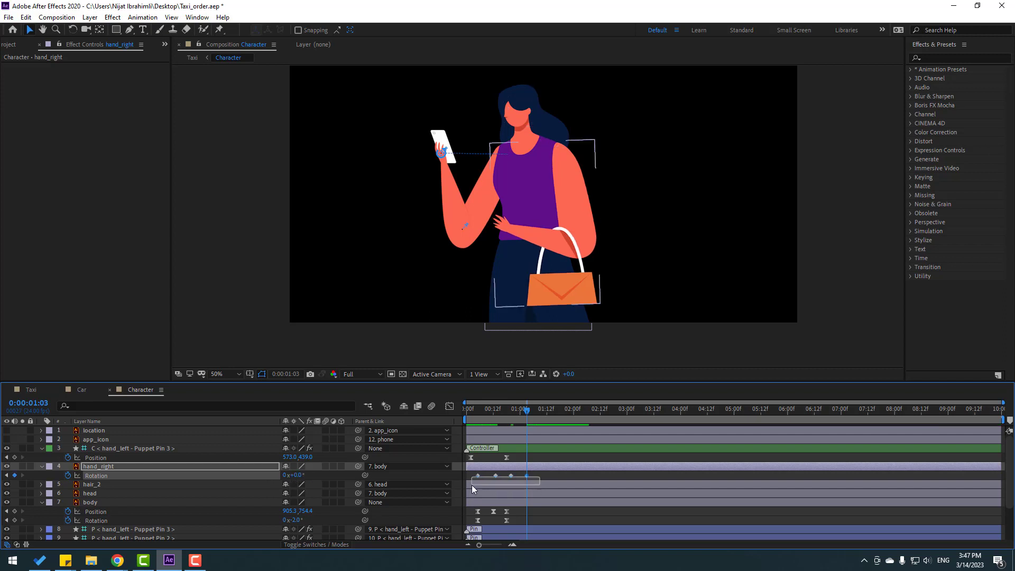
Apply Easy Ease to all four of the right hand's rotation keyframes and preview the animation
{"action": "right_click", "coordinate": [478, 476]}
{"action": "mouse_move", "coordinate": [492, 471]}
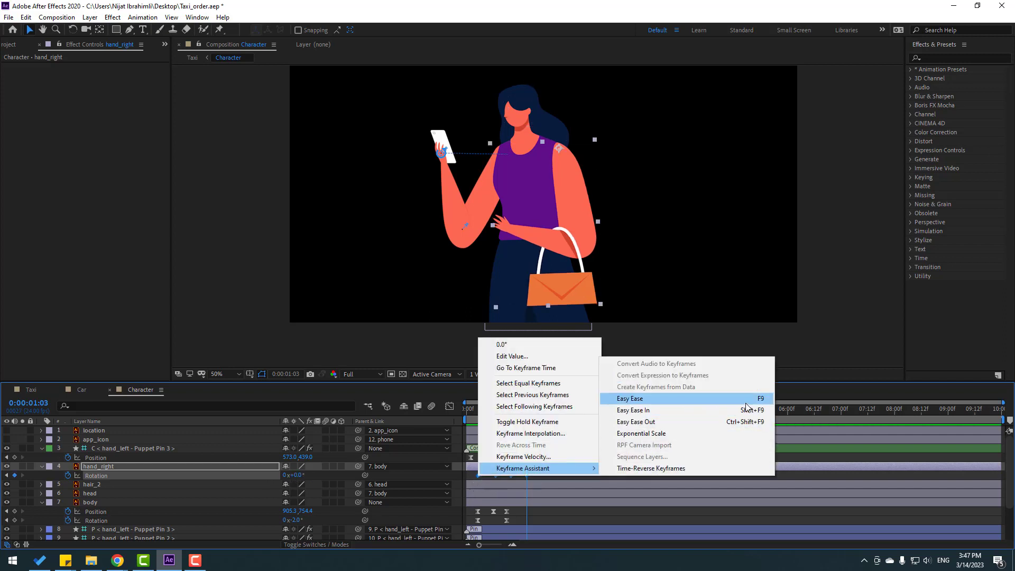
{"action": "left_click", "coordinate": [760, 400]}
{"action": "key", "text": "space"}
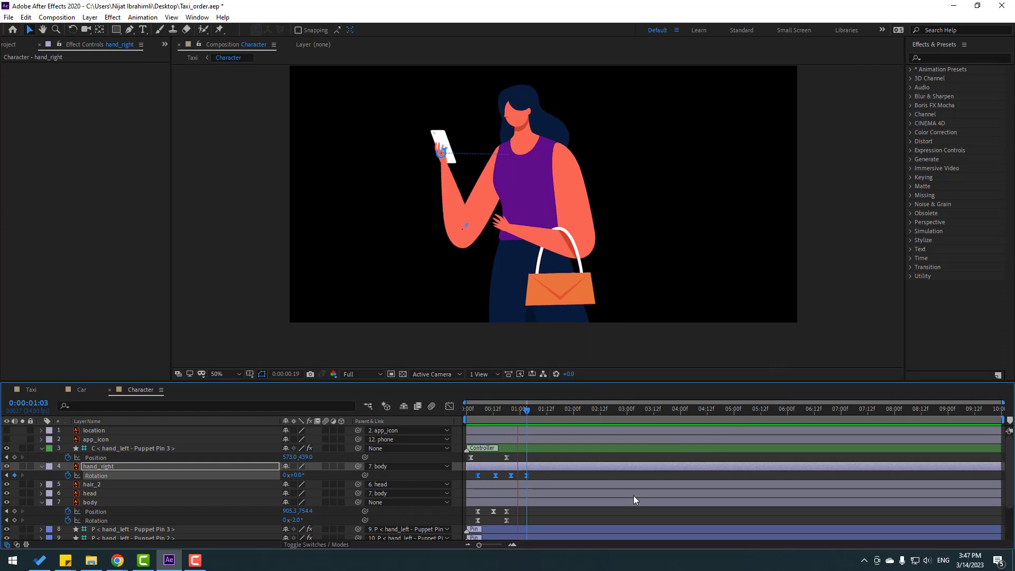
Replay the motion and retime the right hand's rotation keyframes so the first lines up with the arm controller's first keyframe
{"action": "key", "text": "space"}
{"action": "key", "text": "space"}
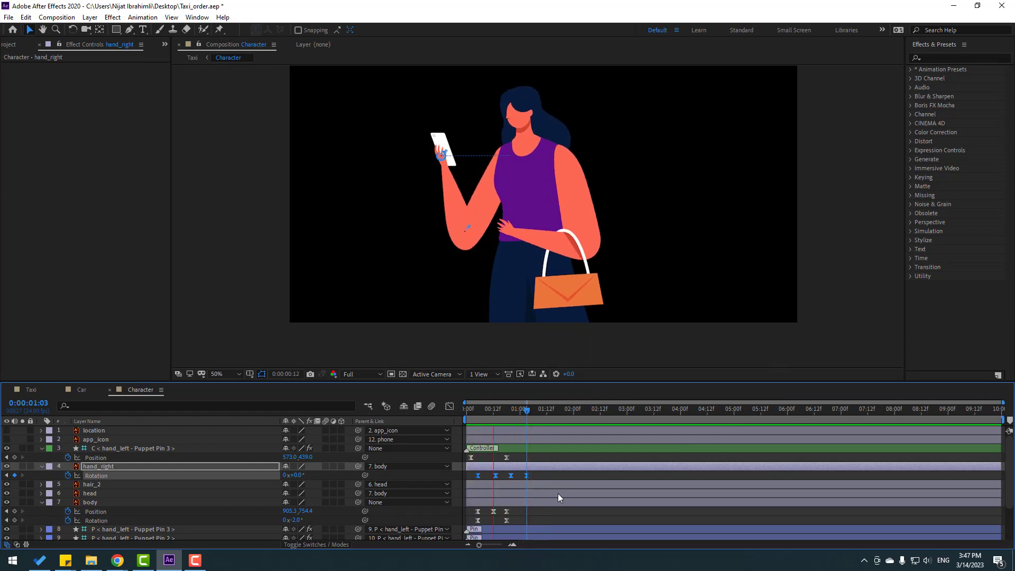
{"action": "key", "text": "space"}
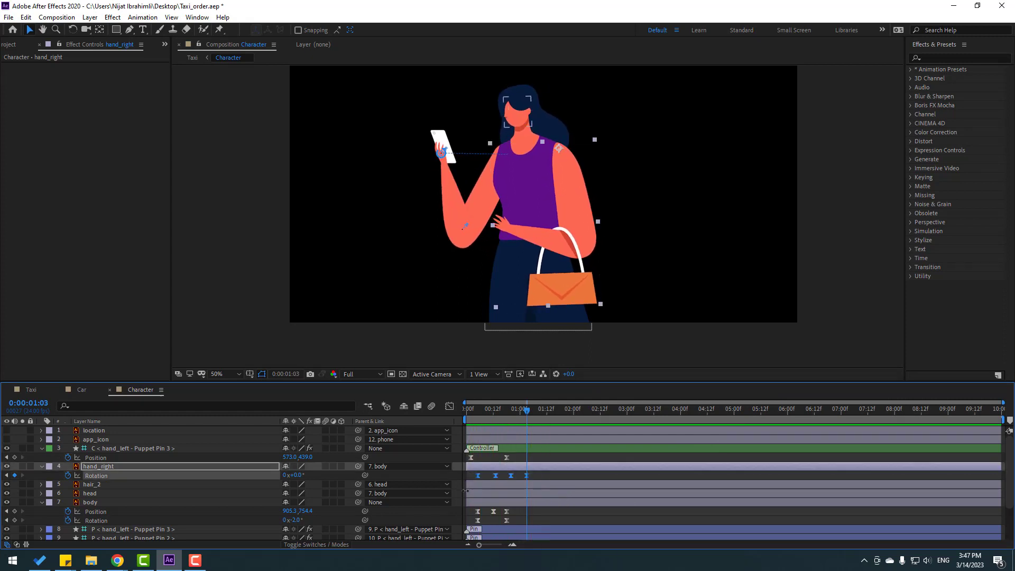
{"action": "left_click_drag", "start_coordinate": [478, 476], "coordinate": [471, 474]}
{"action": "key", "text": "space"}
Keyframe the head's rotation at 0° on frame 5 and -8° on frame 18
{"action": "left_click", "coordinate": [478, 410]}
{"action": "left_click", "coordinate": [513, 120]}
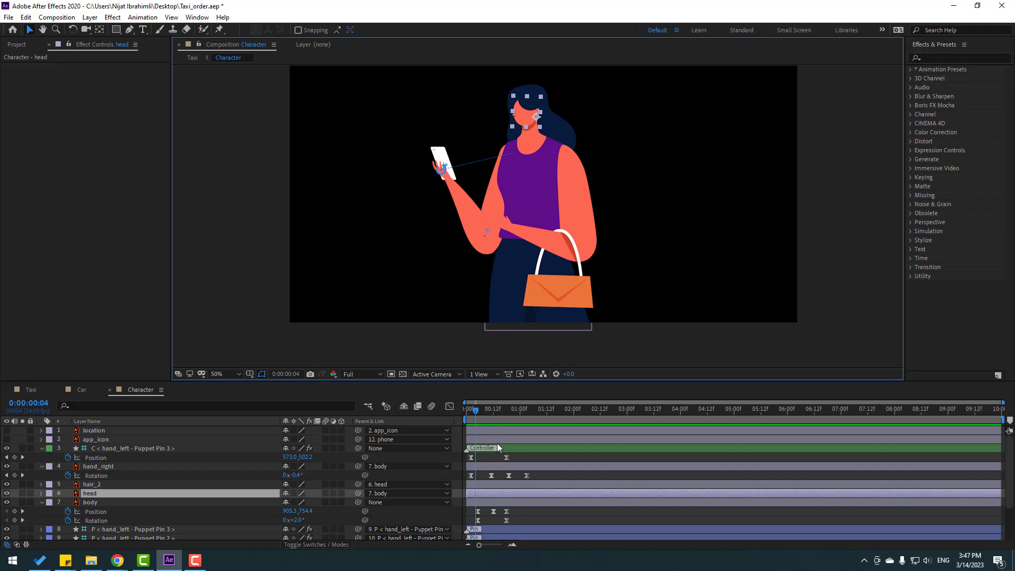
{"action": "key", "text": "r"}
{"action": "left_click_drag", "start_coordinate": [472, 411], "coordinate": [504, 407]}
{"action": "left_click", "coordinate": [68, 503]}
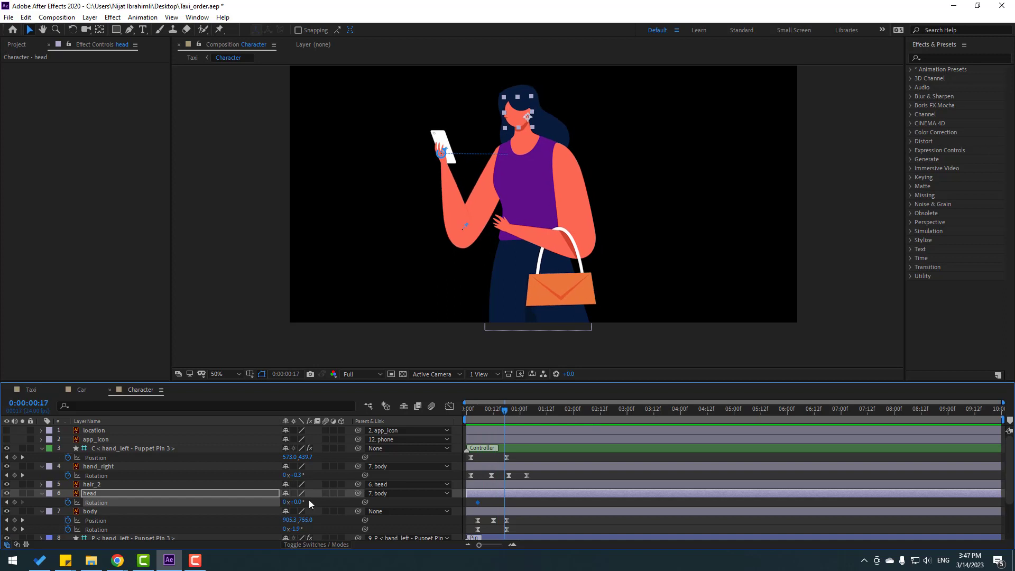
{"action": "key", "text": "Page_Down"}
{"action": "left_click_drag", "start_coordinate": [295, 503], "coordinate": [292, 503]}
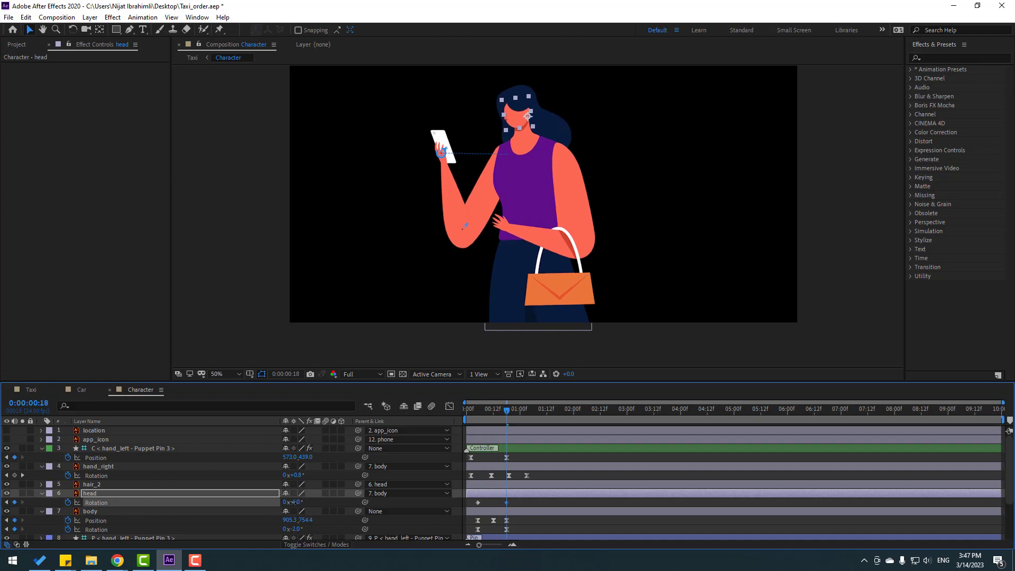
{"action": "scroll", "coordinate": [513, 100], "scroll_direction": "up", "scroll_amount": 4}
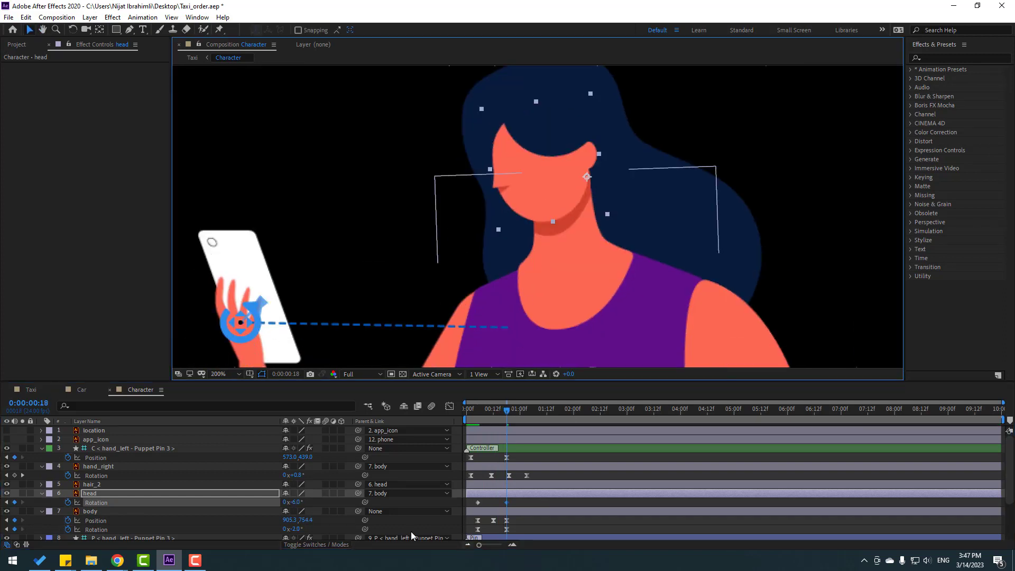
{"action": "left_click_drag", "start_coordinate": [295, 502], "coordinate": [295, 502]}
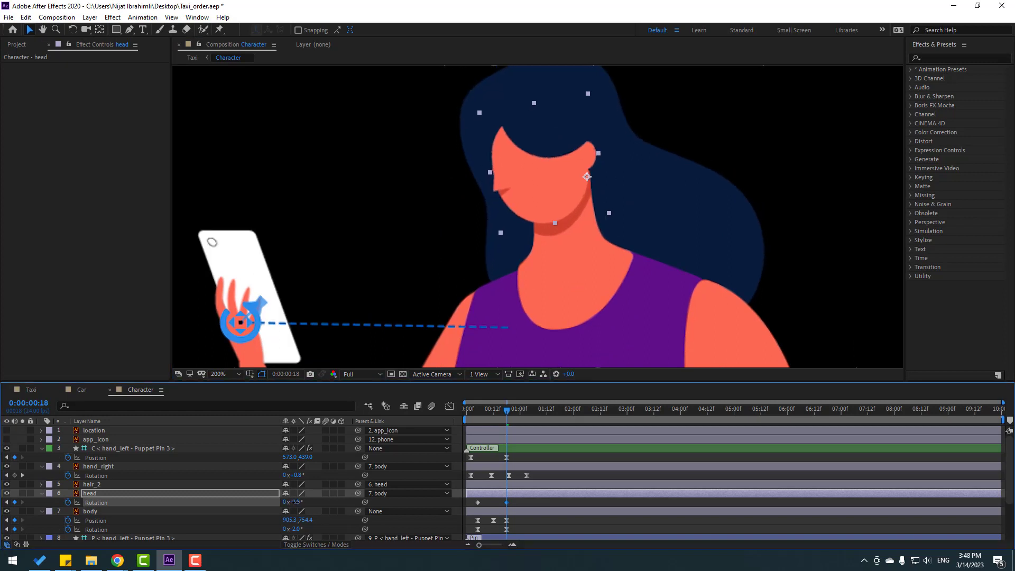
Set the head's rotation on frame 5 to 10°, apply Easy Ease to both rotation keyframes, and preview the motion
{"action": "left_click", "coordinate": [480, 417]}
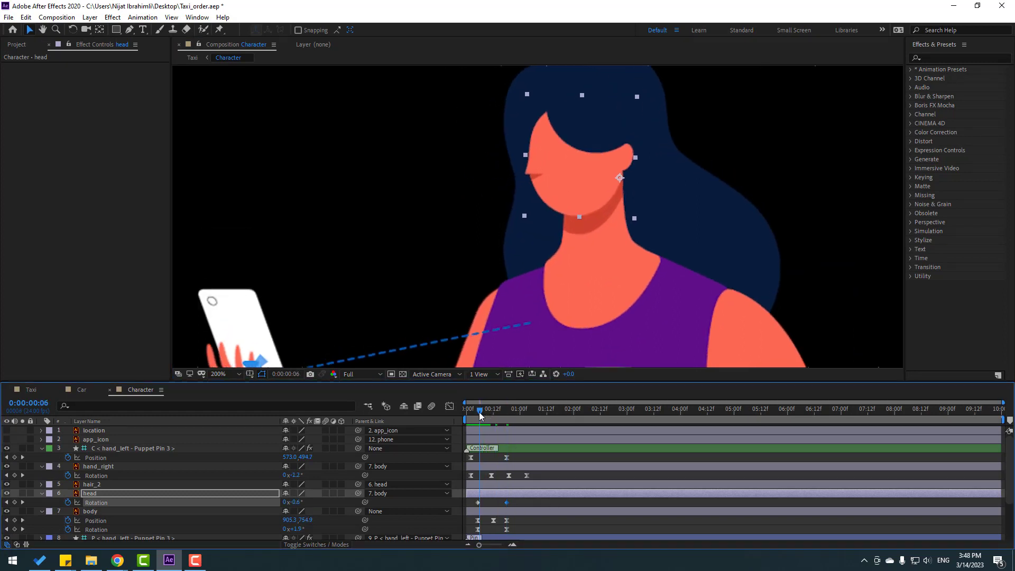
{"action": "left_click_drag", "start_coordinate": [300, 503], "coordinate": [302, 501]}
{"action": "left_click_drag", "start_coordinate": [526, 499], "coordinate": [474, 506]}
{"action": "right_click", "coordinate": [478, 503]}
{"action": "mouse_move", "coordinate": [534, 499]}
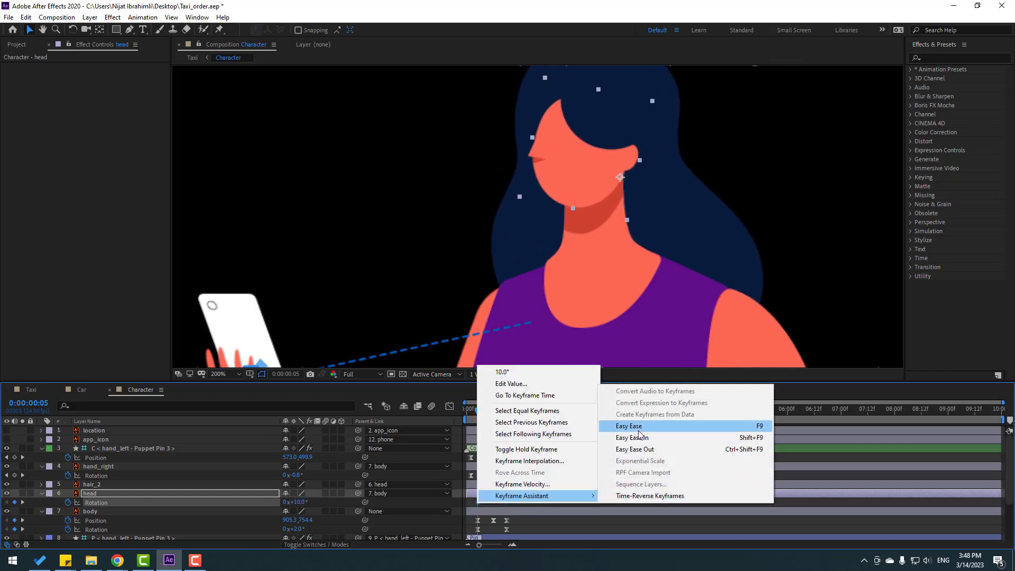
{"action": "left_click", "coordinate": [682, 427]}
{"action": "key", "text": "space"}
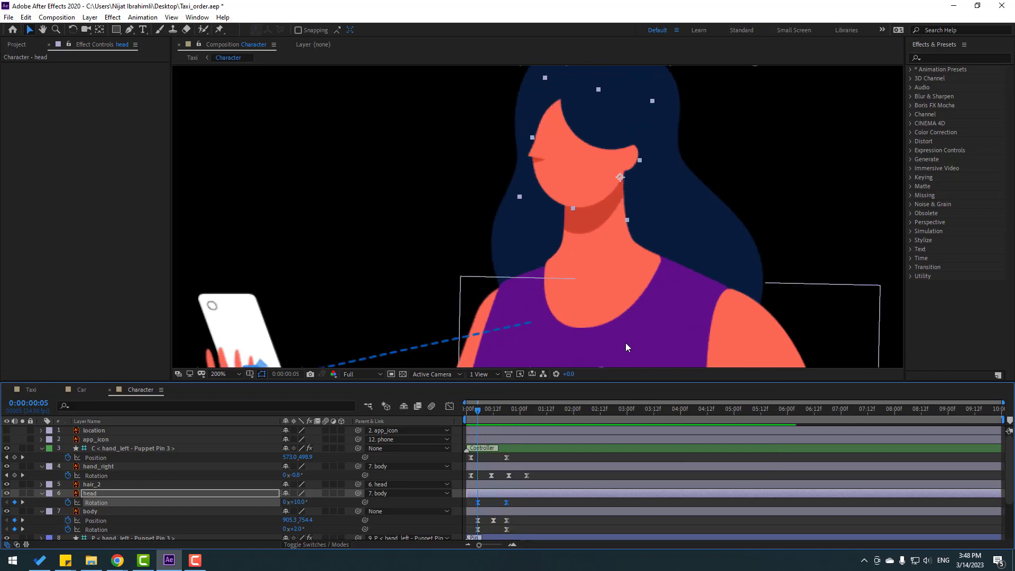
{"action": "key", "text": "space"}
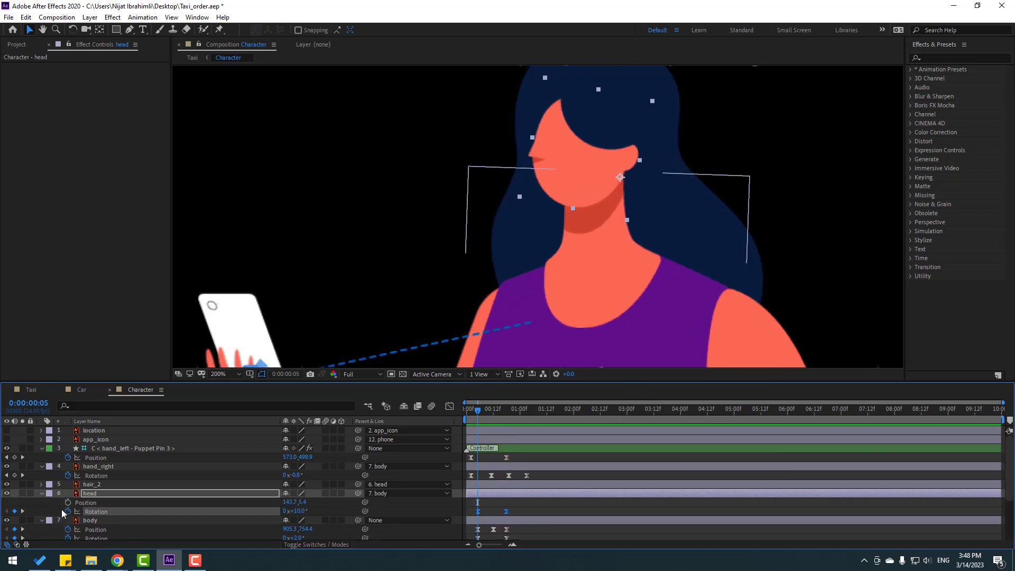
Keyframe the head's position on frame 5 and nudge it down to 143.7, 10.4 on frame 12
{"action": "key", "text": "alt+shift+p"}
{"action": "left_click_drag", "start_coordinate": [478, 412], "coordinate": [494, 414]}
{"action": "key", "text": "Down"}
{"action": "key", "text": "Down"}
{"action": "key", "text": "Down"}
{"action": "key", "text": "Down"}
{"action": "key", "text": "Down"}
{"action": "key", "text": "Down"}
{"action": "key", "text": "Down"}
{"action": "key", "text": "Down"}
{"action": "key", "text": "Down"}
{"action": "key", "text": "Down"}
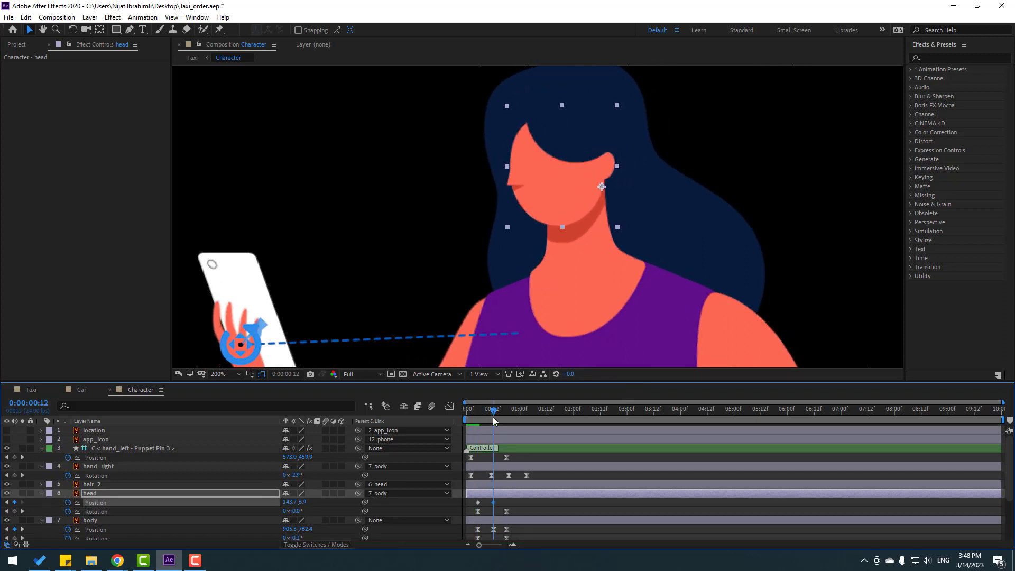
Return the head's position to 143.7, 5.4 on frame 18 and apply Easy Ease to its three position keyframes
{"action": "left_click_drag", "start_coordinate": [493, 413], "coordinate": [506, 411]}
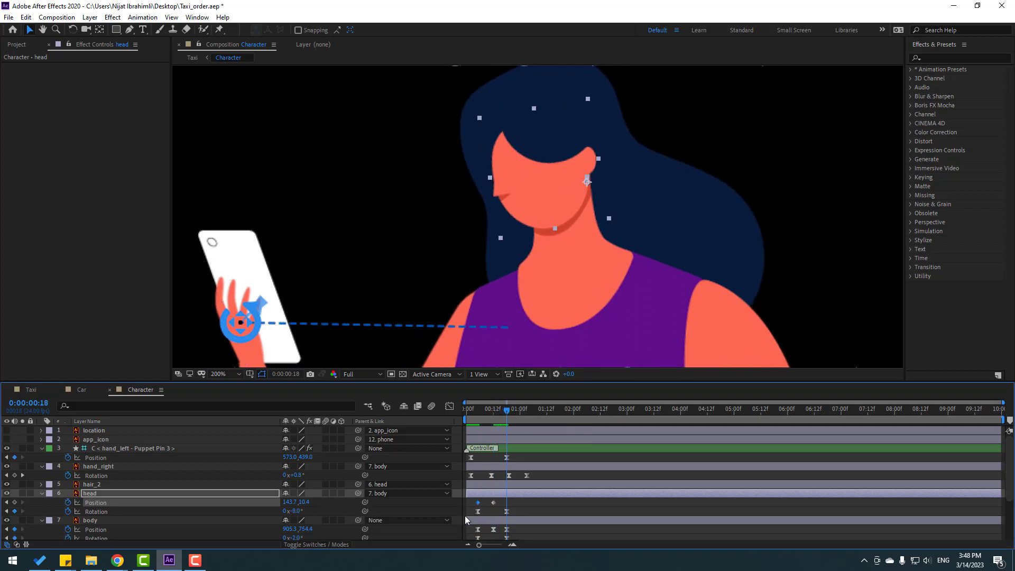
{"action": "key", "text": "Up"}
{"action": "key", "text": "Up"}
{"action": "key", "text": "Up"}
{"action": "key", "text": "Up"}
{"action": "key", "text": "Up"}
{"action": "left_click_drag", "start_coordinate": [514, 504], "coordinate": [472, 499]}
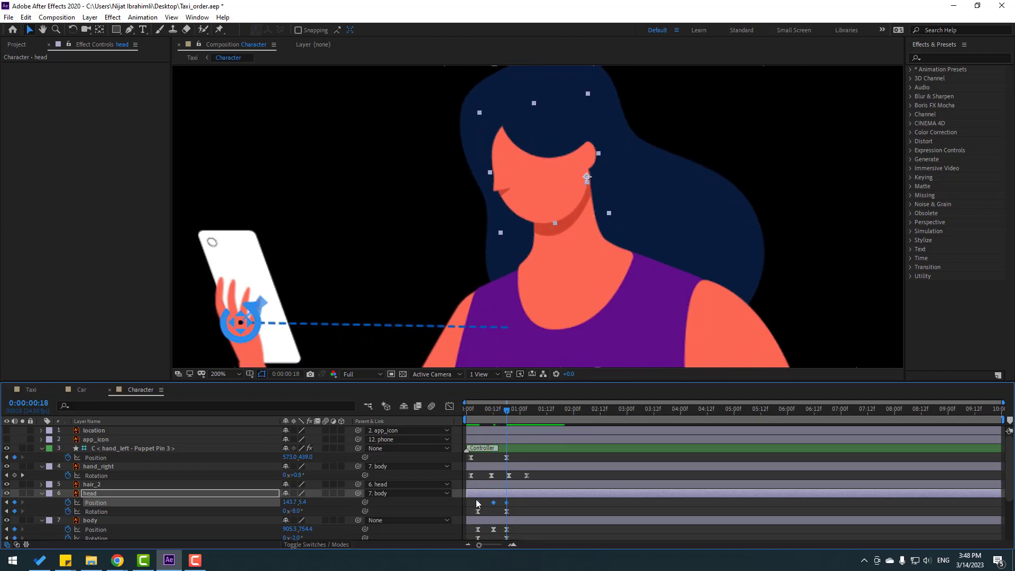
{"action": "right_click", "coordinate": [477, 502]}
{"action": "mouse_move", "coordinate": [500, 495]}
{"action": "left_click", "coordinate": [628, 426]}
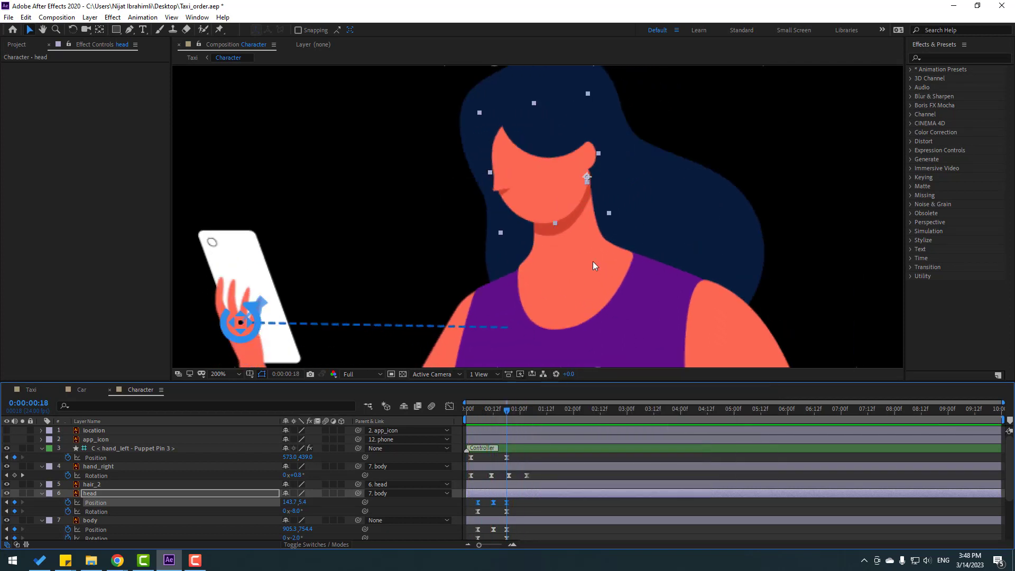
Start the back hair layer's rotation animation with a 0° keyframe on frame 5
{"action": "left_click", "coordinate": [676, 233]}
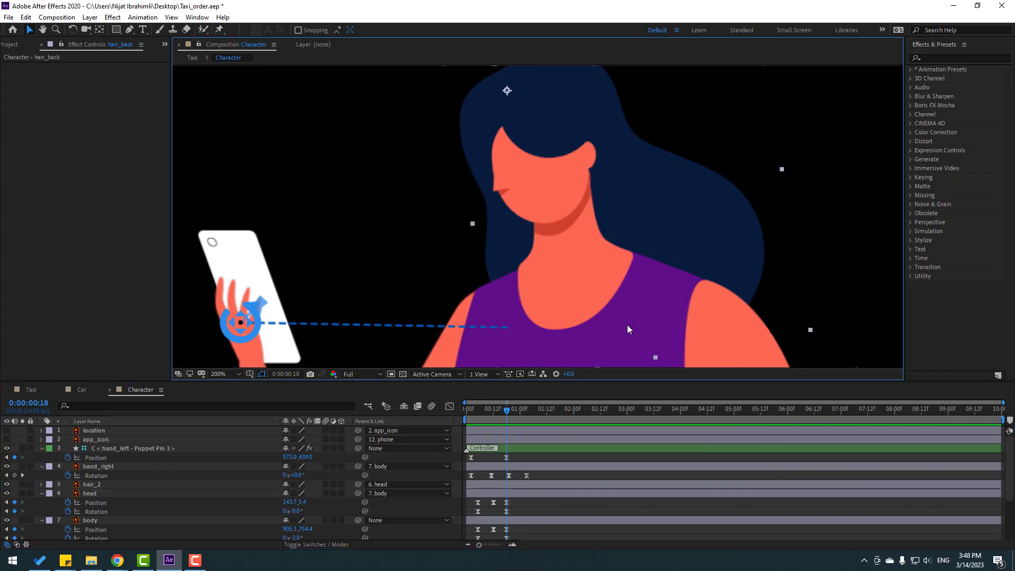
{"action": "scroll", "coordinate": [501, 534], "scroll_direction": "down", "scroll_amount": 3}
{"action": "left_click_drag", "start_coordinate": [499, 413], "coordinate": [478, 411]}
{"action": "key", "text": "r"}
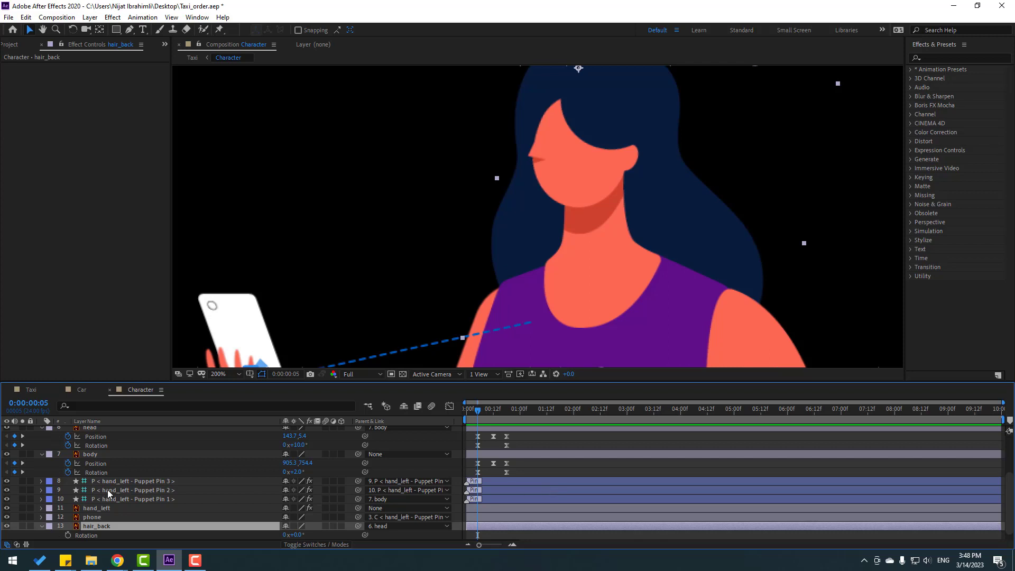
{"action": "scroll", "coordinate": [107, 490], "scroll_direction": "down", "scroll_amount": 1}
{"action": "scroll", "coordinate": [467, 281], "scroll_direction": "down", "scroll_amount": 1}
{"action": "left_click", "coordinate": [68, 528]}
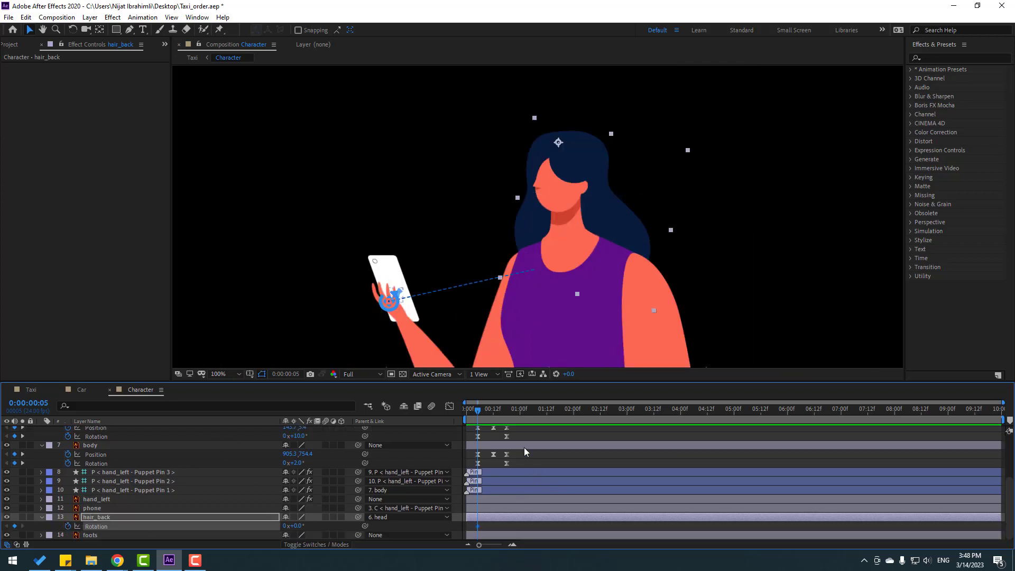
Keyframe the back hair's rotation at 4° on frame 16
{"action": "left_click_drag", "start_coordinate": [477, 413], "coordinate": [503, 413]}
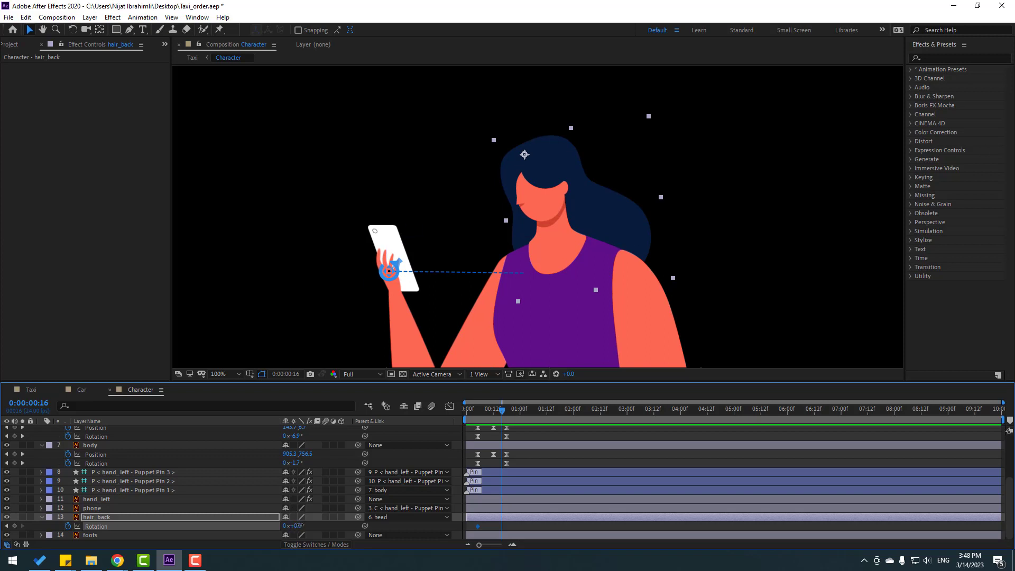
{"action": "type", "text": "4"}
{"action": "key", "text": "Return"}
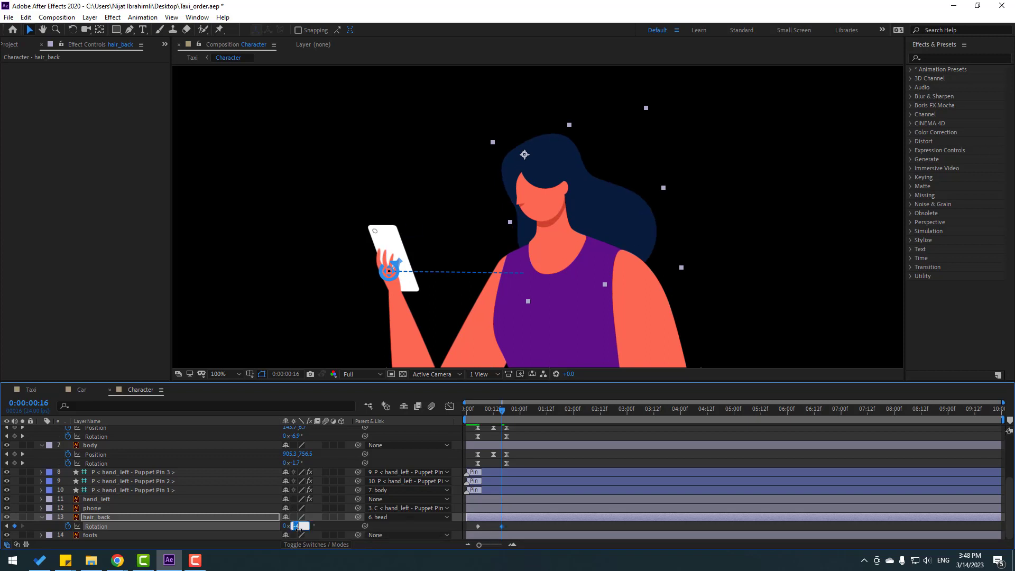
{"action": "type", "text": "4"}
{"action": "key", "text": "Return"}
{"action": "key", "text": "space"}
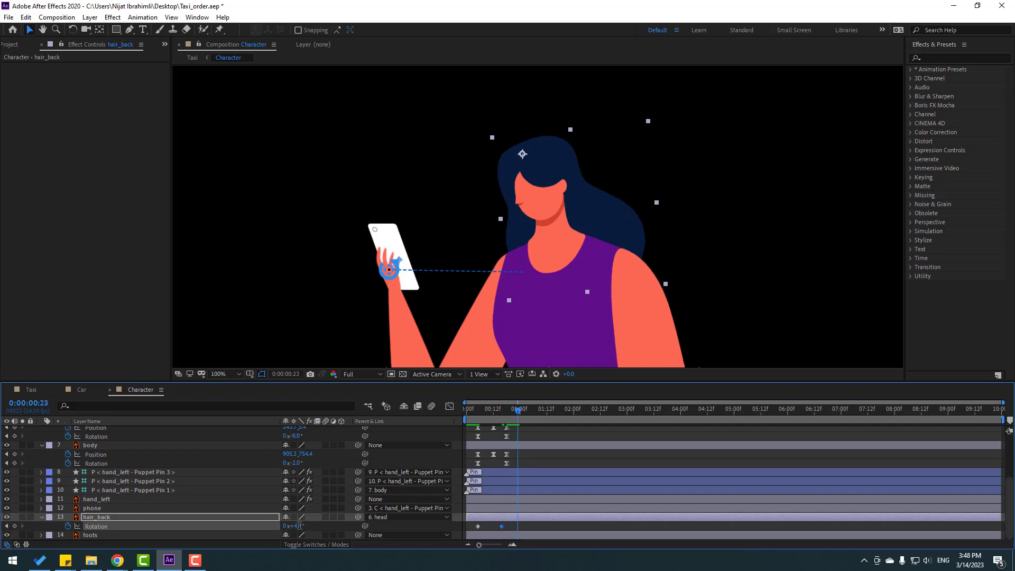
Add back hair rotation keyframes of -2° on frame 23 and 1° at 0:00:01:06
{"action": "type", "text": "-2"}
{"action": "key", "text": "Return"}
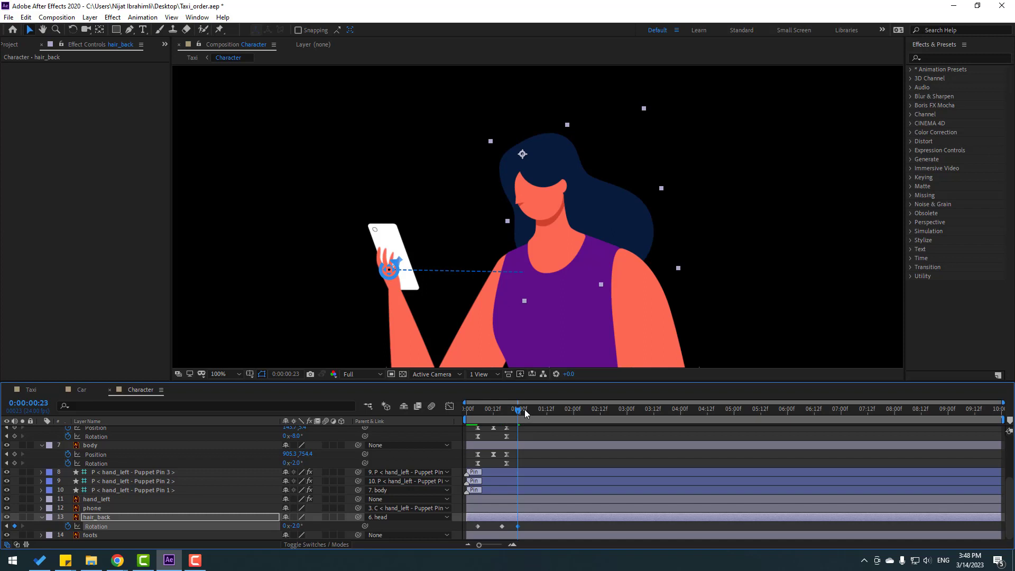
{"action": "left_click", "coordinate": [533, 410]}
{"action": "left_click", "coordinate": [297, 526]}
{"action": "type", "text": "1"}
{"action": "key", "text": "Return"}
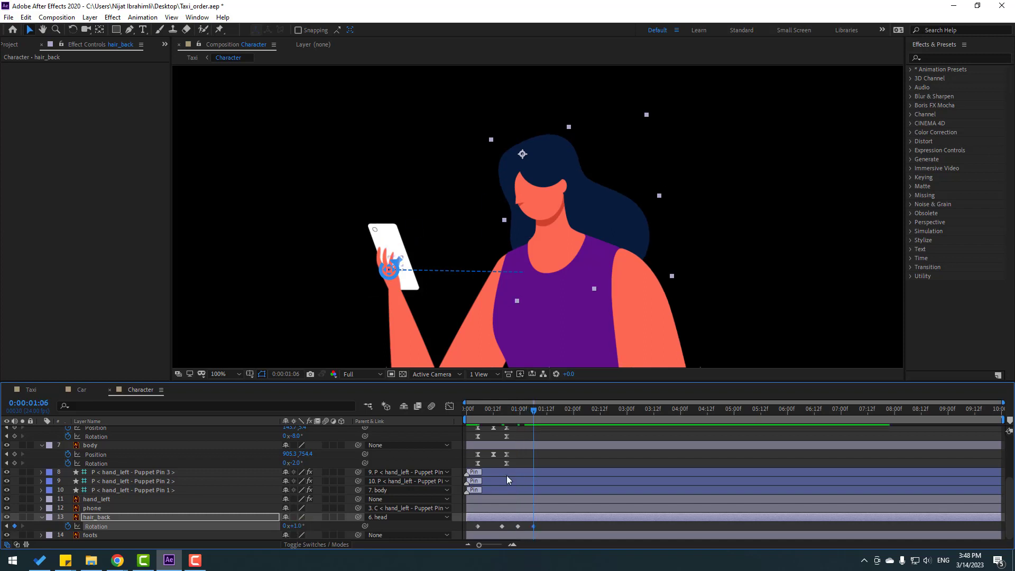
Add a back hair rotation keyframe of 0° at 0:00:01:13
{"action": "left_click", "coordinate": [294, 526]}
{"action": "type", "text": "0"}
{"action": "key", "text": "Return"}
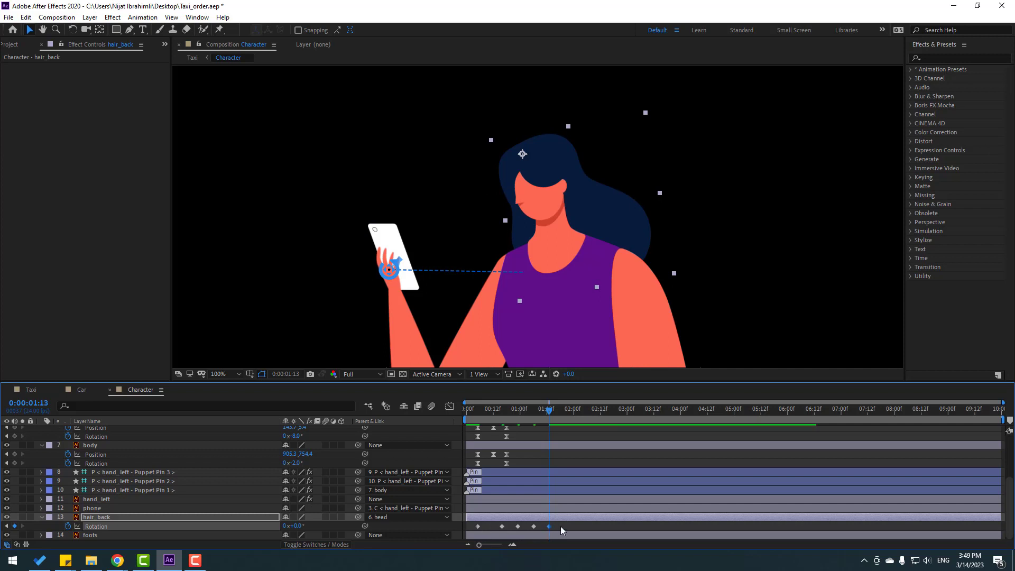
Apply Easy Ease to all of the back hair's rotation keyframes and preview the motion
{"action": "left_click_drag", "start_coordinate": [561, 531], "coordinate": [467, 526]}
{"action": "right_click", "coordinate": [478, 527]}
{"action": "mouse_move", "coordinate": [589, 520]}
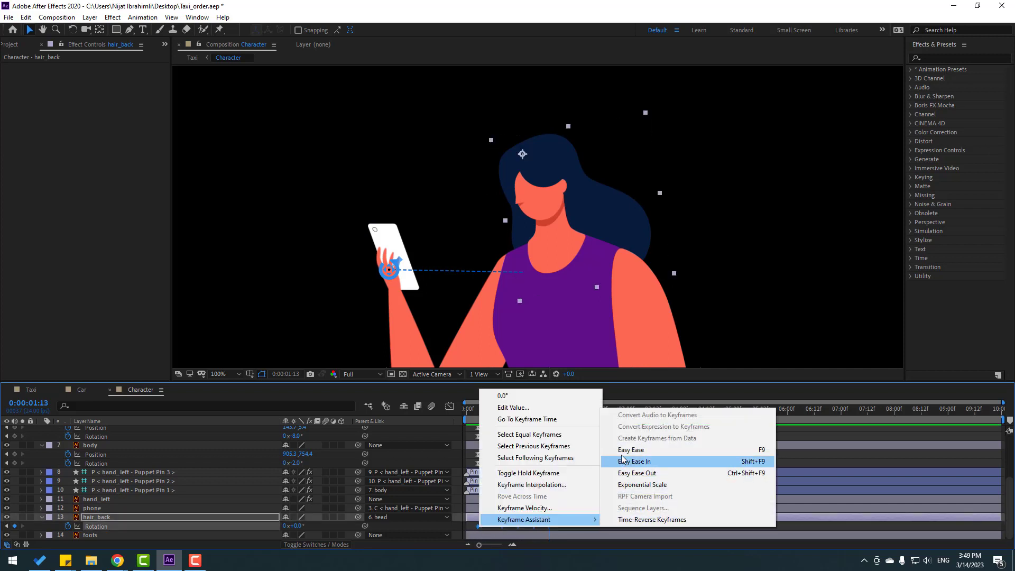
{"action": "left_click", "coordinate": [588, 447]}
{"action": "key", "text": "space"}
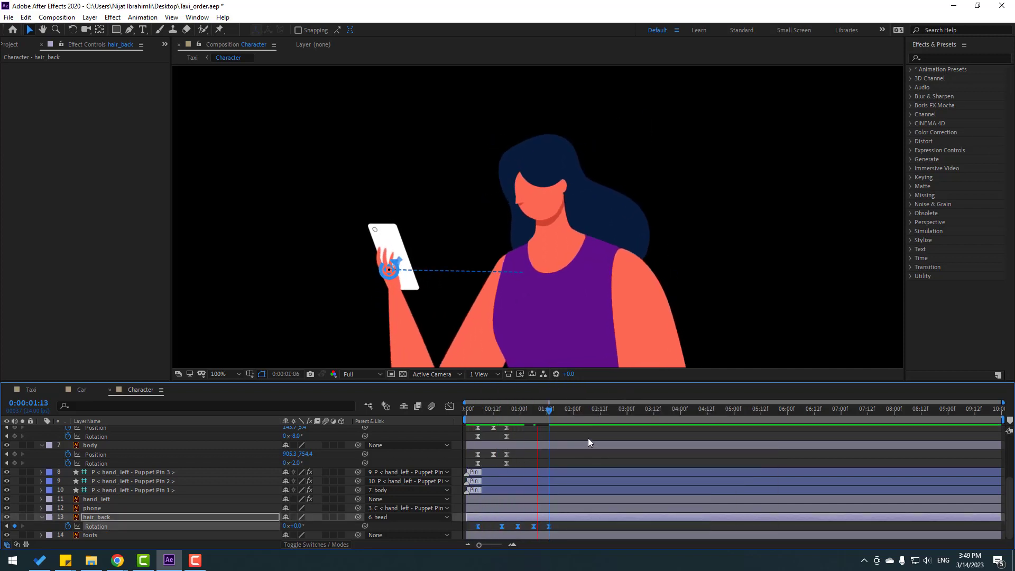
Shift all of the back hair's rotation keyframes about four frames earlier and play the animation
{"action": "left_click_drag", "start_coordinate": [560, 523], "coordinate": [480, 534]}
{"action": "left_click", "coordinate": [543, 413]}
{"action": "left_click_drag", "start_coordinate": [559, 523], "coordinate": [472, 527]}
{"action": "key", "text": "space"}
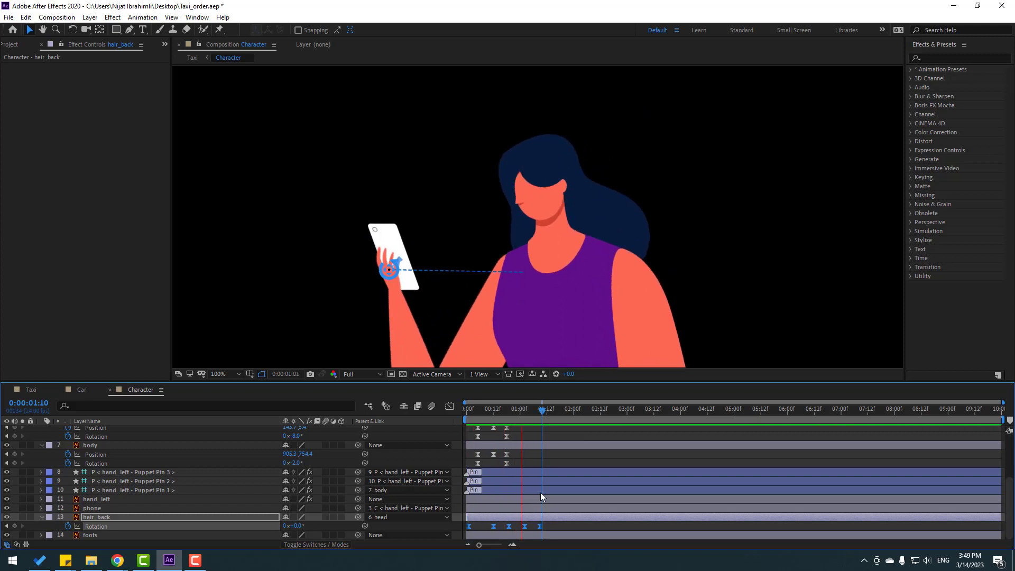
Preview the character's animation with the full figure in view
{"action": "scroll", "coordinate": [407, 286], "scroll_direction": "down", "scroll_amount": 2}
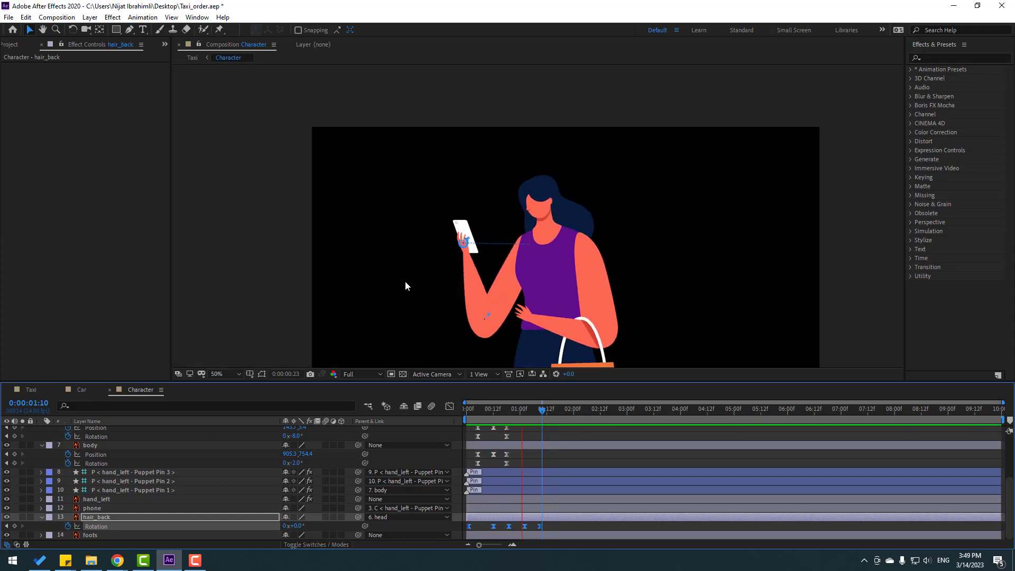
{"action": "key", "text": "space"}
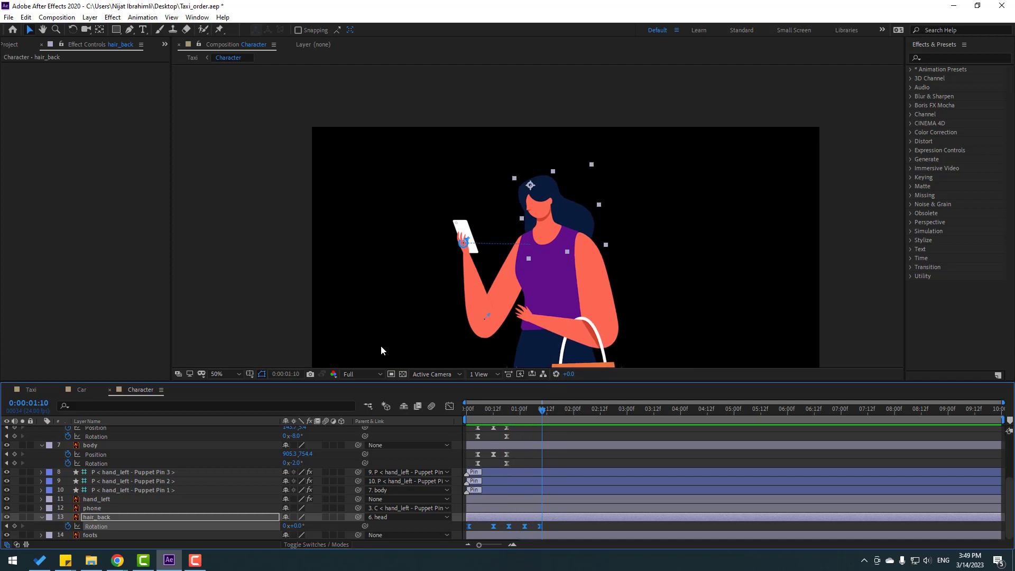
{"action": "key", "text": "space"}
{"action": "key", "text": "space"}
{"action": "left_click_drag", "start_coordinate": [422, 330], "coordinate": [424, 258]}
{"action": "key", "text": "space"}
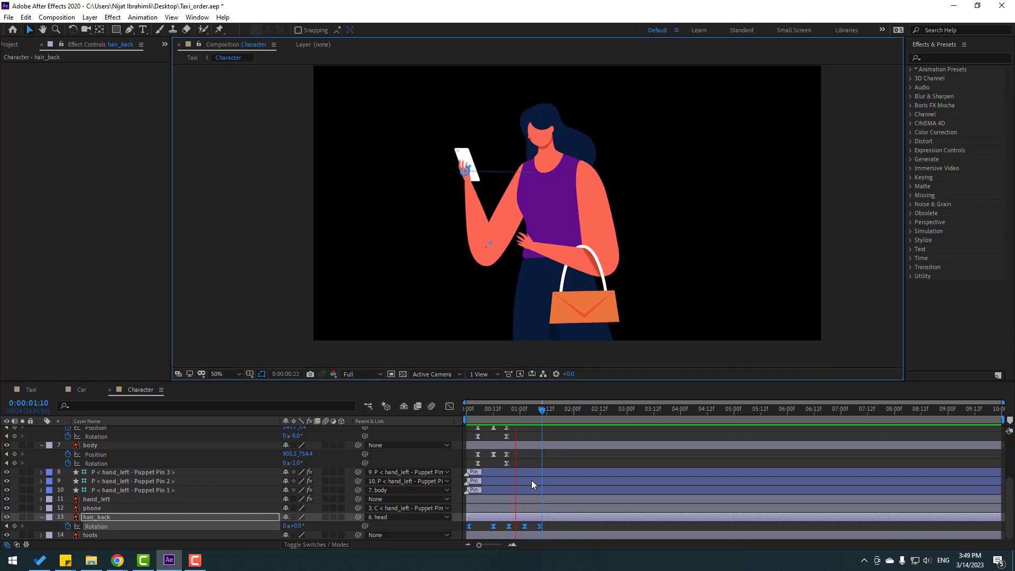
Hold the body's rotation with a -2° keyframe at 0:00:01:13, and keyframe it at 4° at 0:00:02:03
{"action": "left_click", "coordinate": [536, 413]}
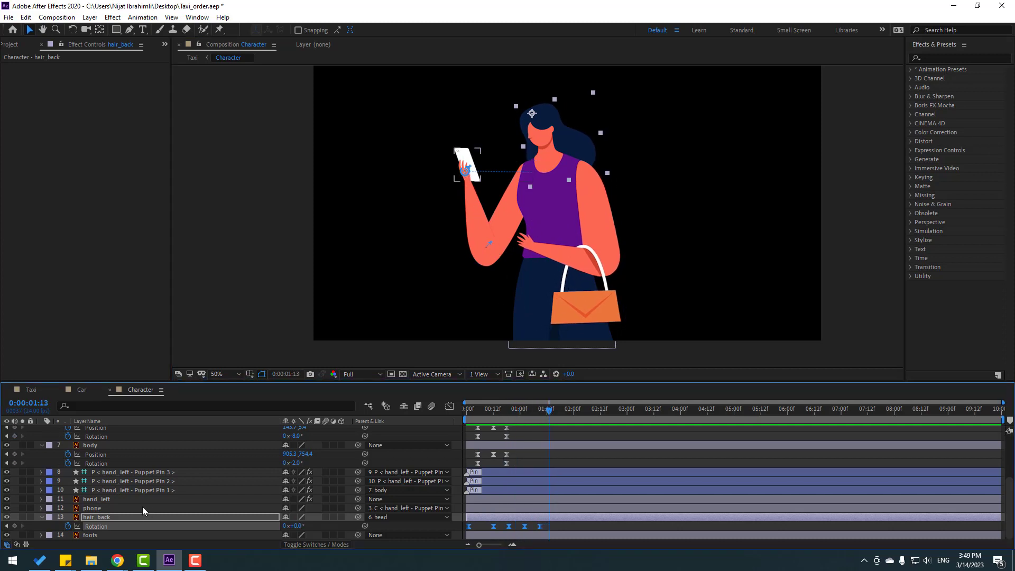
{"action": "scroll", "coordinate": [117, 494], "scroll_direction": "up", "scroll_amount": 3}
{"action": "left_click", "coordinate": [88, 475]}
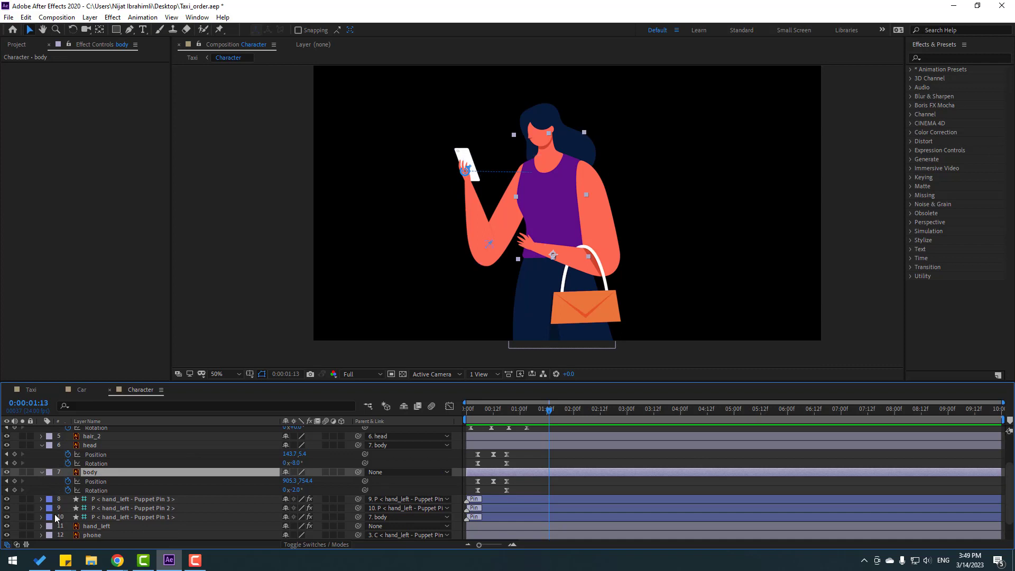
{"action": "left_click", "coordinate": [15, 490]}
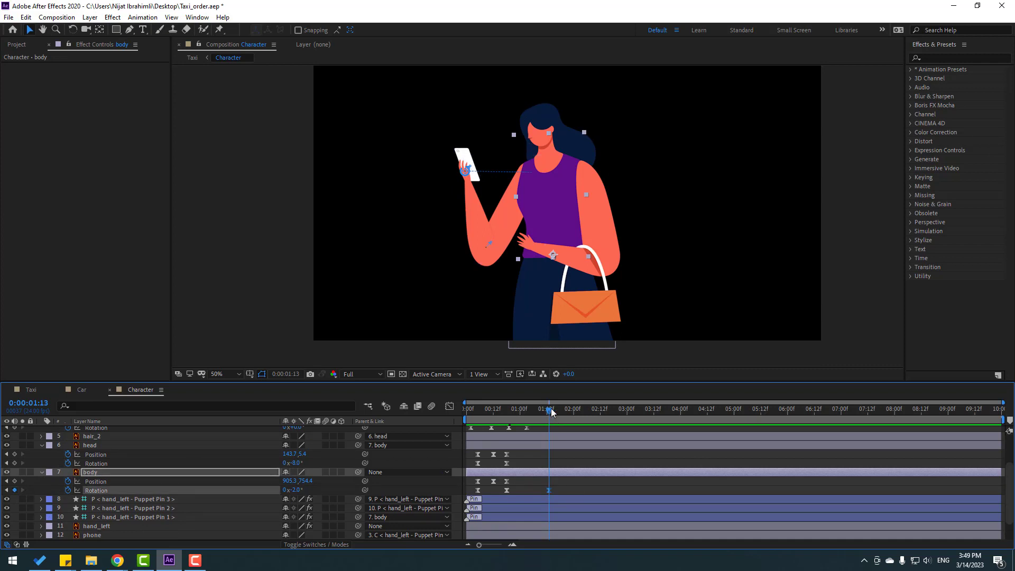
{"action": "left_click_drag", "start_coordinate": [551, 412], "coordinate": [564, 413]}
{"action": "left_click_drag", "start_coordinate": [294, 491], "coordinate": [299, 490]}
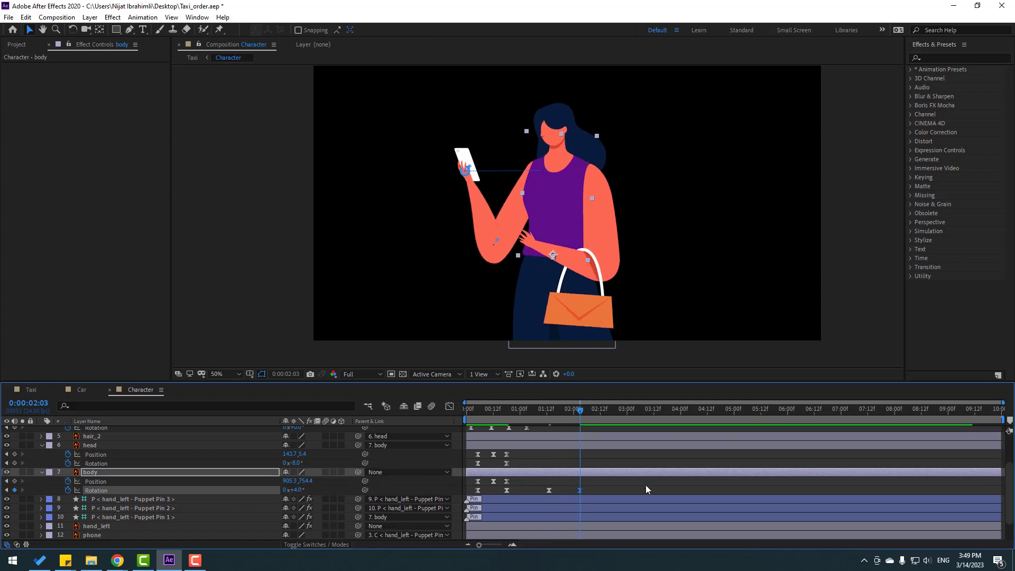
Keyframe the left hand controller's current position at 0:00:01:13, and move the controller lower and away from the body at 0:00:02:03
{"action": "left_click_drag", "start_coordinate": [571, 411], "coordinate": [550, 412]}
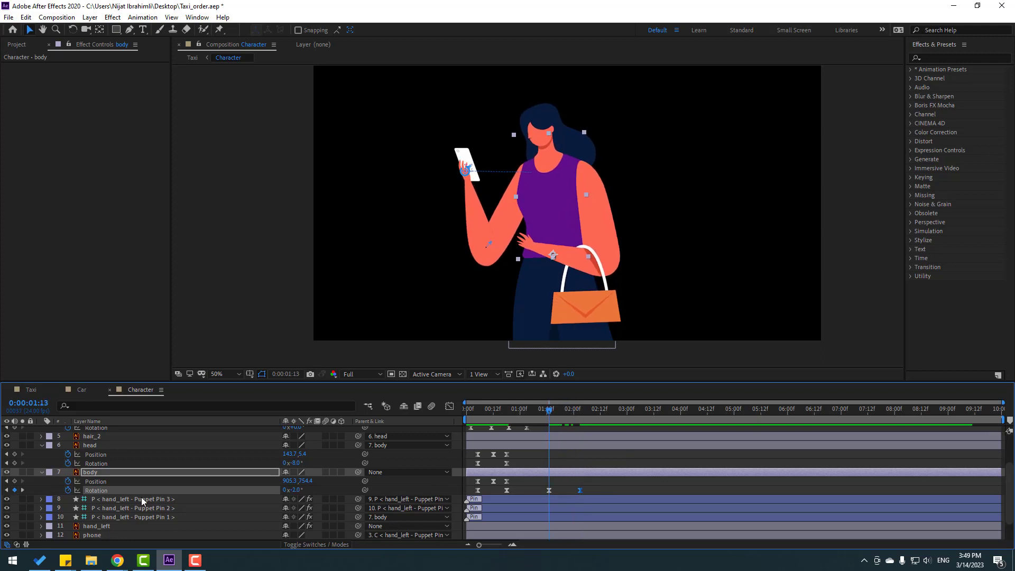
{"action": "scroll", "coordinate": [110, 455], "scroll_direction": "up", "scroll_amount": 2}
{"action": "scroll", "coordinate": [119, 455], "scroll_direction": "up", "scroll_amount": 2}
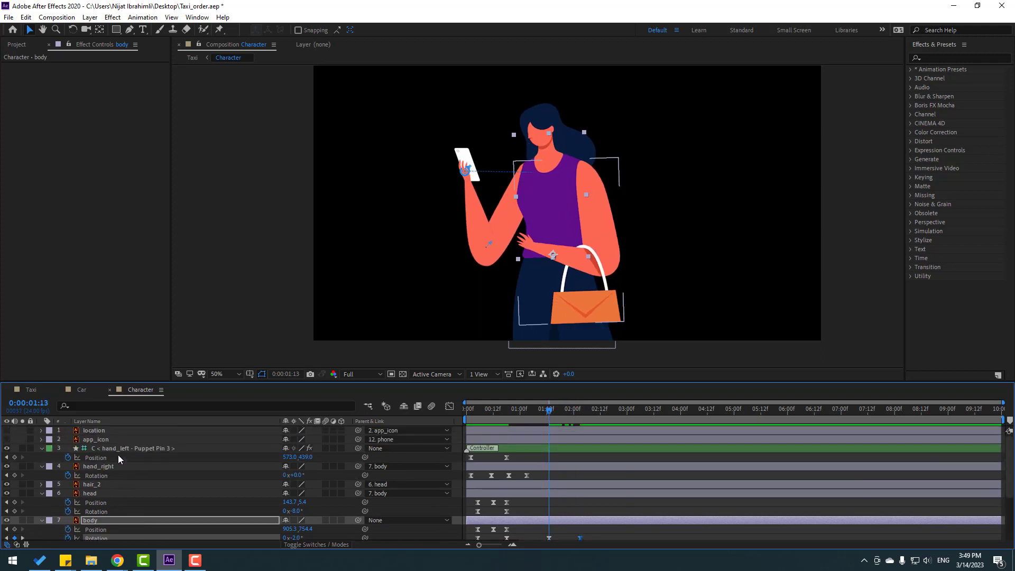
{"action": "left_click", "coordinate": [15, 457]}
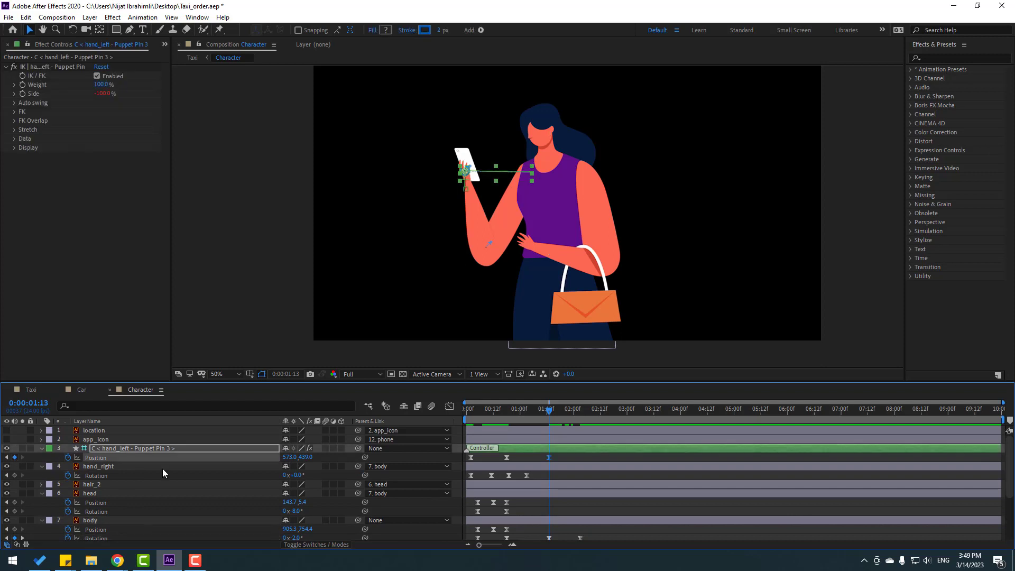
{"action": "left_click_drag", "start_coordinate": [554, 411], "coordinate": [582, 417]}
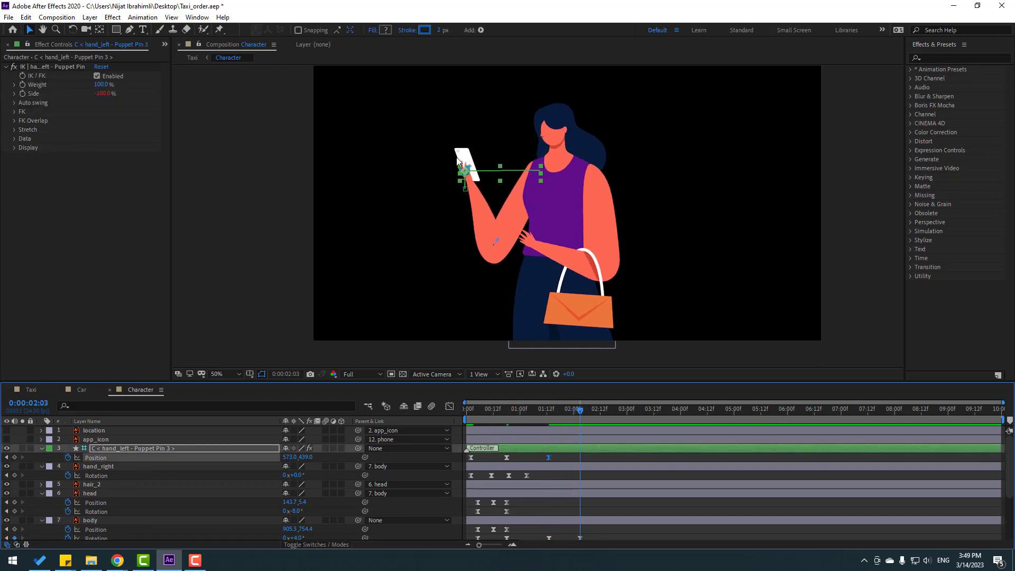
{"action": "scroll", "coordinate": [441, 225], "scroll_direction": "up", "scroll_amount": 2}
{"action": "left_click_drag", "start_coordinate": [429, 175], "coordinate": [417, 194]}
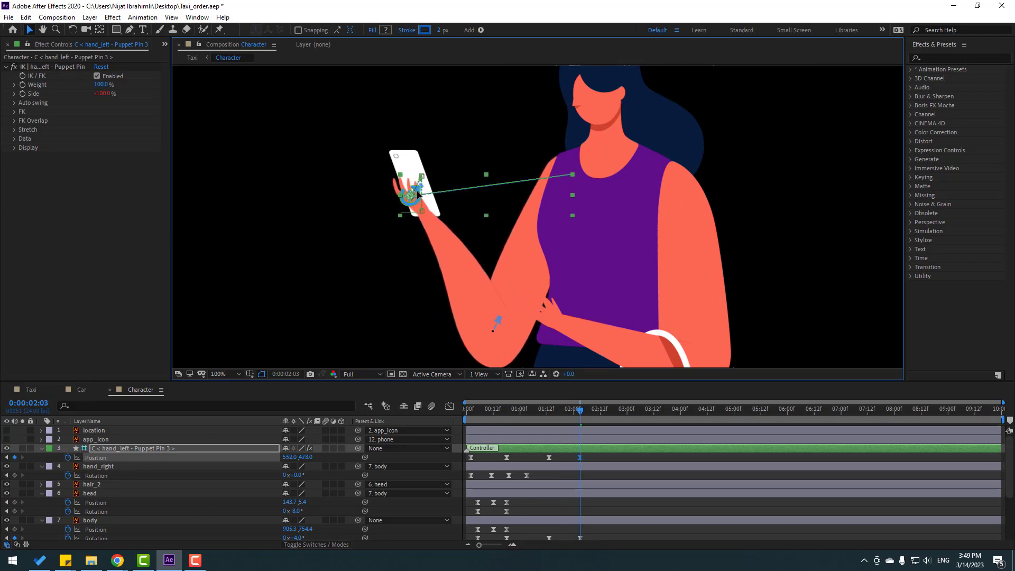
Adjust the left hand controller's position at 0:00:02:03 to 532, 517 and check the arm movement
{"action": "scroll", "coordinate": [546, 267], "scroll_direction": "down", "scroll_amount": 2}
{"action": "left_click_drag", "start_coordinate": [537, 416], "coordinate": [579, 411]}
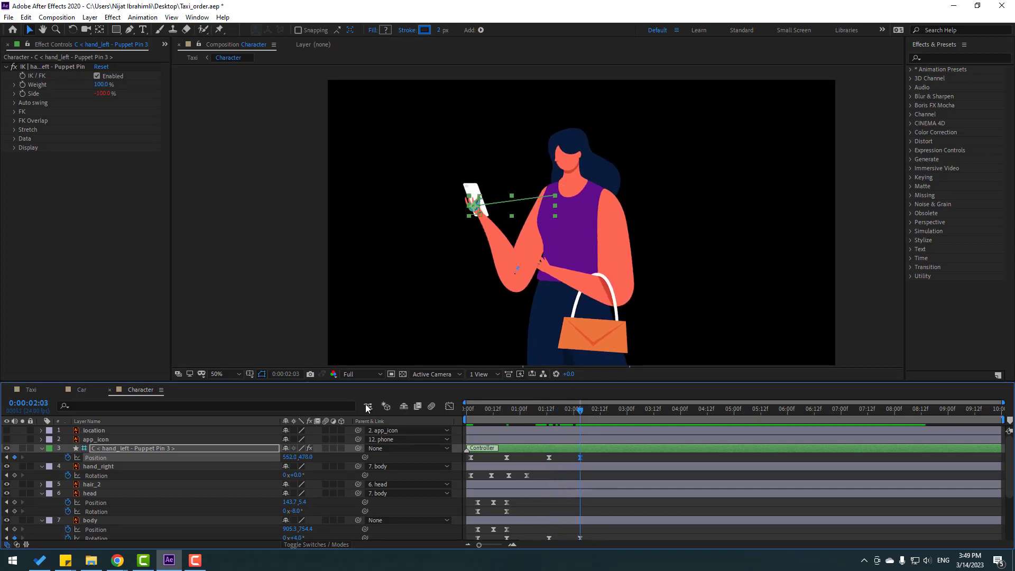
{"action": "left_click_drag", "start_coordinate": [304, 457], "coordinate": [281, 455]}
{"action": "mouse_move", "coordinate": [566, 414]}
{"action": "left_mouse_down"}
{"action": "mouse_move", "coordinate": [547, 414]}
{"action": "mouse_move", "coordinate": [567, 419]}
{"action": "left_mouse_up"}
Duplicate the body's three position keyframes starting at 0:00:01:13
{"action": "scroll", "coordinate": [554, 516], "scroll_direction": "down", "scroll_amount": 2}
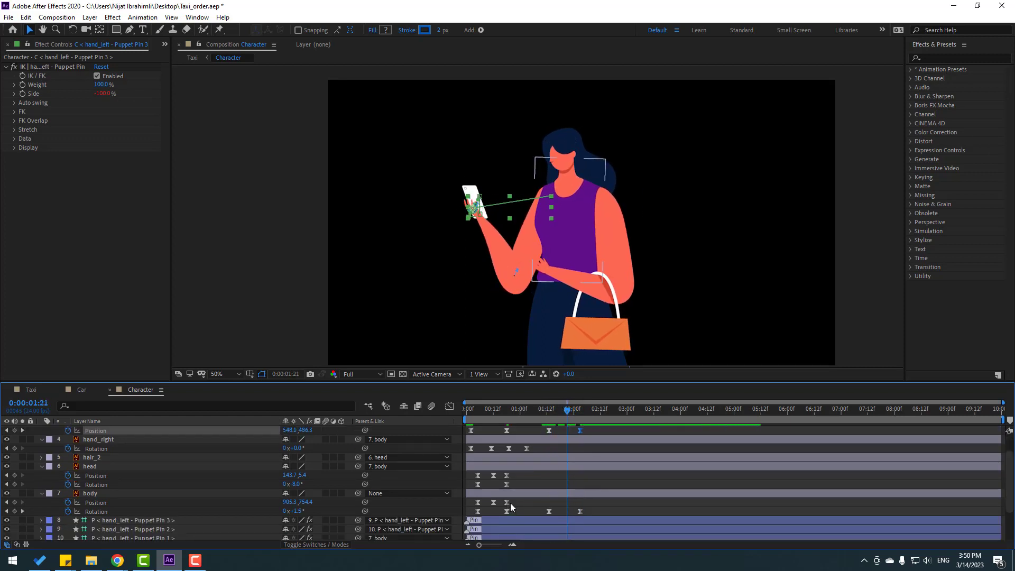
{"action": "left_click_drag", "start_coordinate": [512, 505], "coordinate": [470, 500]}
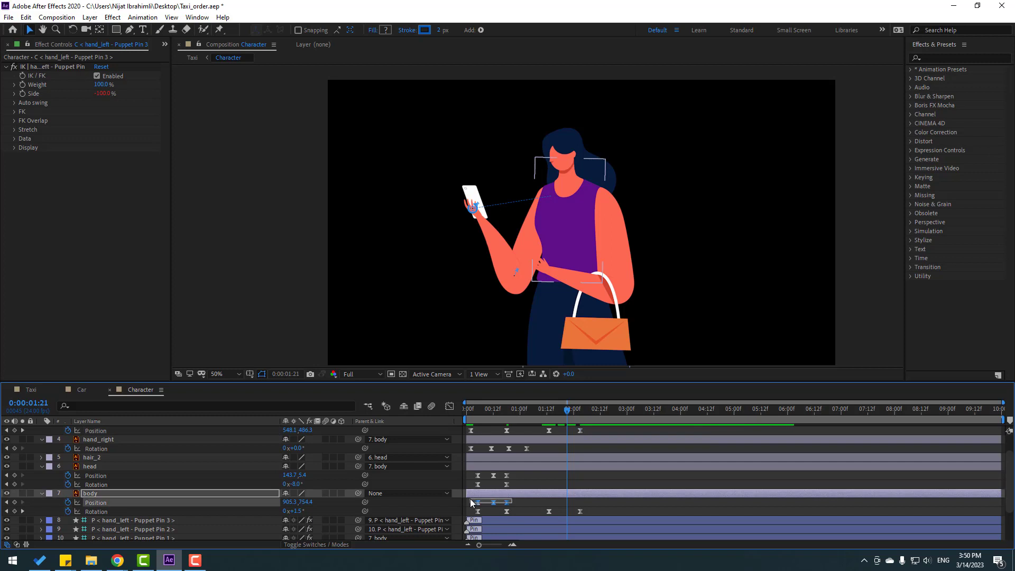
{"action": "left_click", "coordinate": [550, 410]}
{"action": "key", "text": "ctrl+v"}
{"action": "left_click_drag", "start_coordinate": [546, 415], "coordinate": [569, 418]}
Duplicate the right hand's four rotation keyframes starting at 0:00:01:13 and preview the animation
{"action": "scroll", "coordinate": [555, 482], "scroll_direction": "up", "scroll_amount": 1}
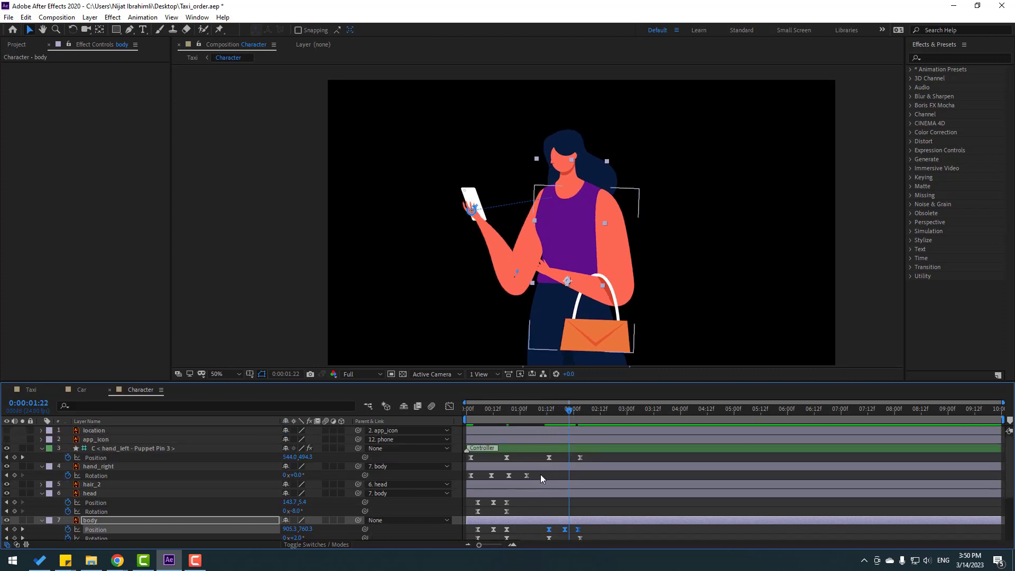
{"action": "left_click_drag", "start_coordinate": [541, 474], "coordinate": [456, 490]}
{"action": "left_click_drag", "start_coordinate": [554, 407], "coordinate": [587, 429]}
{"action": "key", "text": "ctrl+v"}
{"action": "key", "text": "space"}
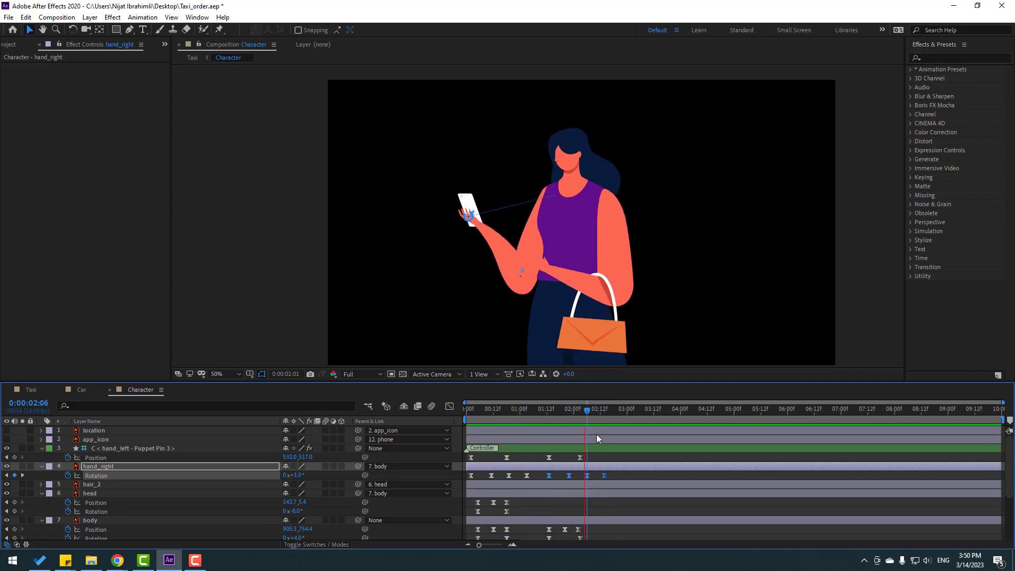
{"action": "key", "text": "space"}
Shift the right hand's duplicated rotation keyframes earlier so they start at 0:00:01:10, and preview the timing
{"action": "left_click_drag", "start_coordinate": [548, 474], "coordinate": [542, 474]}
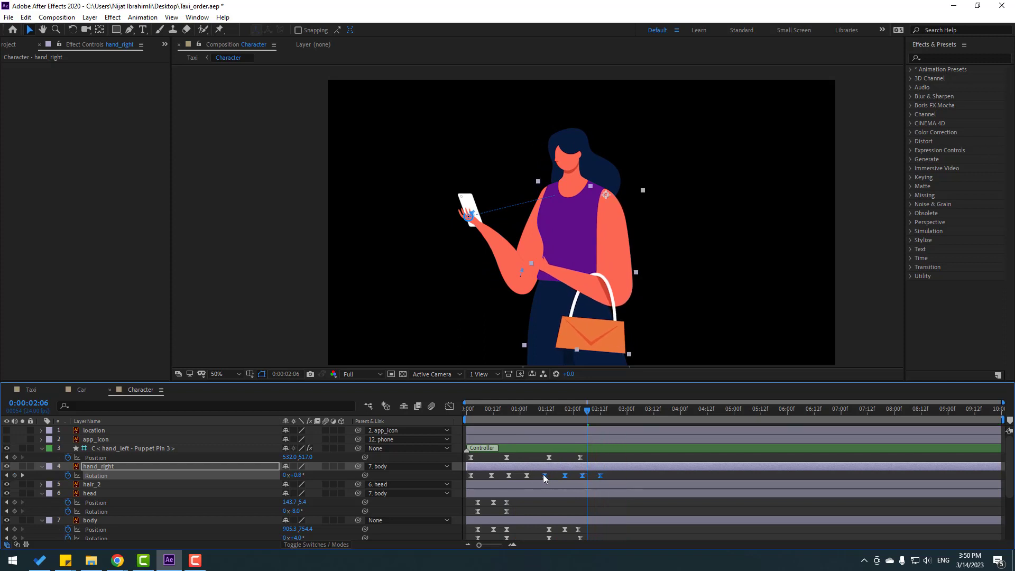
{"action": "key", "text": "space"}
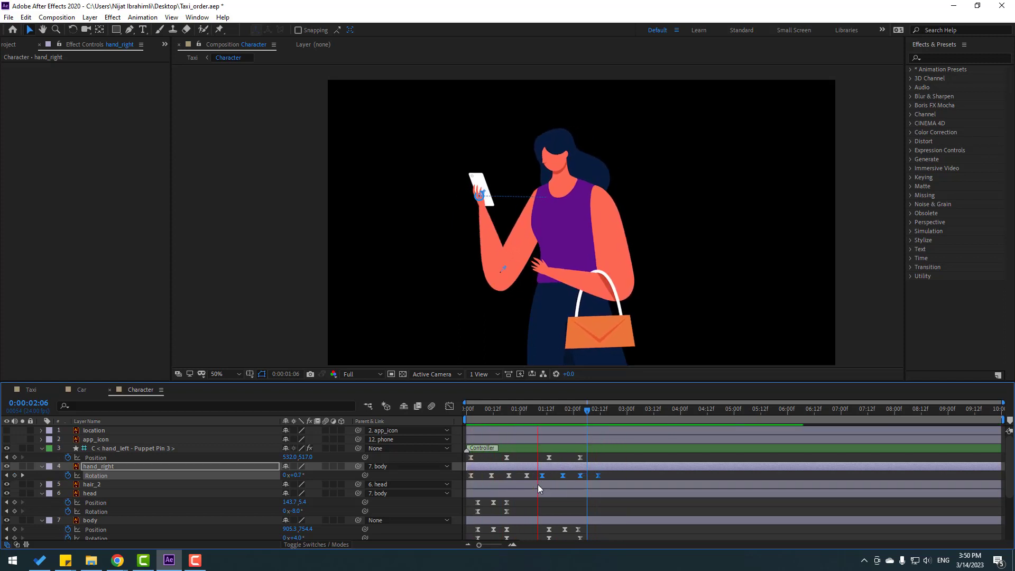
{"action": "left_click", "coordinate": [542, 410]}
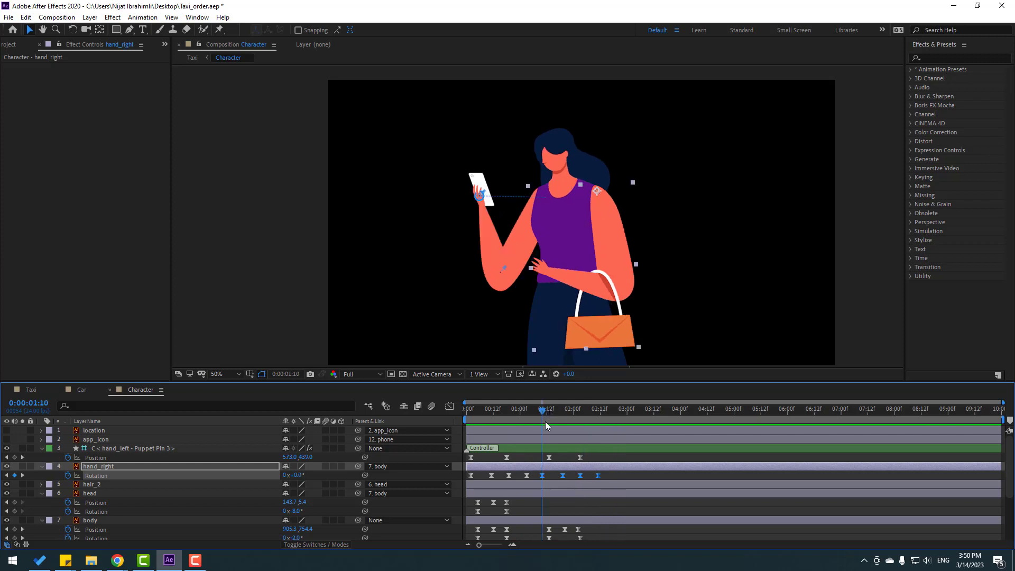
Hold the head's rotation with a -8° keyframe at 0:00:01:12, and keyframe it at 6° at 0:00:02:02
{"action": "scroll", "coordinate": [167, 513], "scroll_direction": "down", "scroll_amount": 3}
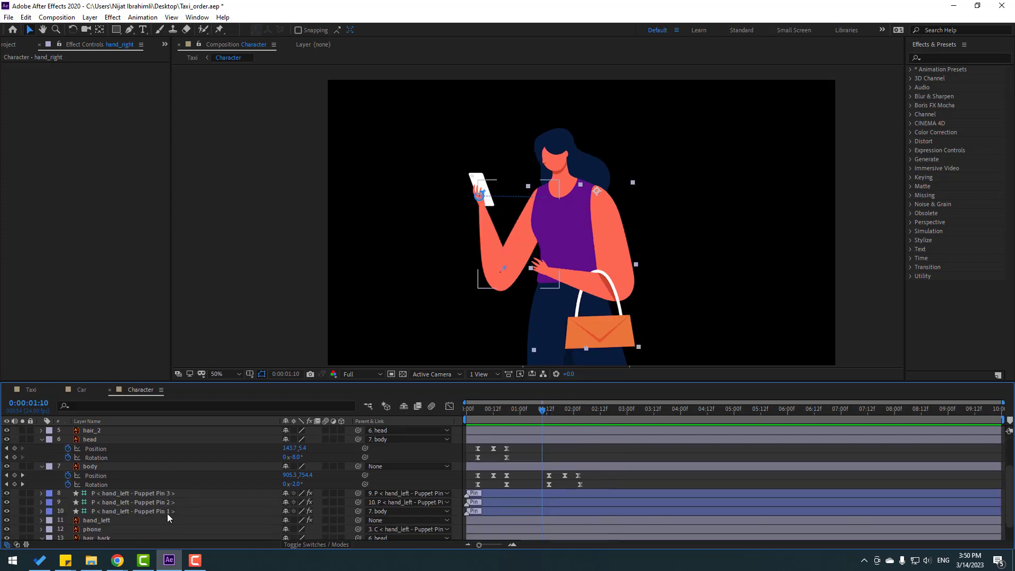
{"action": "left_click", "coordinate": [97, 440]}
{"action": "left_click_drag", "start_coordinate": [543, 412], "coordinate": [547, 417]}
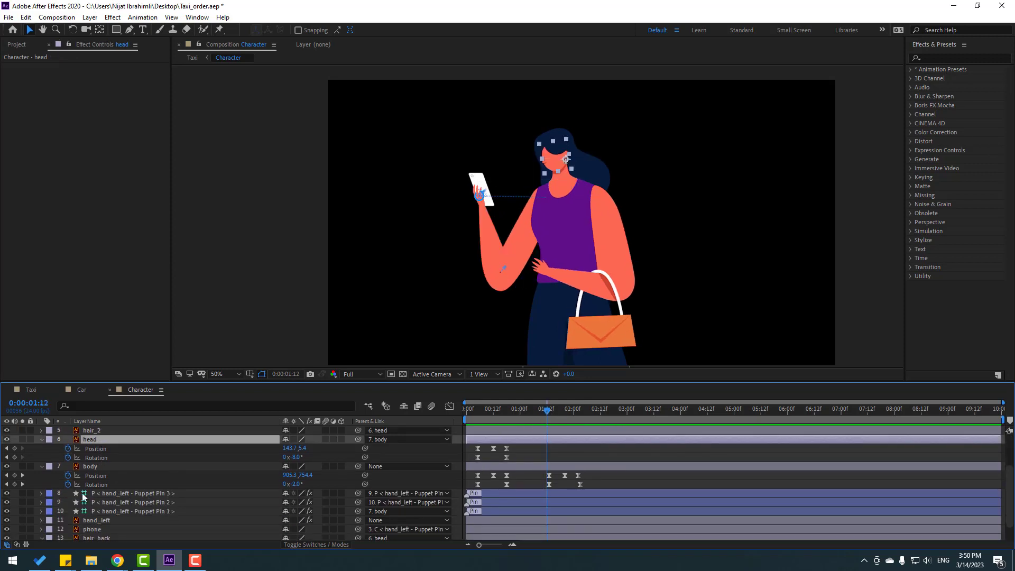
{"action": "left_click", "coordinate": [14, 457]}
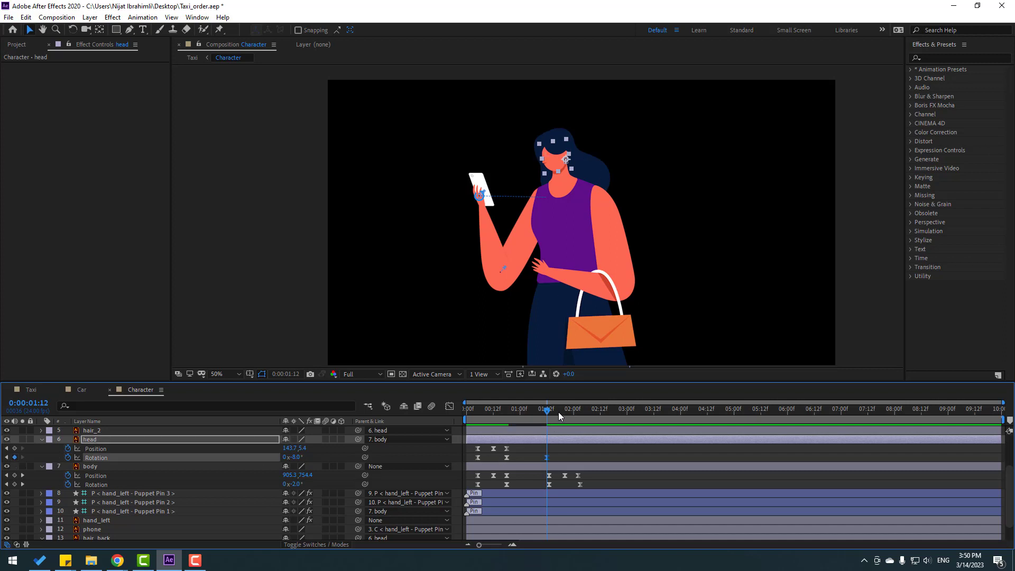
{"action": "left_click_drag", "start_coordinate": [558, 412], "coordinate": [576, 414]}
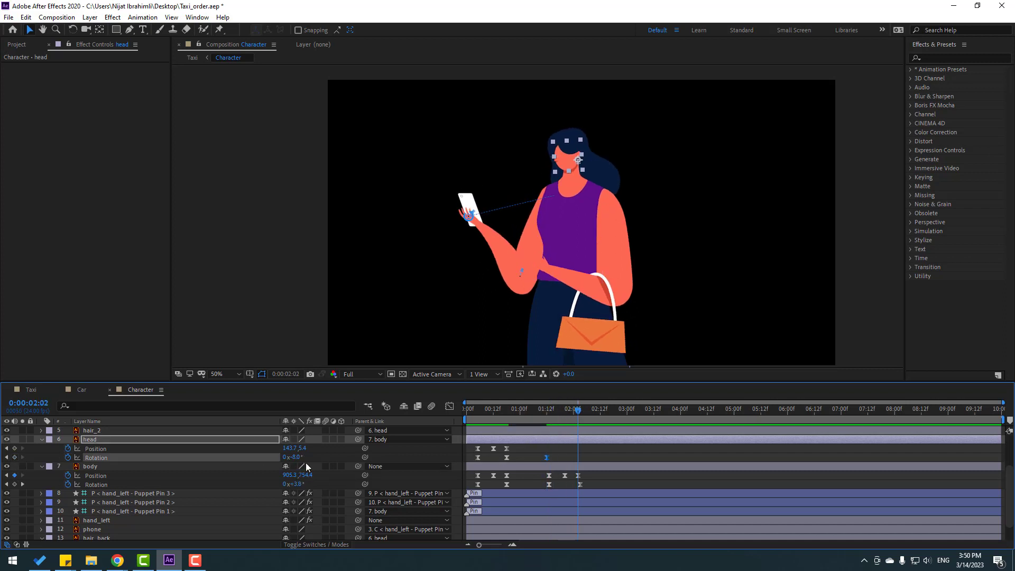
{"action": "type", "text": "6"}
{"action": "key", "text": "Return"}
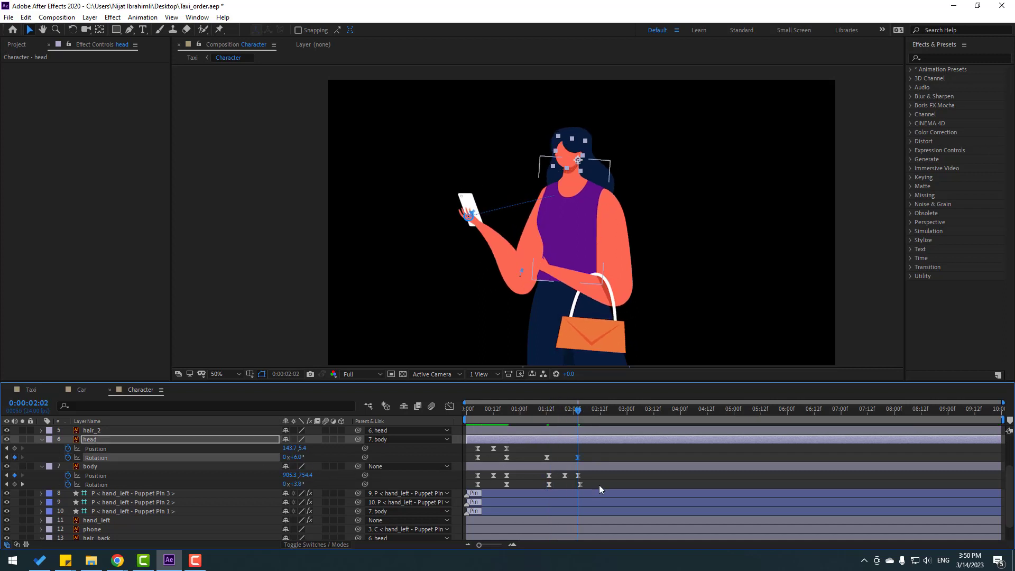
Duplicate the head's three position keyframes starting at 0:00:01:12
{"action": "left_click", "coordinate": [513, 450]}
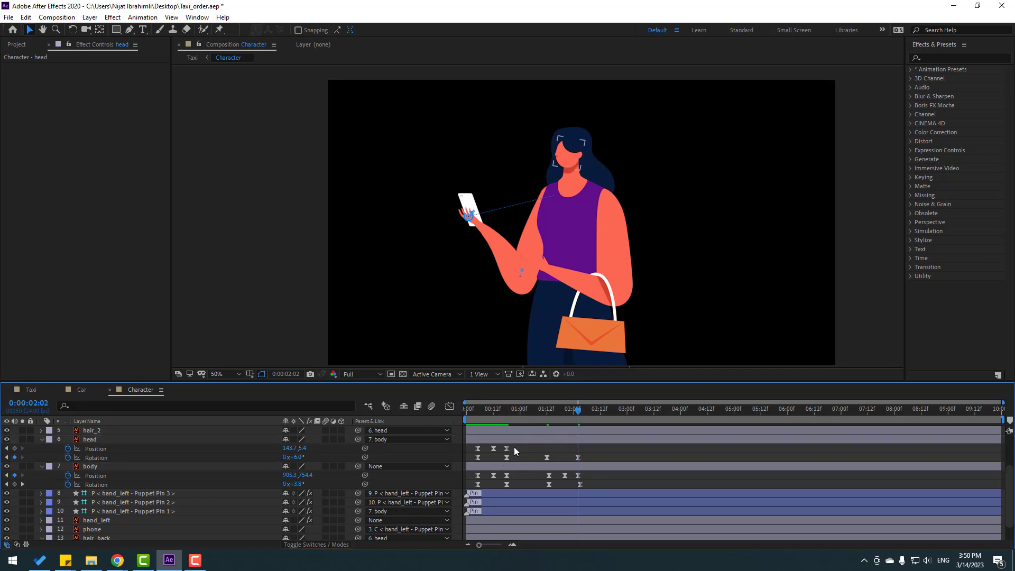
{"action": "left_click_drag", "start_coordinate": [515, 448], "coordinate": [469, 446]}
{"action": "left_click", "coordinate": [548, 418]}
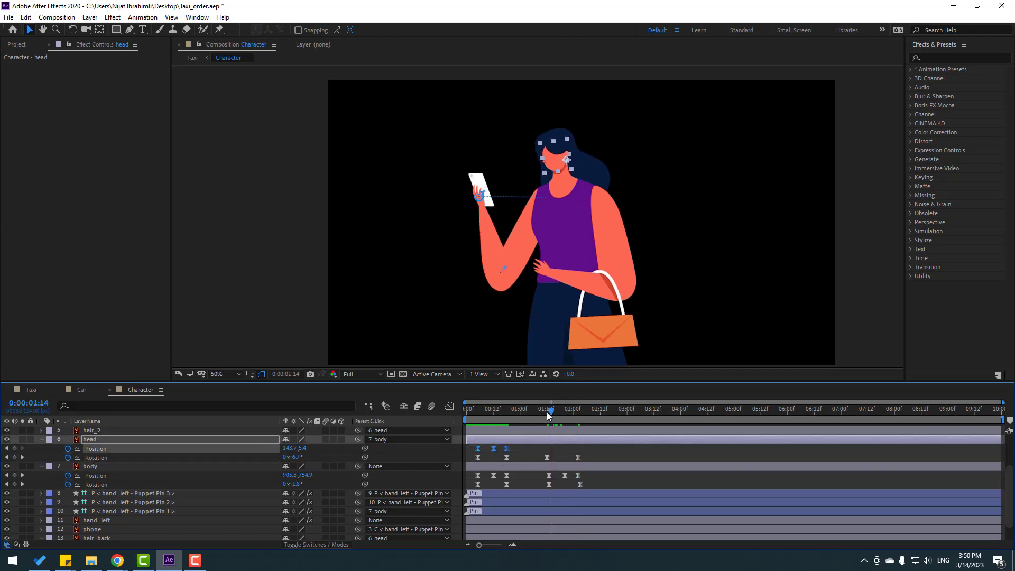
{"action": "left_click_drag", "start_coordinate": [546, 410], "coordinate": [540, 411]}
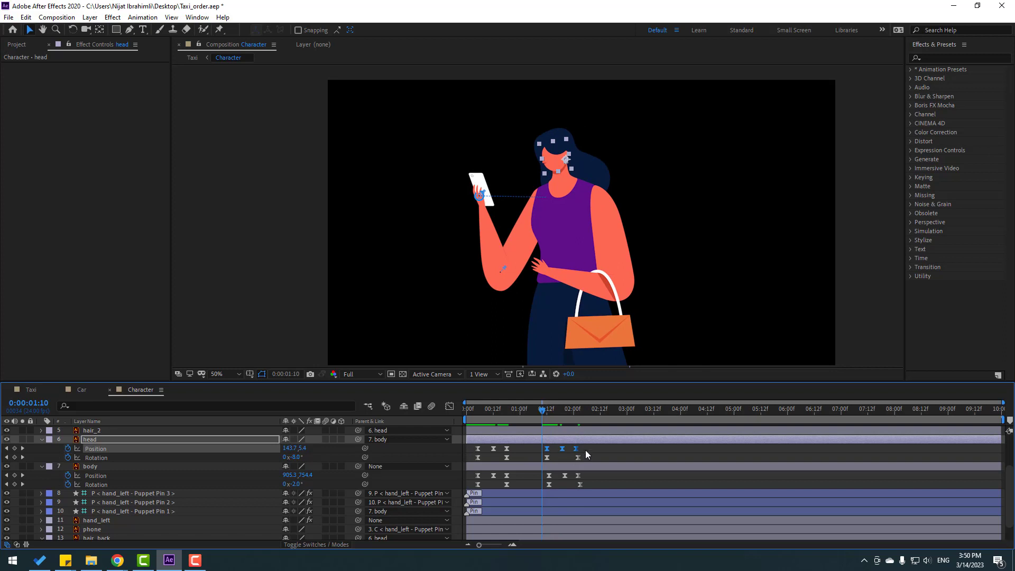
Shift the head's second set of position and rotation keyframes later to start at 0:00:01:14, and preview the animation
{"action": "left_click_drag", "start_coordinate": [587, 450], "coordinate": [551, 458]}
{"action": "left_click", "coordinate": [553, 418]}
{"action": "key", "text": "space"}
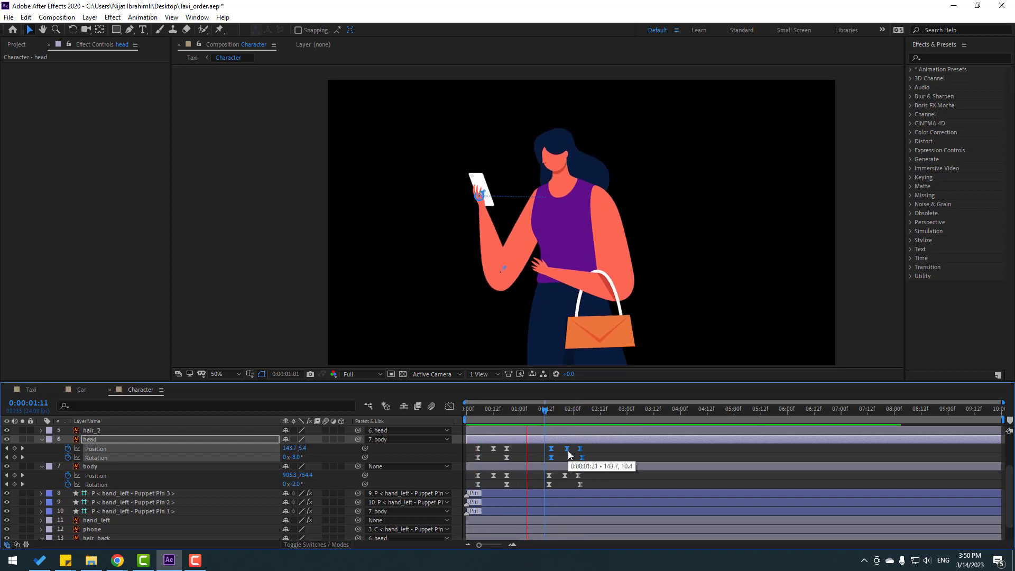
{"action": "key", "text": "space"}
Duplicate the hair_back layer's swing rotation keyframes right after its existing ones, and preview the animation
{"action": "scroll", "coordinate": [596, 478], "scroll_direction": "down", "scroll_amount": 2}
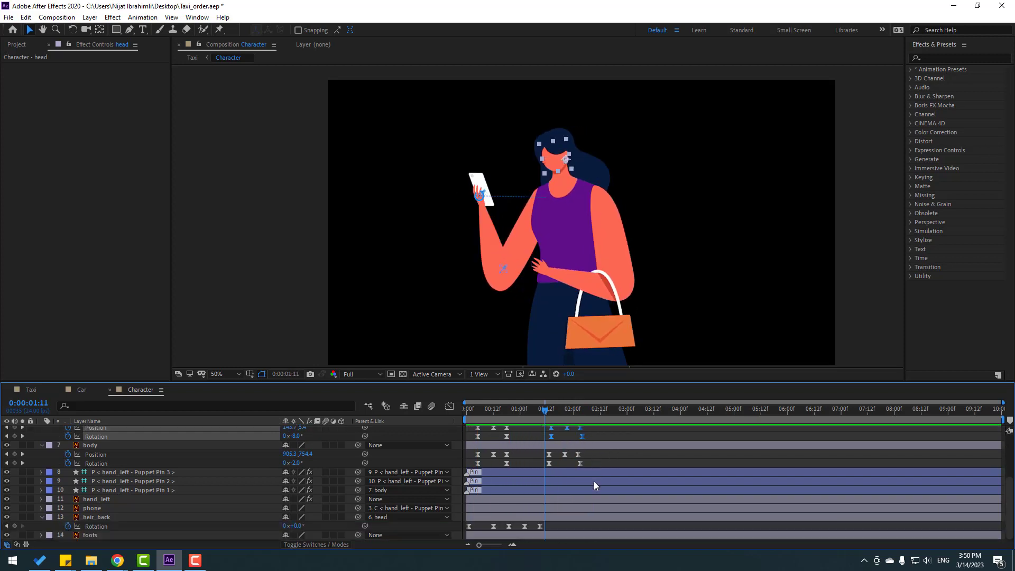
{"action": "left_click_drag", "start_coordinate": [549, 526], "coordinate": [456, 537]}
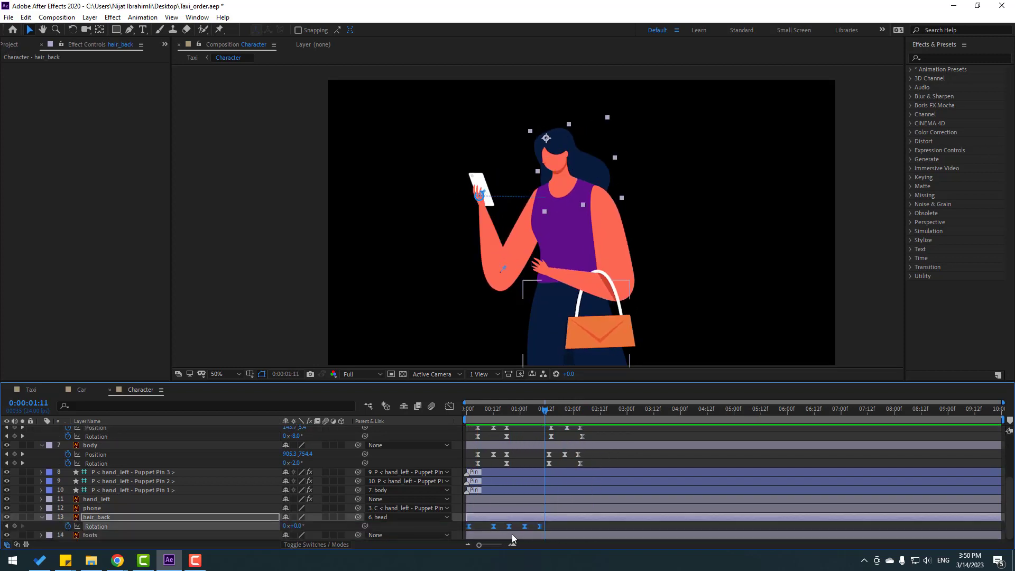
{"action": "left_click_drag", "start_coordinate": [554, 530], "coordinate": [503, 537]}
{"action": "left_click_drag", "start_coordinate": [545, 407], "coordinate": [616, 412]}
{"action": "key", "text": "ctrl+v"}
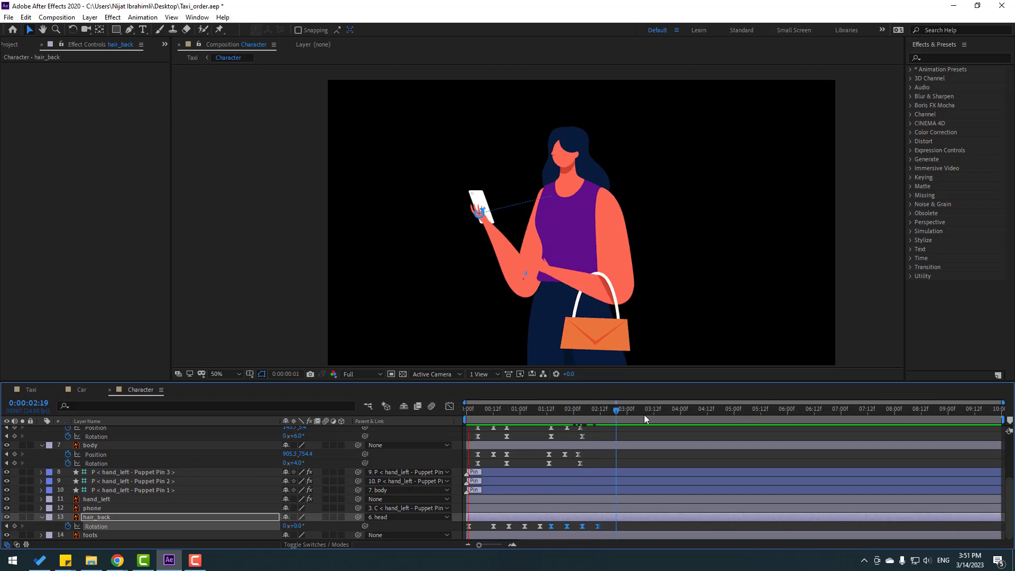
{"action": "key", "text": "space"}
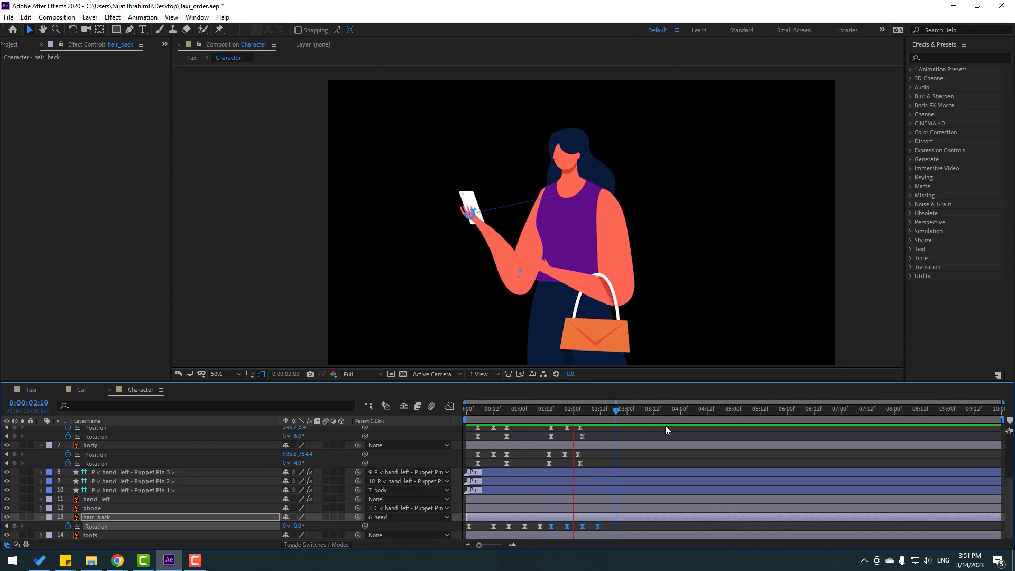
{"action": "key", "text": "space"}
{"action": "scroll", "coordinate": [502, 248], "scroll_direction": "up", "scroll_amount": 2}
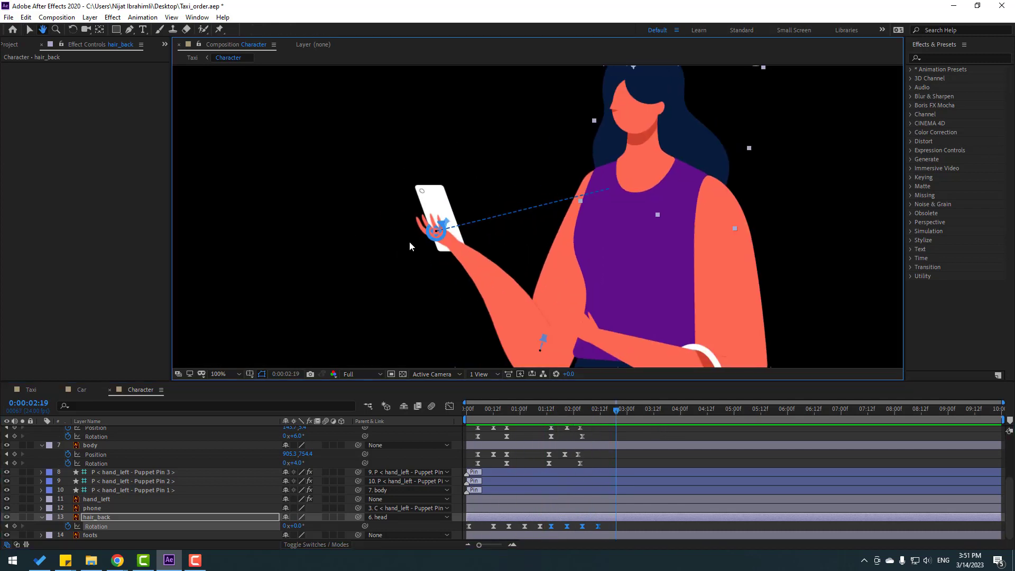
Keyframe the phone's rotation at 0° where the body's second motion starts, and at -21° at 0:00:02:00
{"action": "left_click", "coordinate": [418, 191]}
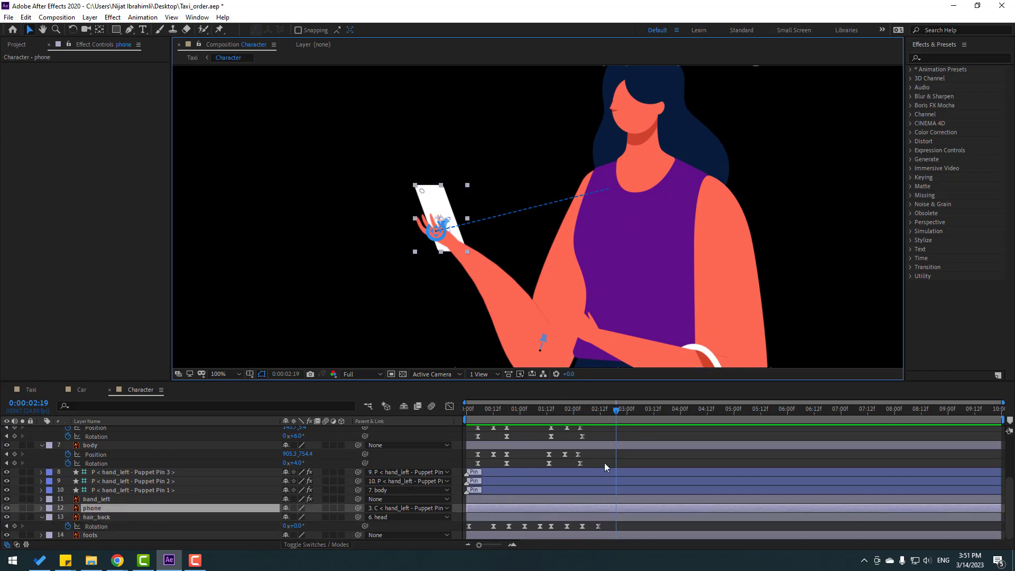
{"action": "left_click_drag", "start_coordinate": [516, 410], "coordinate": [574, 412]}
{"action": "key", "text": "r"}
{"action": "left_click", "coordinate": [67, 517]}
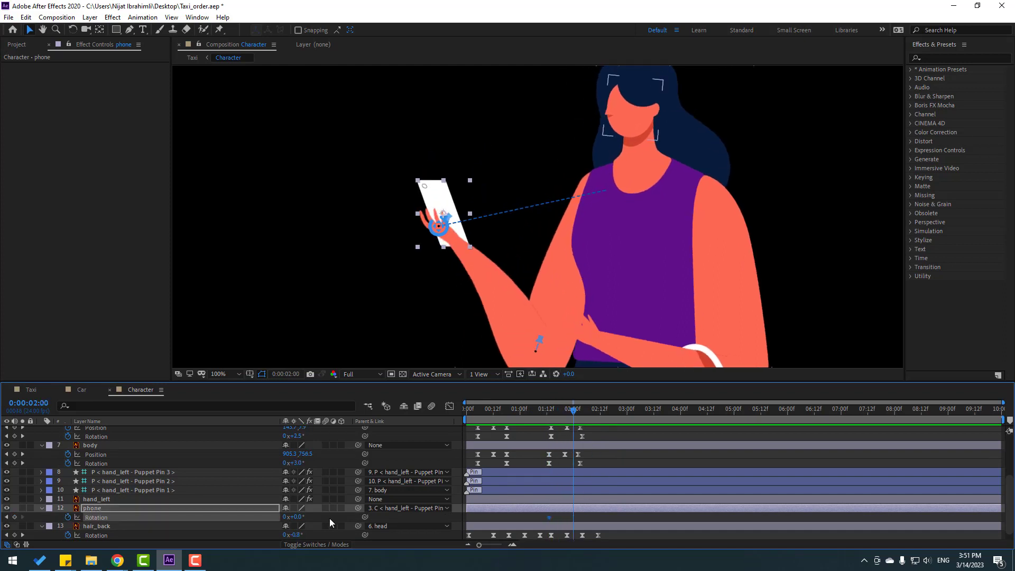
{"action": "left_click_drag", "start_coordinate": [297, 517], "coordinate": [286, 518]}
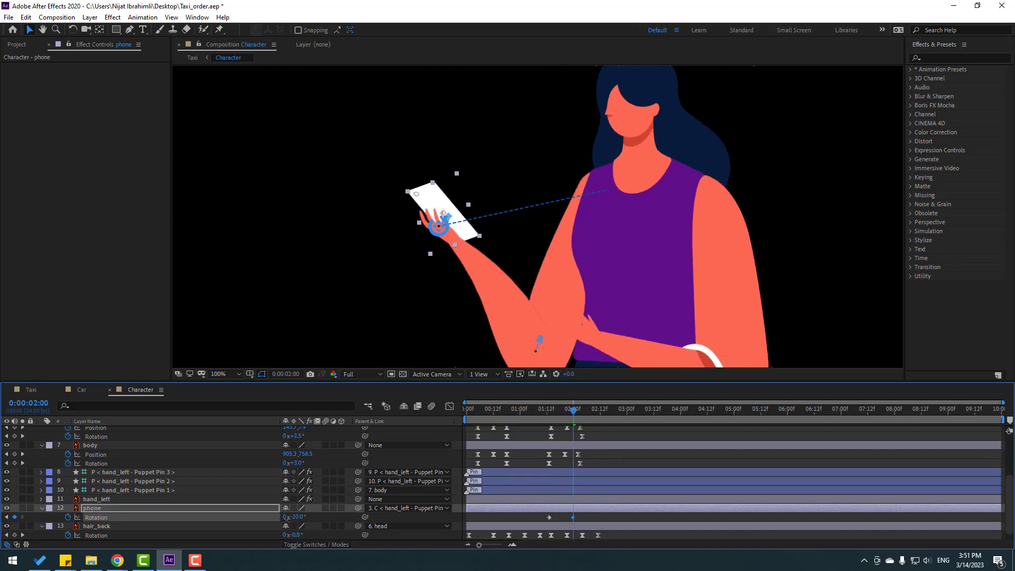
Apply Easy Ease to the phone's two rotation keyframes, and preview the motion up close and with the whole character in view
{"action": "right_click", "coordinate": [549, 518]}
{"action": "mouse_move", "coordinate": [572, 511]}
{"action": "left_click", "coordinate": [700, 442]}
{"action": "left_click_drag", "start_coordinate": [539, 413], "coordinate": [589, 411]}
{"action": "key", "text": "space"}
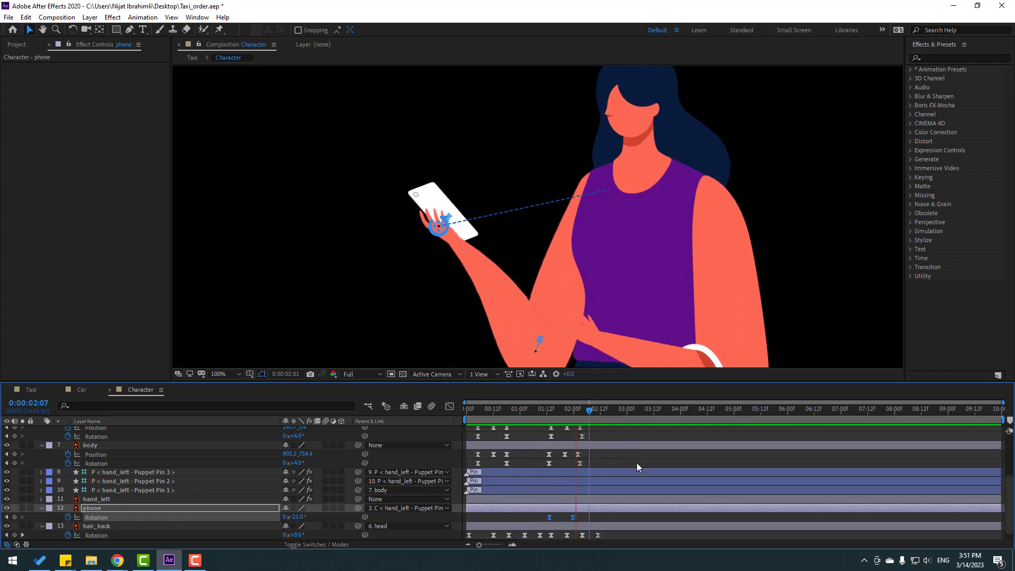
{"action": "key", "text": "space"}
{"action": "scroll", "coordinate": [556, 227], "scroll_direction": "down", "scroll_amount": 3}
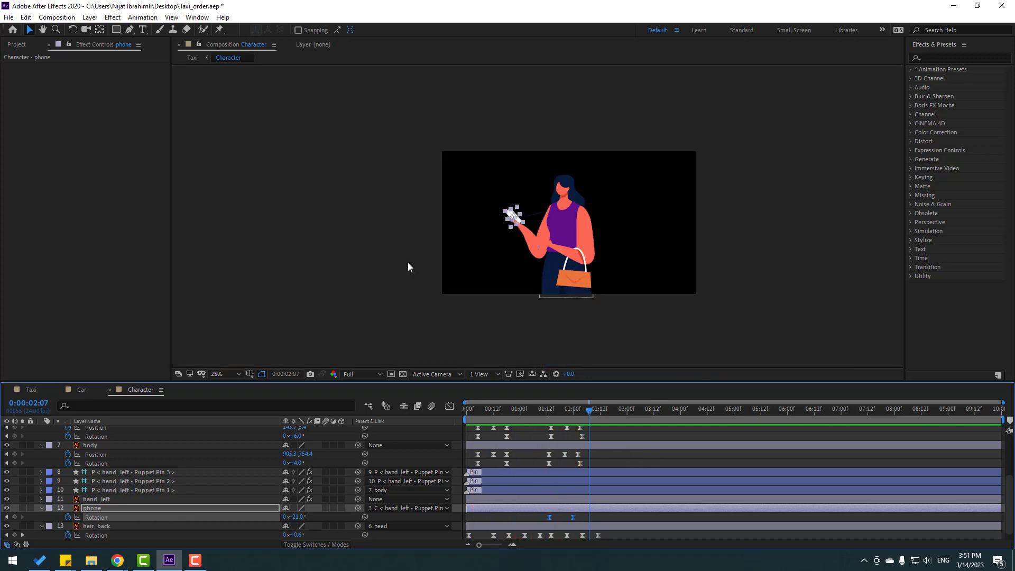
{"action": "key", "text": "space"}
{"action": "key", "text": "period"}
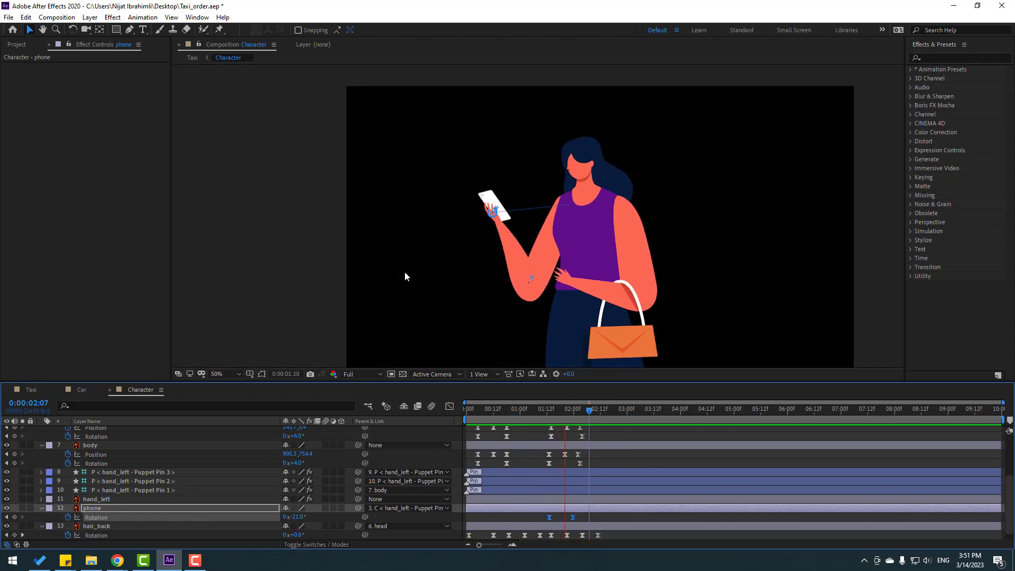
{"action": "key", "text": "space"}
Make the app_icon and location layers visible
{"action": "scroll", "coordinate": [583, 456], "scroll_direction": "up", "scroll_amount": 5}
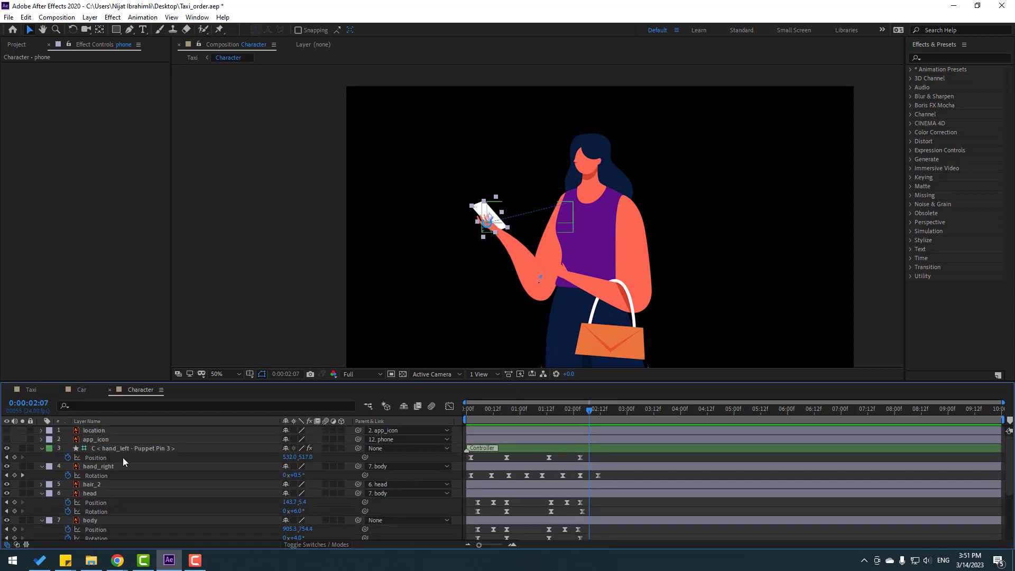
{"action": "left_click", "coordinate": [88, 441]}
{"action": "left_click", "coordinate": [7, 440]}
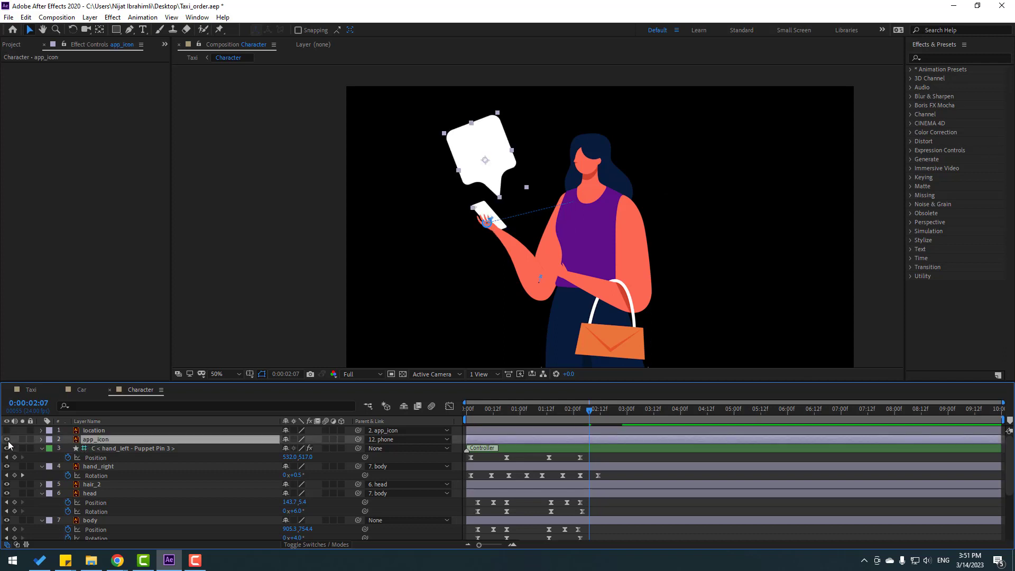
{"action": "left_click", "coordinate": [7, 431]}
Move the location layer's anchor point to the bottom tip of the red pin
{"action": "key", "text": "period"}
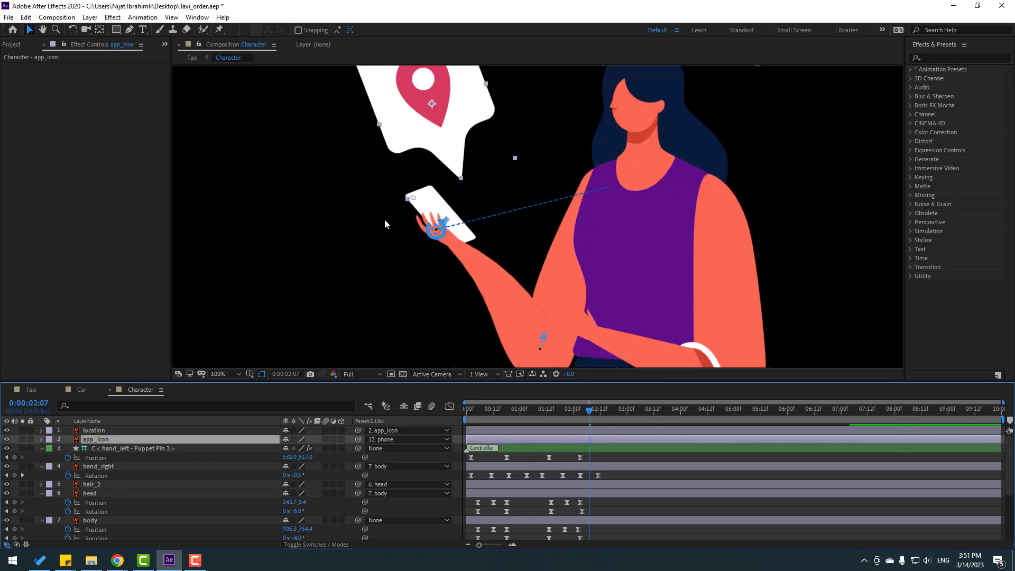
{"action": "scroll", "coordinate": [385, 219], "scroll_direction": "up", "scroll_amount": 1}
{"action": "left_click", "coordinate": [94, 430]}
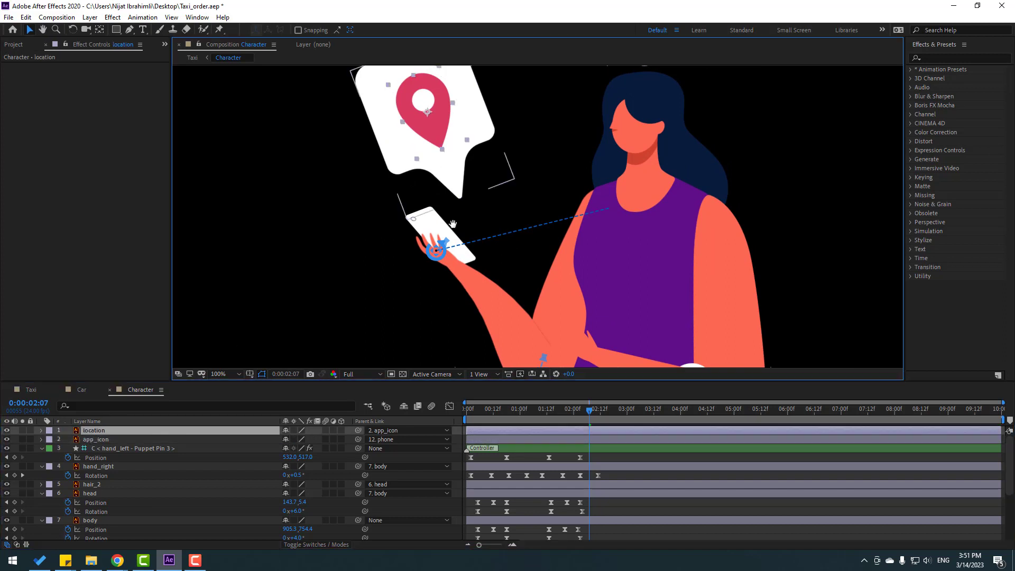
{"action": "scroll", "coordinate": [406, 77], "scroll_direction": "up", "scroll_amount": 1}
{"action": "left_click", "coordinate": [99, 30]}
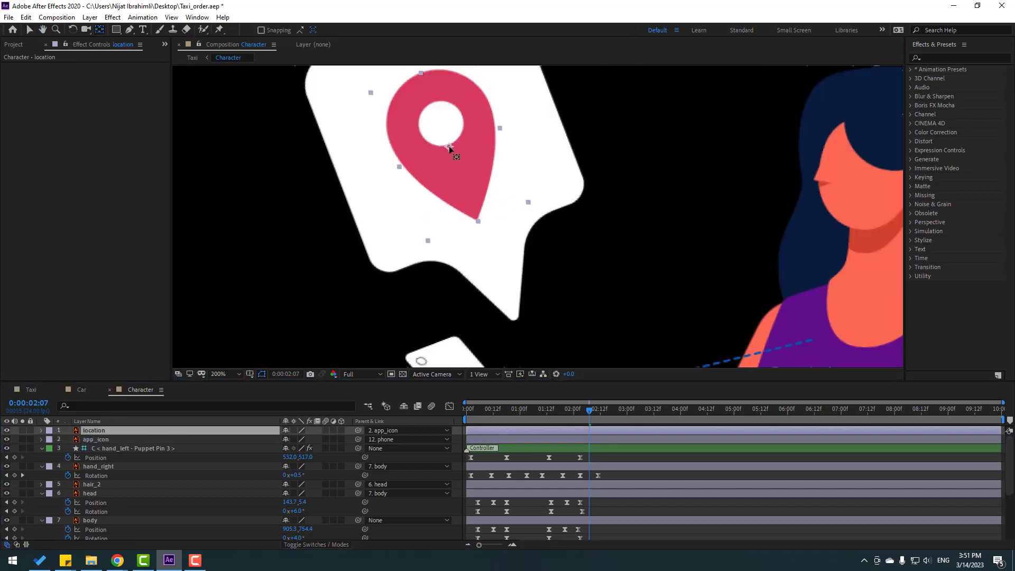
{"action": "left_click_drag", "start_coordinate": [449, 146], "coordinate": [460, 182]}
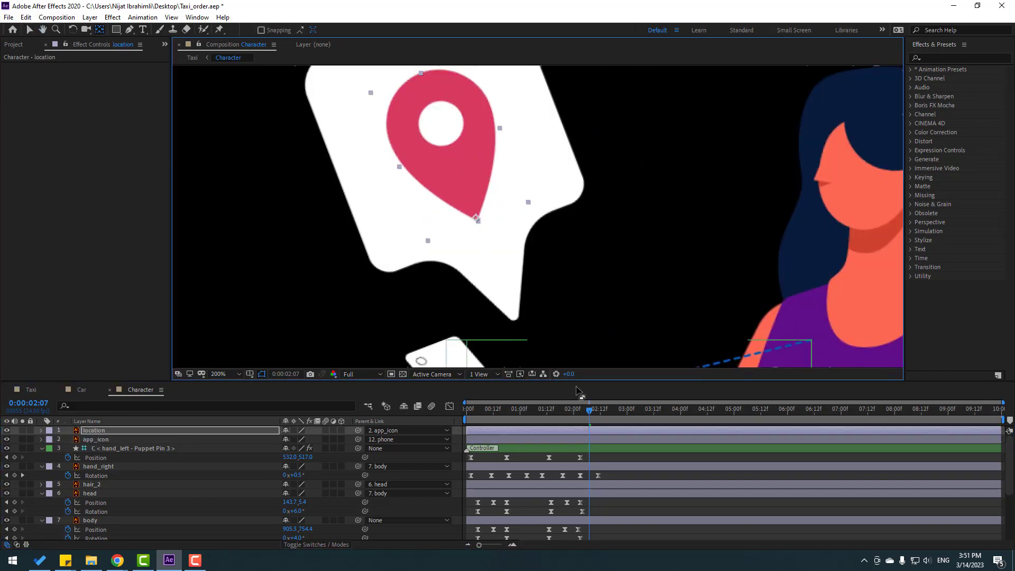
Return to 0:00:00:00 and move the app_icon layer's anchor point to the bottom tip of the white speech bubble
{"action": "left_click_drag", "start_coordinate": [563, 411], "coordinate": [442, 414]}
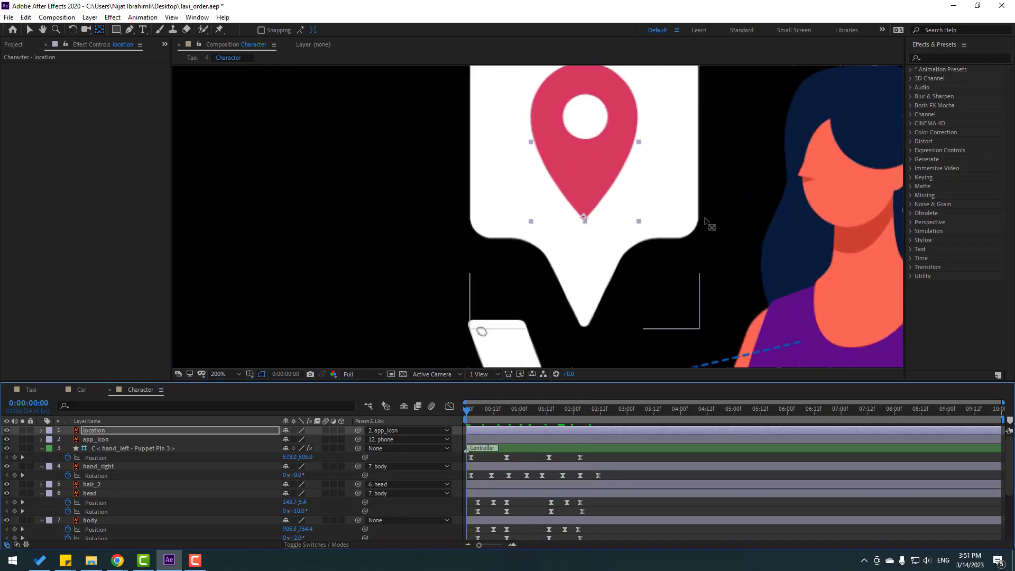
{"action": "key", "text": "space"}
{"action": "left_click_drag", "start_coordinate": [696, 191], "coordinate": [664, 231]}
{"action": "scroll", "coordinate": [663, 234], "scroll_direction": "down", "scroll_amount": 1}
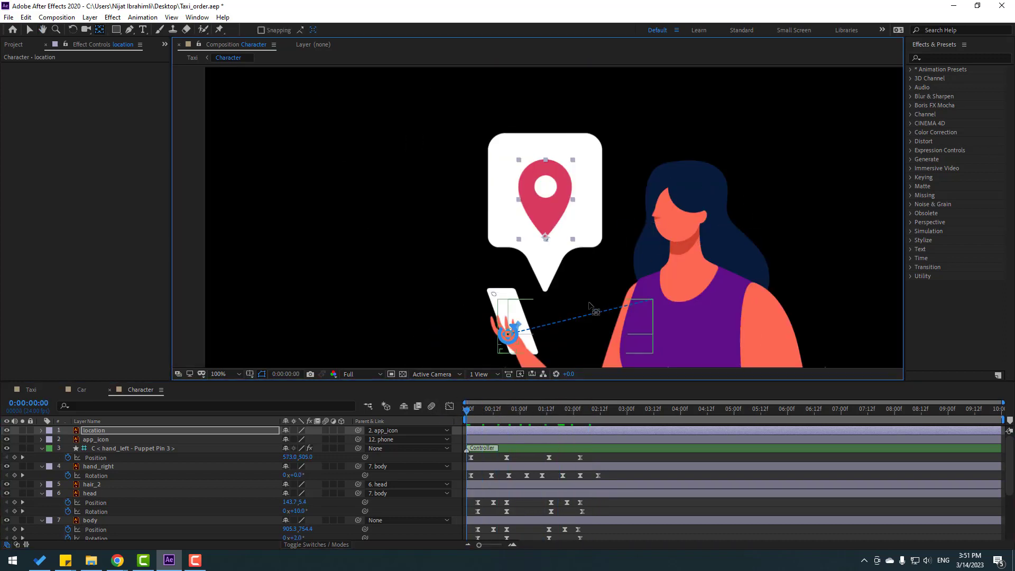
{"action": "left_click", "coordinate": [97, 440]}
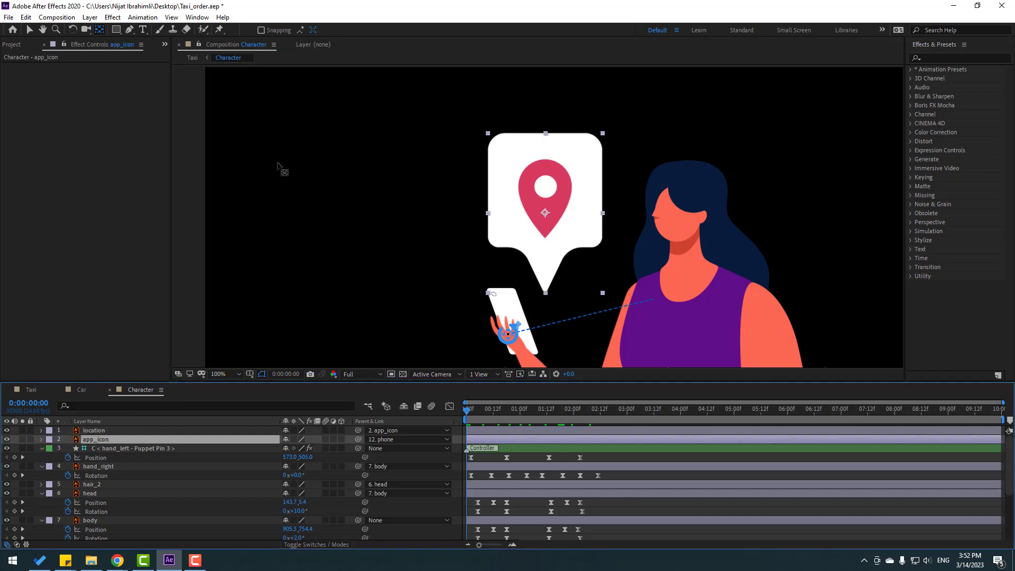
{"action": "key", "text": "period"}
{"action": "left_click_drag", "start_coordinate": [554, 211], "coordinate": [554, 248]}
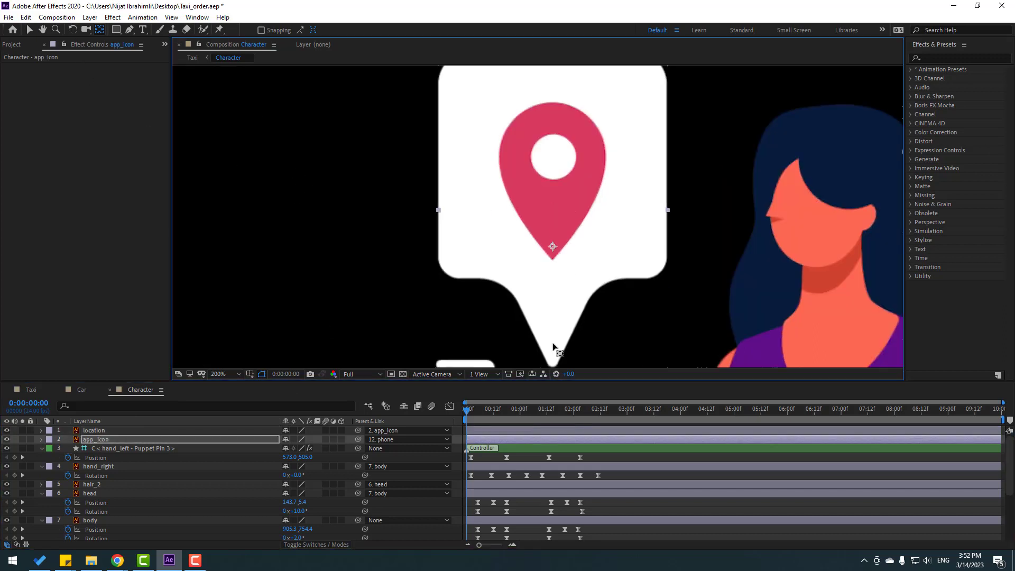
{"action": "left_click", "coordinate": [30, 30]}
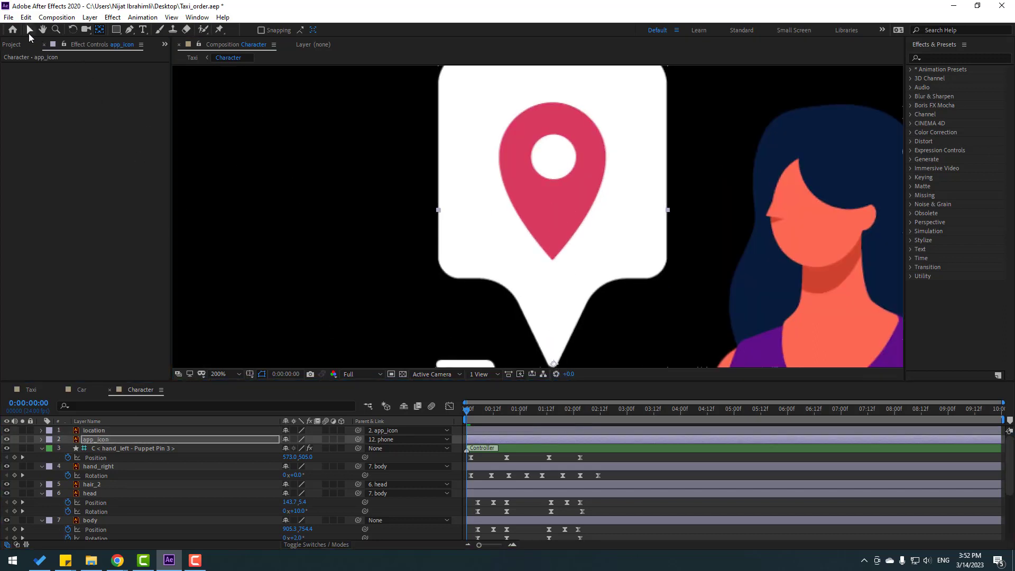
Keyframe the app_icon layer's scale at 0% at 0:00:00:00
{"action": "left_click", "coordinate": [103, 441]}
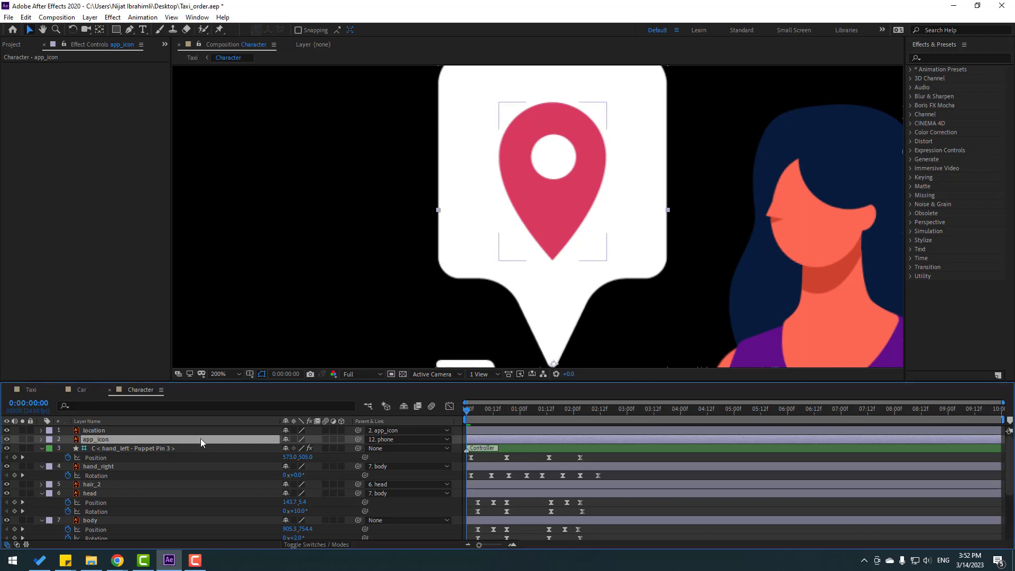
{"action": "key", "text": "s"}
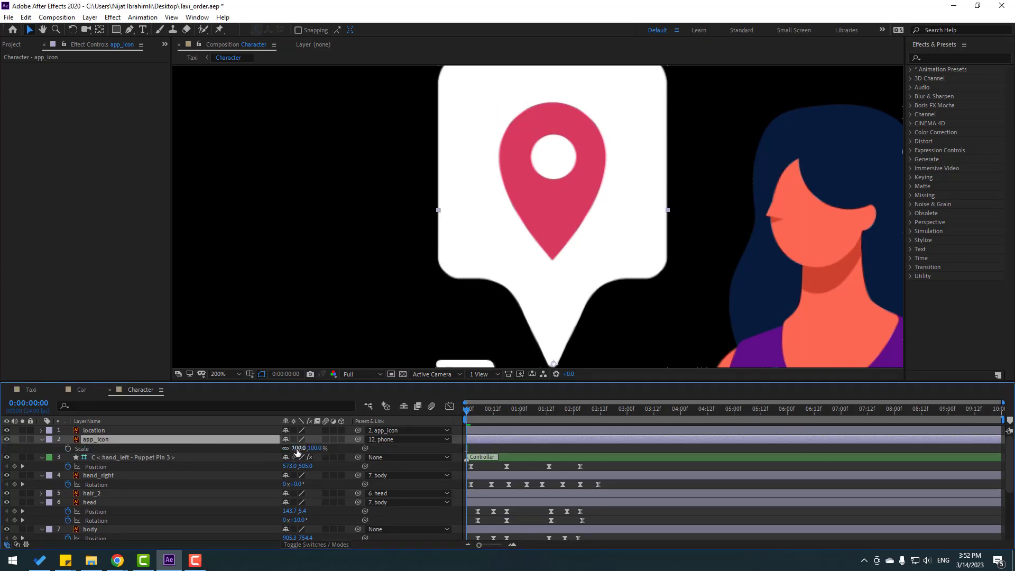
{"action": "type", "text": "0"}
{"action": "key", "text": "Return"}
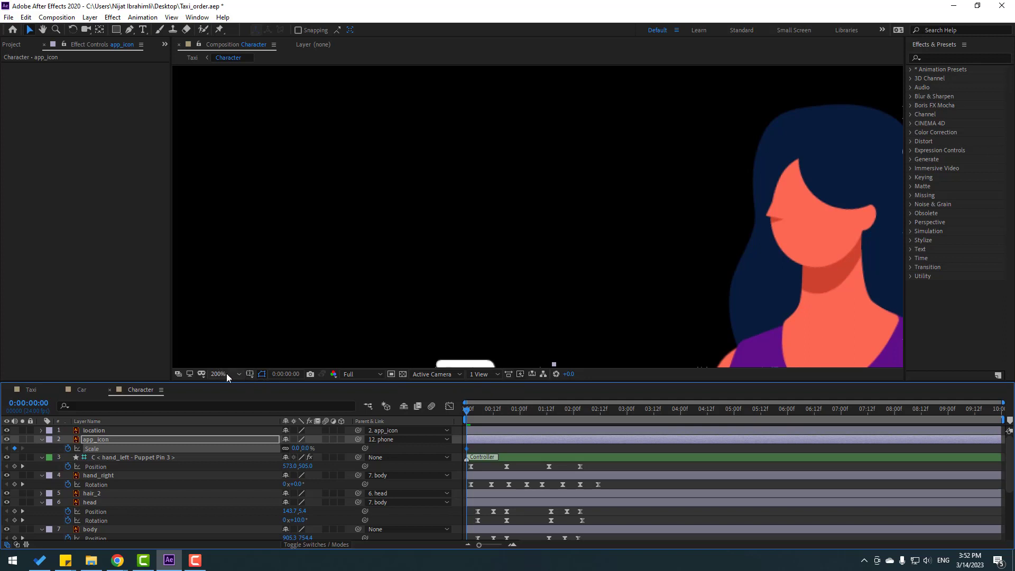
Keyframe the app_icon layer's scale at 110% at 0:00:00:10
{"action": "left_click", "coordinate": [284, 374]}
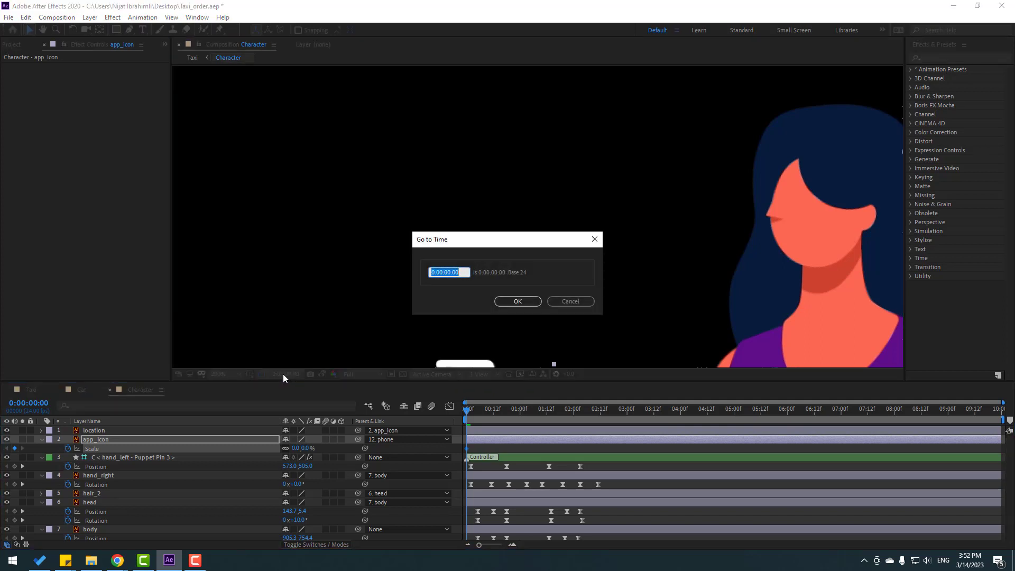
{"action": "type", "text": "+10"}
{"action": "left_click", "coordinate": [507, 302]}
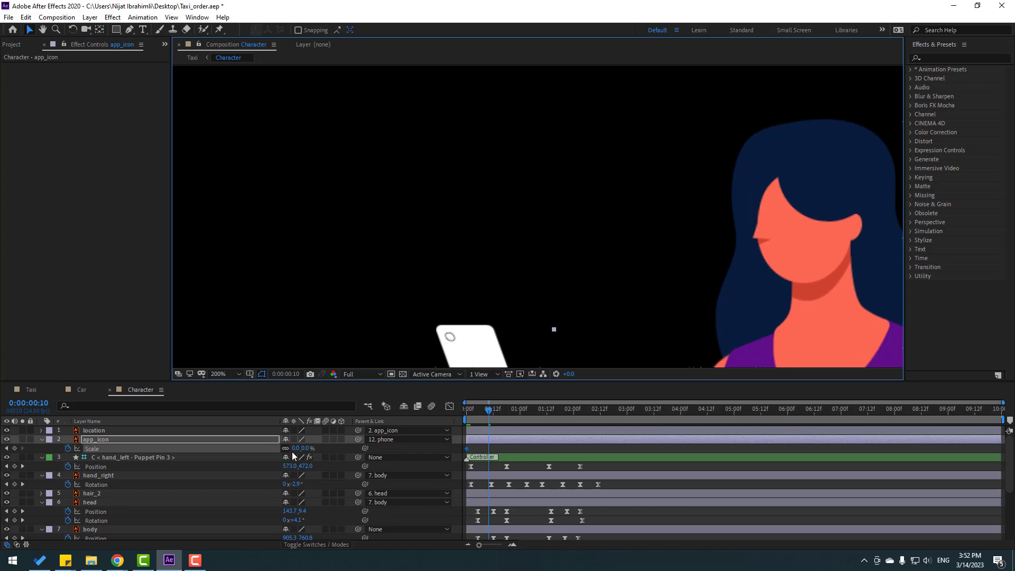
{"action": "left_click", "coordinate": [295, 448]}
{"action": "type", "text": "110"}
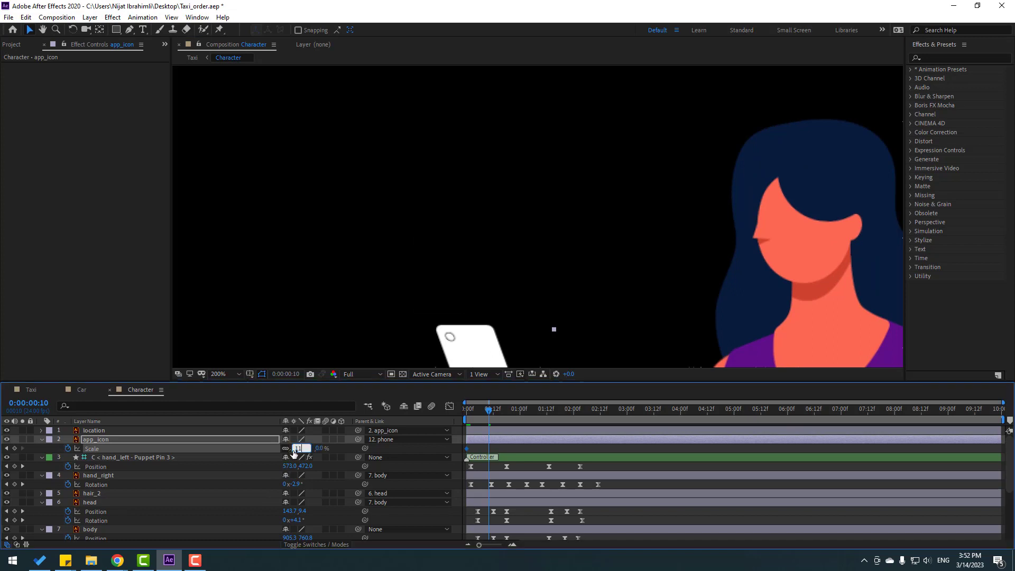
{"action": "key", "text": "Return"}
{"action": "scroll", "coordinate": [580, 284], "scroll_direction": "down", "scroll_amount": 2}
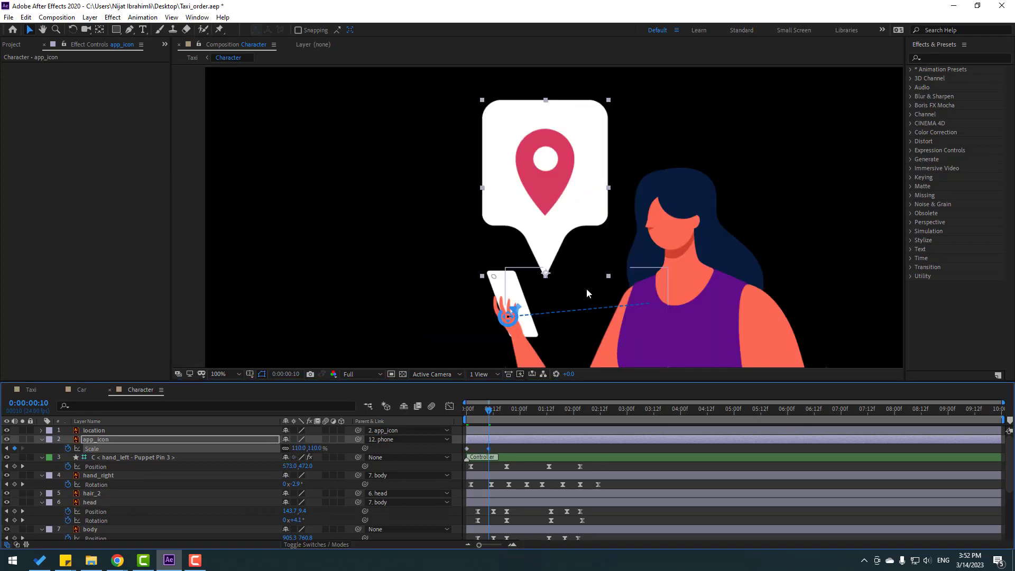
Keyframe the app_icon layer's scale at 95% at 0:00:00:20 and 100% at 0:00:01:06
{"action": "key", "text": "shift+Page_Down"}
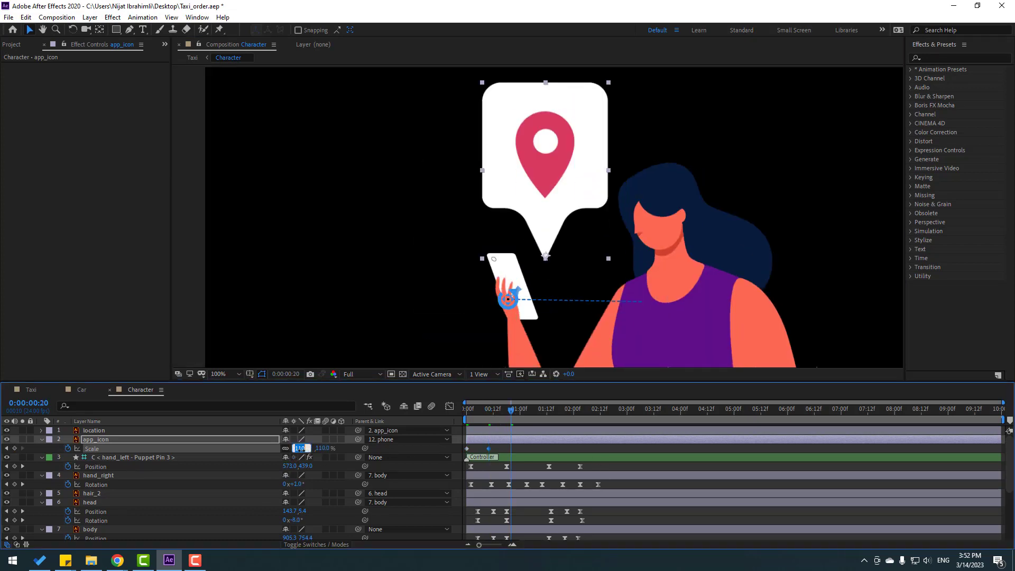
{"action": "left_click", "coordinate": [303, 454]}
{"action": "type", "text": "95"}
{"action": "key", "text": "Return"}
{"action": "key", "text": "shift+Page_Down"}
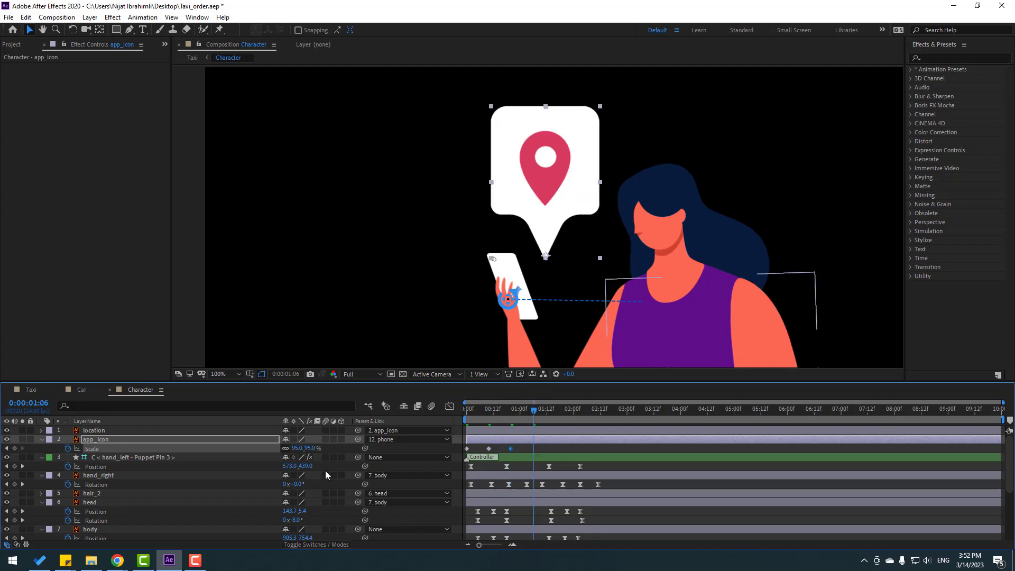
{"action": "type", "text": "100"}
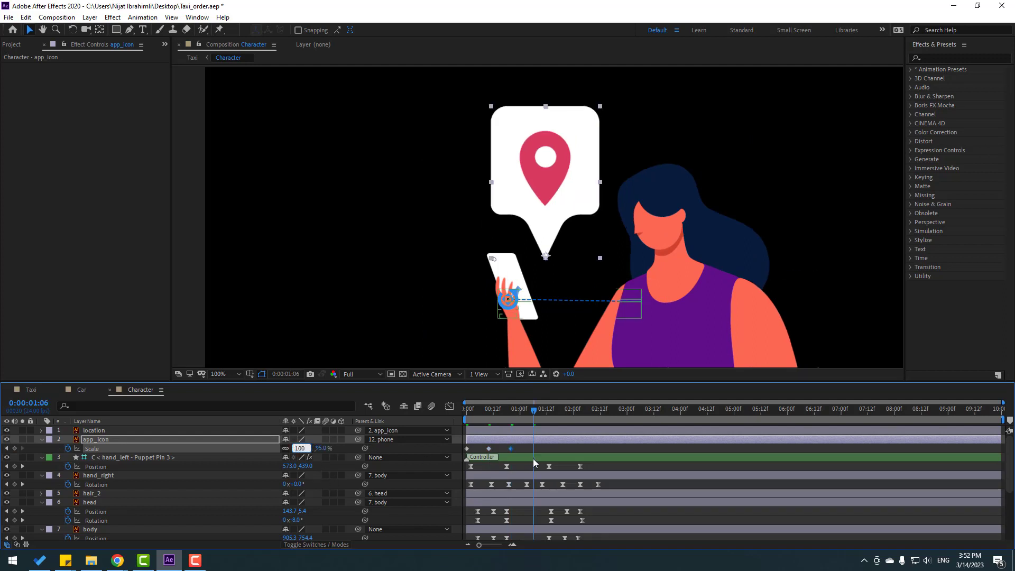
{"action": "key", "text": "Return"}
Apply Easy Ease to all of the app_icon layer's scale keyframes and preview the pop-up
{"action": "right_click", "coordinate": [465, 449]}
{"action": "mouse_move", "coordinate": [522, 442]}
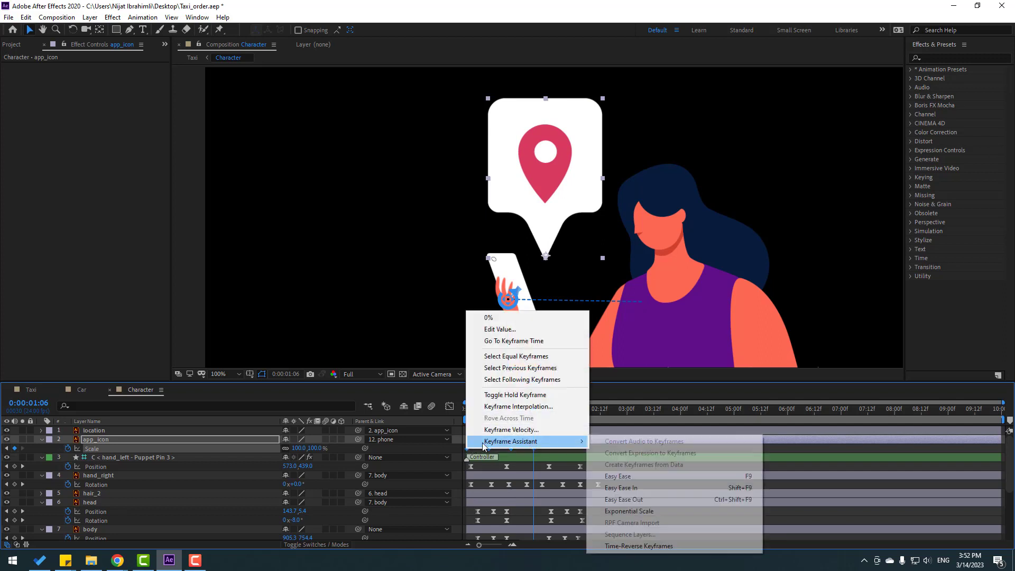
{"action": "left_click", "coordinate": [645, 466]}
{"action": "key", "text": "space"}
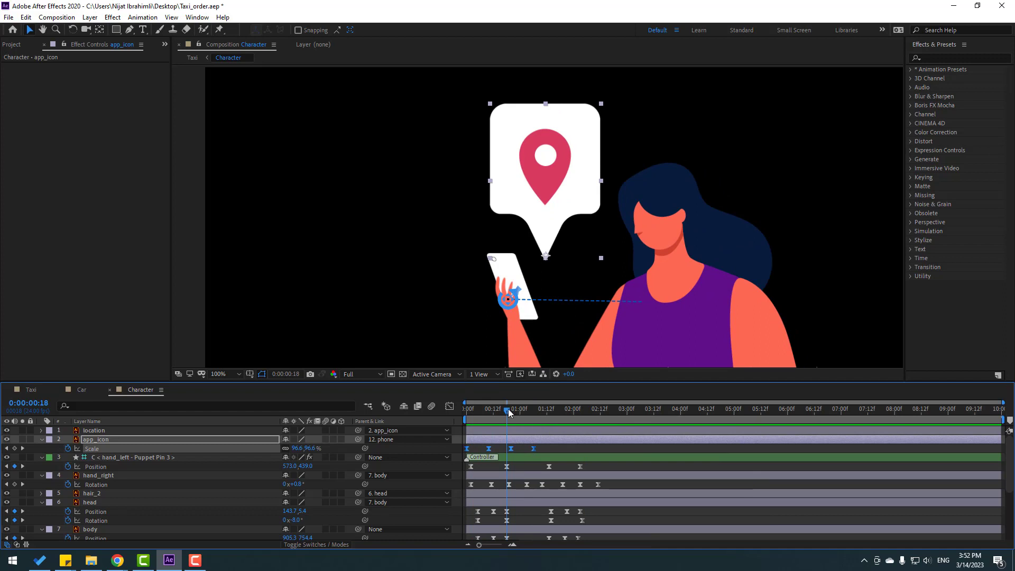
Start rotation keyframes on the app_icon layer at 0:00:00:00 with a rotation of 10°
{"action": "left_click", "coordinate": [469, 415]}
{"action": "left_click", "coordinate": [467, 411]}
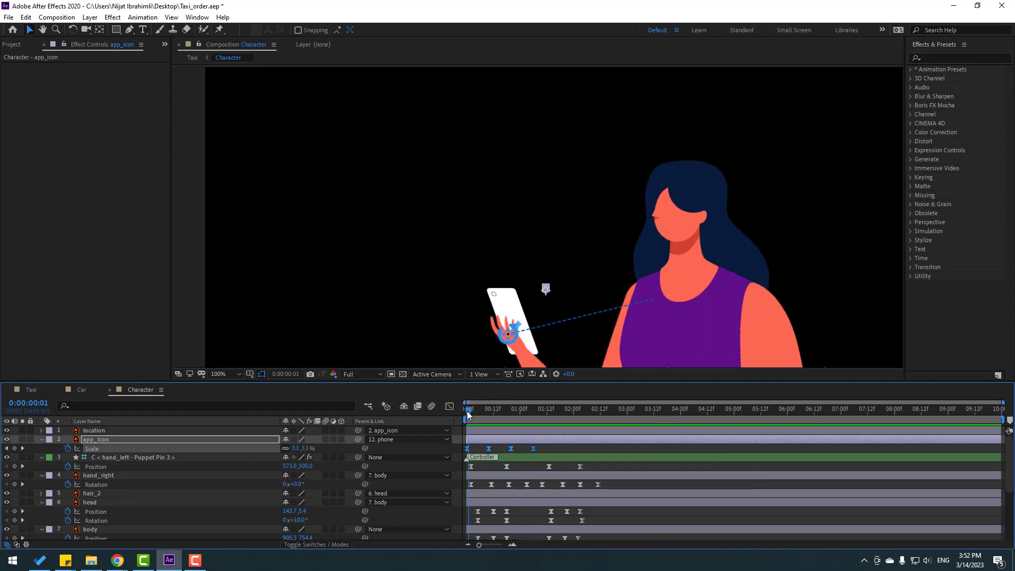
{"action": "key", "text": "shift+r"}
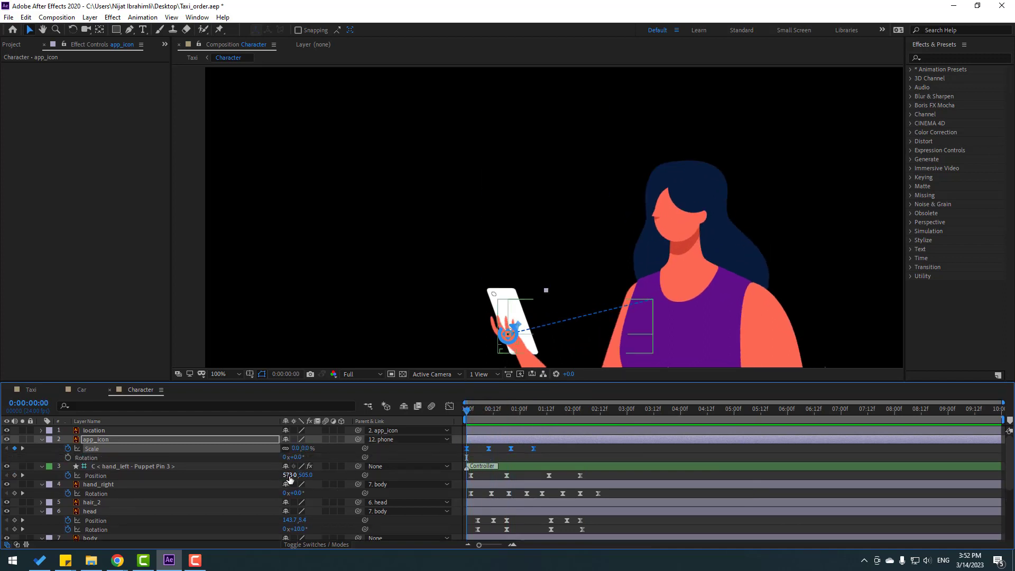
{"action": "left_click", "coordinate": [68, 457]}
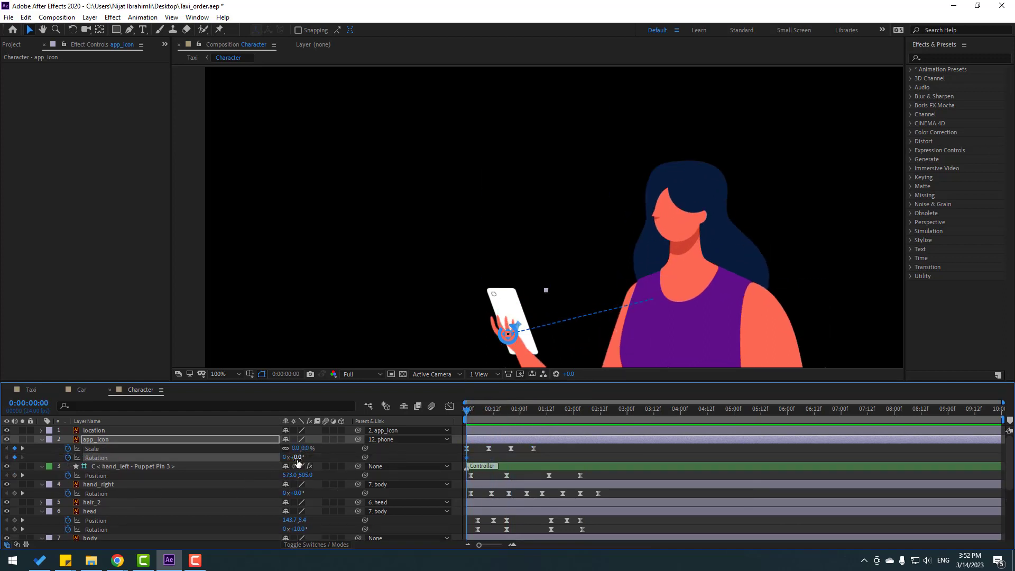
{"action": "left_click", "coordinate": [298, 456]}
{"action": "type", "text": "10"}
{"action": "key", "text": "Return"}
Keyframe the app_icon layer's rotation at -5° at 0:00:00:10
{"action": "left_click_drag", "start_coordinate": [469, 411], "coordinate": [488, 412]}
{"action": "left_click", "coordinate": [300, 455]}
{"action": "type", "text": "-"}
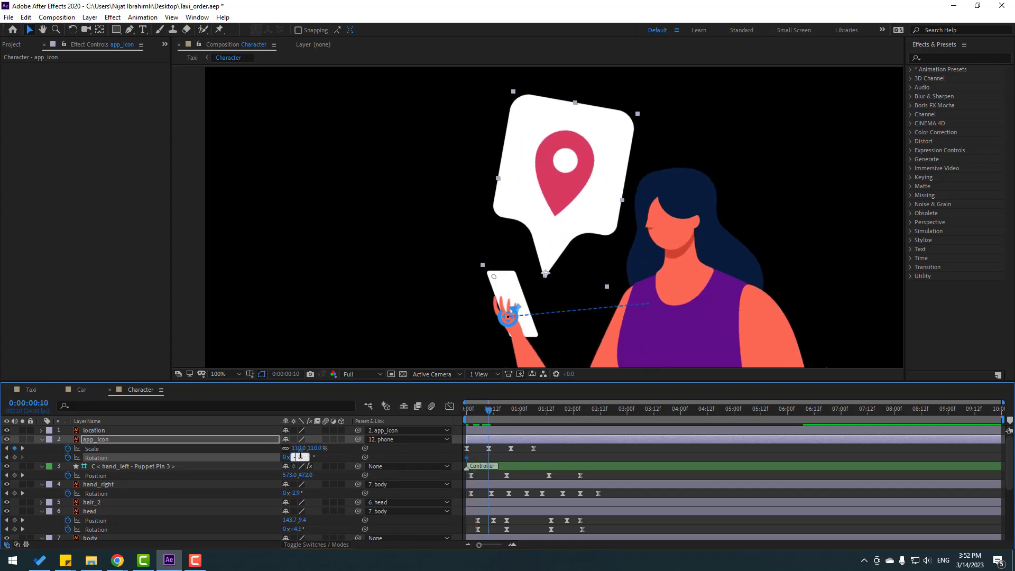
{"action": "type", "text": "5"}
{"action": "key", "text": "Return"}
Keyframe the app_icon layer's rotation at 2° at about 0:00:00:19 and 0° at 0:00:01:05
{"action": "left_click_drag", "start_coordinate": [499, 409], "coordinate": [531, 412]}
{"action": "left_click", "coordinate": [297, 460]}
{"action": "type", "text": "2"}
{"action": "key", "text": "Return"}
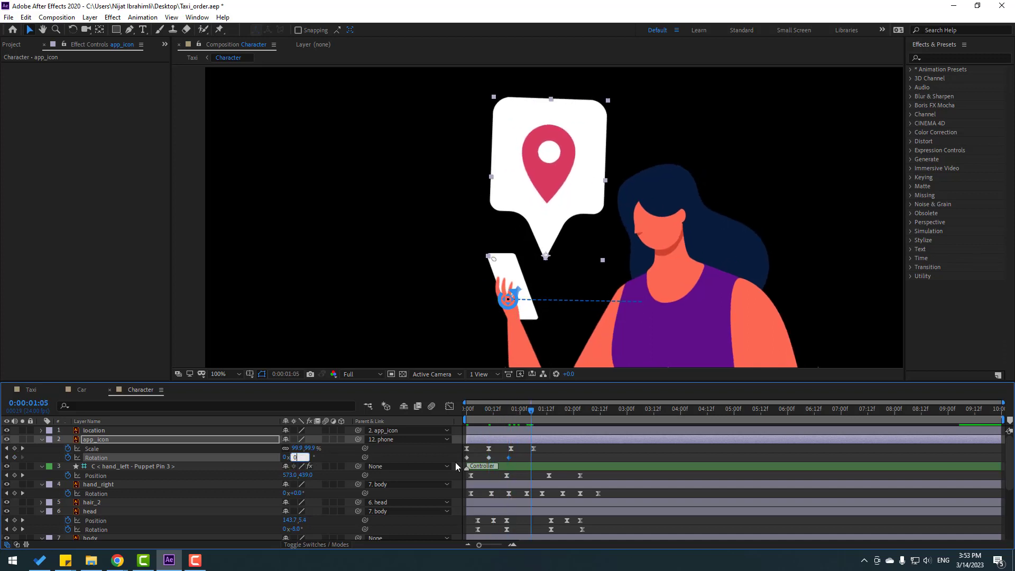
{"action": "key", "text": "Return"}
Apply Easy Ease to all of the app_icon layer's rotation keyframes and preview the wobble
{"action": "right_click", "coordinate": [469, 457]}
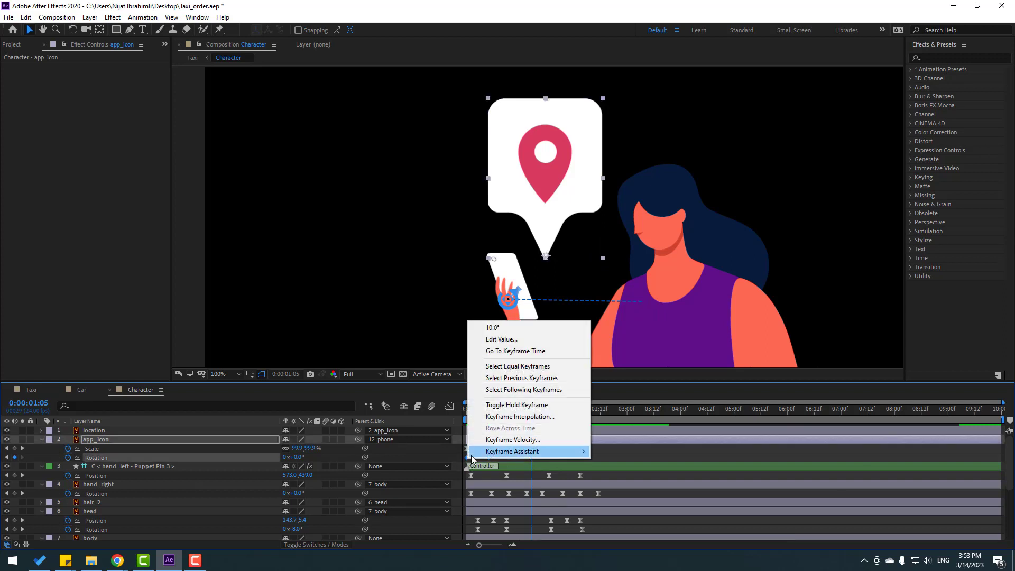
{"action": "mouse_move", "coordinate": [507, 451]}
{"action": "left_click", "coordinate": [613, 482]}
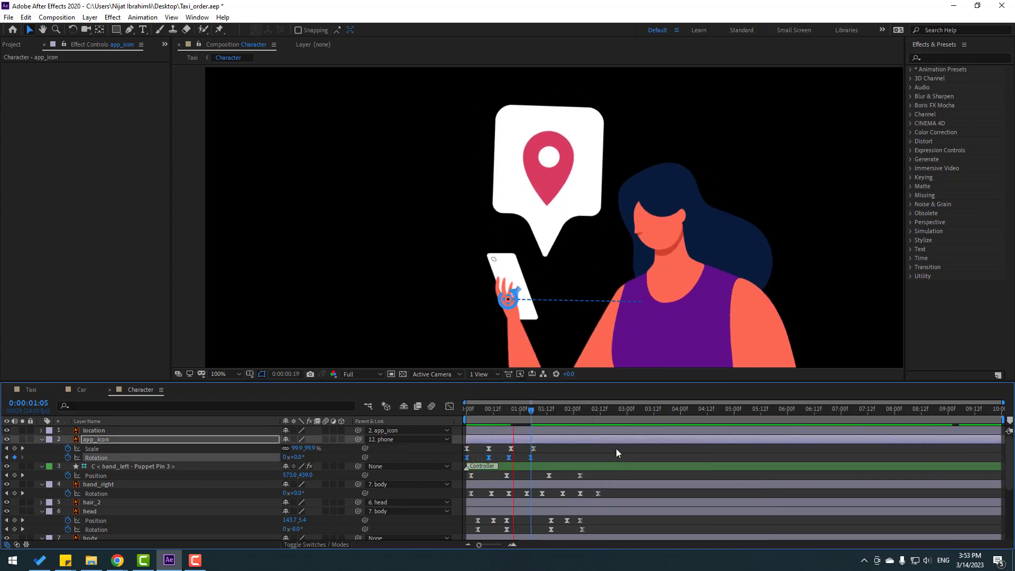
Copy the app_icon layer's scale and rotation keyframes and paste them onto the location layer, delayed behind the app_icon's pop-up
{"action": "left_click_drag", "start_coordinate": [543, 448], "coordinate": [457, 463]}
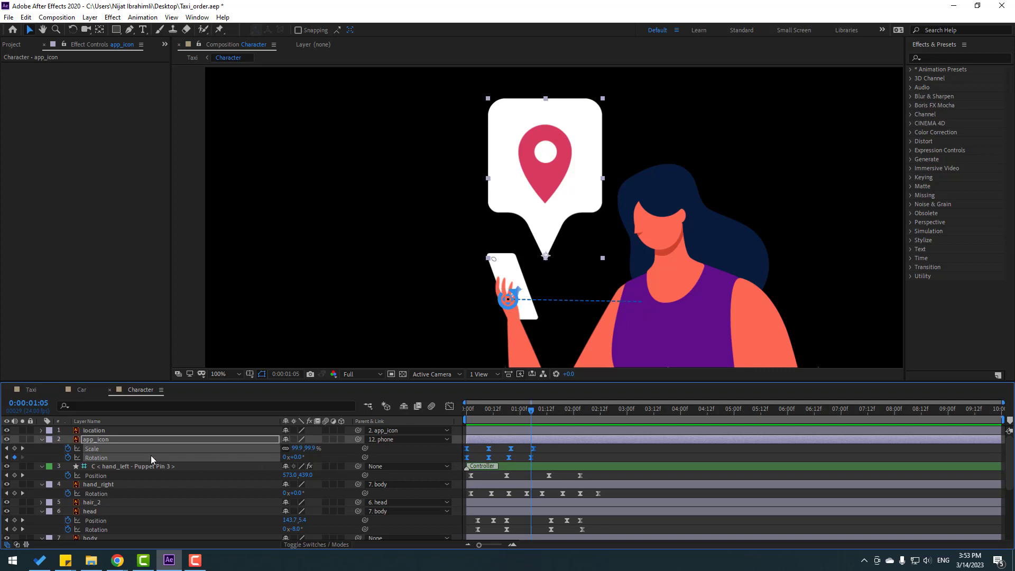
{"action": "left_click", "coordinate": [91, 431]}
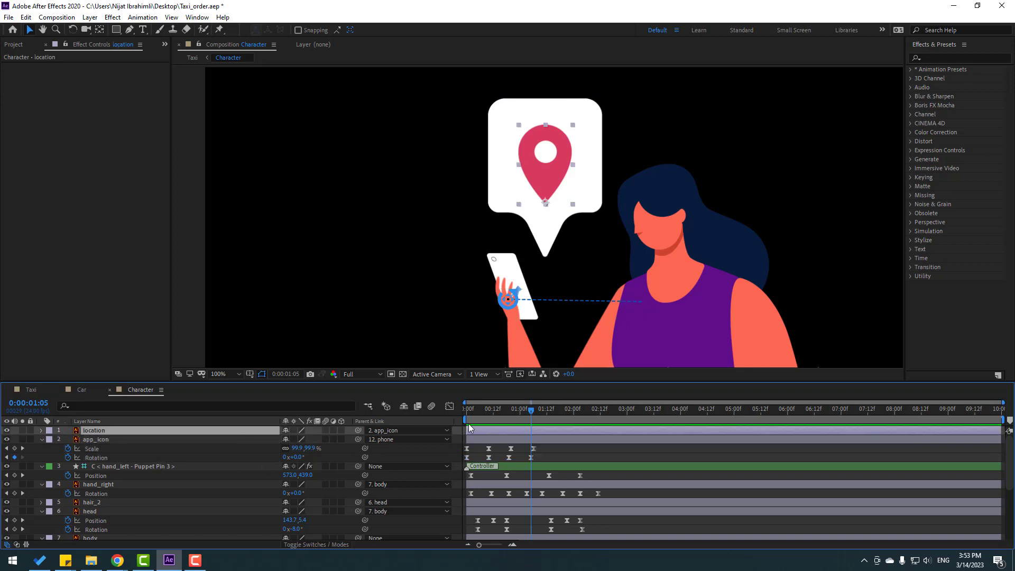
{"action": "left_click_drag", "start_coordinate": [513, 411], "coordinate": [549, 421]}
{"action": "key", "text": "ctrl+v"}
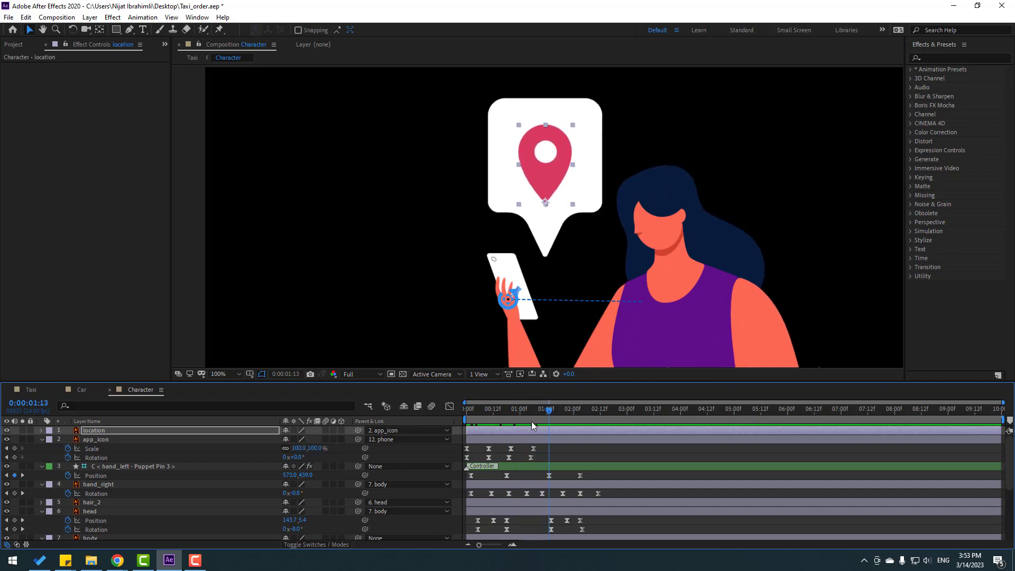
Shift the location and app_icon layers together along the timeline to start at about 0:00:01:14
{"action": "left_click", "coordinate": [126, 456]}
{"action": "left_click", "coordinate": [96, 440]}
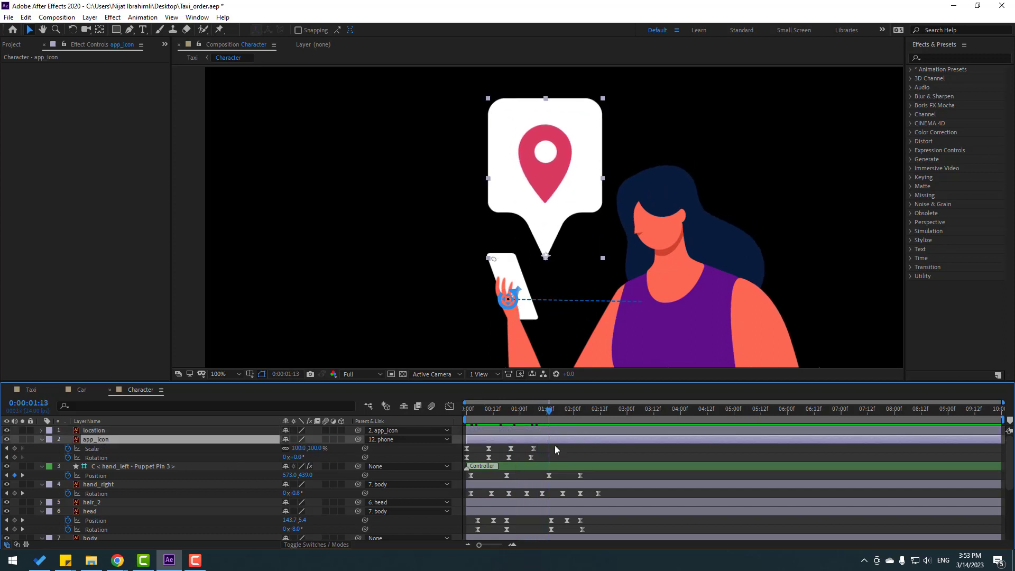
{"action": "left_click", "coordinate": [93, 431], "text": "ctrl"}
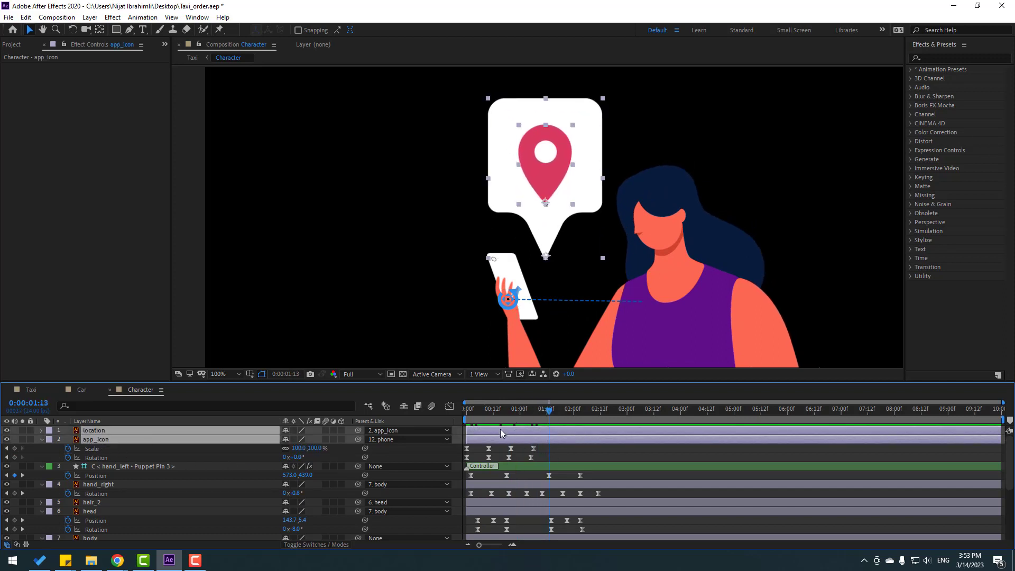
{"action": "left_click_drag", "start_coordinate": [501, 429], "coordinate": [632, 430]}
{"action": "left_click_drag", "start_coordinate": [528, 414], "coordinate": [556, 411]}
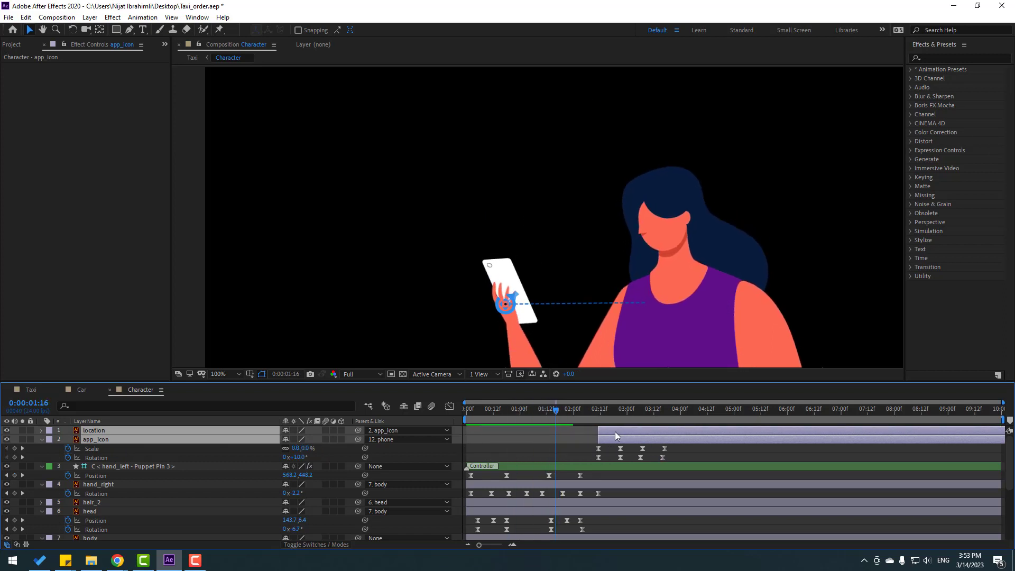
{"action": "mouse_move", "coordinate": [615, 435]}
{"action": "left_mouse_down"}
{"action": "mouse_move", "coordinate": [570, 431]}
{"action": "mouse_move", "coordinate": [575, 417]}
{"action": "mouse_move", "coordinate": [623, 418]}
{"action": "left_mouse_up"}
{"action": "left_click", "coordinate": [550, 412]}
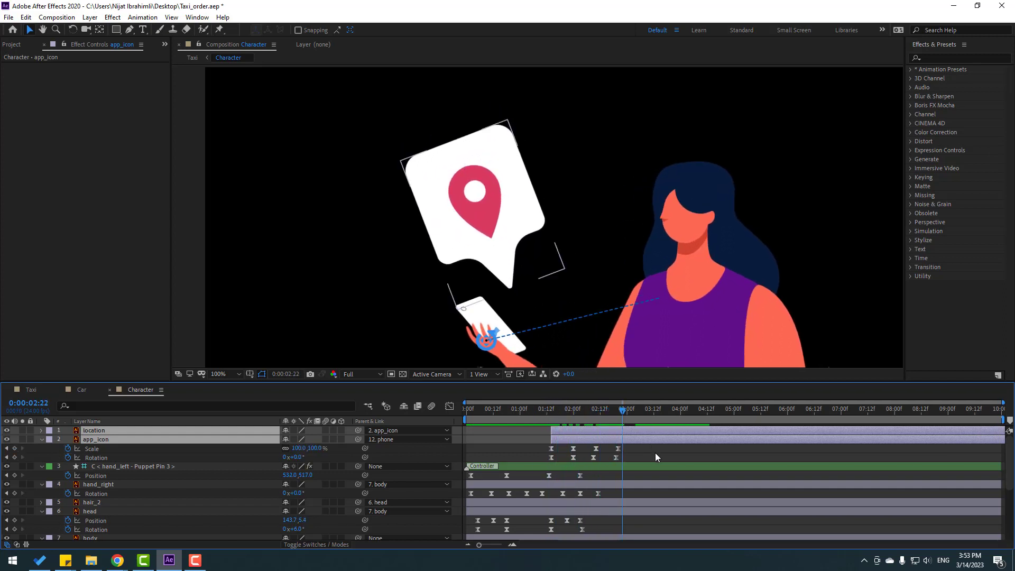
Add a null object between the speech bubble and the woman's head, with its anchor point at the middle of its bottom edge
{"action": "left_click", "coordinate": [657, 457]}
{"action": "left_click", "coordinate": [90, 17]}
{"action": "mouse_move", "coordinate": [106, 30]}
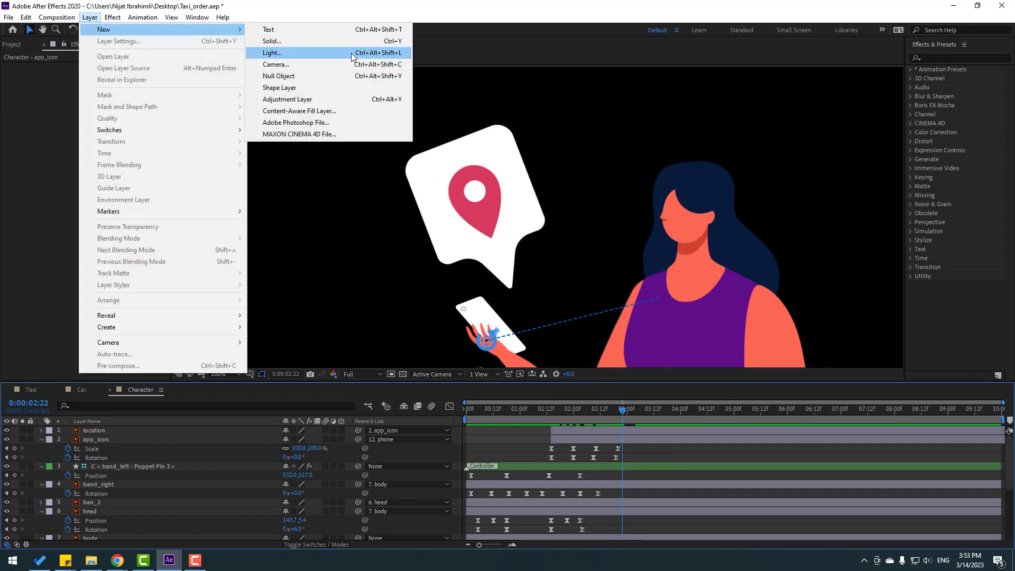
{"action": "left_click", "coordinate": [302, 76]}
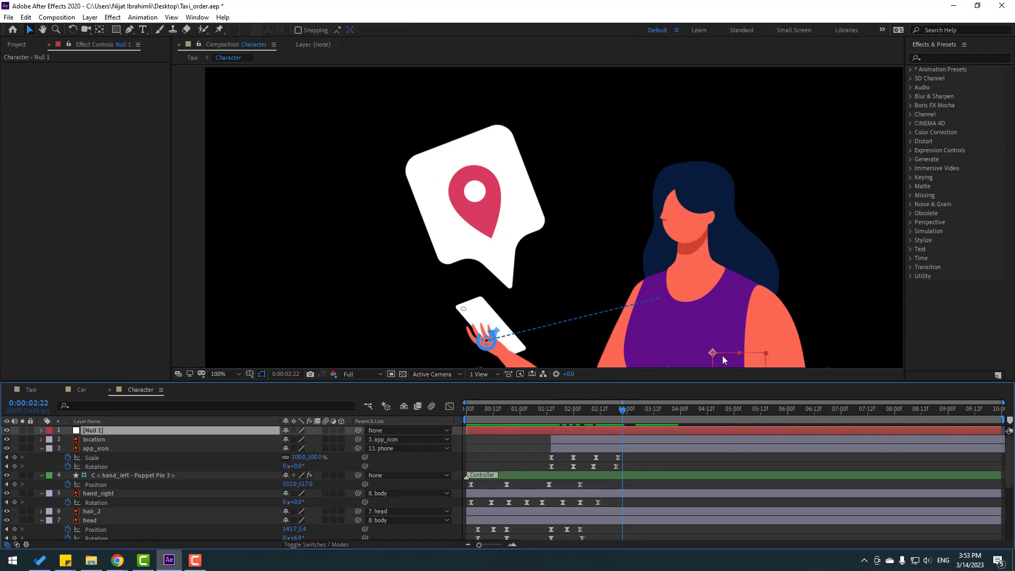
{"action": "left_click_drag", "start_coordinate": [723, 359], "coordinate": [609, 180]}
{"action": "left_click", "coordinate": [99, 30]}
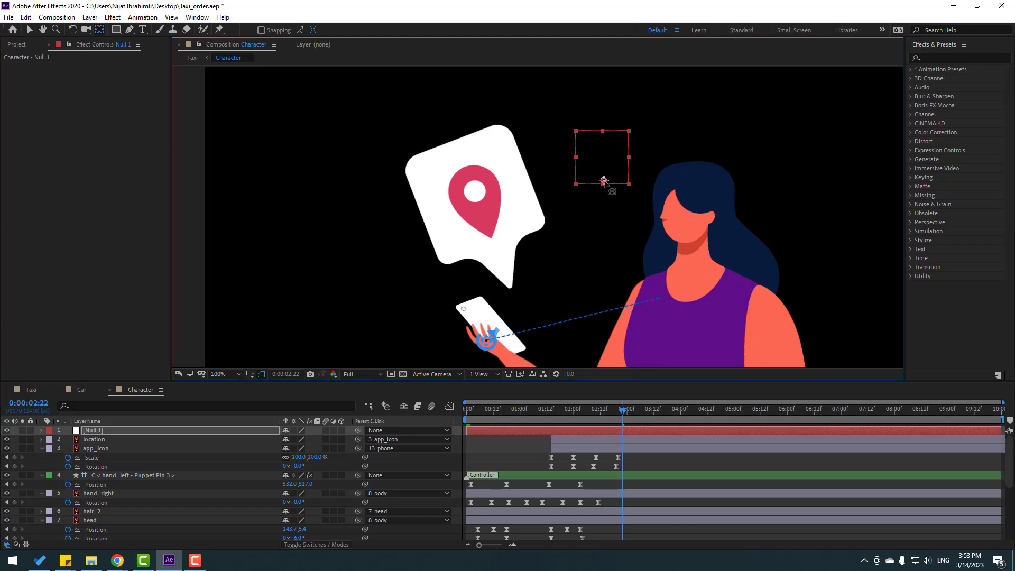
{"action": "left_click", "coordinate": [29, 30]}
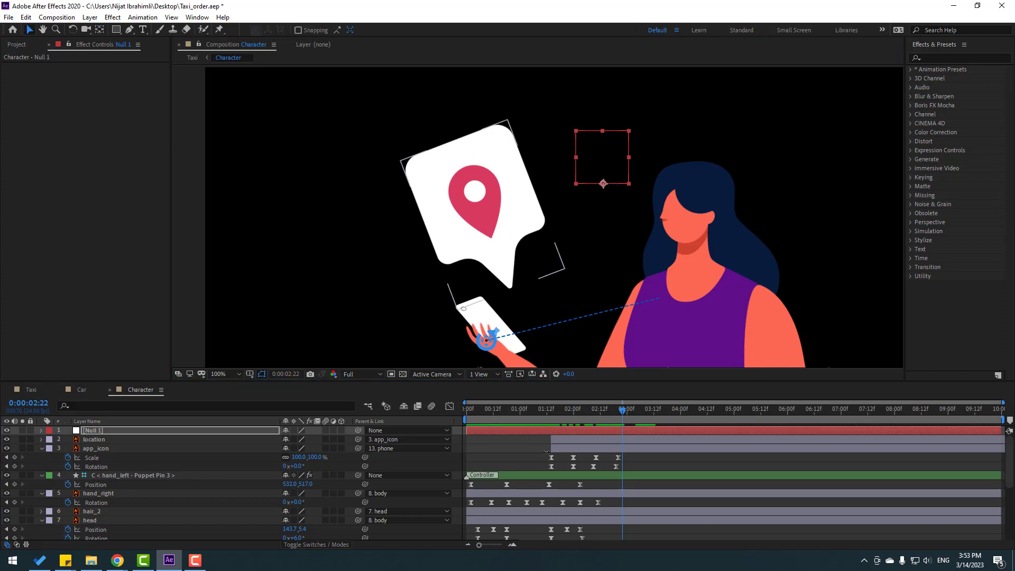
At 0:00:03:14, parent the app_icon layer to the Null 1 layer instead of the phone
{"action": "left_click_drag", "start_coordinate": [622, 421], "coordinate": [659, 414]}
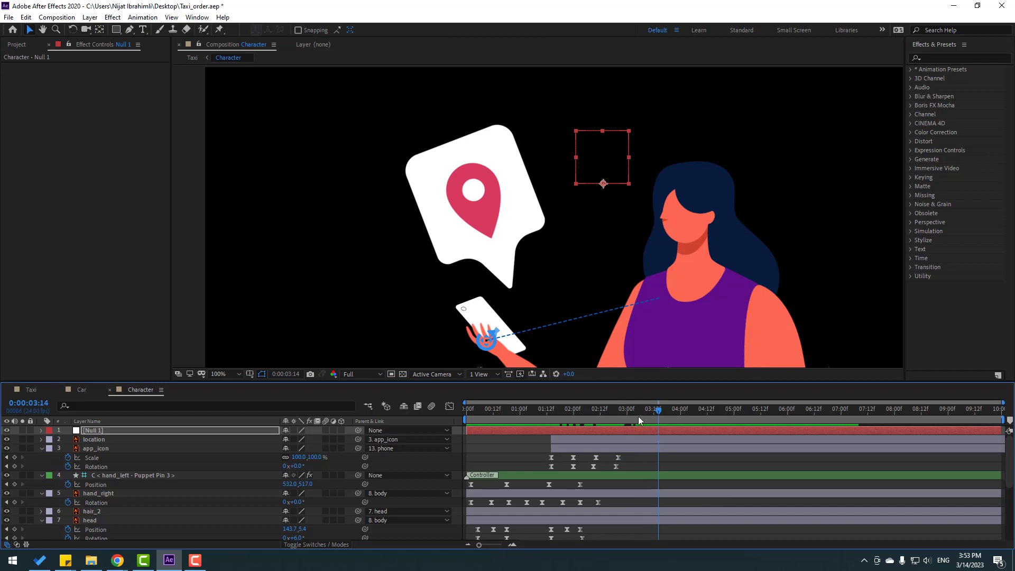
{"action": "left_click", "coordinate": [90, 449]}
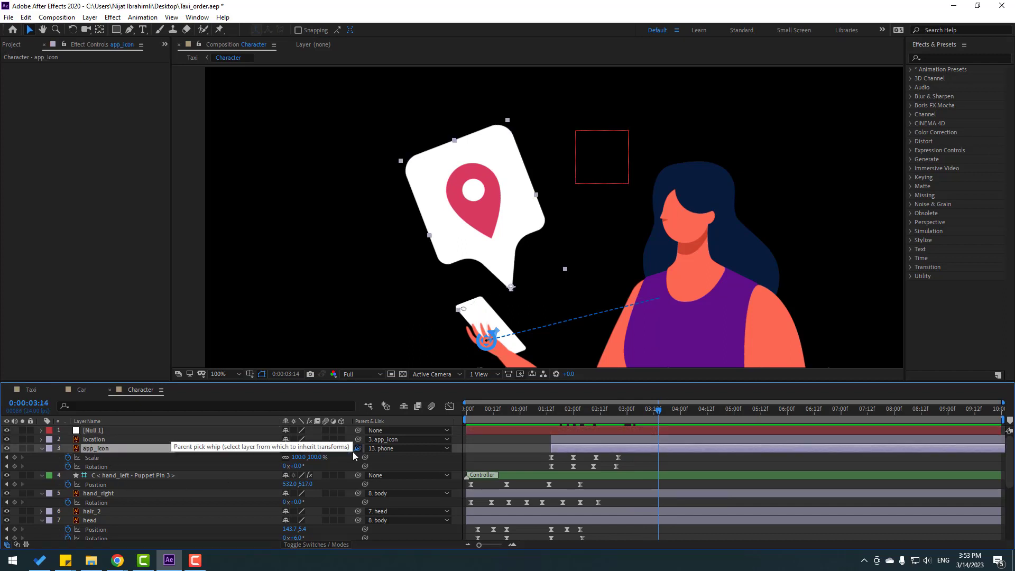
{"action": "left_click_drag", "start_coordinate": [358, 449], "coordinate": [90, 431]}
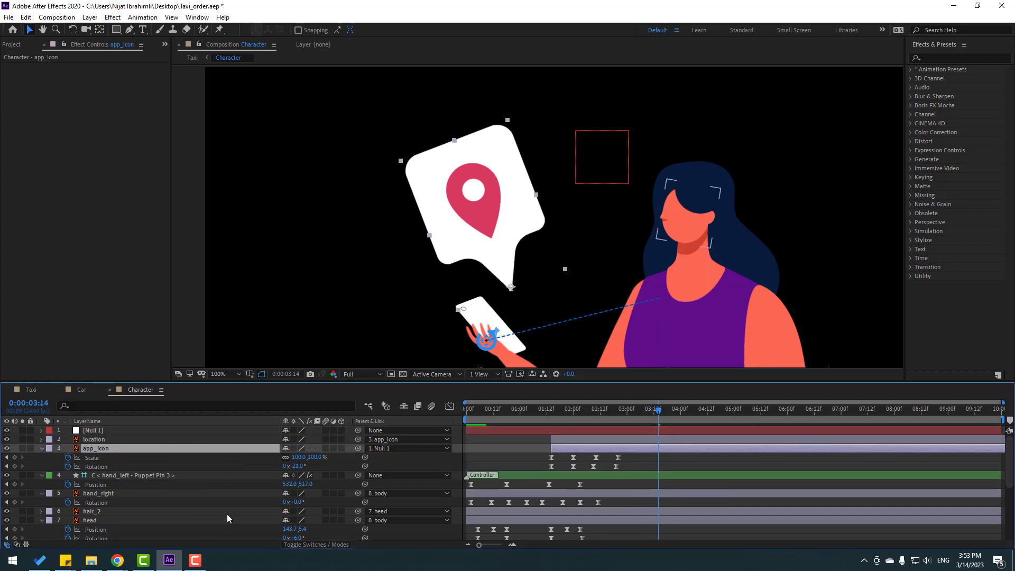
Rotate the null object to 23° and reposition it so the speech bubble stands upright above the phone
{"action": "left_click", "coordinate": [101, 431]}
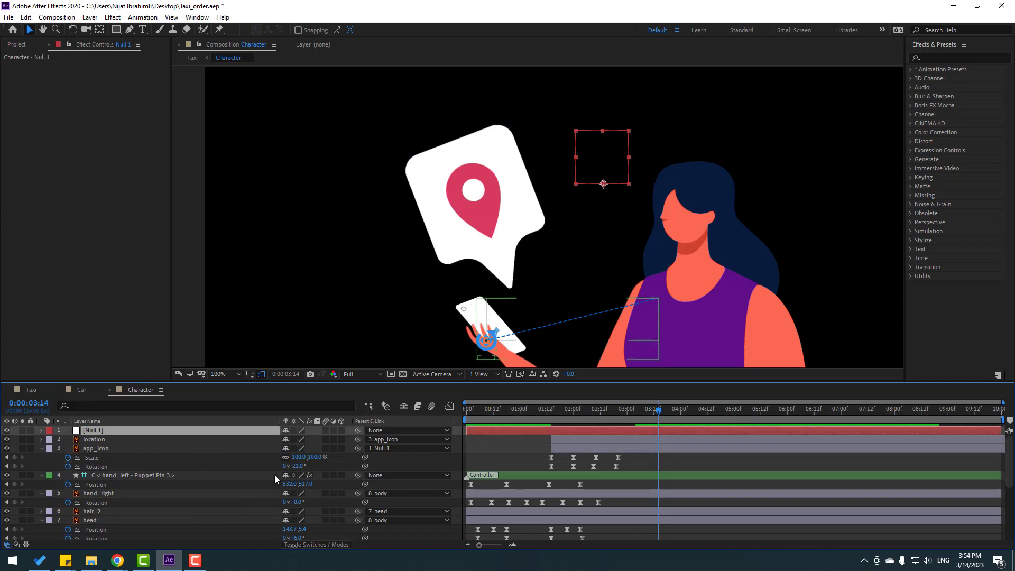
{"action": "key", "text": "r"}
{"action": "left_click_drag", "start_coordinate": [296, 439], "coordinate": [308, 439]}
{"action": "left_click_drag", "start_coordinate": [624, 171], "coordinate": [636, 217]}
Check the icon's pop-up around 0:00:01:18 and delete the Null 1 layer
{"action": "left_click_drag", "start_coordinate": [535, 411], "coordinate": [562, 418]}
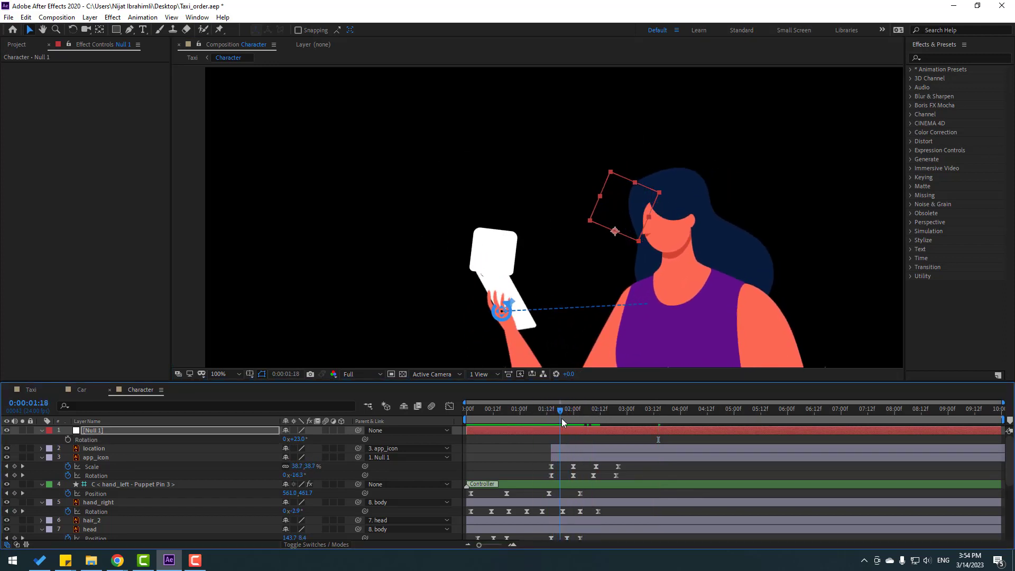
{"action": "left_click", "coordinate": [94, 433]}
{"action": "key", "text": "Delete"}
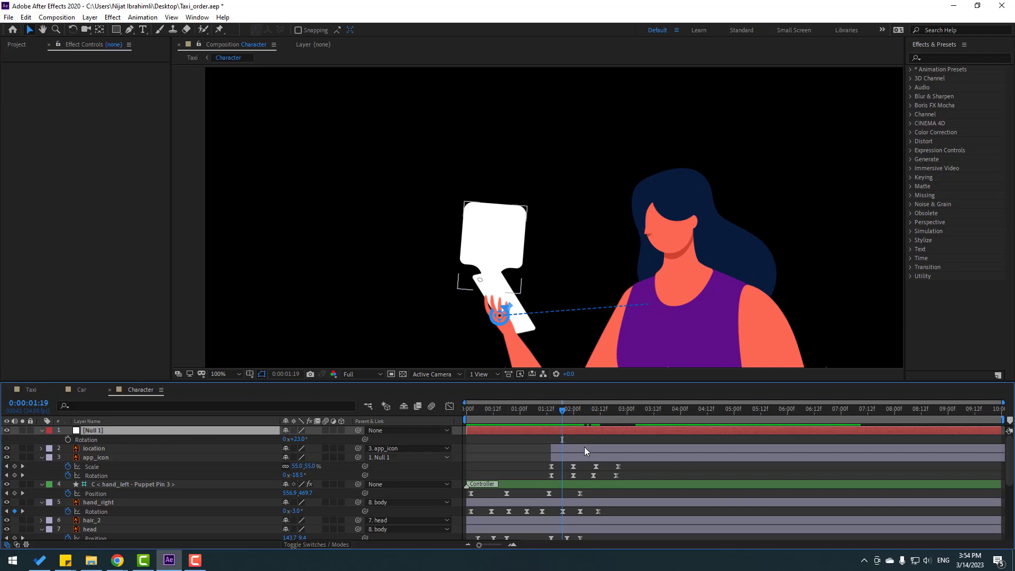
Delay the location and app_icon layers together so they start at about 0:00:01:17
{"action": "left_click_drag", "start_coordinate": [557, 413], "coordinate": [634, 410]}
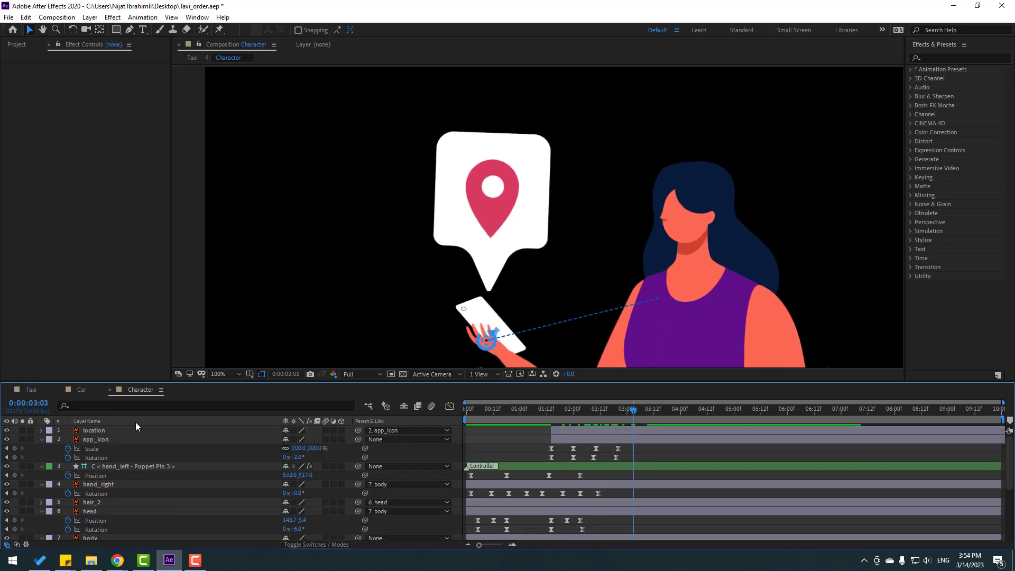
{"action": "left_click", "coordinate": [105, 437]}
{"action": "left_click", "coordinate": [105, 432], "text": "shift"}
{"action": "left_click_drag", "start_coordinate": [566, 436], "coordinate": [638, 413]}
Preview the character animation from 0:00:01:00 and close the Character composition's timeline
{"action": "left_click", "coordinate": [520, 411]}
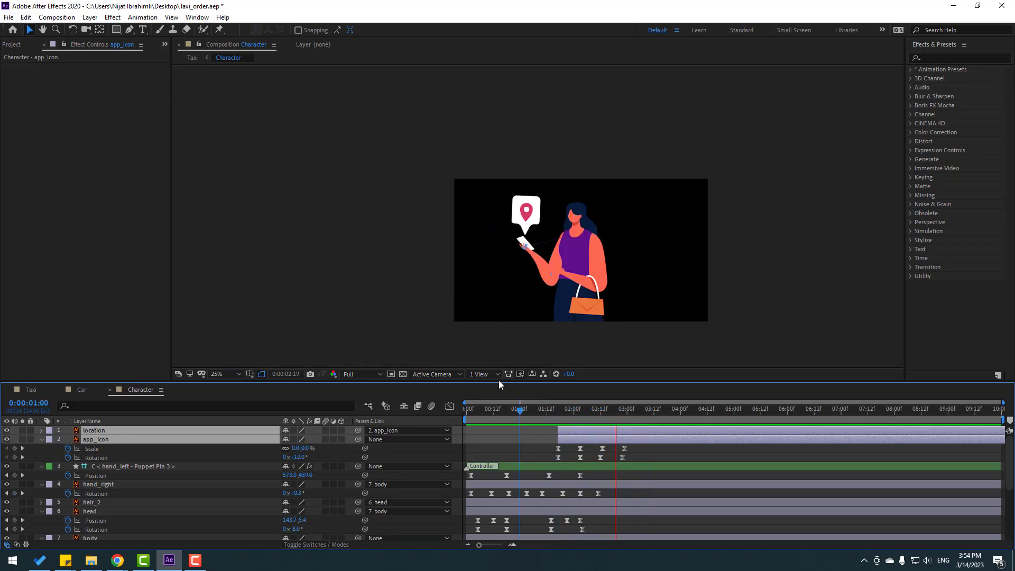
{"action": "key", "text": "space"}
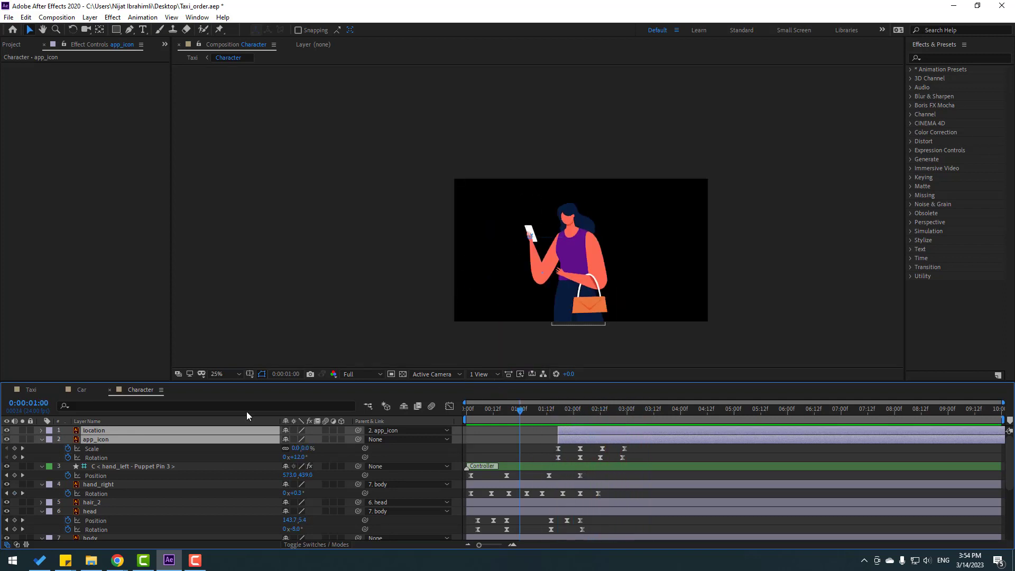
{"action": "left_click", "coordinate": [110, 391]}
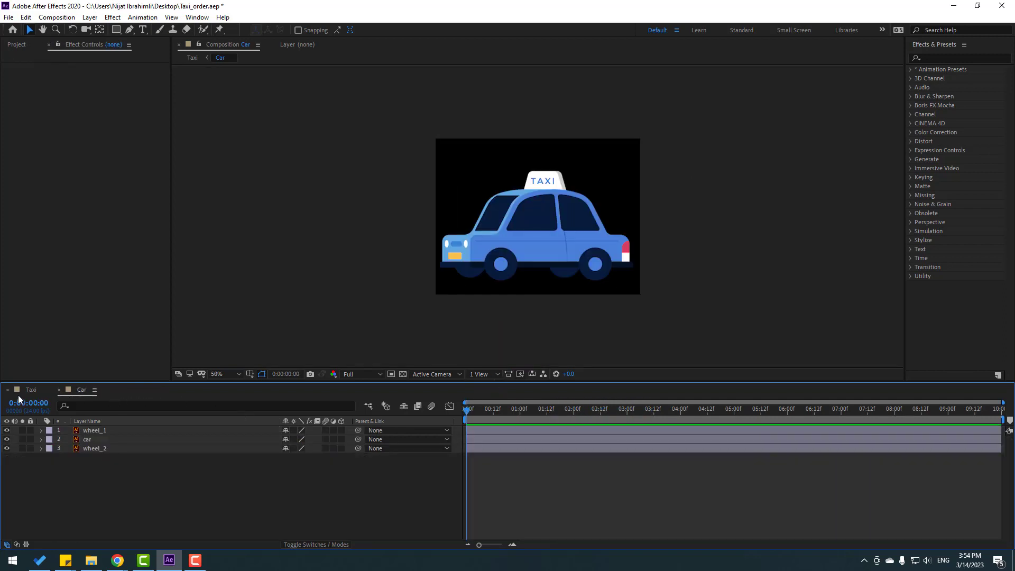
In the Car composition, set a Position keyframe for the car layer at 0:00:00:00
{"action": "left_click_drag", "start_coordinate": [519, 410], "coordinate": [614, 416]}
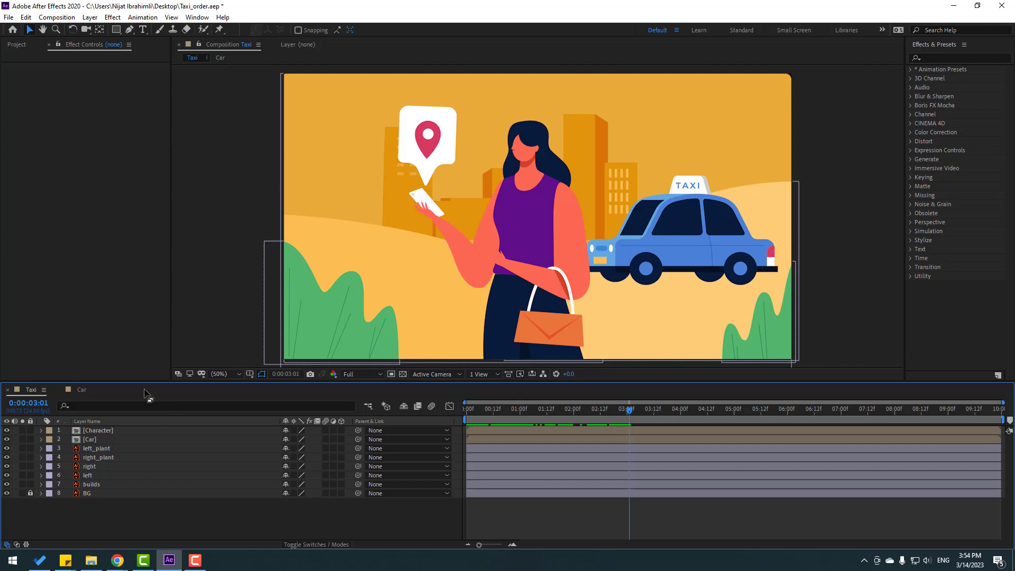
{"action": "left_click", "coordinate": [82, 390]}
{"action": "scroll", "coordinate": [502, 311], "scroll_direction": "up", "scroll_amount": 2}
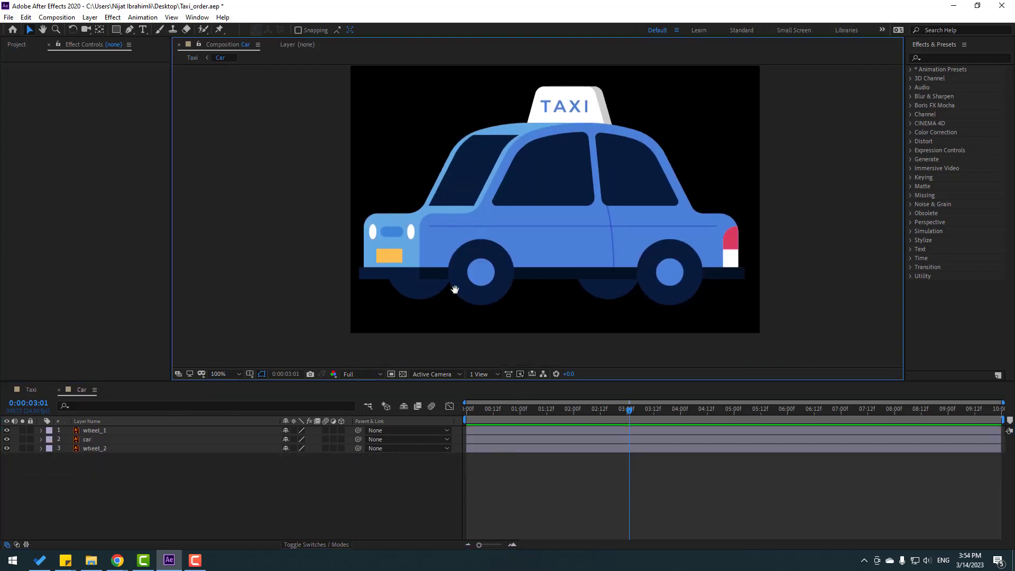
{"action": "left_click", "coordinate": [536, 161]}
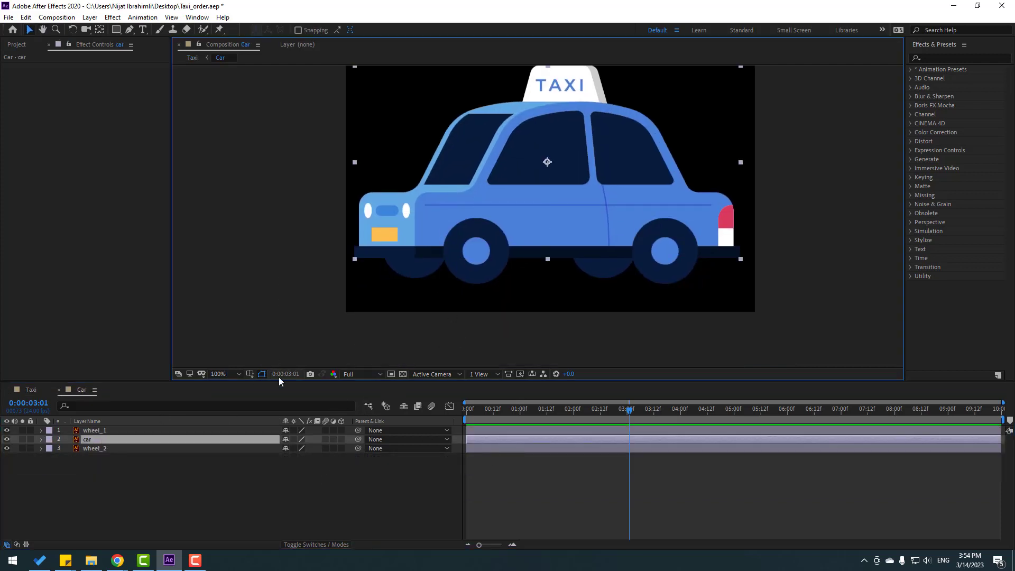
{"action": "left_click", "coordinate": [485, 411]}
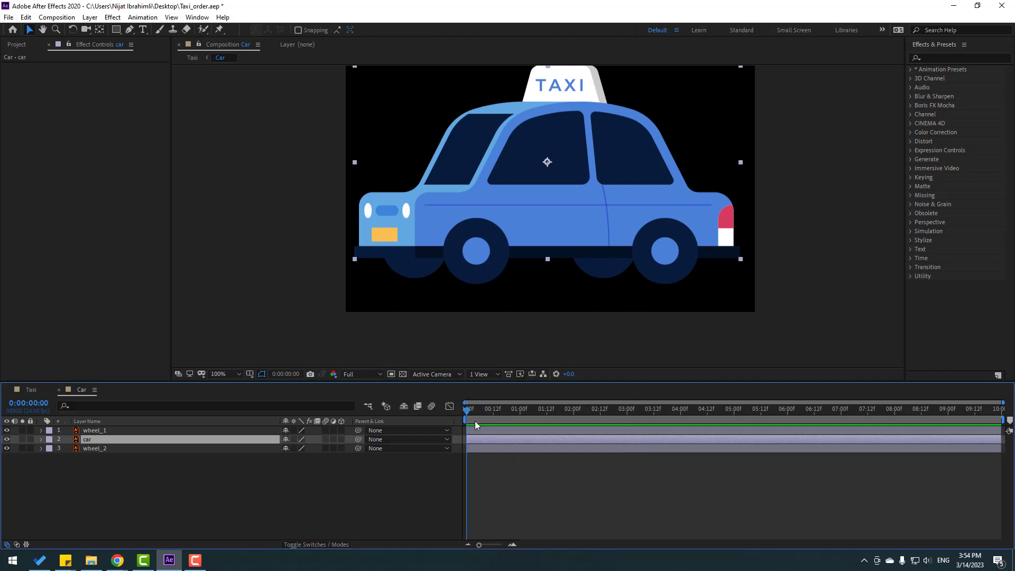
{"action": "key", "text": "p"}
{"action": "left_click", "coordinate": [67, 448]}
{"action": "key", "text": "Return"}
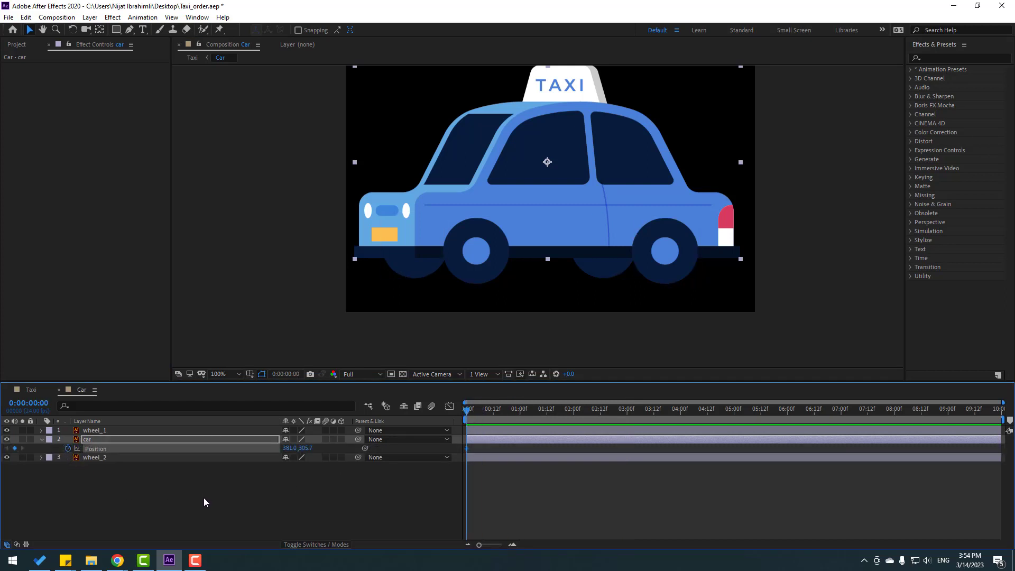
Move to 0:00:00:04 and lower the car body so its Position is 381.0, 314.7
{"action": "left_click", "coordinate": [286, 374]}
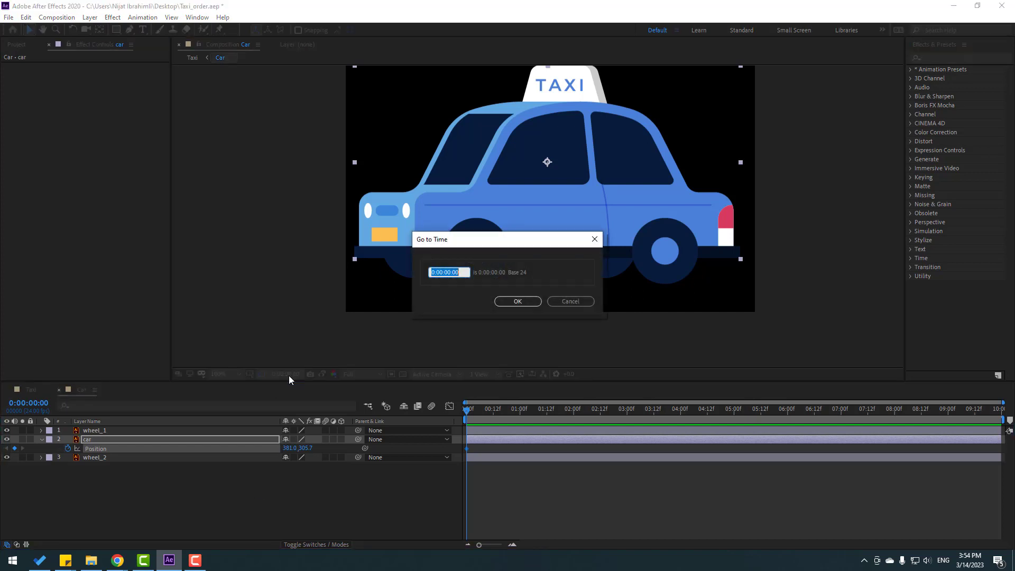
{"action": "left_click", "coordinate": [509, 304]}
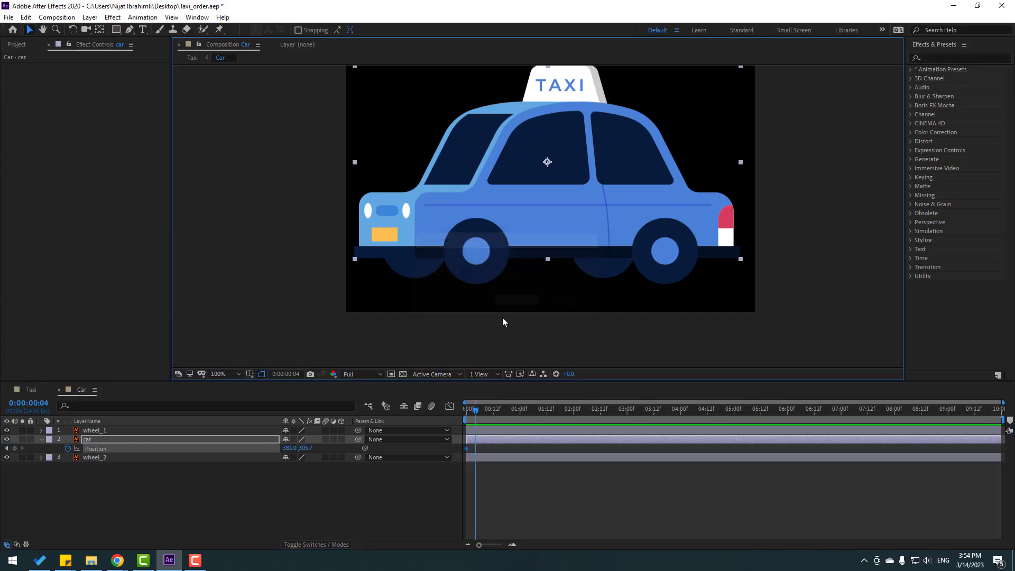
{"action": "key", "text": "Down"}
{"action": "key", "text": "Down"}
{"action": "key", "text": "Down"}
{"action": "key", "text": "Down"}
{"action": "key", "text": "Down"}
{"action": "key", "text": "Down"}
{"action": "key", "text": "Down"}
{"action": "key", "text": "Down"}
{"action": "key", "text": "Down"}
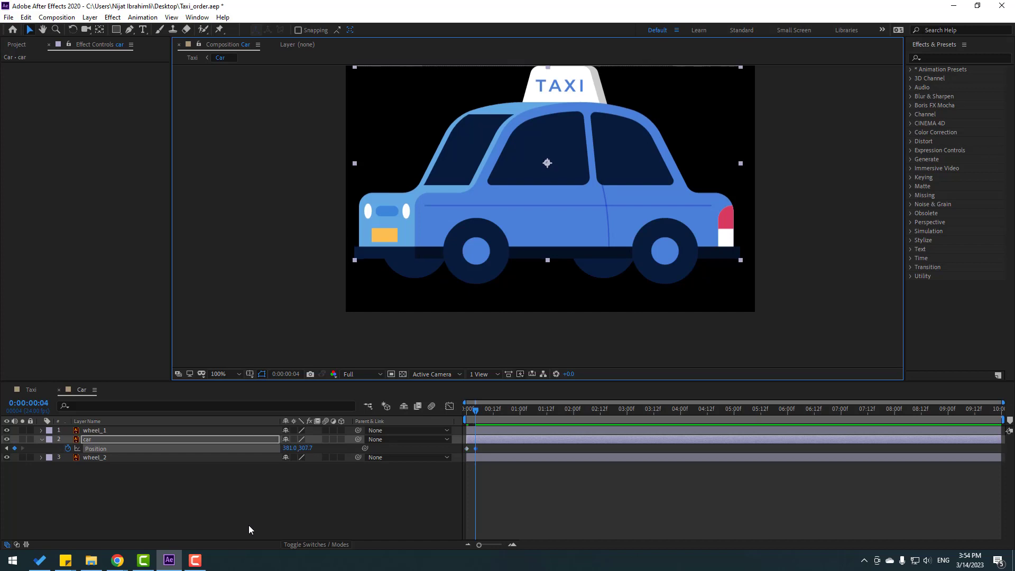
Advance four frames to 0:00:00:08 and paste a copy of the car layer's first Position keyframe there
{"action": "left_click", "coordinate": [278, 374]}
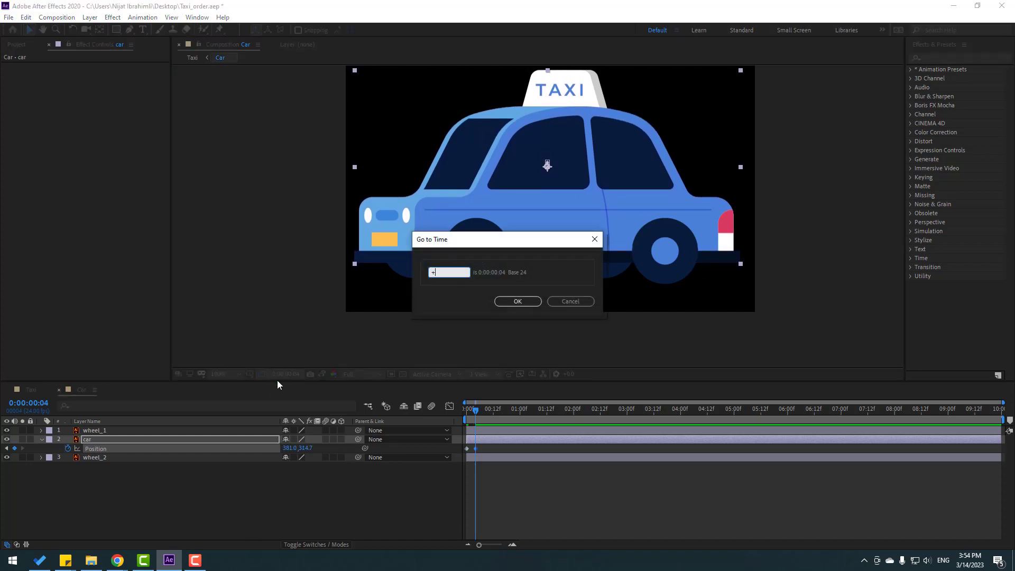
{"action": "type", "text": "+"}
{"action": "type", "text": "4"}
{"action": "key", "text": "Return"}
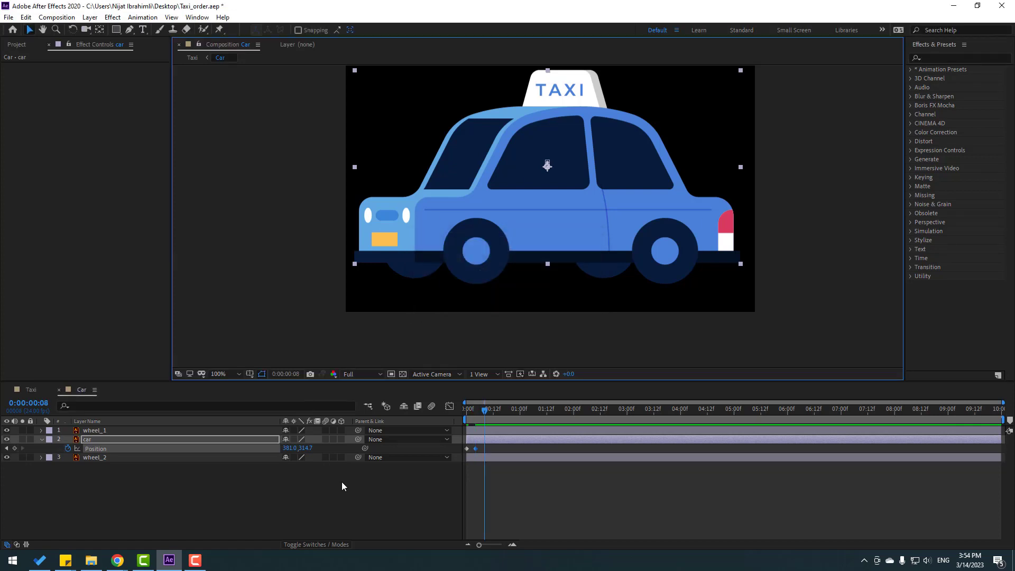
{"action": "left_click", "coordinate": [467, 449]}
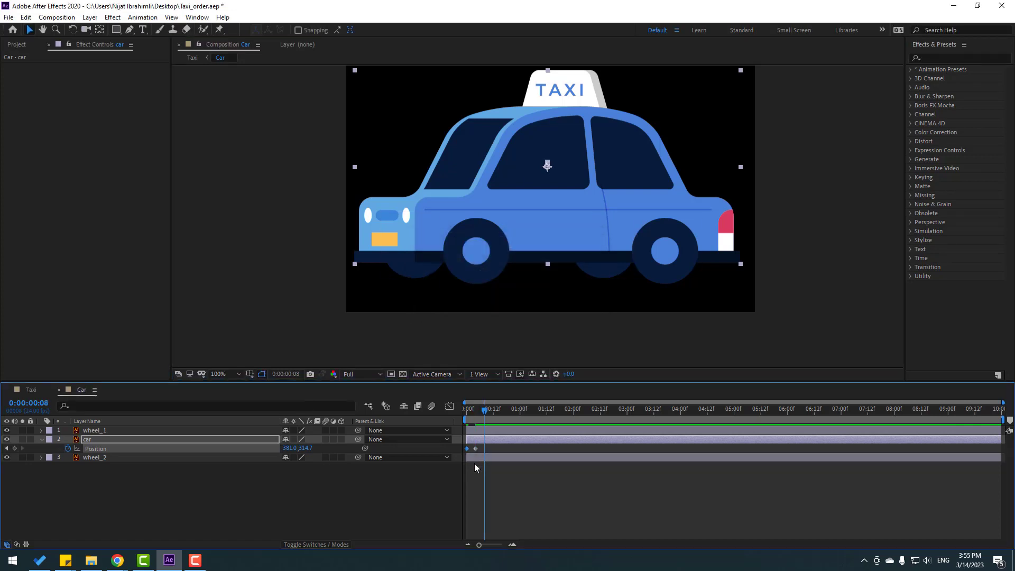
{"action": "key", "text": "ctrl+v"}
Apply Easy Ease to all three Position keyframes of the car layer
{"action": "left_click_drag", "start_coordinate": [493, 446], "coordinate": [459, 451]}
{"action": "right_click", "coordinate": [466, 449]}
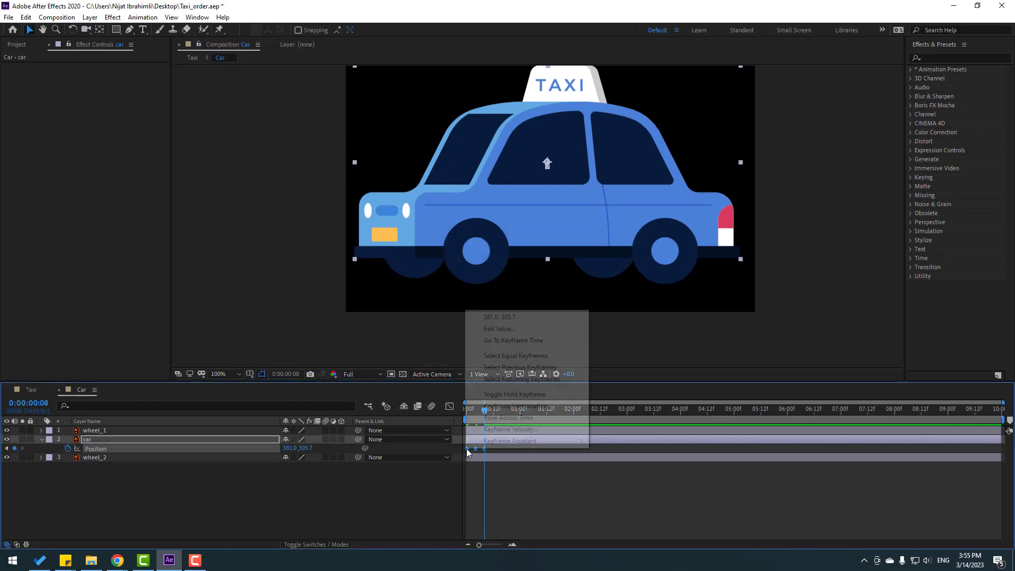
{"action": "mouse_move", "coordinate": [514, 445]}
{"action": "left_click", "coordinate": [608, 471]}
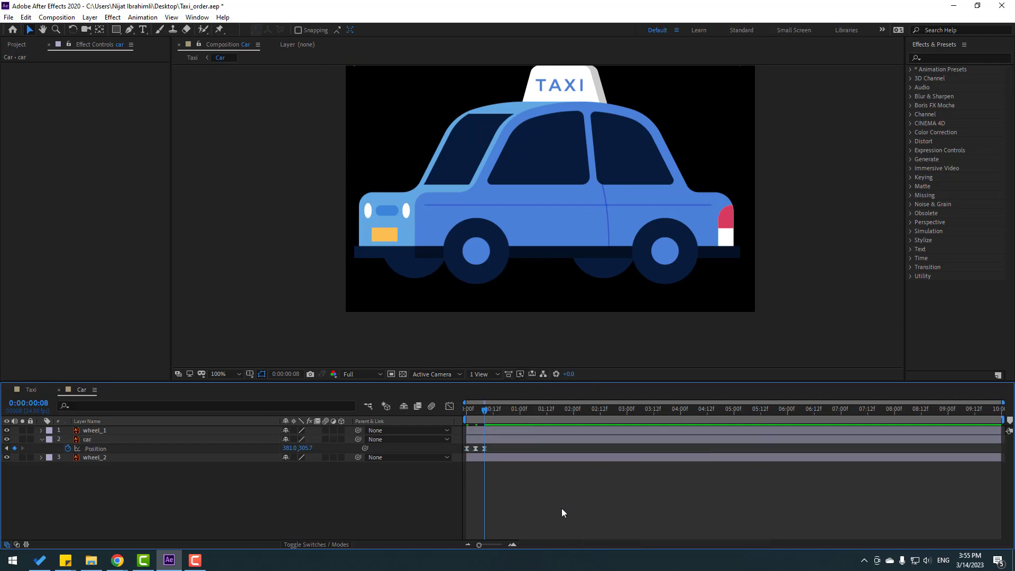
Stretch the car's three Position keyframes apart so the last one falls at about 0:00:00:15
{"action": "left_click", "coordinate": [476, 417]}
{"action": "left_click", "coordinate": [485, 449]}
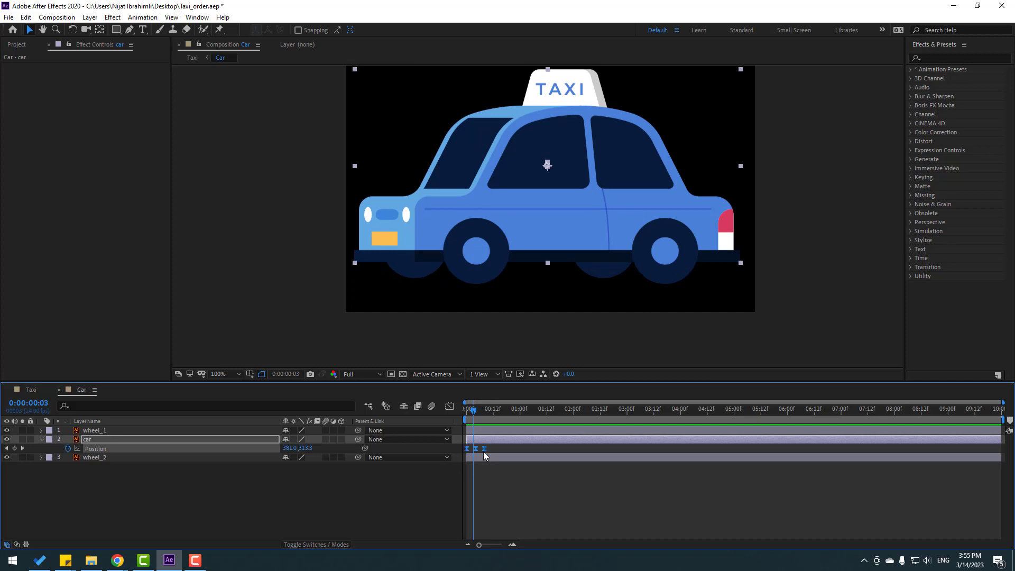
{"action": "key", "text": "ctrl+z"}
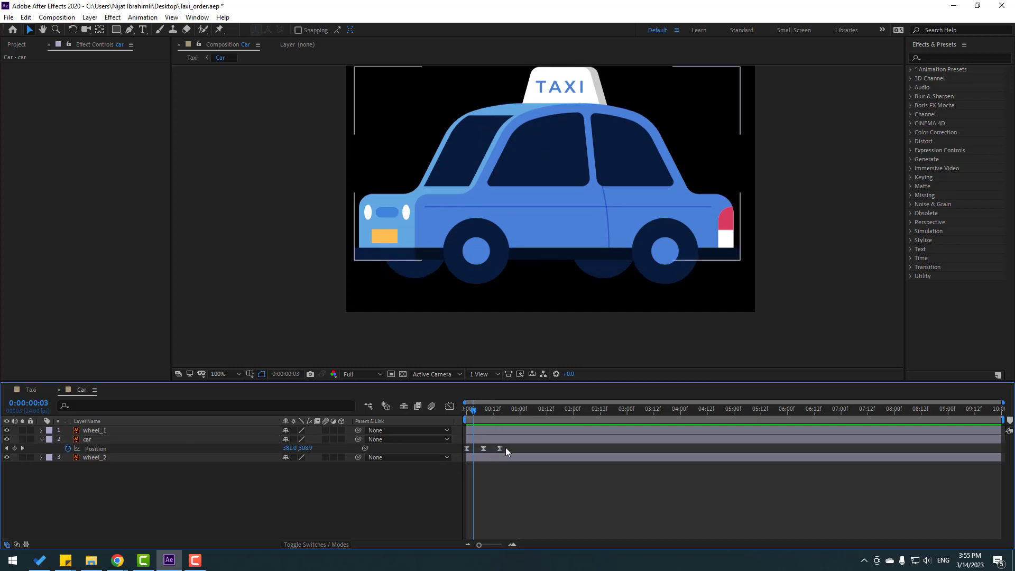
Copy the car layer's bounce keyframes and paste them repeatedly until about 0:00:02:12
{"action": "left_click_drag", "start_coordinate": [510, 449], "coordinate": [449, 456]}
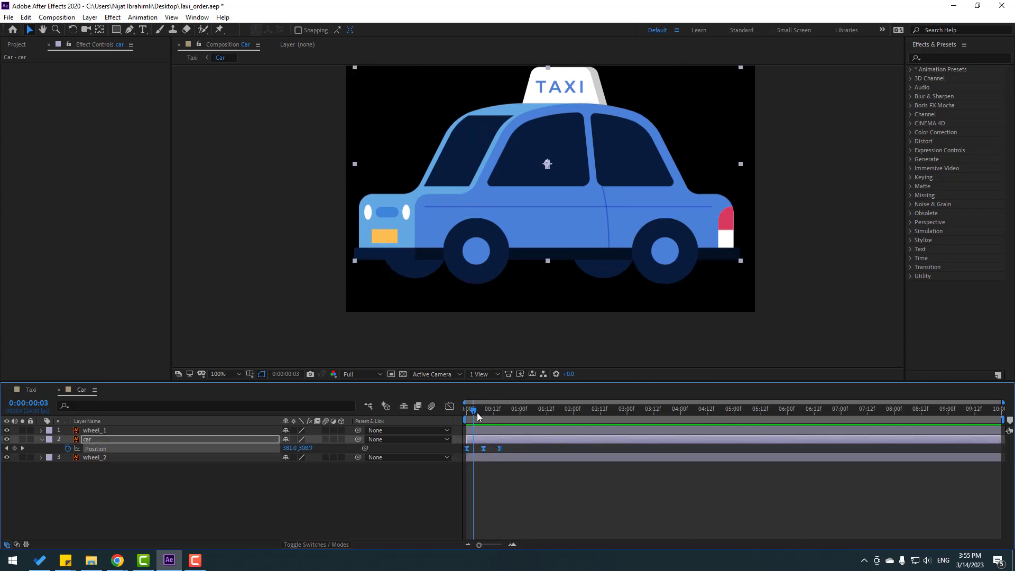
{"action": "left_click_drag", "start_coordinate": [477, 412], "coordinate": [567, 410]}
{"action": "key", "text": "ctrl+v"}
{"action": "key", "text": "ctrl+v"}
{"action": "key", "text": "ctrl+v"}
Preview the bounce and compress all its Position keyframes so the last one falls at about 0:00:02:04
{"action": "left_click_drag", "start_coordinate": [614, 448], "coordinate": [455, 458]}
{"action": "key", "text": "space"}
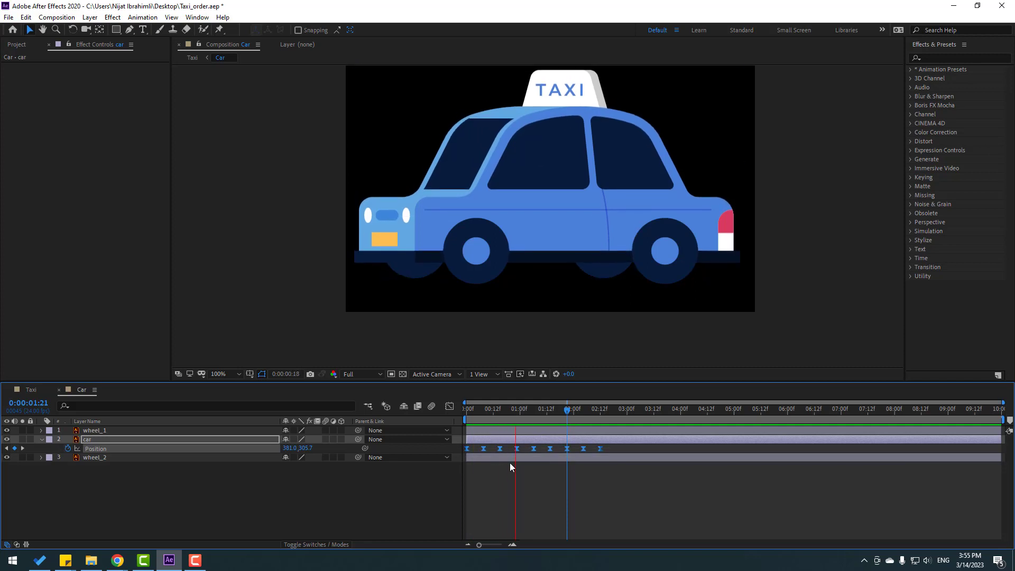
{"action": "key", "text": "space"}
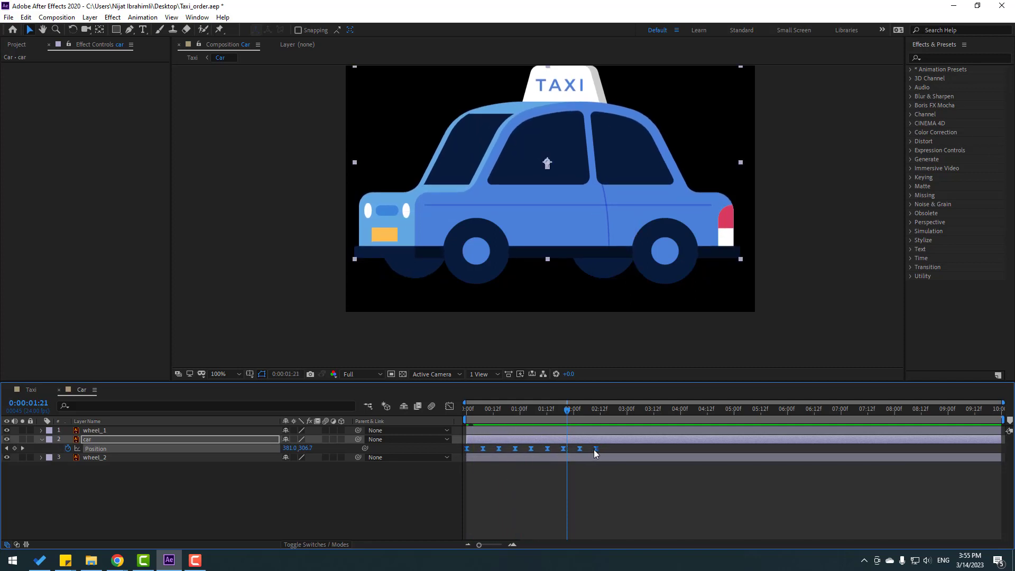
{"action": "left_click_drag", "start_coordinate": [594, 449], "coordinate": [583, 449], "text": "alt"}
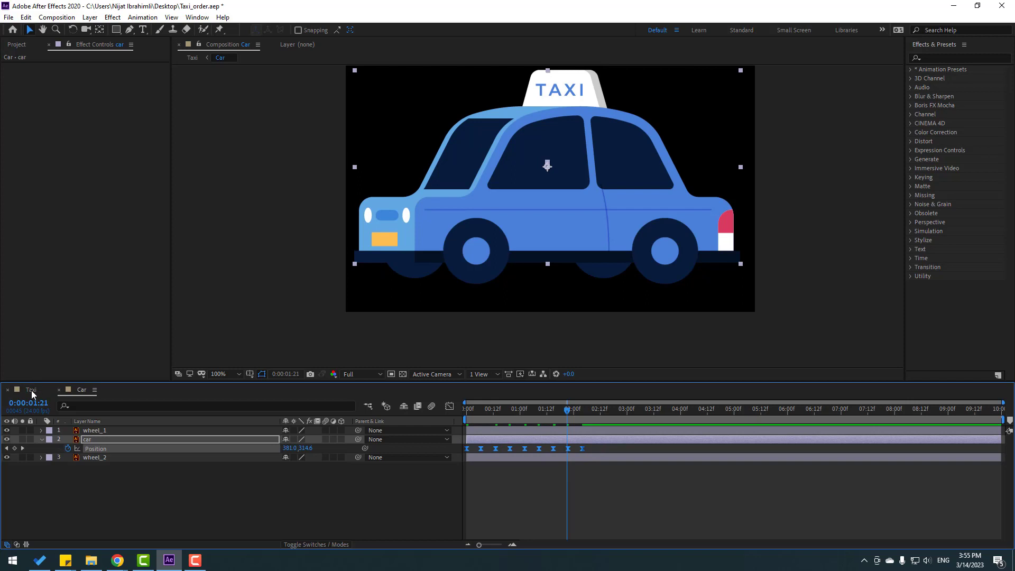
In the Taxi composition, move the Car layer out of frame past the scene's right edge, to Position 2304, 536
{"action": "left_click", "coordinate": [31, 392]}
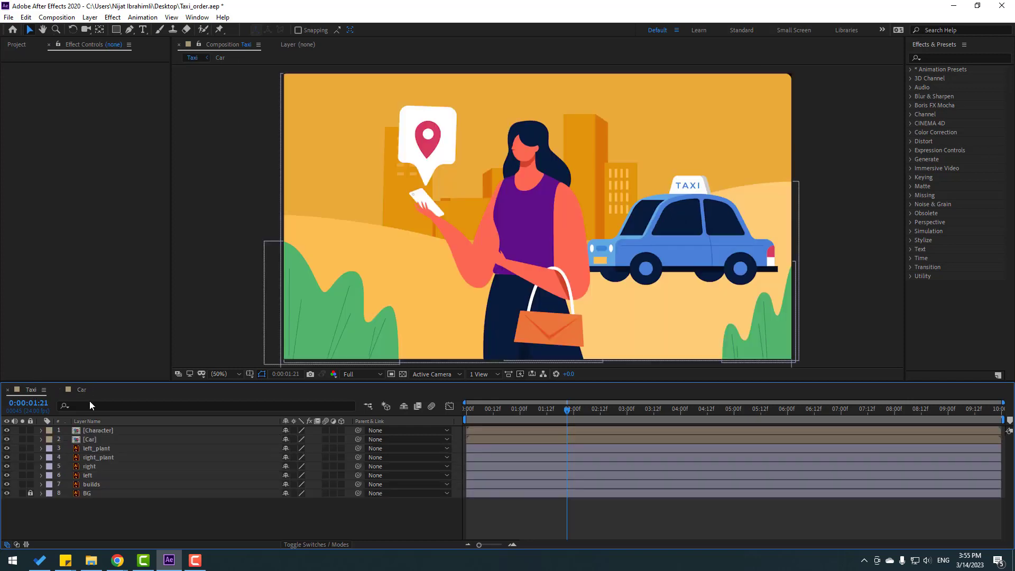
{"action": "left_click", "coordinate": [100, 439]}
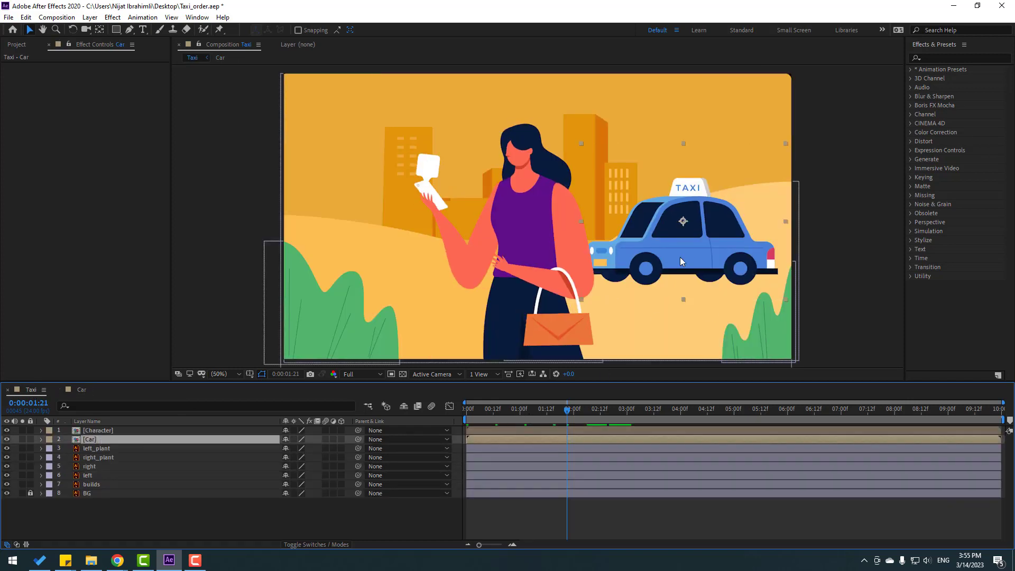
{"action": "left_click_drag", "start_coordinate": [693, 260], "coordinate": [893, 254]}
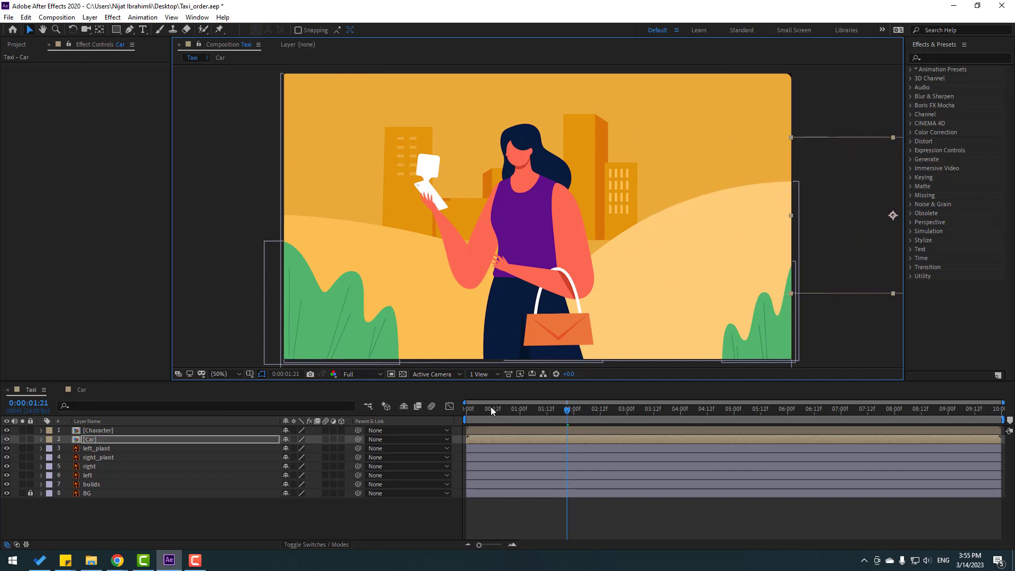
Keyframe the Car layer's Position from about 0:00:01:14 so it drives left to 714, 536 at 0:00:02:19
{"action": "left_click_drag", "start_coordinate": [490, 408], "coordinate": [617, 410]}
{"action": "key", "text": "p"}
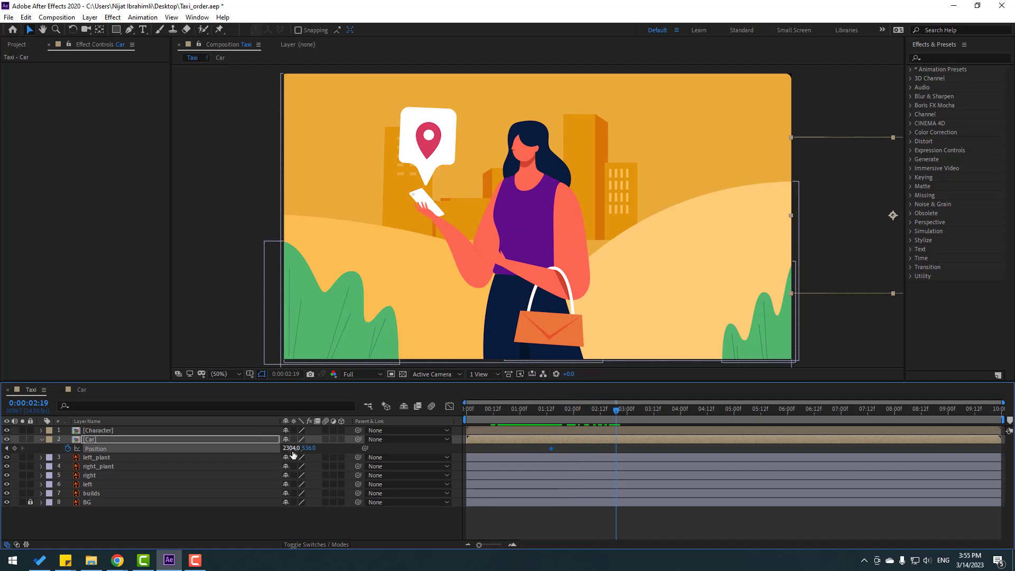
{"action": "left_click_drag", "start_coordinate": [289, 448], "coordinate": [213, 454]}
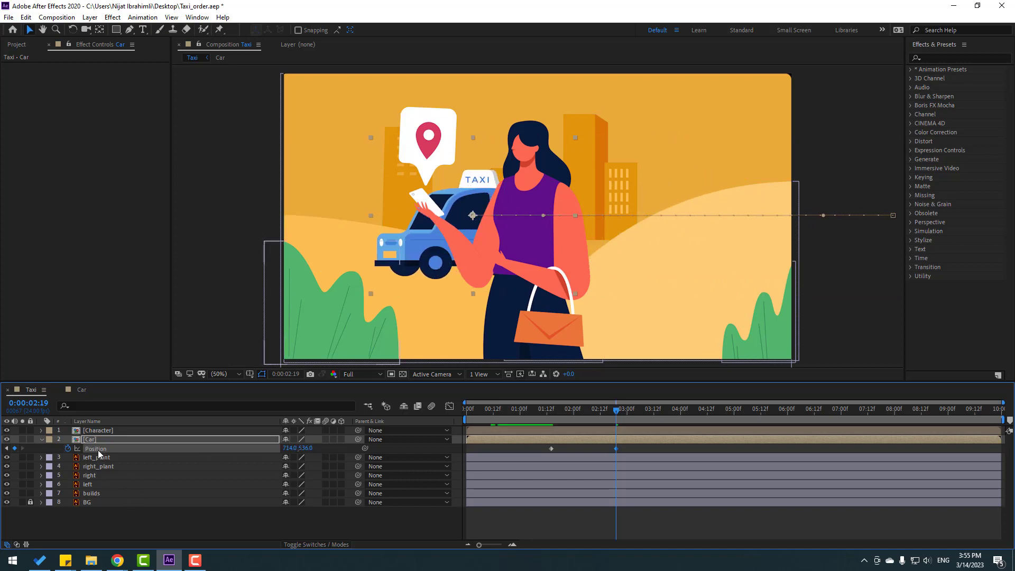
Move the Character layer to the right so it clears the parked taxi, and check the timing around the car's arrival
{"action": "left_click", "coordinate": [103, 430]}
{"action": "left_click_drag", "start_coordinate": [557, 287], "coordinate": [645, 302]}
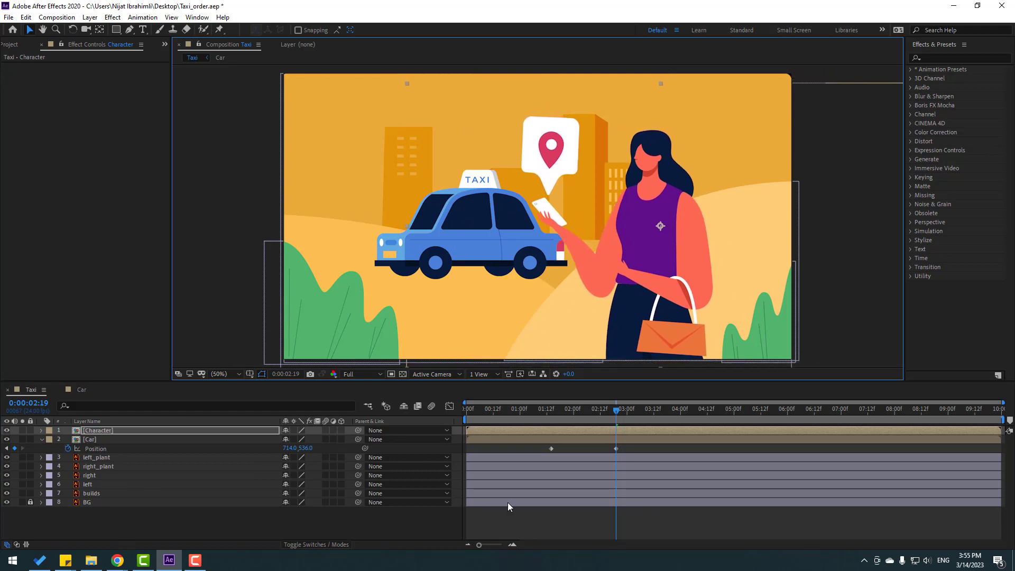
{"action": "left_click_drag", "start_coordinate": [527, 420], "coordinate": [617, 420]}
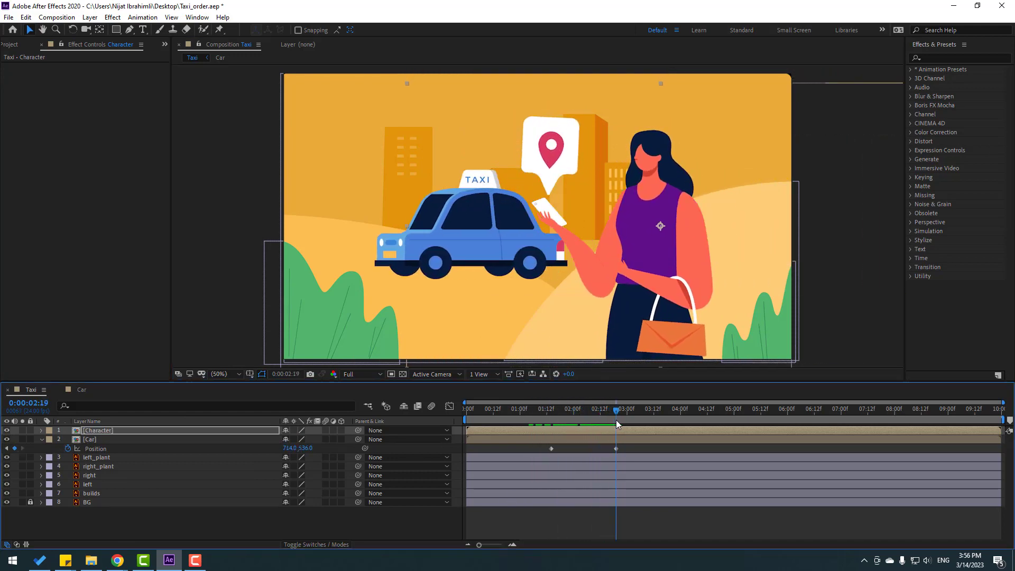
Set the Car layer's end Position to 694, 536 and apply Easy Ease to both of its Position keyframes
{"action": "left_click", "coordinate": [281, 448]}
{"action": "left_click", "coordinate": [552, 448]}
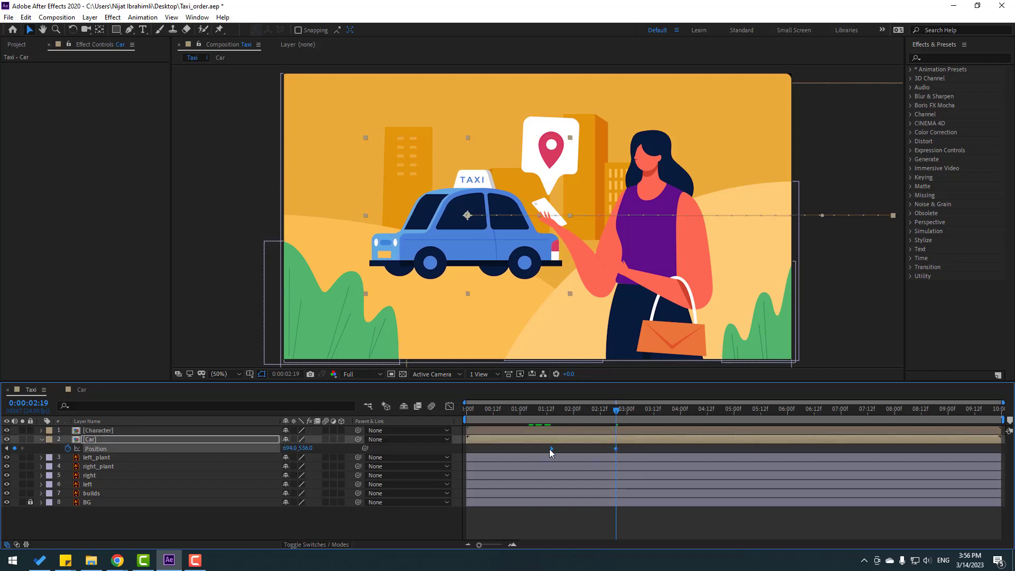
{"action": "right_click", "coordinate": [550, 448]}
{"action": "mouse_move", "coordinate": [564, 445]}
{"action": "left_click", "coordinate": [705, 475]}
Lengthen the incoming ease of the car's end keyframe in the speed graph so the car slows down gradually
{"action": "left_click", "coordinate": [449, 406]}
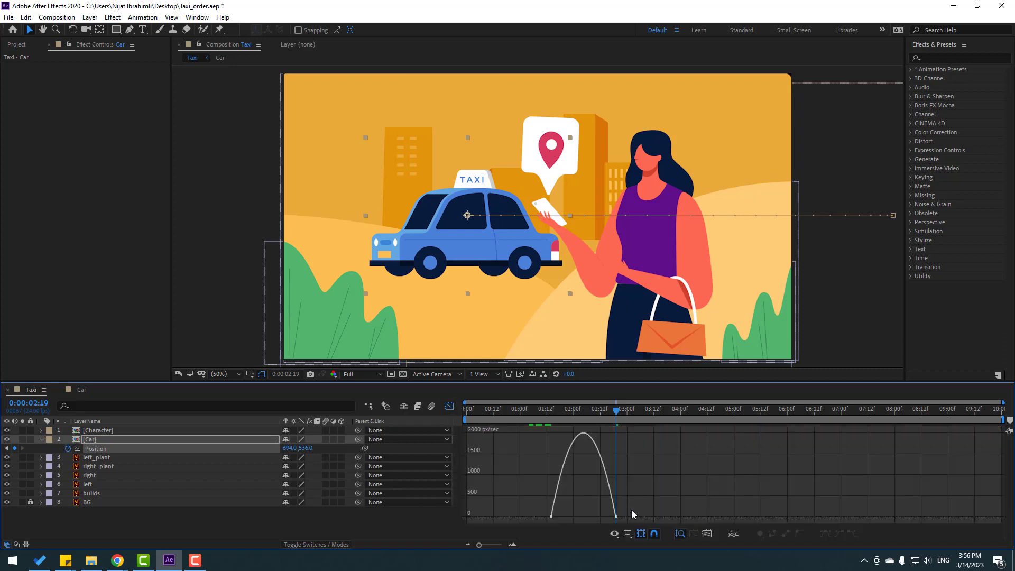
{"action": "left_click", "coordinate": [616, 517]}
{"action": "left_click_drag", "start_coordinate": [605, 517], "coordinate": [591, 519]}
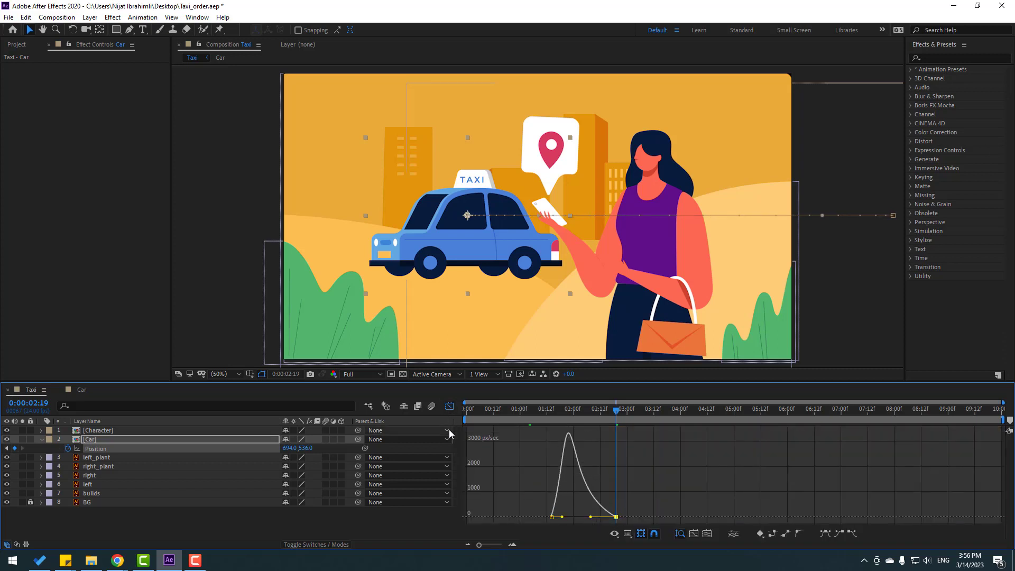
Start the work area at about 0:00:01:00, preview the car's arrival, and close the Graph Editor
{"action": "left_click_drag", "start_coordinate": [464, 419], "coordinate": [516, 420]}
{"action": "key", "text": "space"}
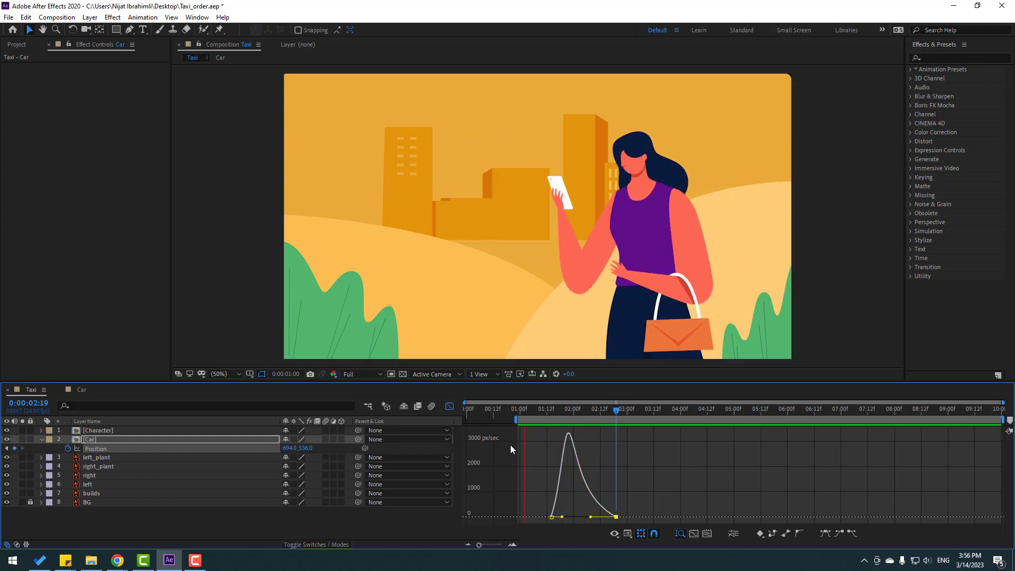
{"action": "key", "text": "space"}
{"action": "left_click", "coordinate": [449, 406]}
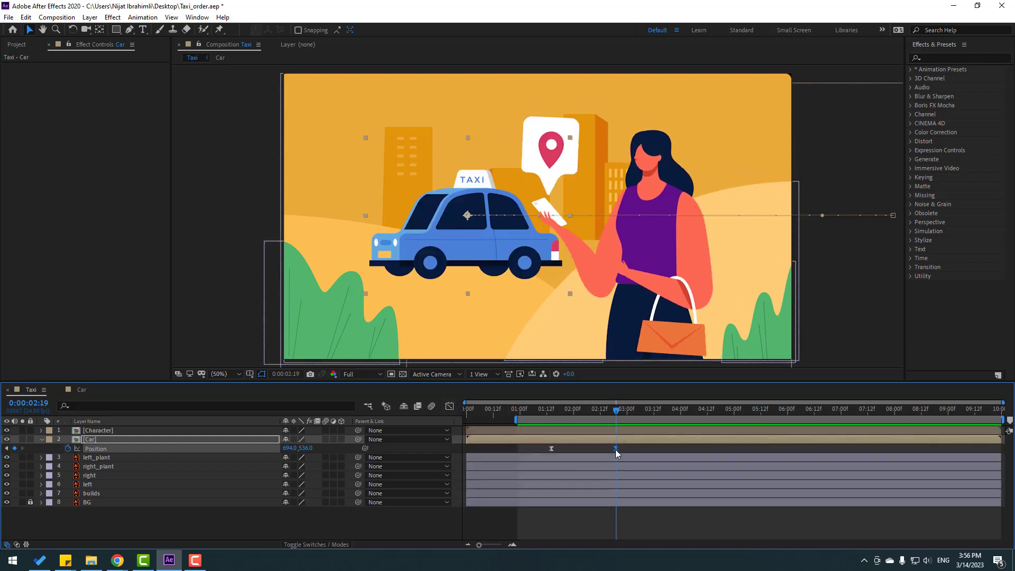
Delay the Car layer's end Position keyframe to about 0:00:03:03 and preview the slower arrival
{"action": "left_click_drag", "start_coordinate": [617, 450], "coordinate": [627, 449]}
{"action": "key", "text": "space"}
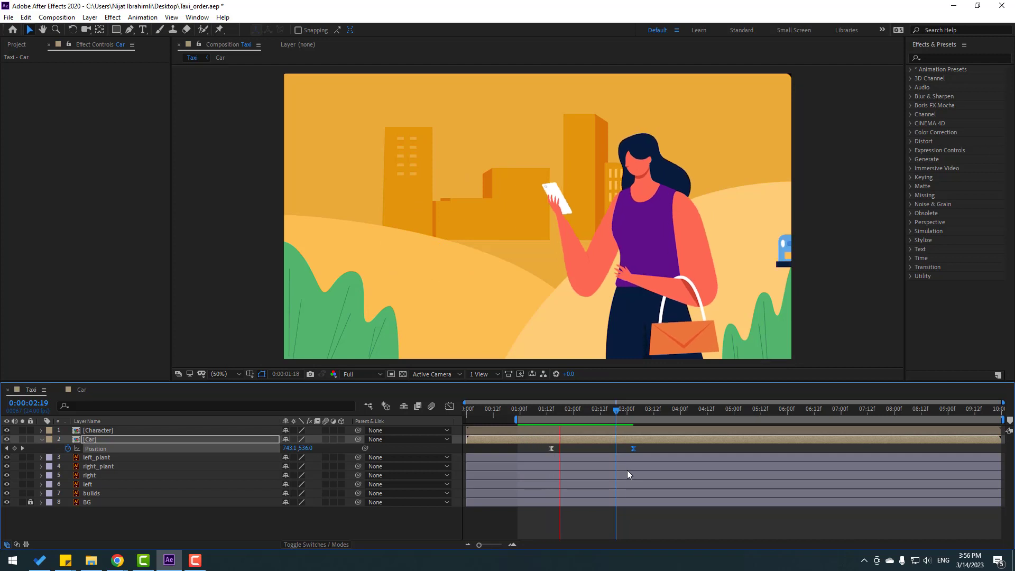
{"action": "key", "text": "space"}
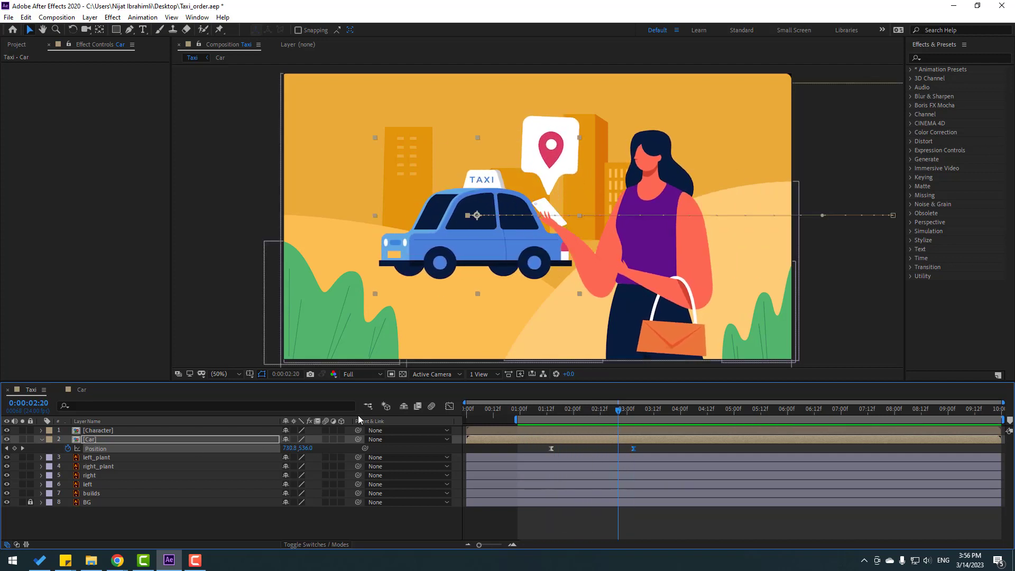
{"action": "mouse_move", "coordinate": [645, 447]}
{"action": "left_mouse_down"}
{"action": "mouse_move", "coordinate": [631, 455]}
{"action": "mouse_move", "coordinate": [642, 448]}
{"action": "left_mouse_up"}
In the Car composition, paste more copies of the body's bounce keyframes to extend the motion to about 0:00:03:06
{"action": "double_click", "coordinate": [630, 442]}
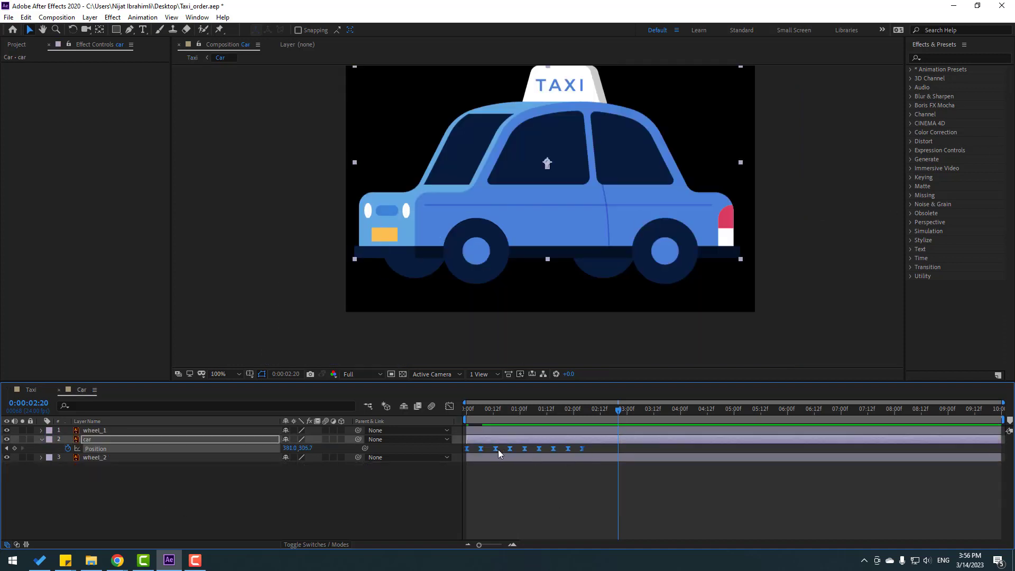
{"action": "left_click_drag", "start_coordinate": [499, 449], "coordinate": [449, 466]}
{"action": "left_click_drag", "start_coordinate": [602, 409], "coordinate": [635, 408]}
{"action": "key", "text": "ctrl+v"}
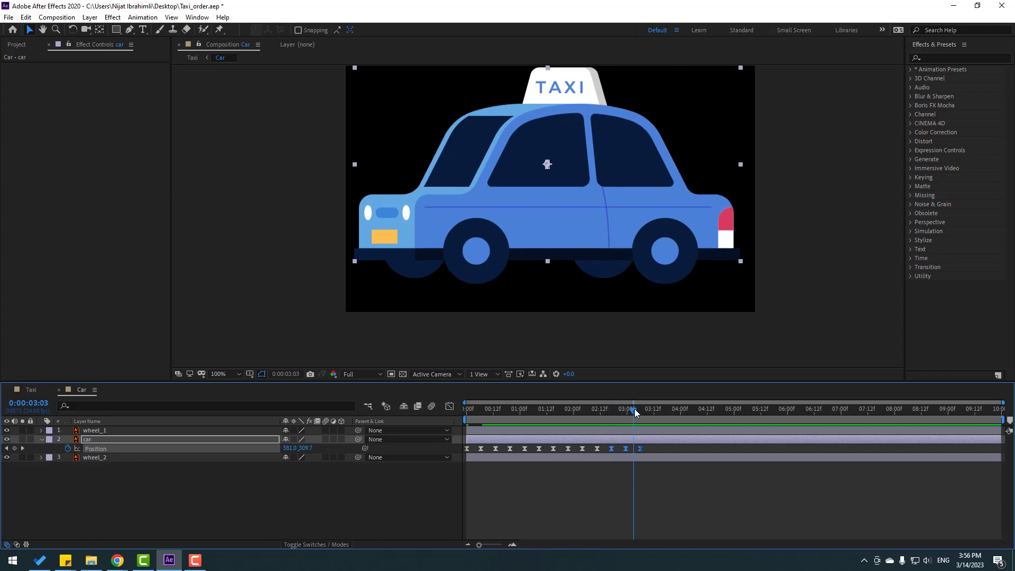
Preview the Taxi scene, and in the Car composition delay the body's last two bounce keyframes to about 0:00:03:03 and 0:00:03:13
{"action": "left_click", "coordinate": [33, 390]}
{"action": "key", "text": "space"}
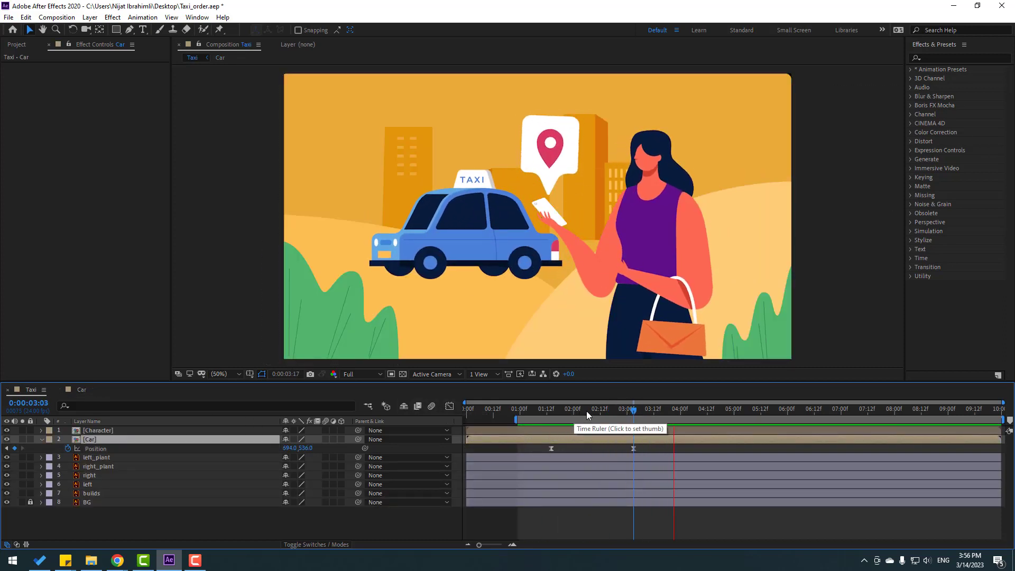
{"action": "left_click", "coordinate": [81, 389]}
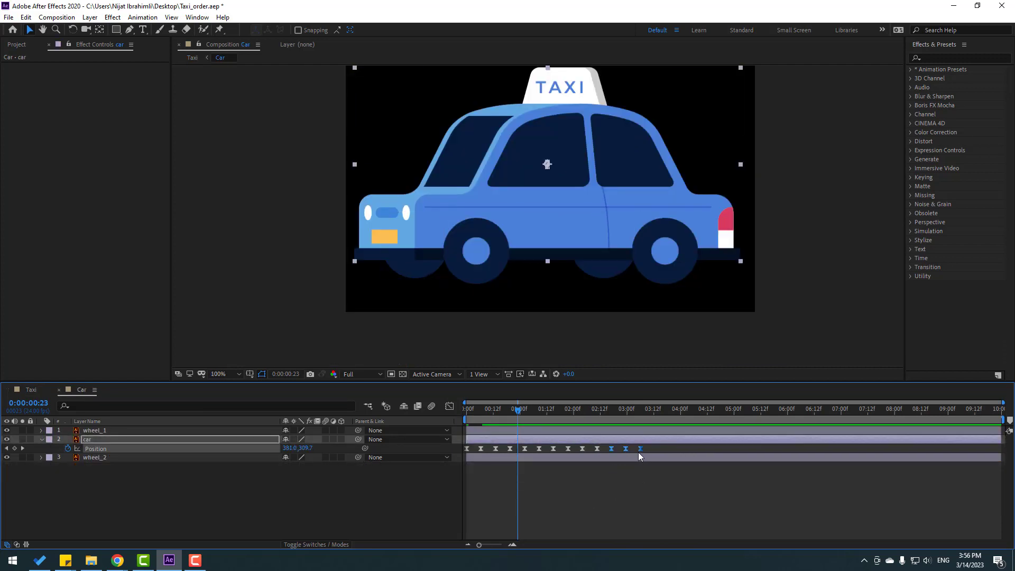
{"action": "left_click_drag", "start_coordinate": [654, 449], "coordinate": [656, 449]}
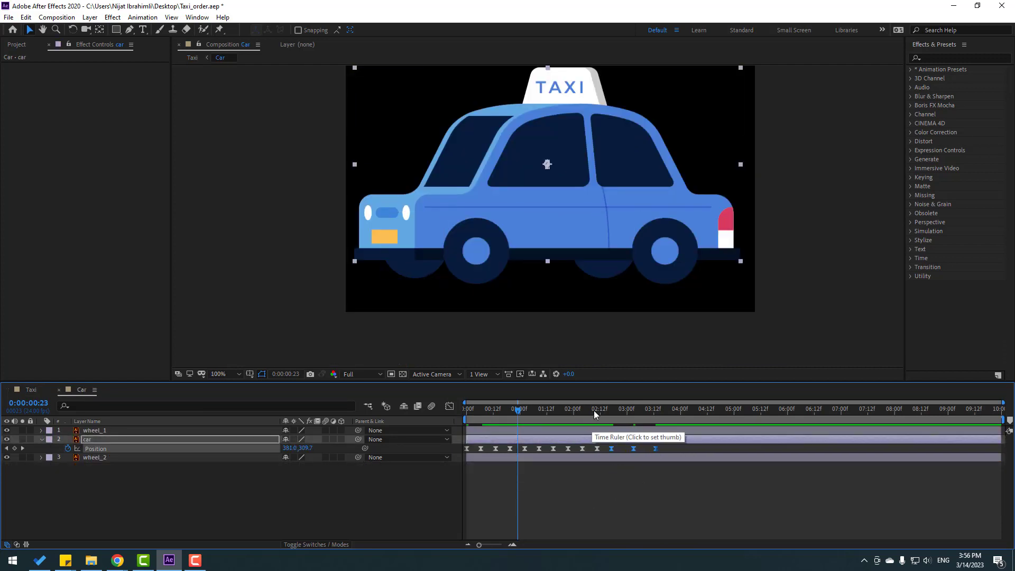
Add a Rotation keyframe to the car body at 0:00:02:17 and tilt it to -2° at 0:00:03:03
{"action": "left_click", "coordinate": [611, 410]}
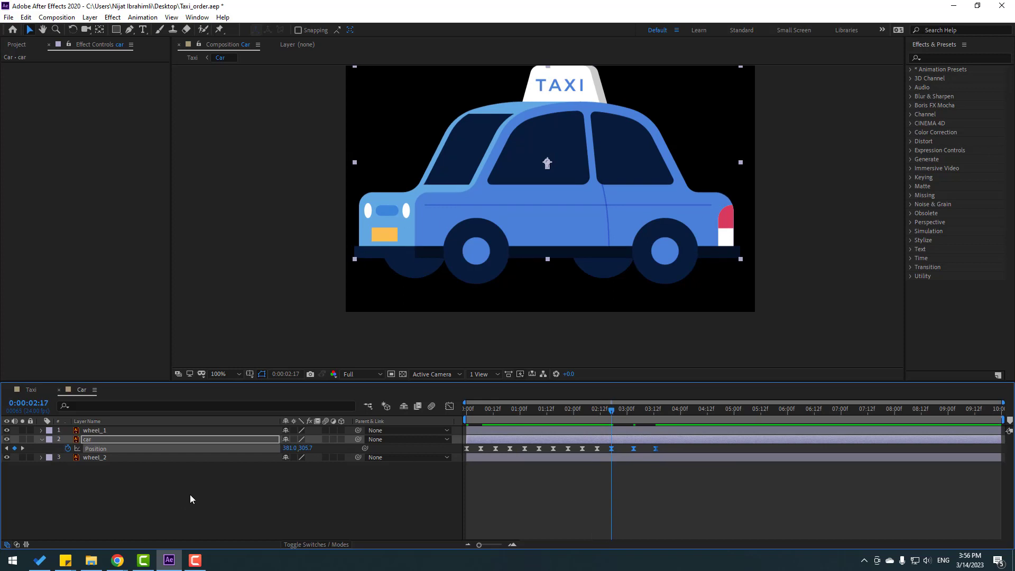
{"action": "key", "text": "shift+r"}
{"action": "left_click", "coordinate": [68, 457]}
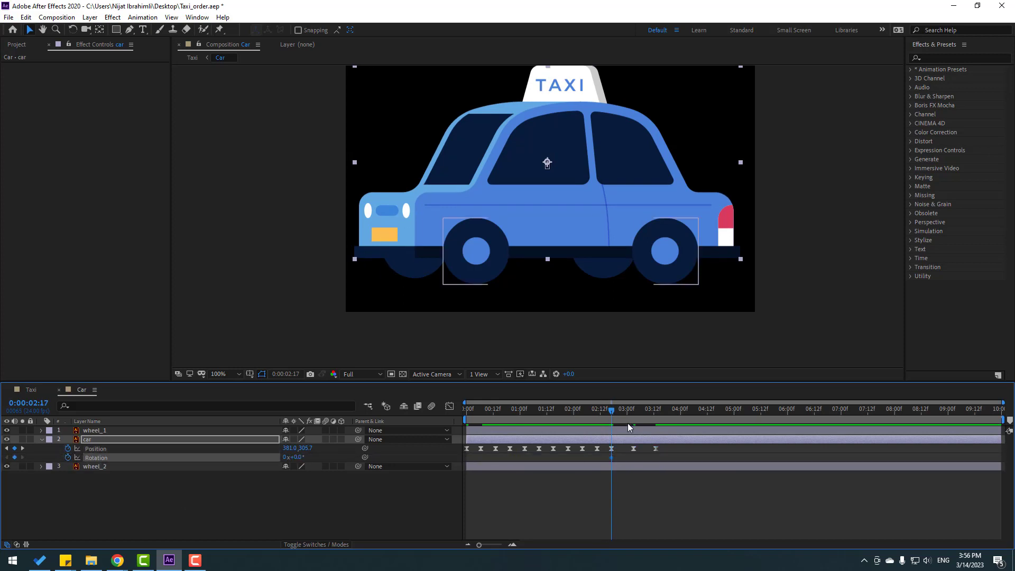
{"action": "left_click_drag", "start_coordinate": [614, 410], "coordinate": [636, 414]}
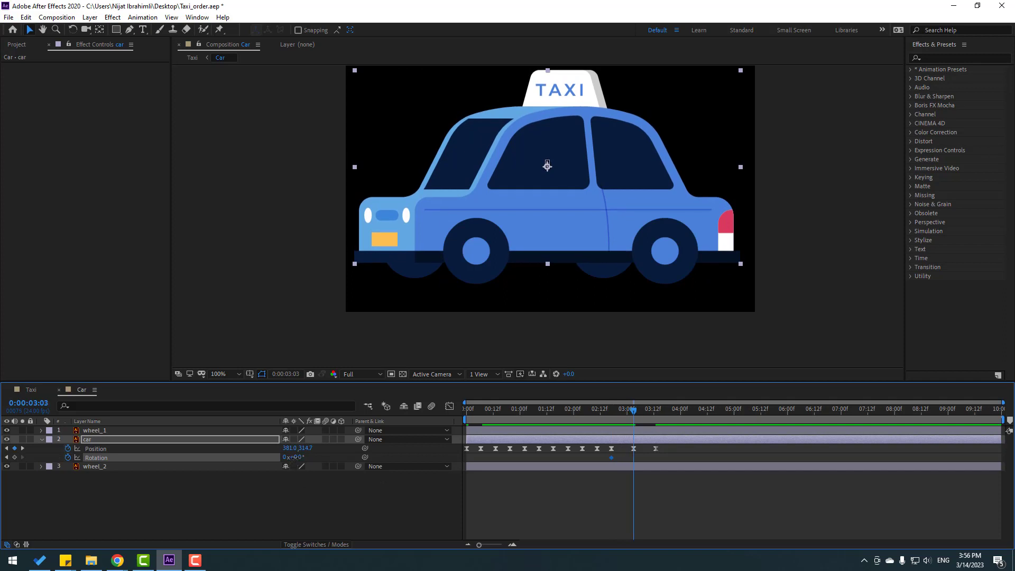
{"action": "left_click_drag", "start_coordinate": [292, 457], "coordinate": [295, 459]}
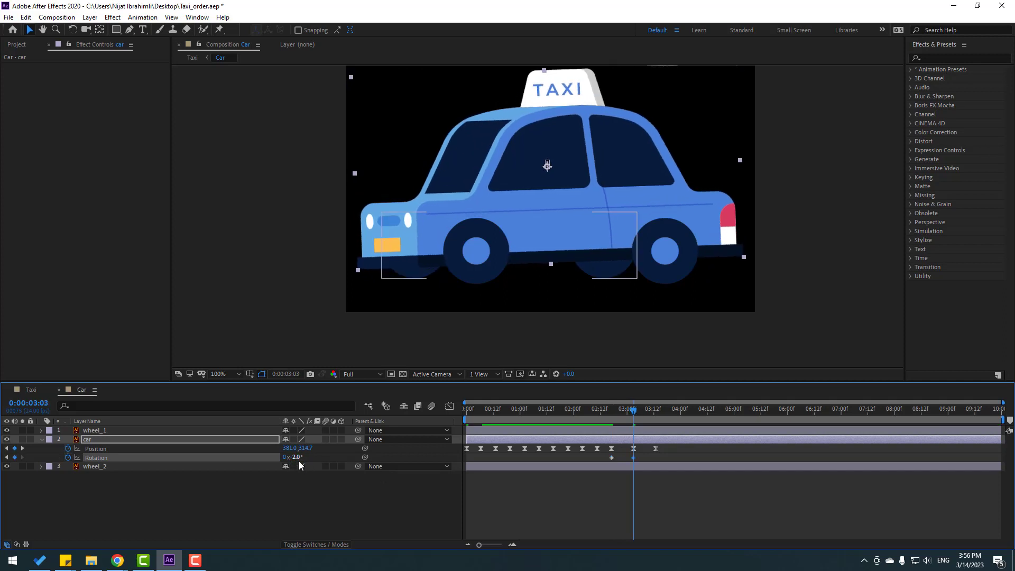
Set the car body's Rotation to 1° at 0:00:03:12
{"action": "key", "text": "Page_Down"}
{"action": "key", "text": "Page_Down"}
{"action": "key", "text": "Page_Down"}
{"action": "key", "text": "Page_Down"}
{"action": "key", "text": "Page_Down"}
{"action": "key", "text": "Page_Down"}
{"action": "key", "text": "Page_Down"}
{"action": "key", "text": "Page_Down"}
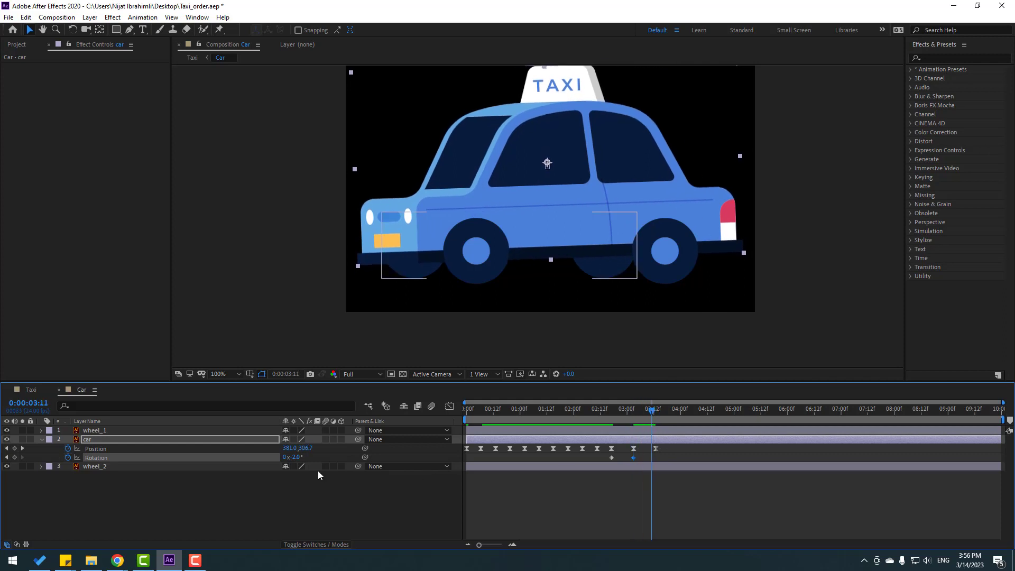
{"action": "key", "text": "Page_Down"}
{"action": "left_click", "coordinate": [296, 457]}
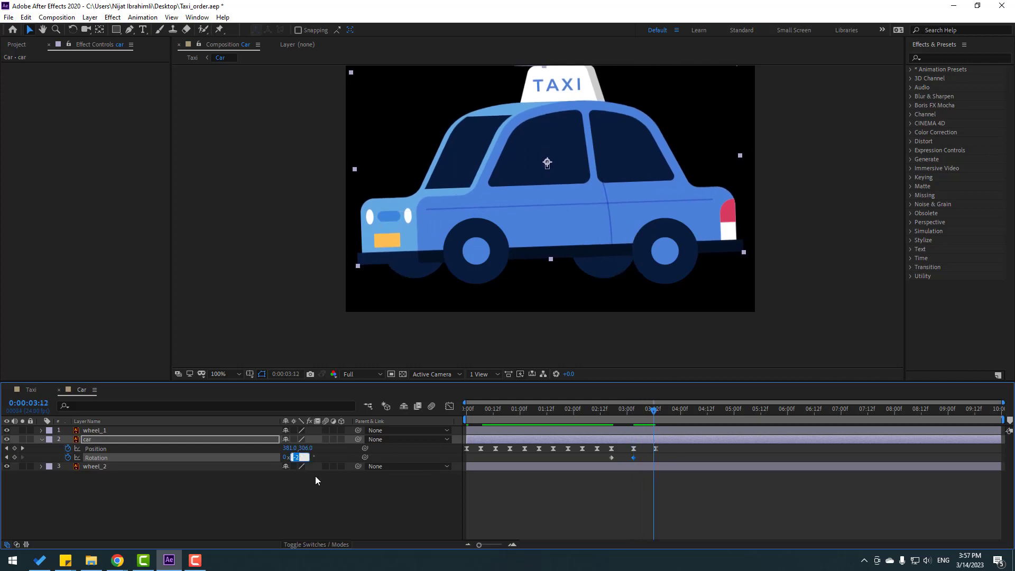
{"action": "type", "text": "1"}
{"action": "key", "text": "Return"}
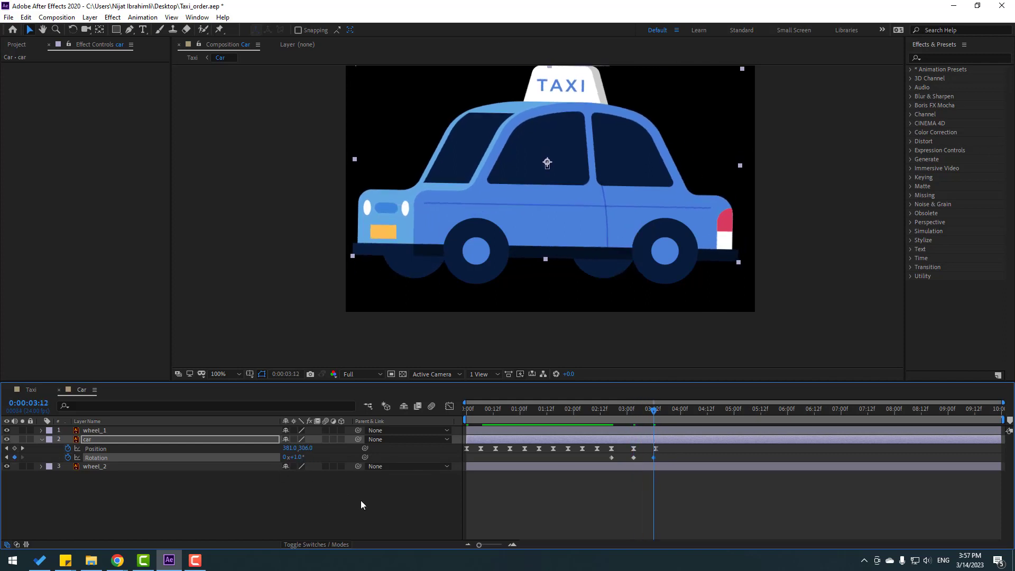
Return the body's Rotation to 0° at 0:00:03:19 and apply Easy Ease to all its Rotation keyframes
{"action": "key", "text": "Page_Down"}
{"action": "key", "text": "Page_Down"}
{"action": "key", "text": "Page_Down"}
{"action": "key", "text": "Page_Down"}
{"action": "key", "text": "Page_Down"}
{"action": "key", "text": "Page_Down"}
{"action": "key", "text": "Page_Down"}
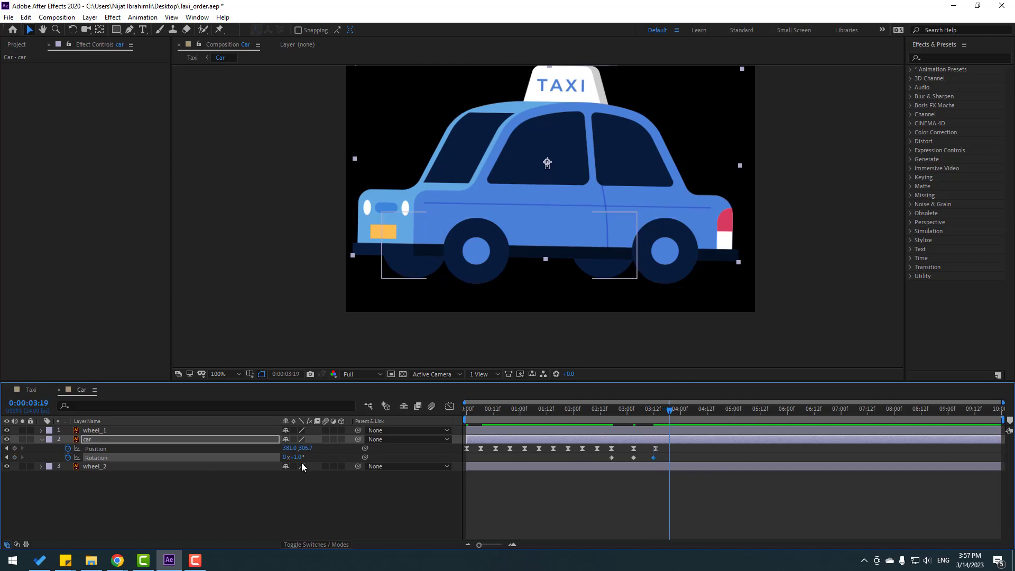
{"action": "key", "text": "ctrl+v"}
{"action": "left_click_drag", "start_coordinate": [674, 465], "coordinate": [598, 467]}
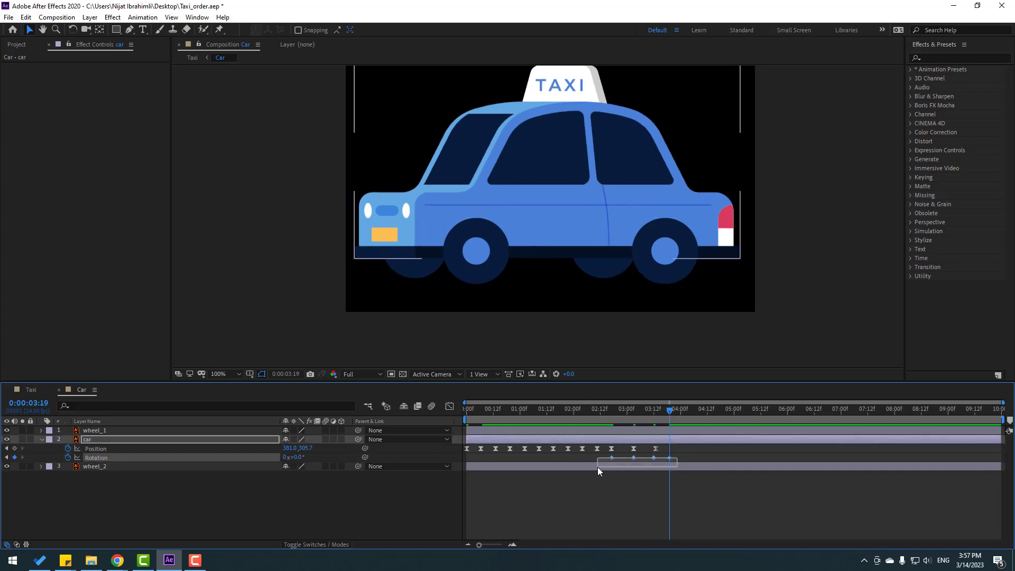
{"action": "right_click", "coordinate": [612, 458]}
{"action": "mouse_move", "coordinate": [702, 452]}
{"action": "left_click", "coordinate": [749, 488]}
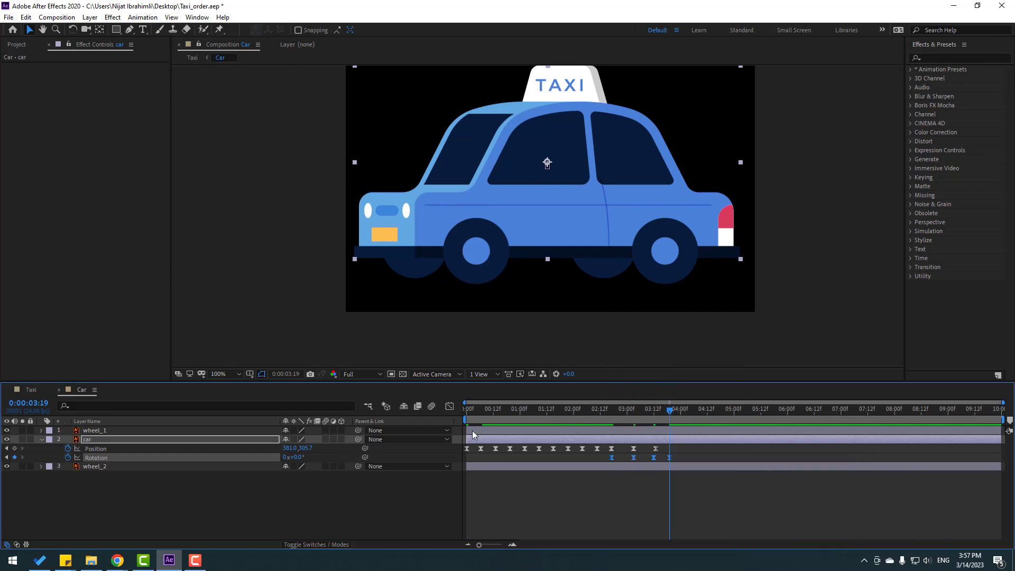
Start the Car composition's work area at about 0:00:02:08 and preview the braking tilt there and in the Taxi scene
{"action": "left_click_drag", "start_coordinate": [464, 420], "coordinate": [591, 420]}
{"action": "key", "text": "space"}
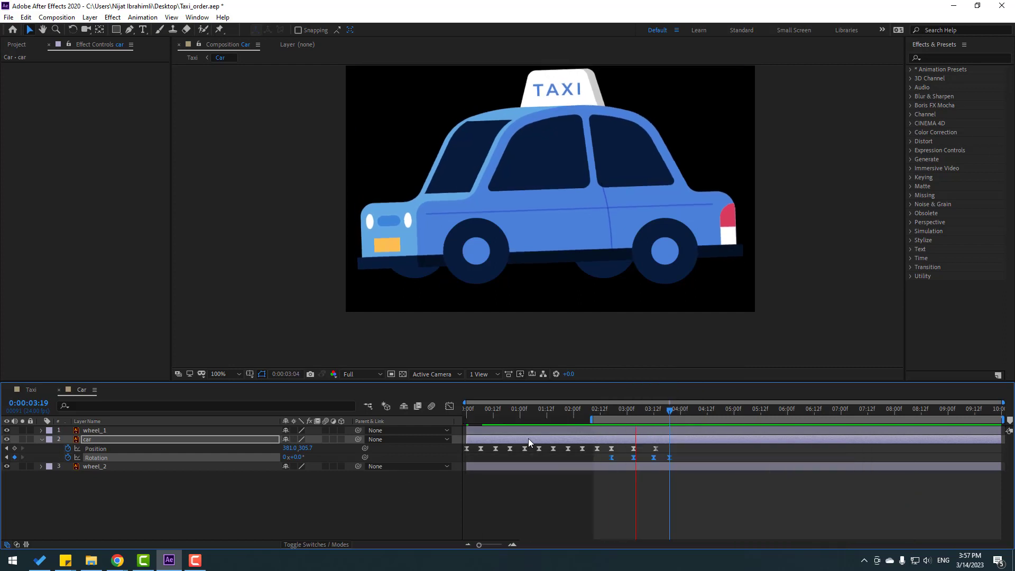
{"action": "left_click", "coordinate": [30, 389]}
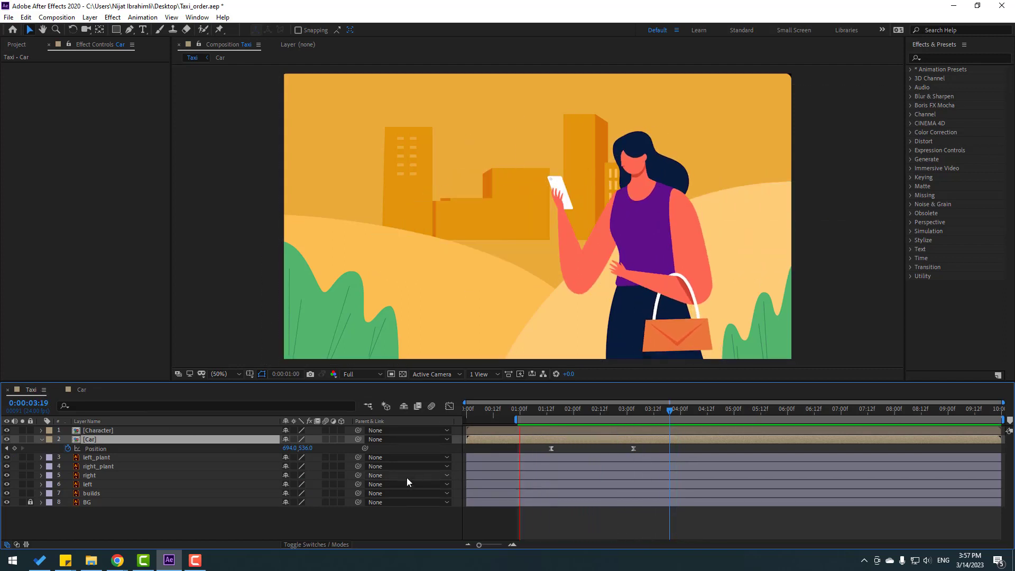
{"action": "left_click", "coordinate": [78, 391]}
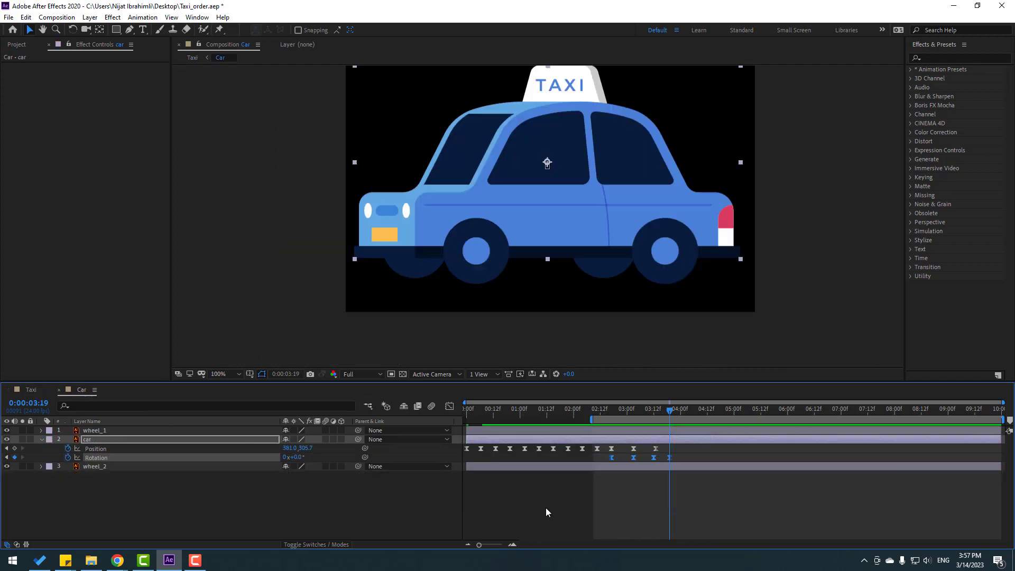
{"action": "left_click_drag", "start_coordinate": [692, 453], "coordinate": [605, 458]}
{"action": "key", "text": "space"}
{"action": "left_click", "coordinate": [30, 387]}
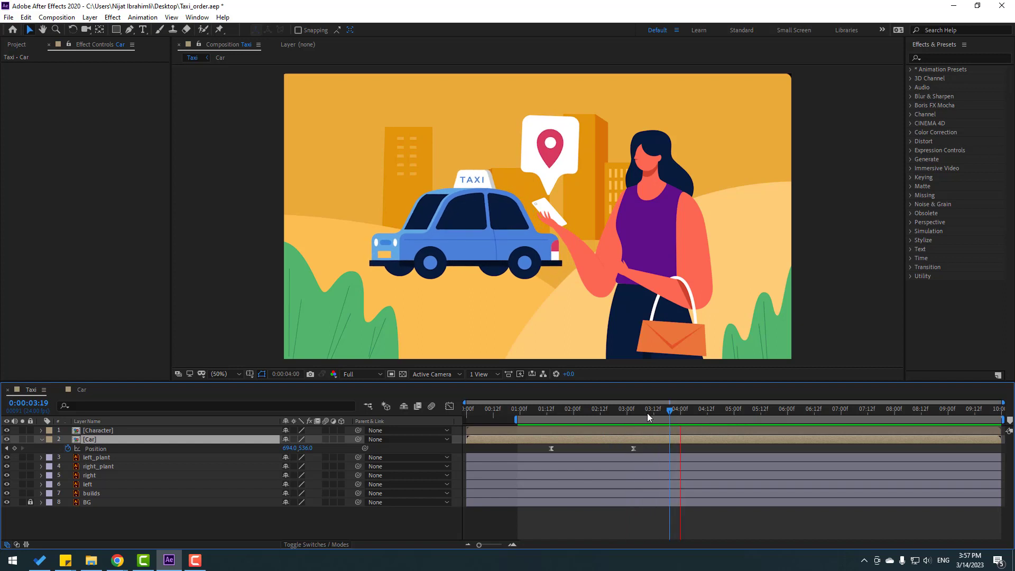
{"action": "key", "text": "space"}
With the Pen tool, draw a closed four-sided shape covering the ground from beneath the car to below the frame
{"action": "left_click", "coordinate": [179, 531]}
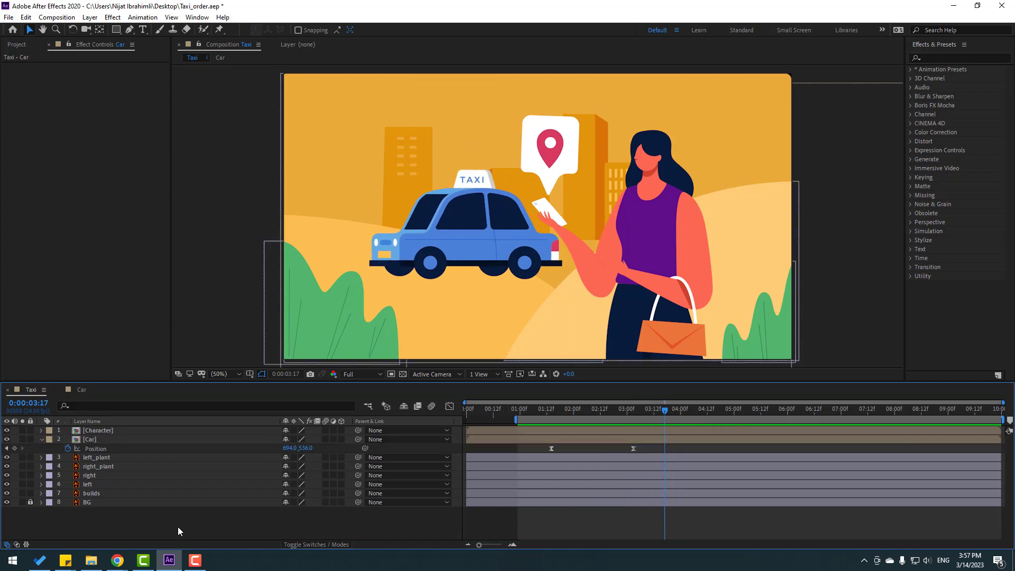
{"action": "left_click", "coordinate": [129, 33]}
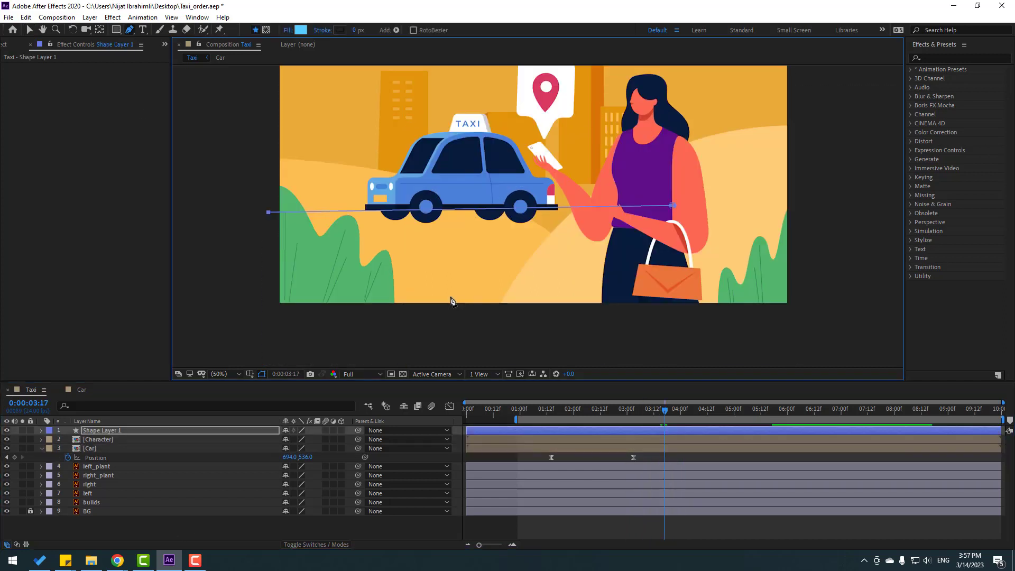
{"action": "key", "text": "ctrl+z"}
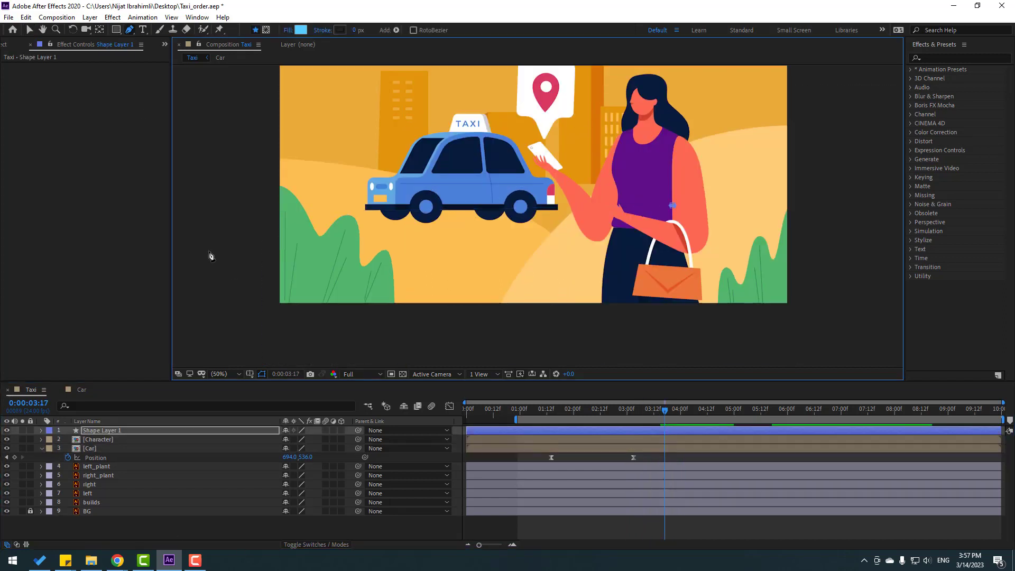
{"action": "left_click", "coordinate": [269, 201]}
{"action": "left_click", "coordinate": [262, 326]}
{"action": "left_click", "coordinate": [665, 333]}
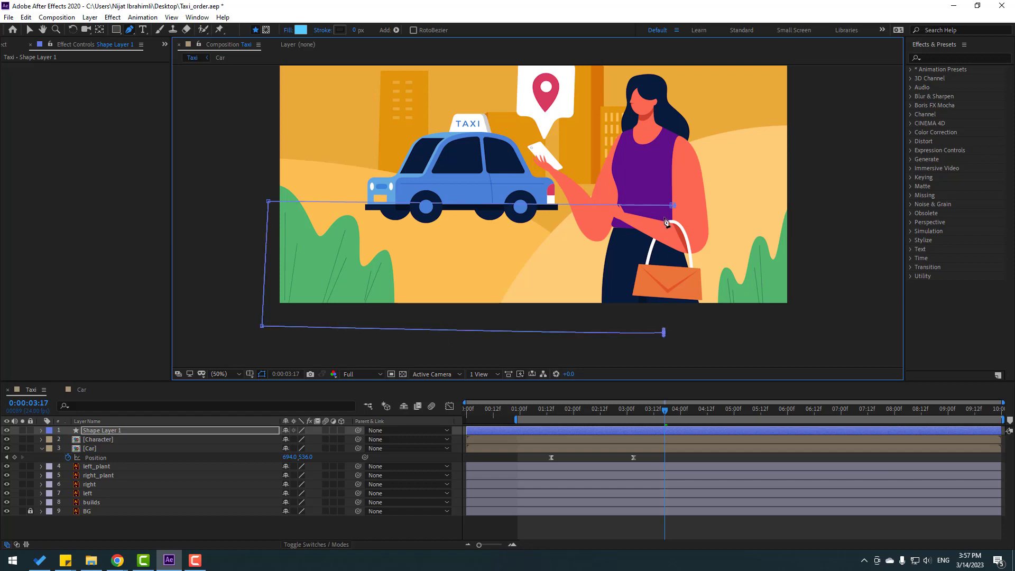
{"action": "left_click", "coordinate": [672, 205]}
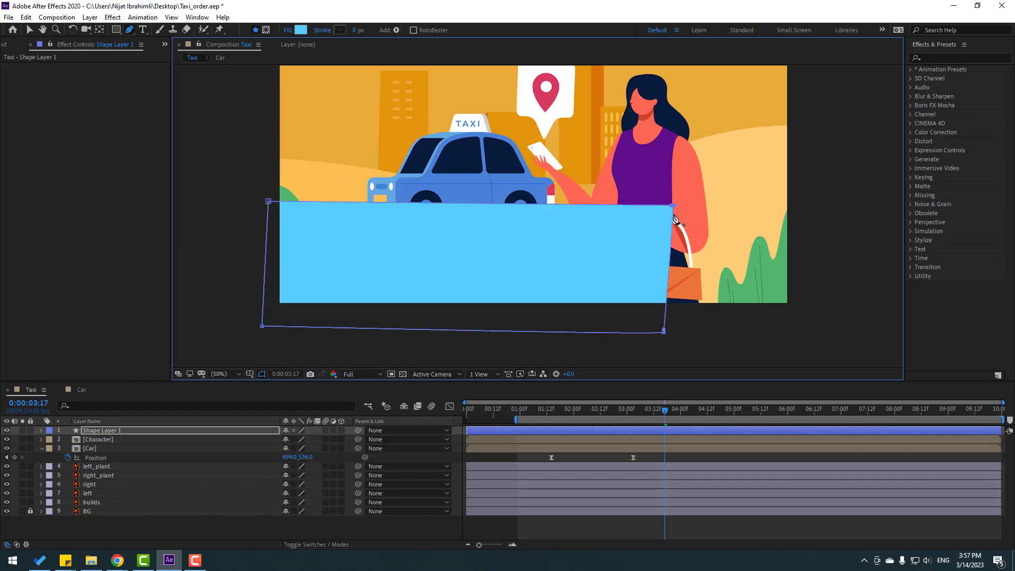
Fill the ground shape with the light hill's colour FDCC77 and move its layer between the right and left layers
{"action": "left_click", "coordinate": [29, 29]}
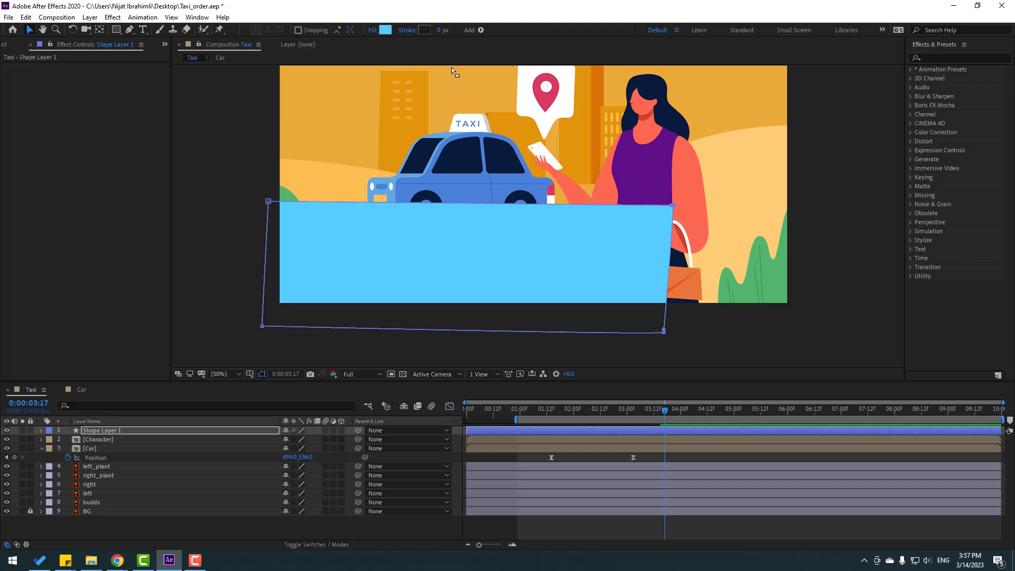
{"action": "left_click", "coordinate": [386, 30]}
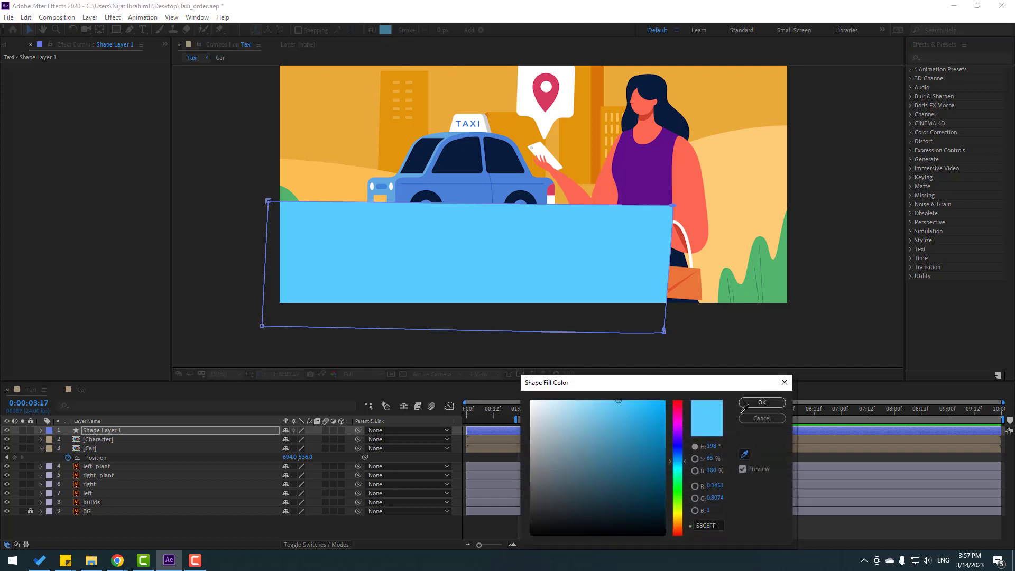
{"action": "left_click", "coordinate": [730, 227]}
{"action": "left_click", "coordinate": [762, 403]}
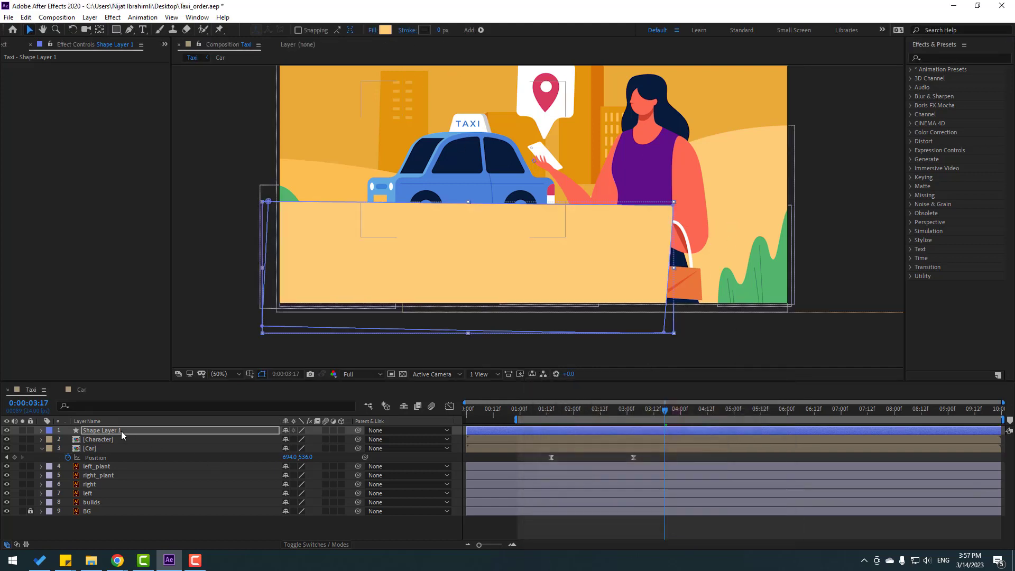
{"action": "mouse_move", "coordinate": [122, 430]}
{"action": "left_mouse_down"}
{"action": "mouse_move", "coordinate": [170, 452]}
{"action": "mouse_move", "coordinate": [151, 505]}
{"action": "mouse_move", "coordinate": [101, 492]}
{"action": "mouse_move", "coordinate": [108, 484]}
{"action": "left_mouse_up"}
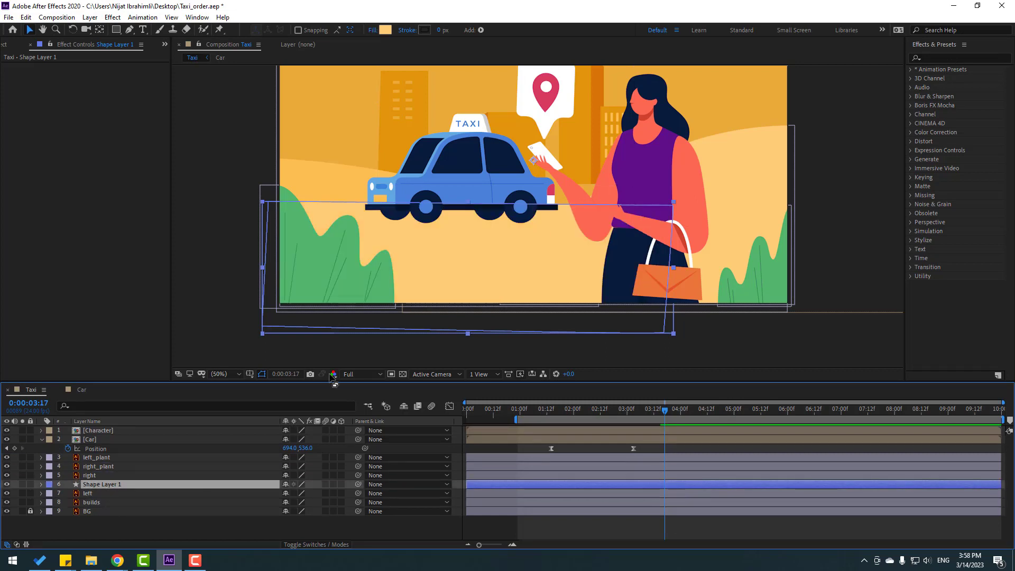
{"action": "left_click", "coordinate": [319, 521]}
{"action": "left_click_drag", "start_coordinate": [644, 409], "coordinate": [674, 410]}
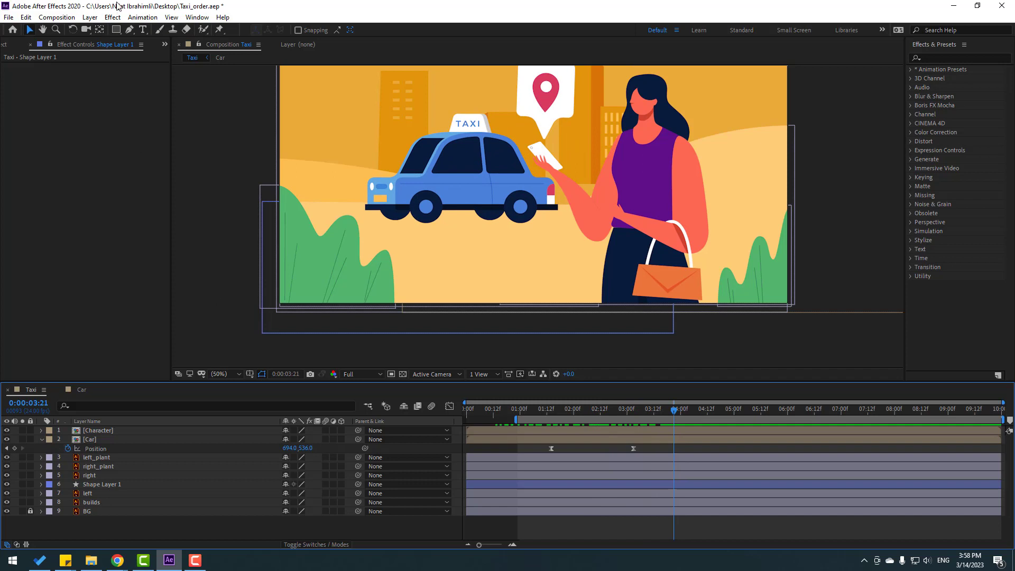
Draw a flat ellipse under the car's wheels as a shadow and fill it with a slightly darker shade of the ground colour
{"action": "left_click", "coordinate": [116, 30]}
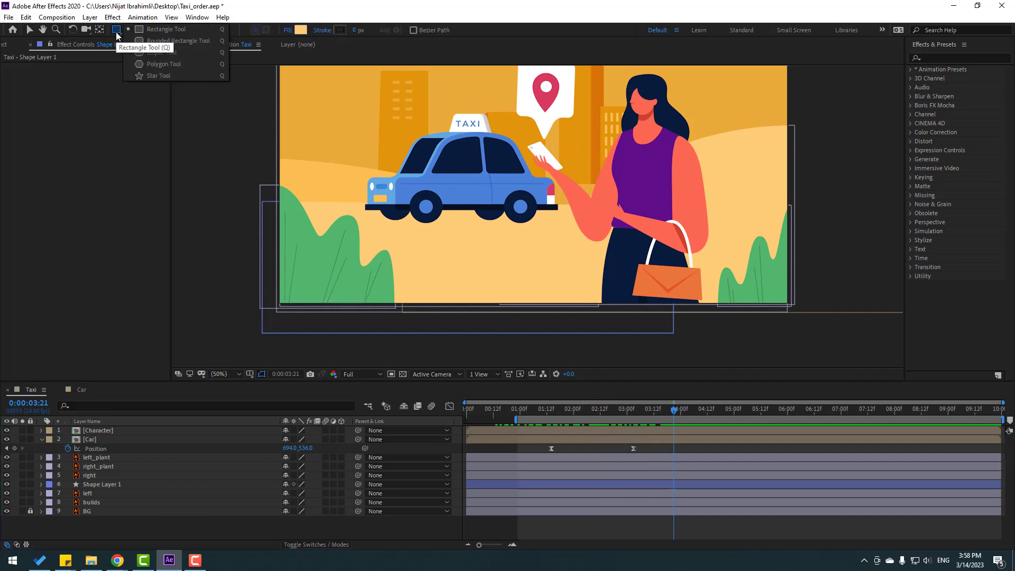
{"action": "left_click", "coordinate": [153, 55]}
{"action": "left_click_drag", "start_coordinate": [386, 212], "coordinate": [535, 226]}
{"action": "left_click", "coordinate": [29, 30]}
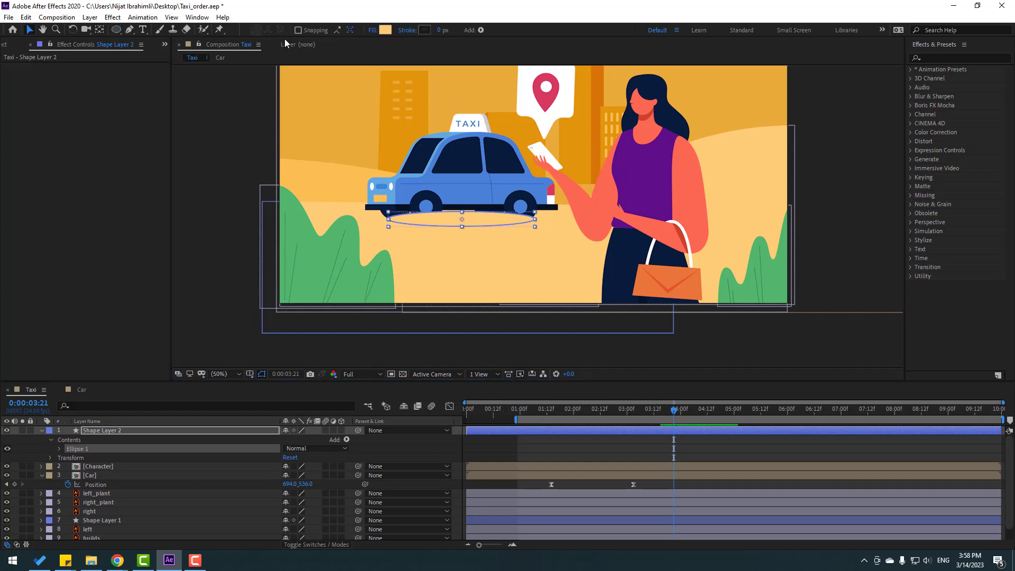
{"action": "left_click", "coordinate": [385, 31]}
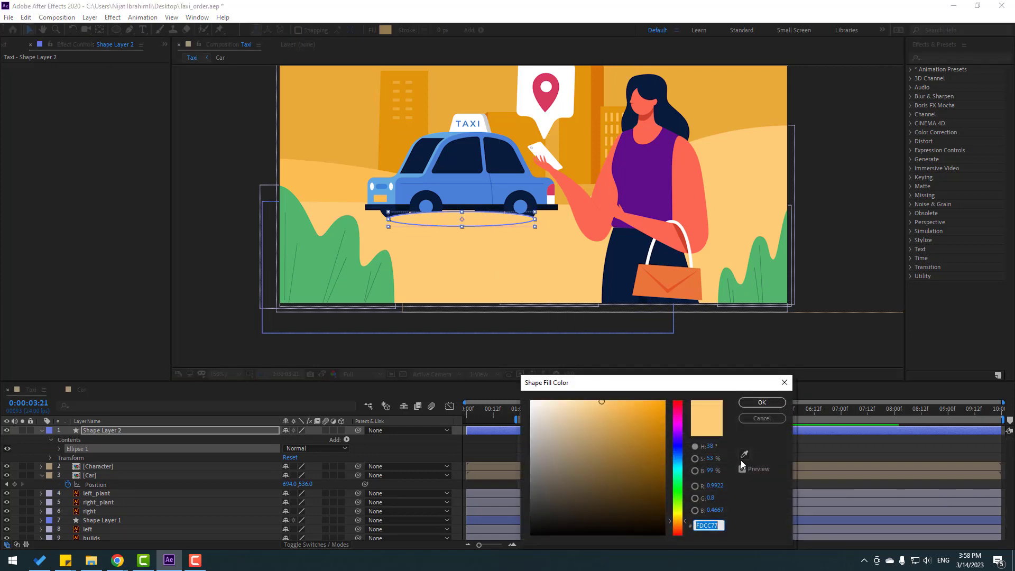
{"action": "left_click_drag", "start_coordinate": [605, 413], "coordinate": [614, 419]}
{"action": "left_click", "coordinate": [762, 403]}
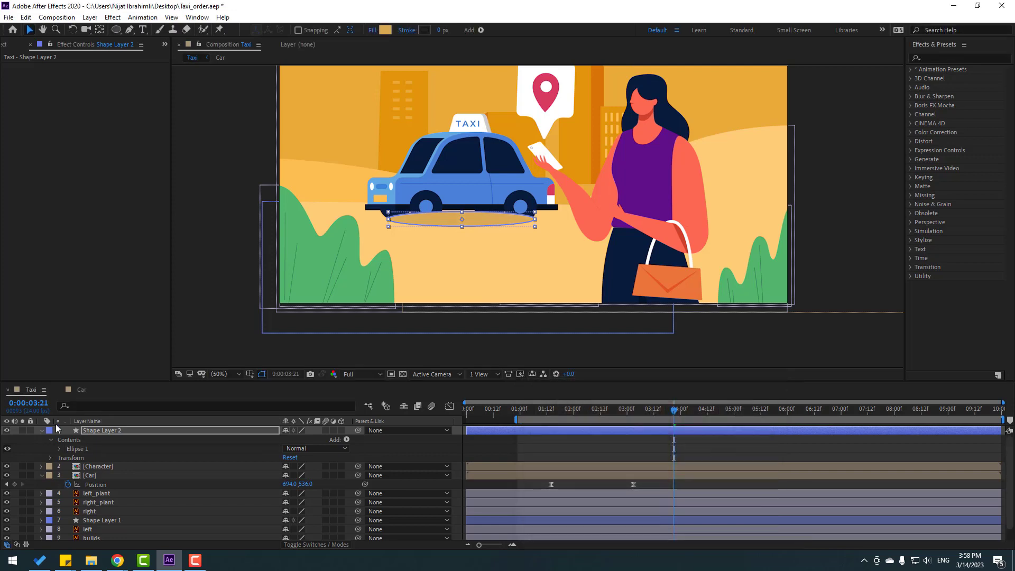
Move the shadow ellipse's layer directly below the Car layer and parent it to Car
{"action": "left_click", "coordinate": [42, 430]}
{"action": "left_click_drag", "start_coordinate": [97, 435], "coordinate": [289, 458]}
{"action": "left_click_drag", "start_coordinate": [152, 453], "coordinate": [92, 440]}
Nudge the shadow ellipse slightly to fit it beneath the car's wheels
{"action": "scroll", "coordinate": [494, 236], "scroll_direction": "up", "scroll_amount": 2}
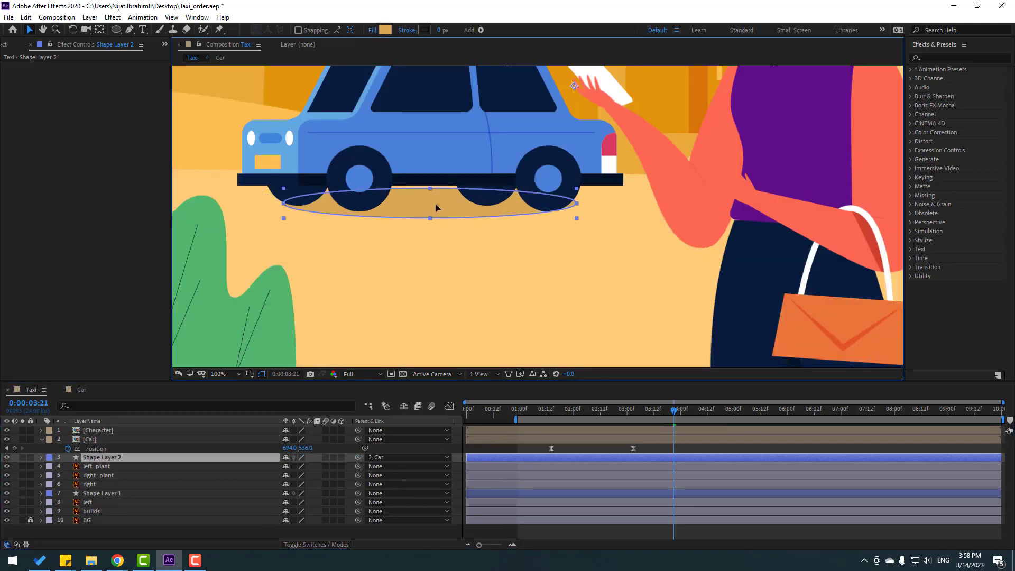
{"action": "left_click_drag", "start_coordinate": [434, 206], "coordinate": [432, 205]}
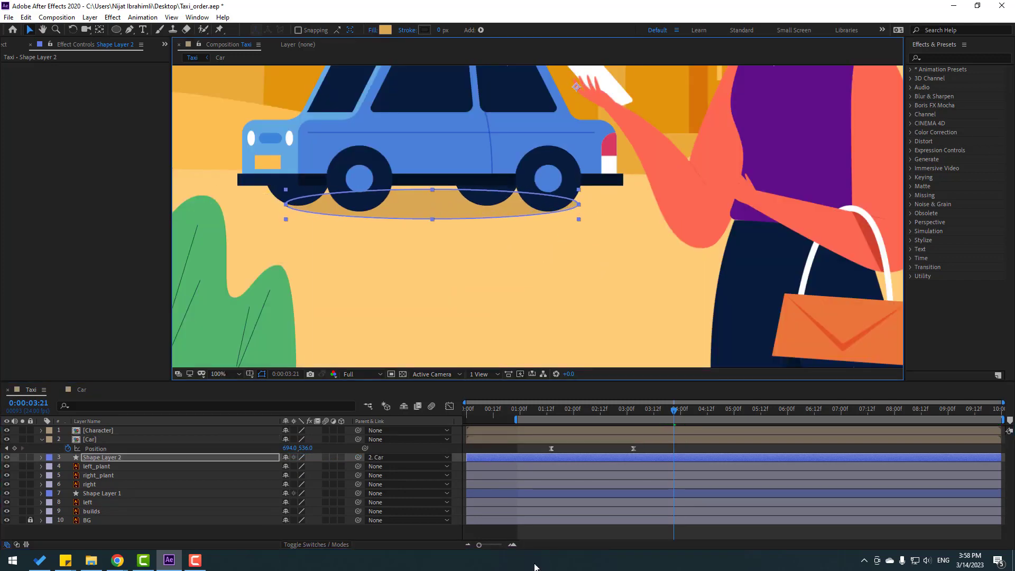